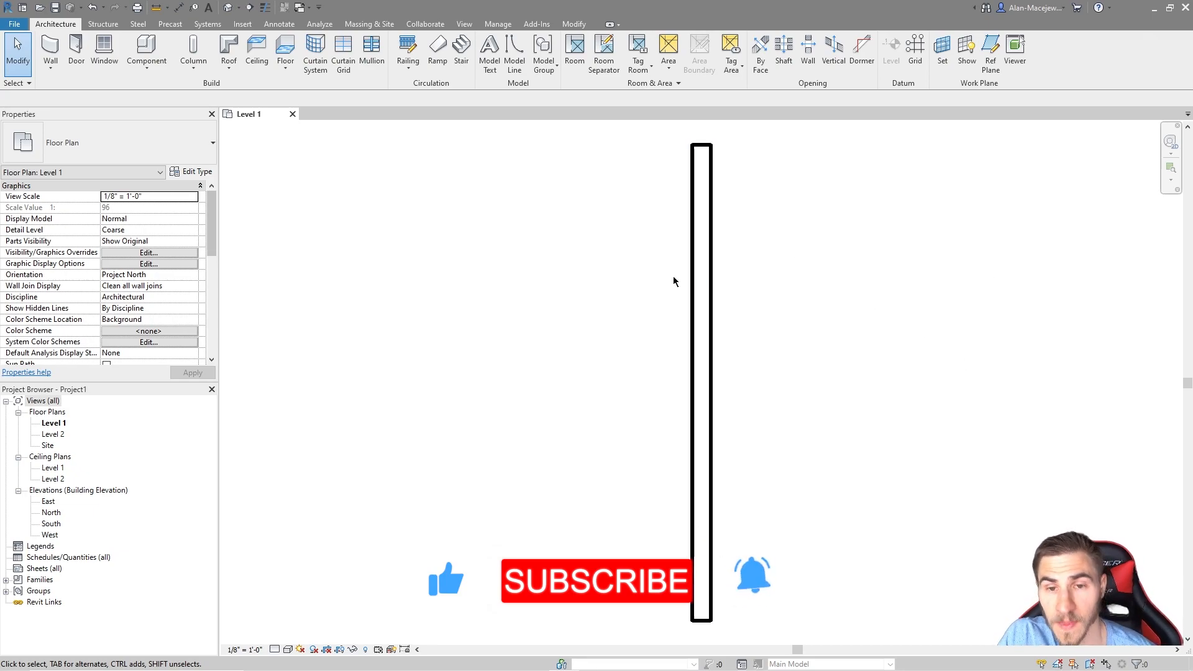
# Step: Select the existing Generic - 8" wall in the Level 1 plan to view its properties
pyautogui.click(699, 294)
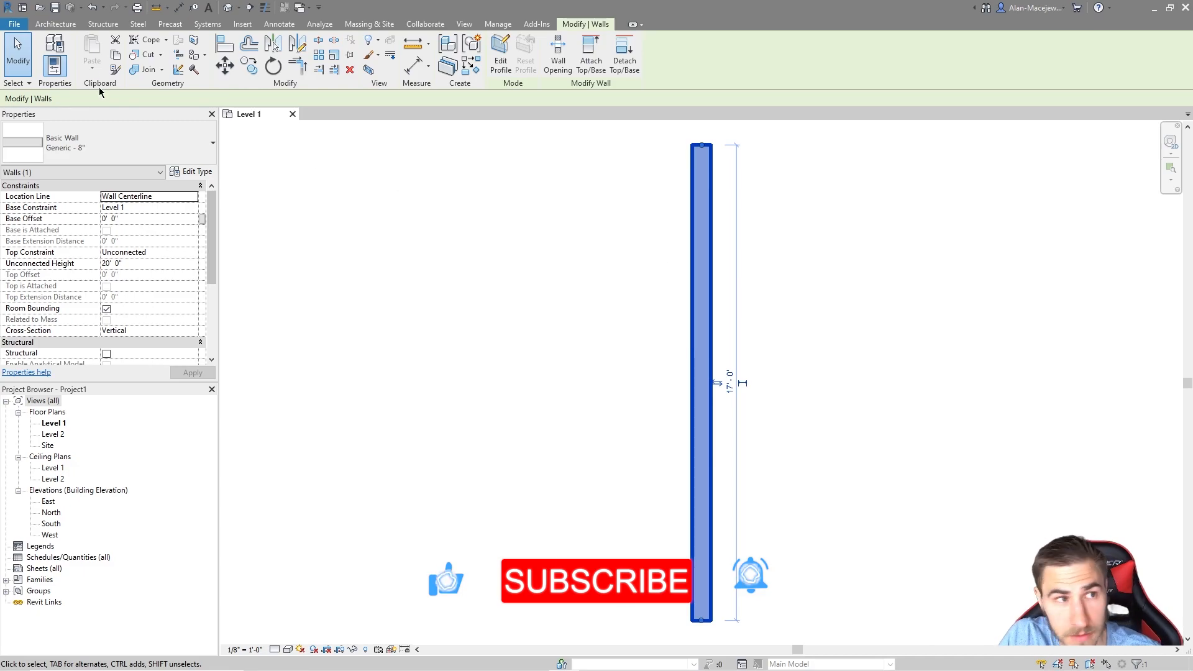
pyautogui.click(55, 23)
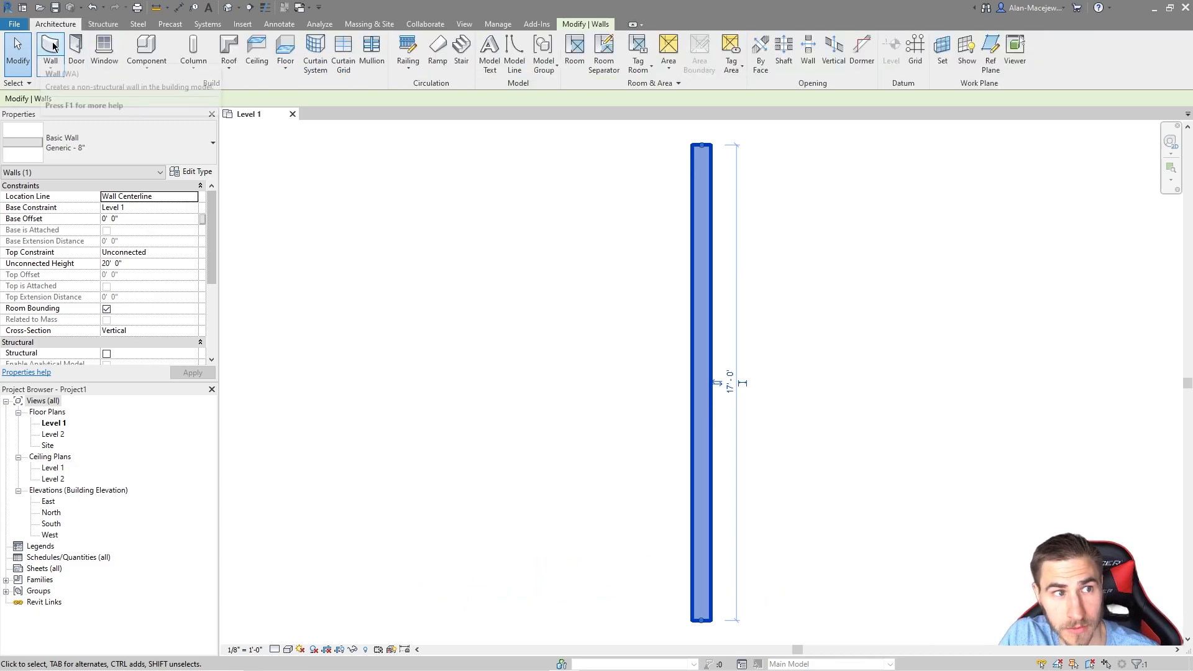
pyautogui.click(636, 359)
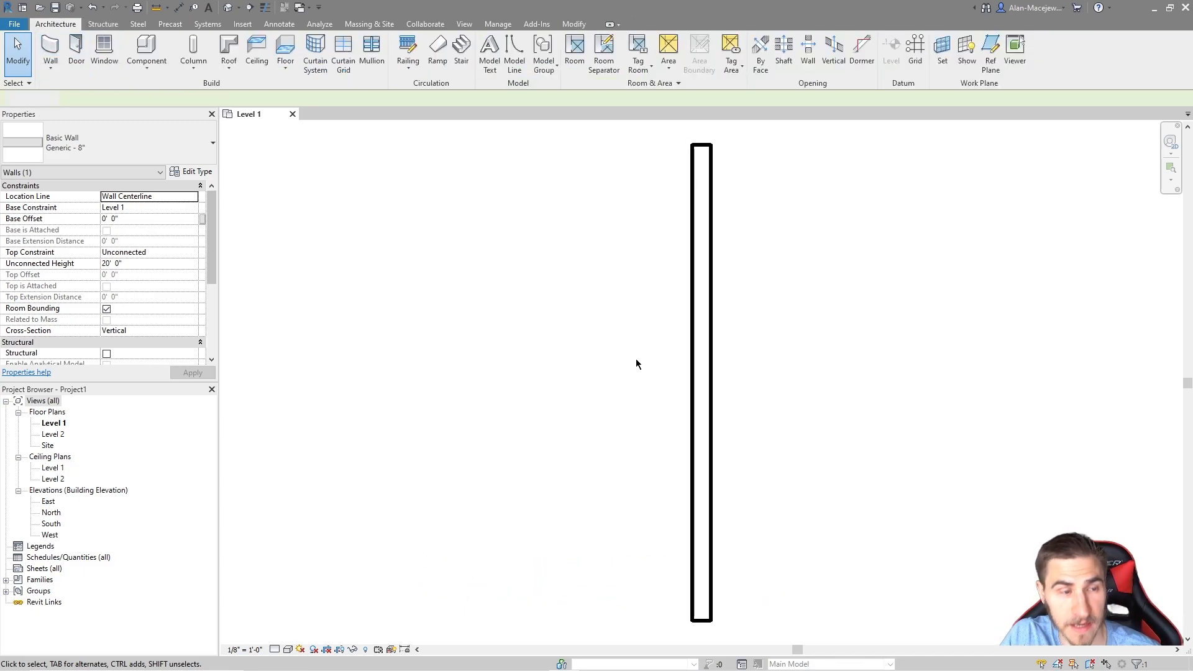
pyautogui.click(711, 250)
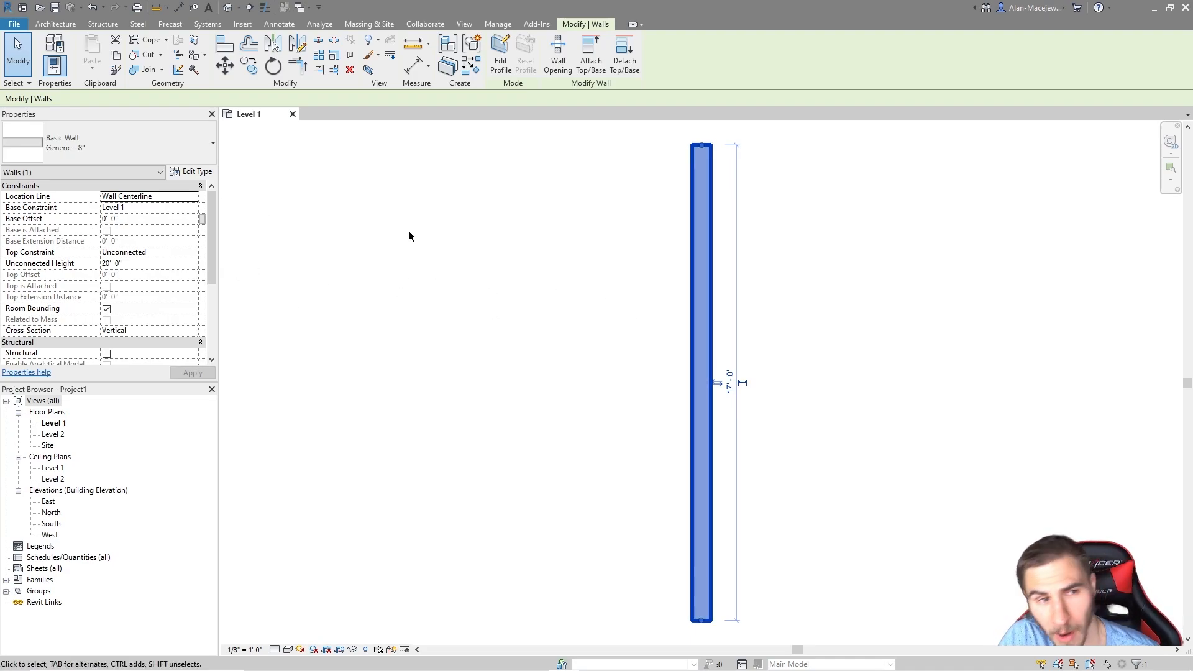
pyautogui.click(571, 301)
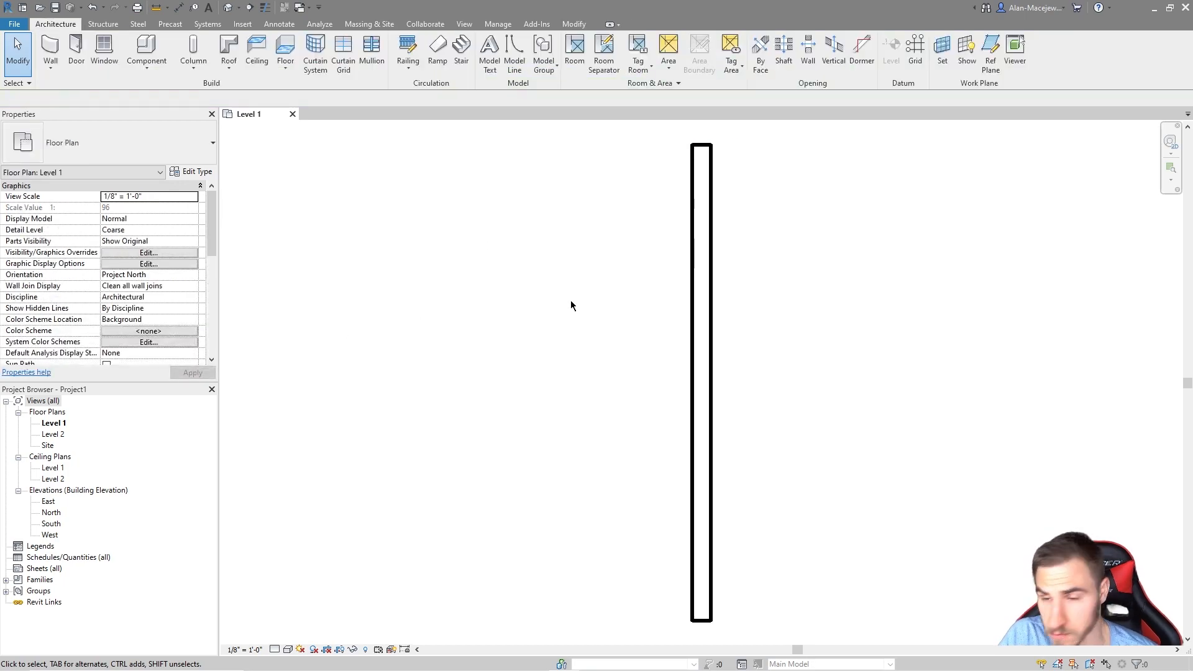
pyautogui.click(708, 313)
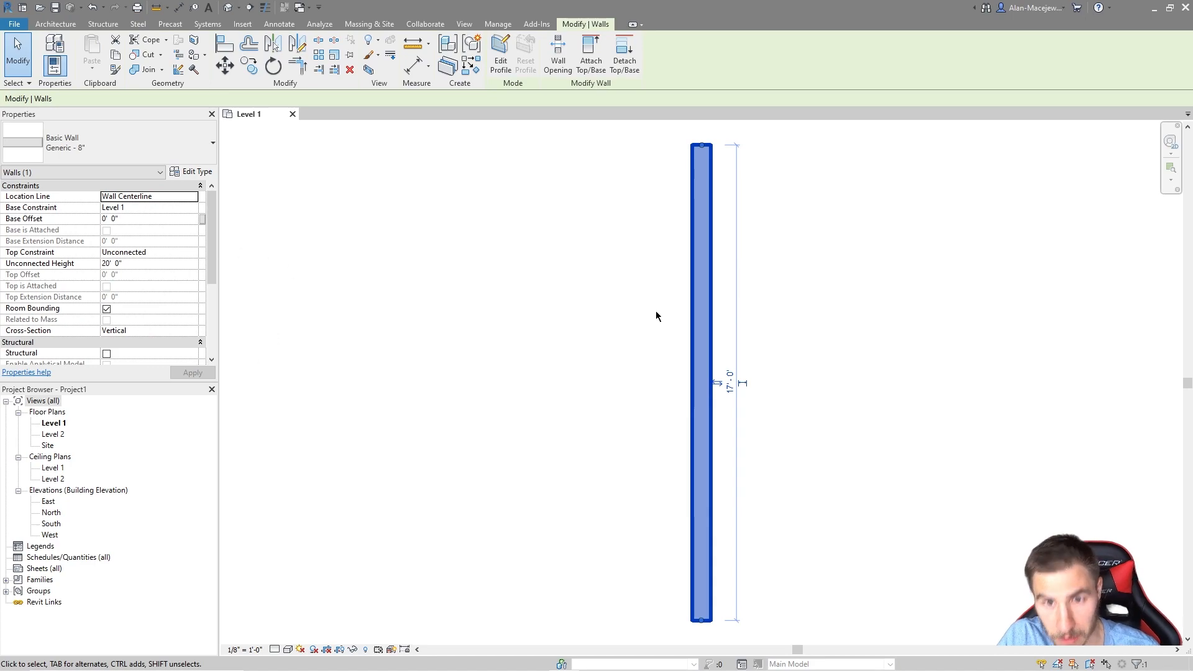
pyautogui.press('alt')
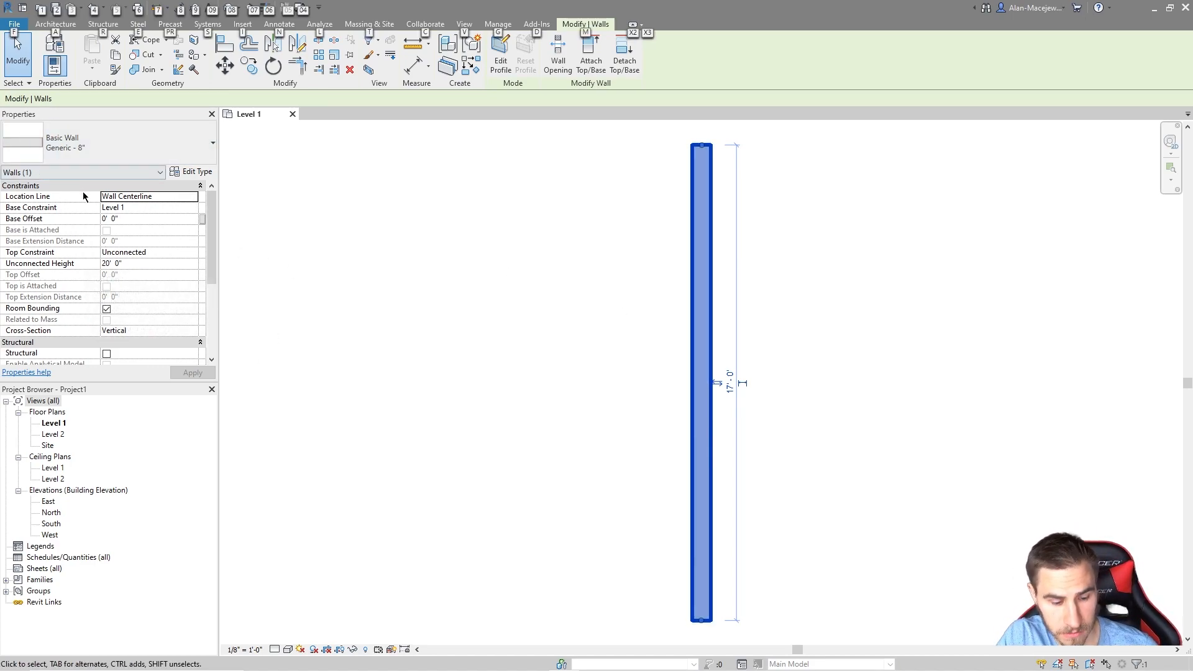
pyautogui.press('Escape')
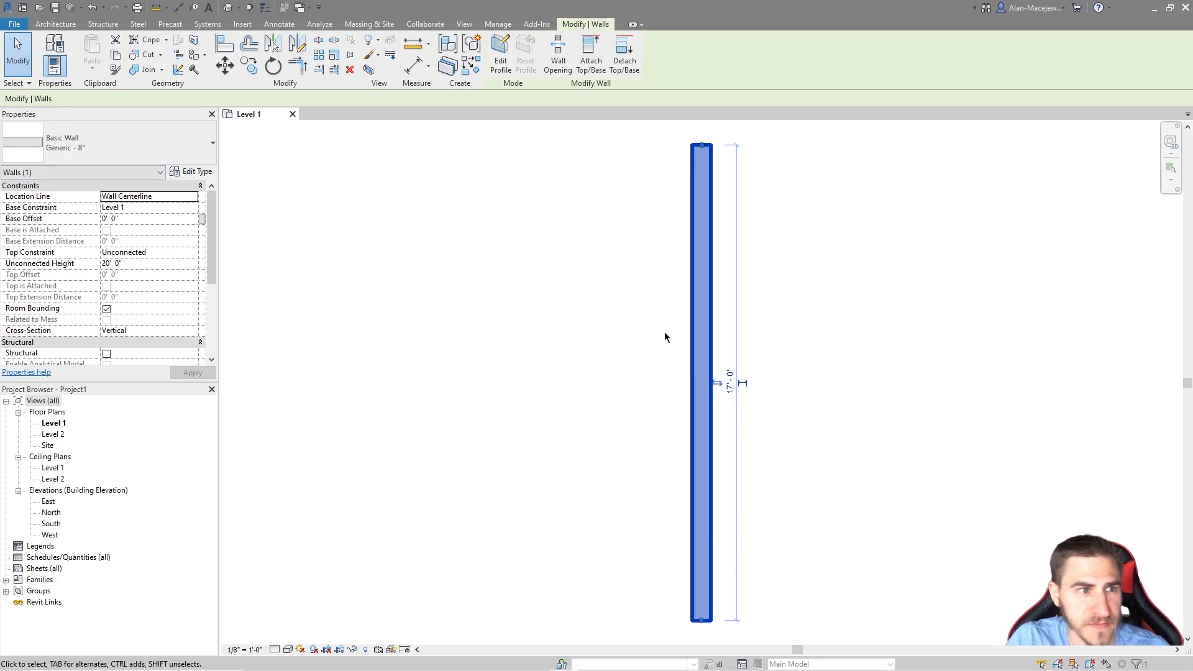
# Step: Enlarge the Properties panel to show the wall's 17' 0" length, 340.00 SF area and 226.67 CF volume
pyautogui.click(855, 260)
pyautogui.click(706, 279)
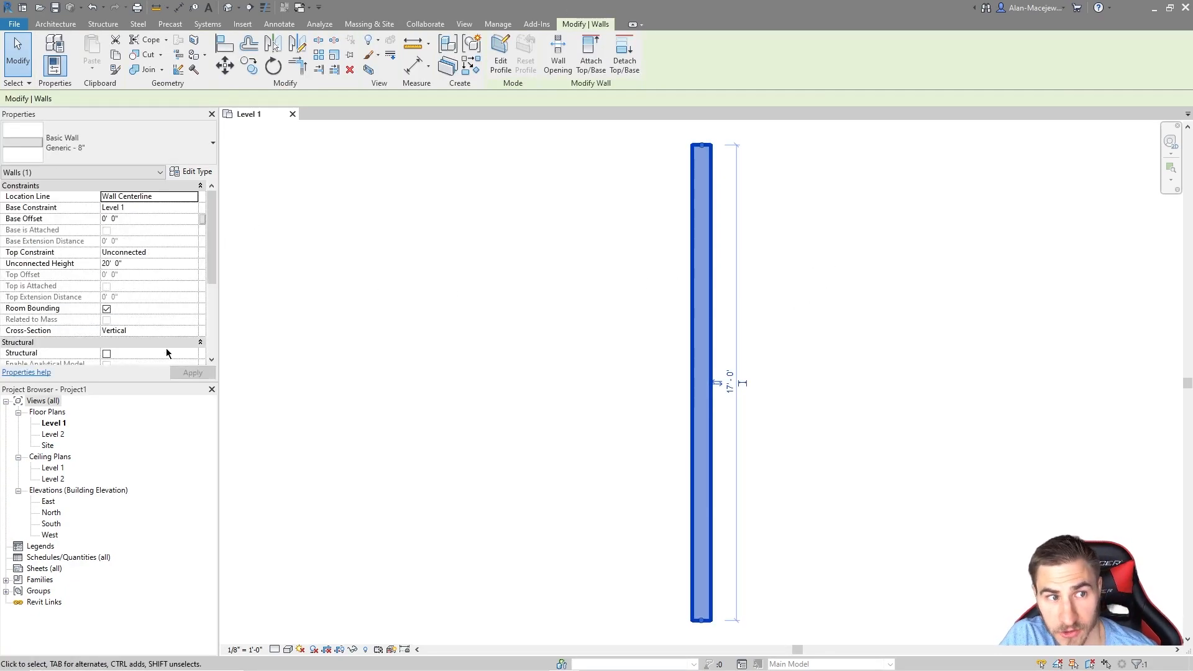
pyautogui.click(391, 299)
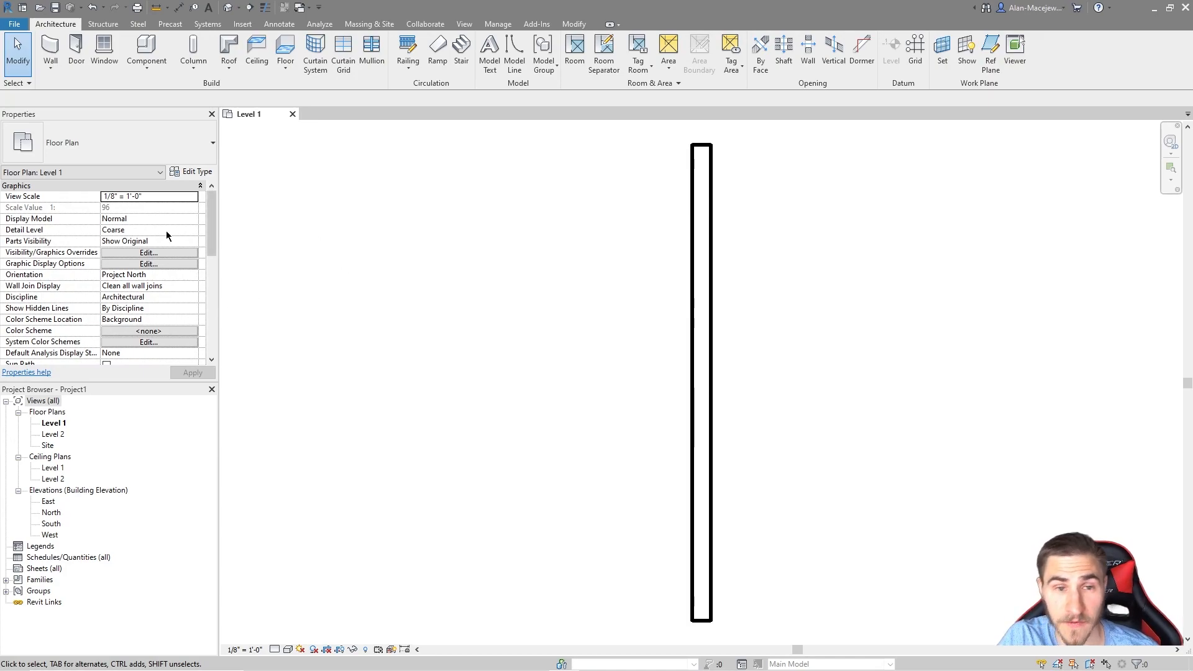
pyautogui.click(691, 317)
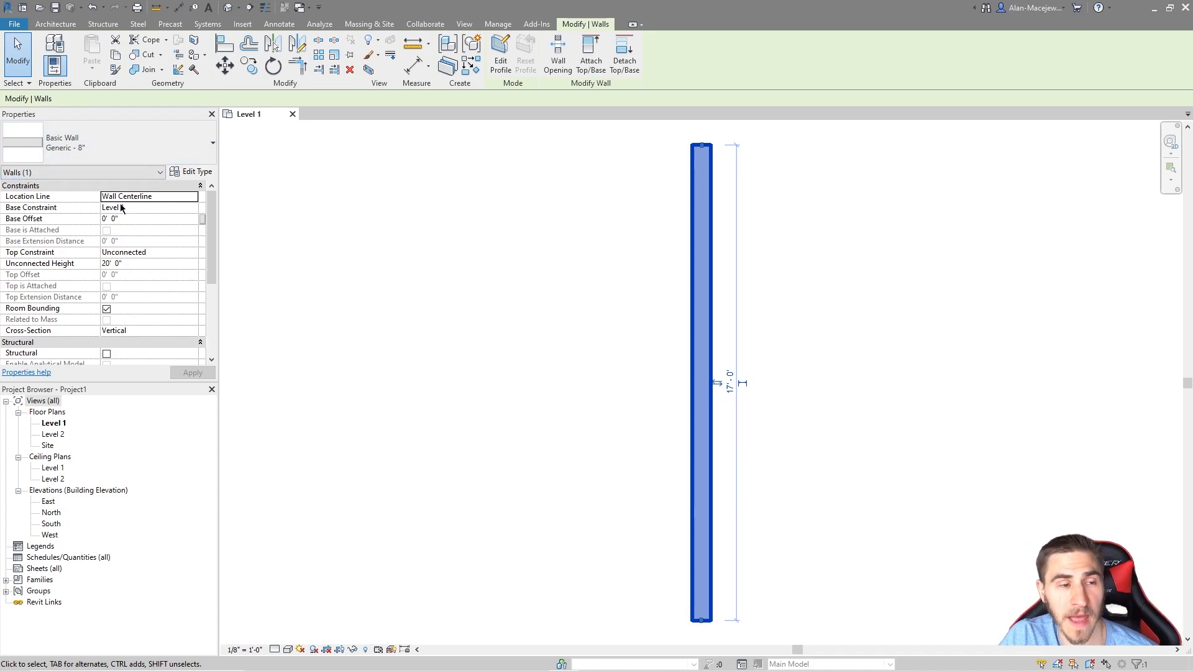
pyautogui.scroll(-5, 91, 252)
pyautogui.scroll(5, 84, 274)
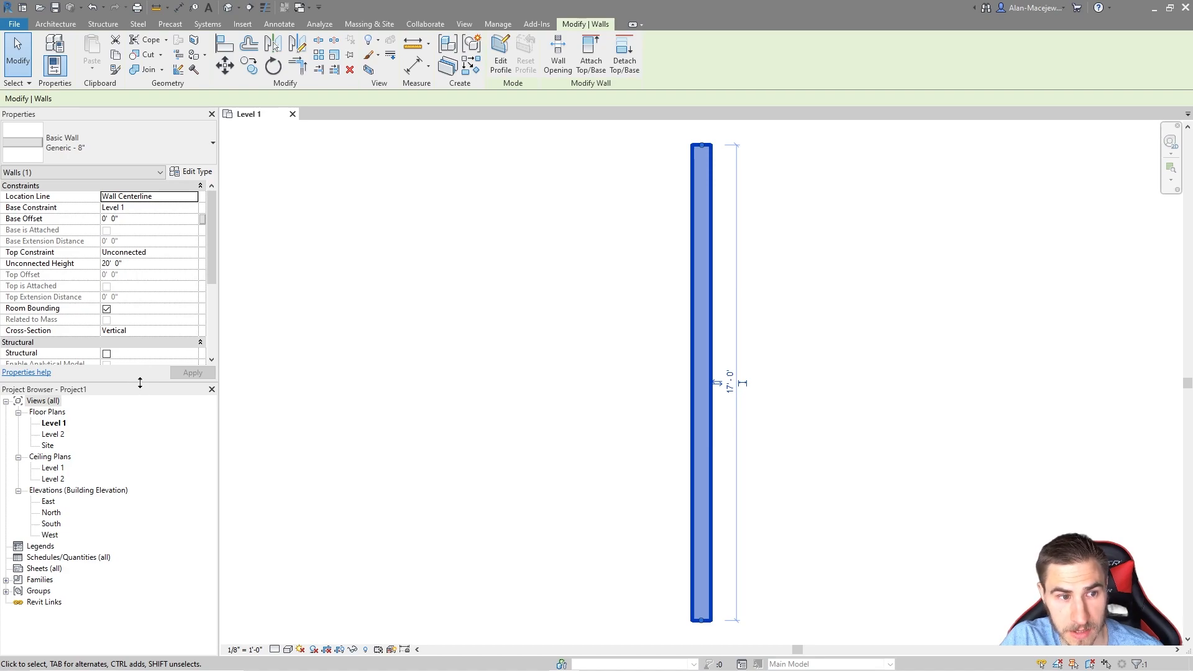
pyautogui.moveTo(140, 382); pyautogui.dragTo(151, 470)
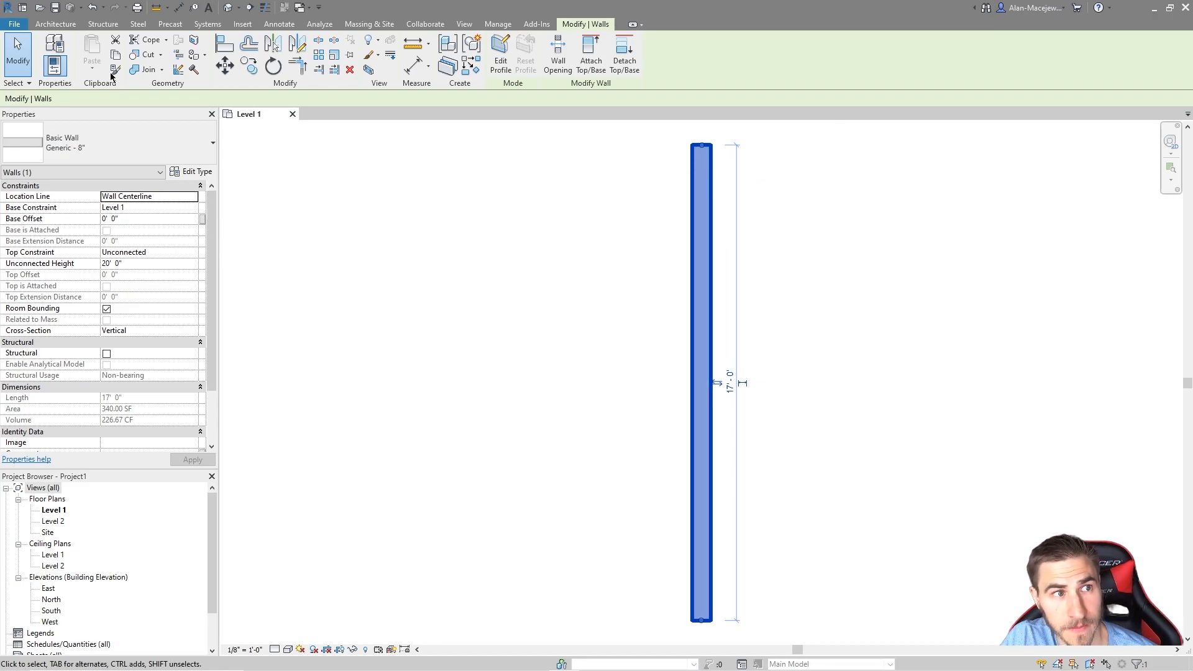
pyautogui.click(55, 23)
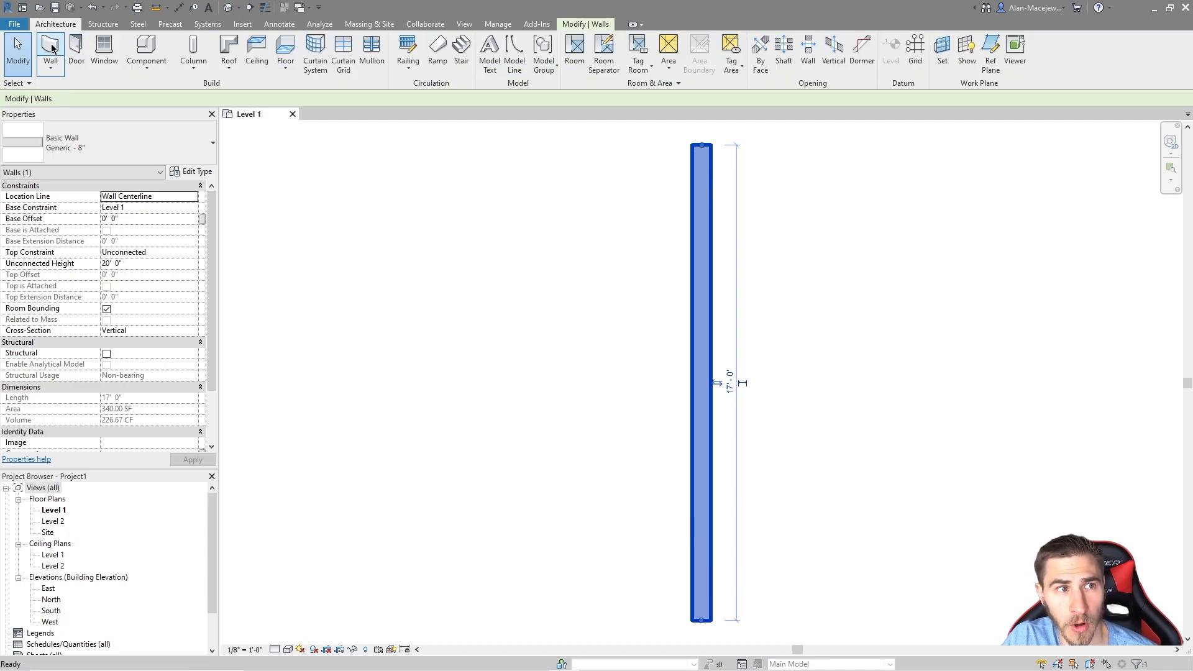
# Step: Start a new wall with its top left Unconnected and location line set to Core Centerline
pyautogui.click(51, 47)
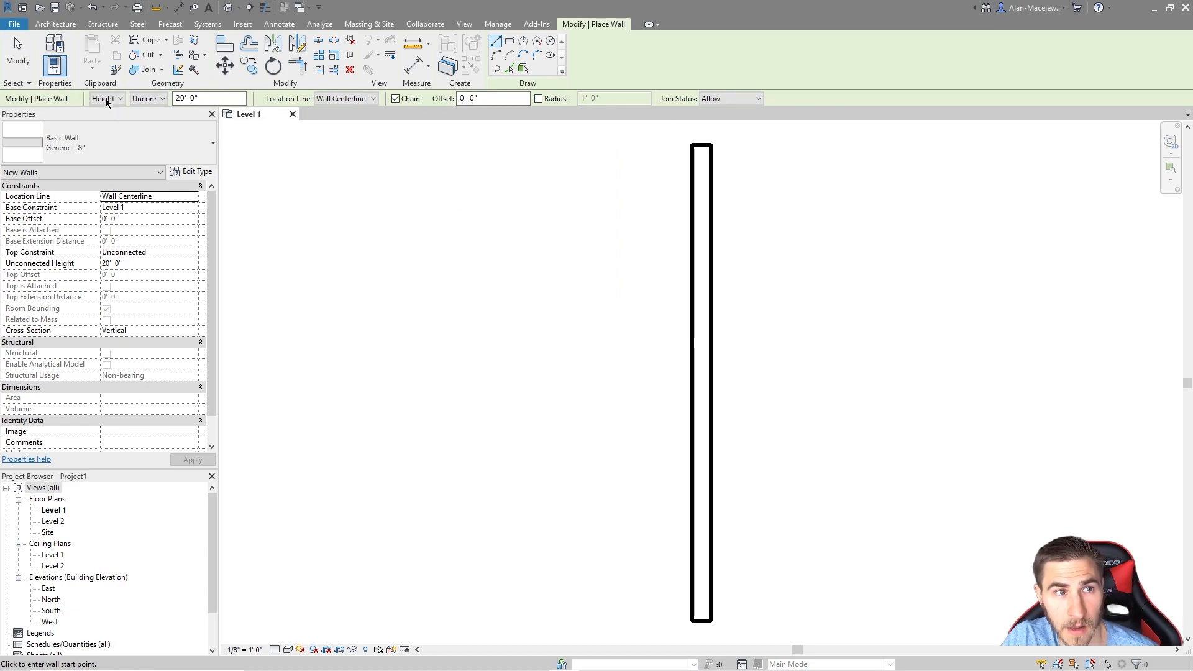
pyautogui.click(149, 99)
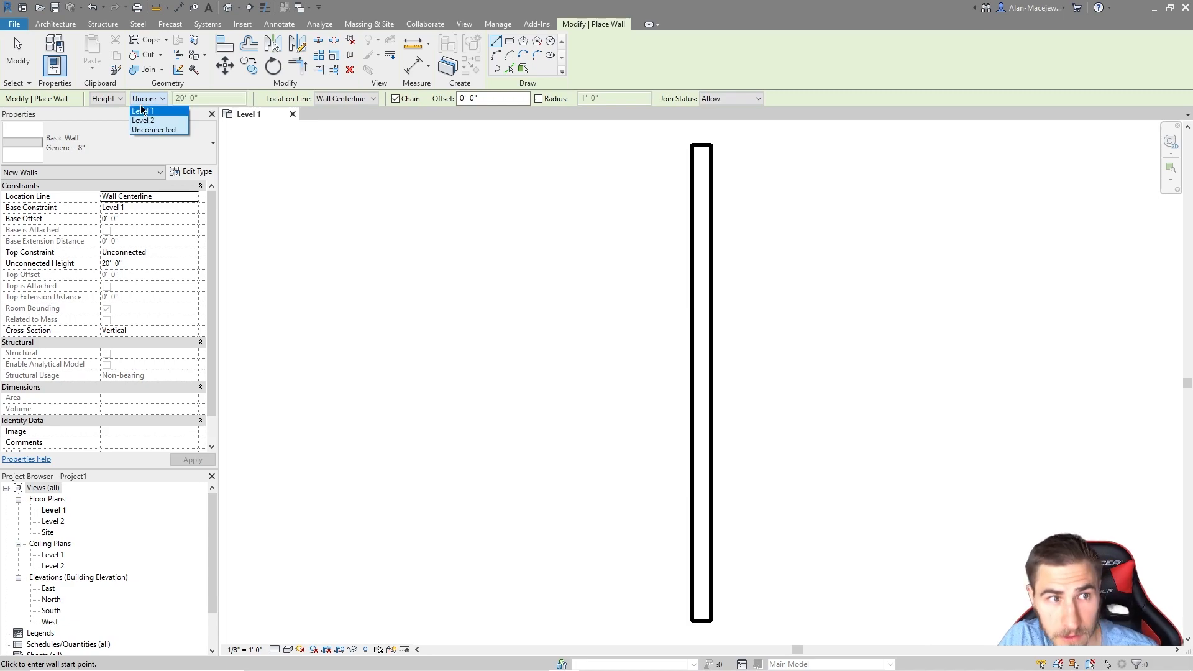
pyautogui.click(148, 102)
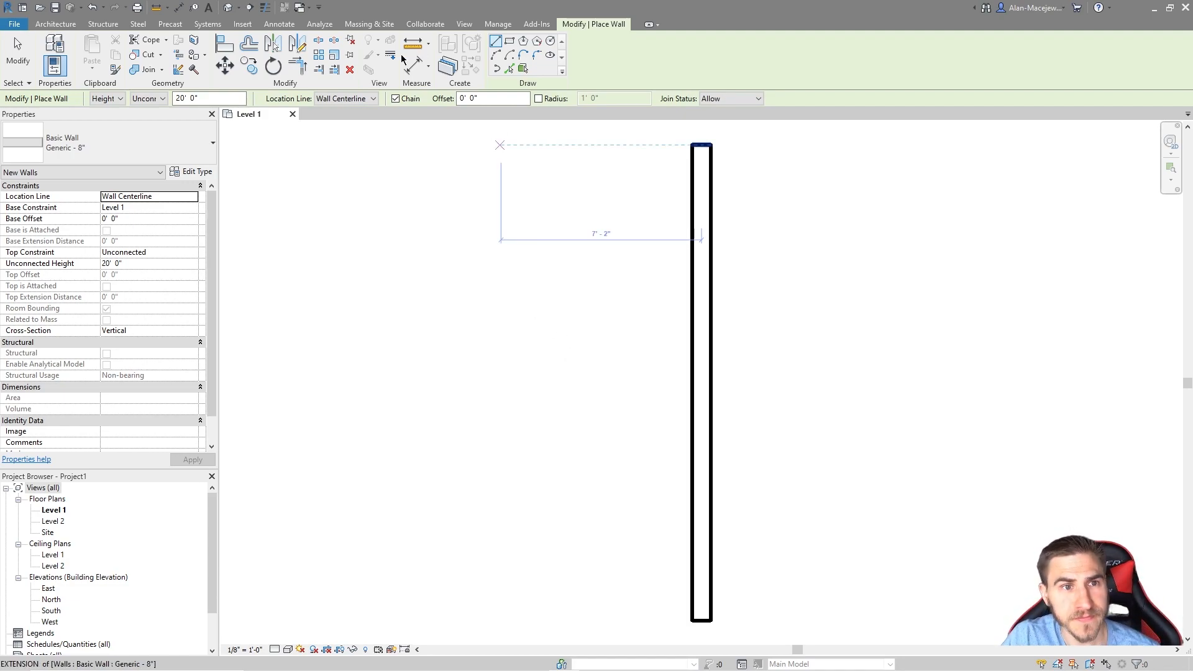
pyautogui.click(352, 99)
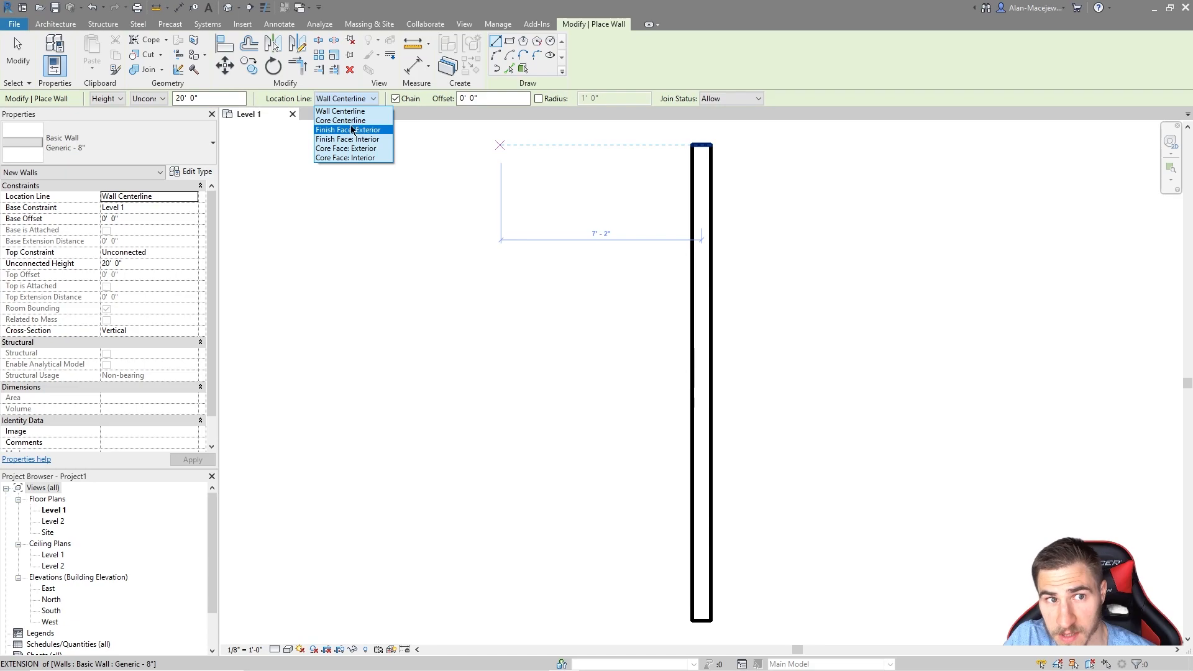
pyautogui.click(340, 121)
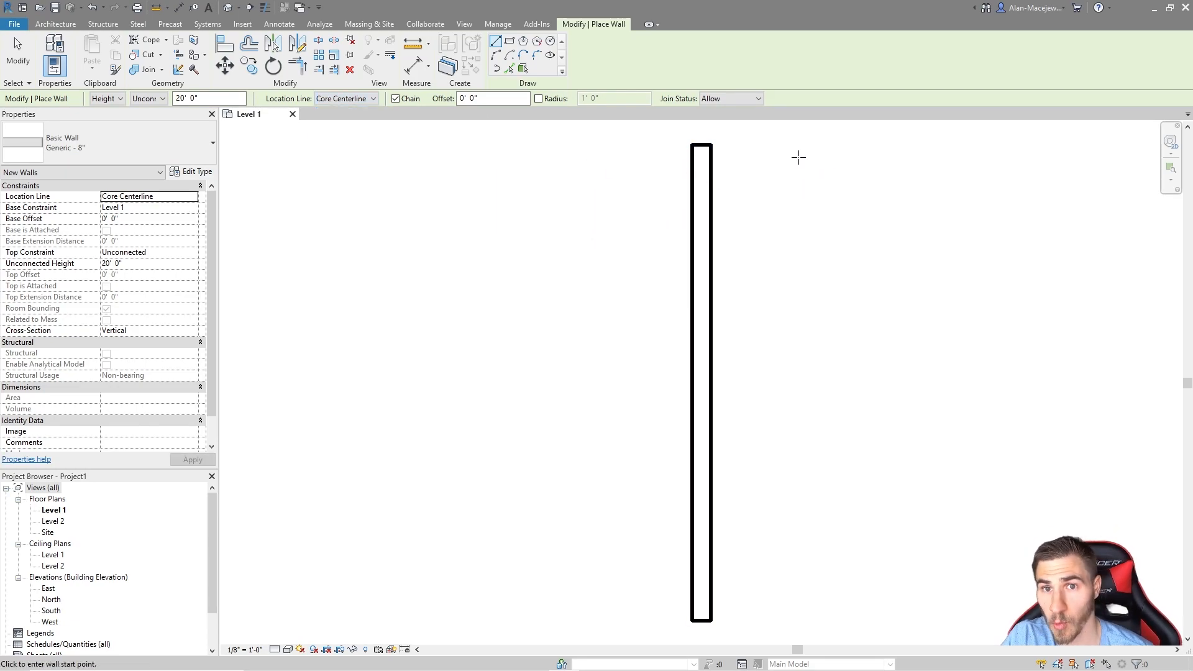
# Step: Draw a 17' 0" vertical wall from top to bottom just right of the first wall
pyautogui.click(762, 146)
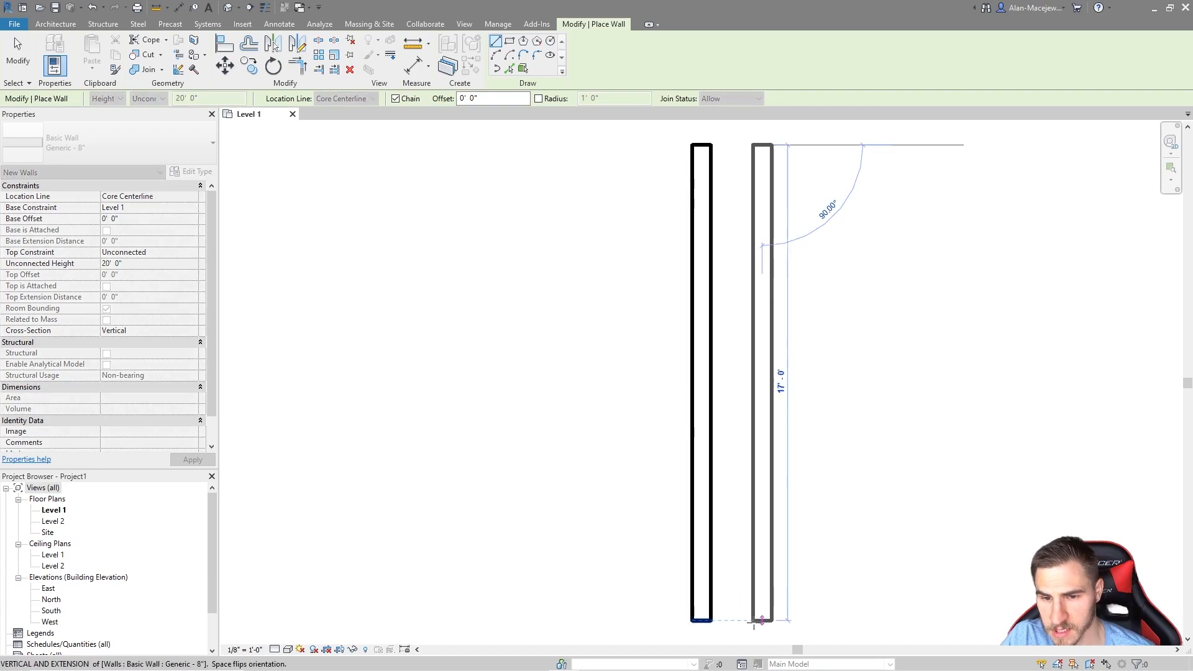
pyautogui.click(810, 597)
pyautogui.press('Escape')
pyautogui.press('Escape')
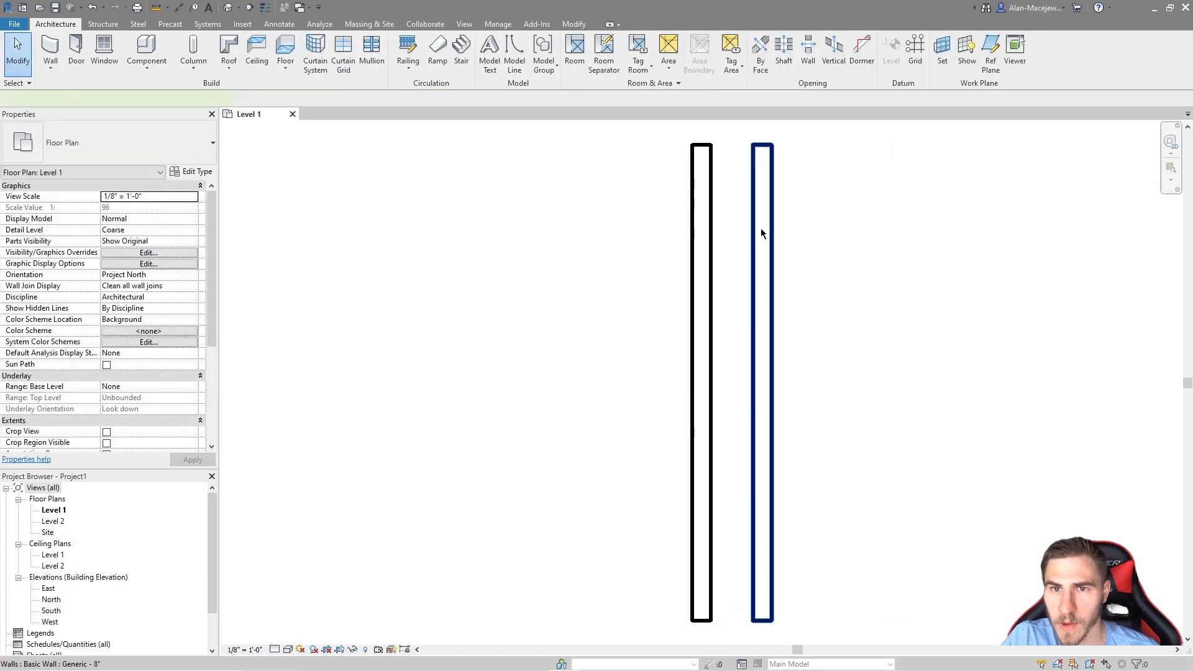
# Step: Select the new wall and the original wall in turn to compare their properties
pyautogui.click(760, 229)
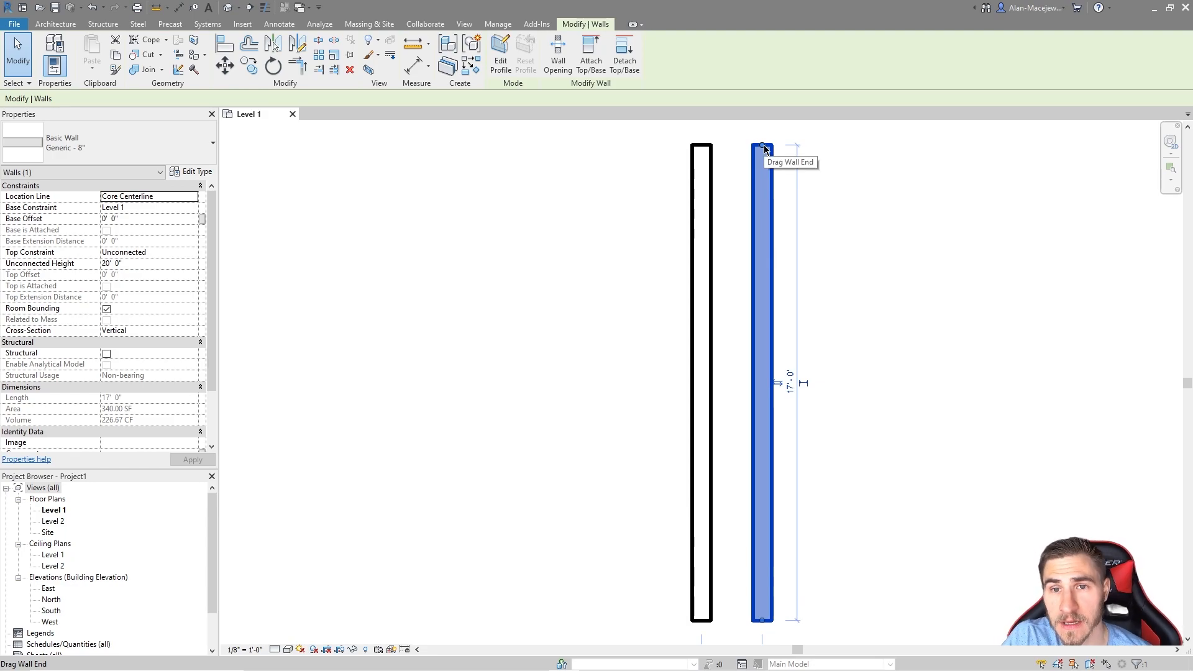
pyautogui.click(696, 245)
pyautogui.click(693, 247)
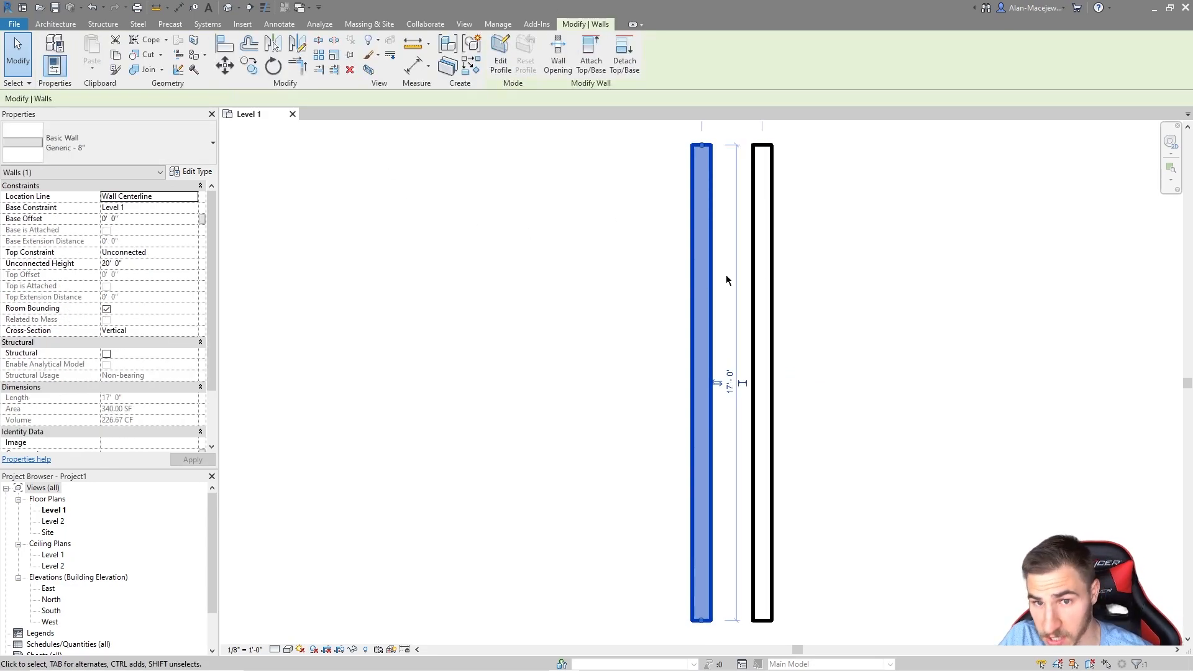
pyautogui.click(846, 266)
pyautogui.click(770, 235)
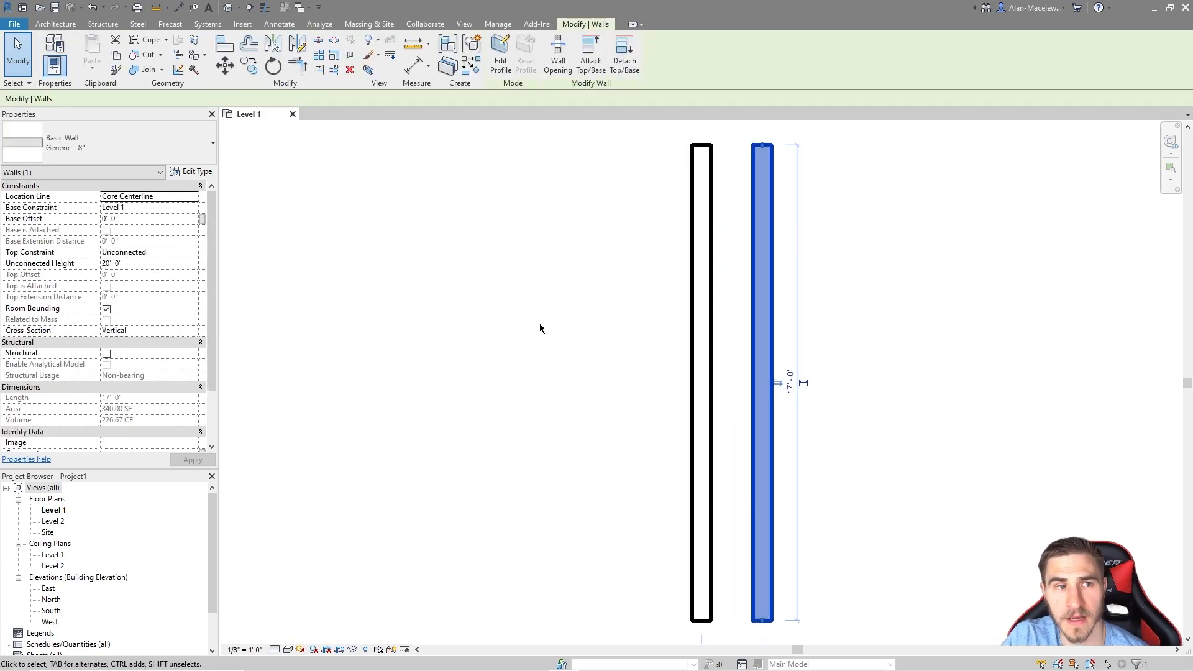
pyautogui.click(207, 174)
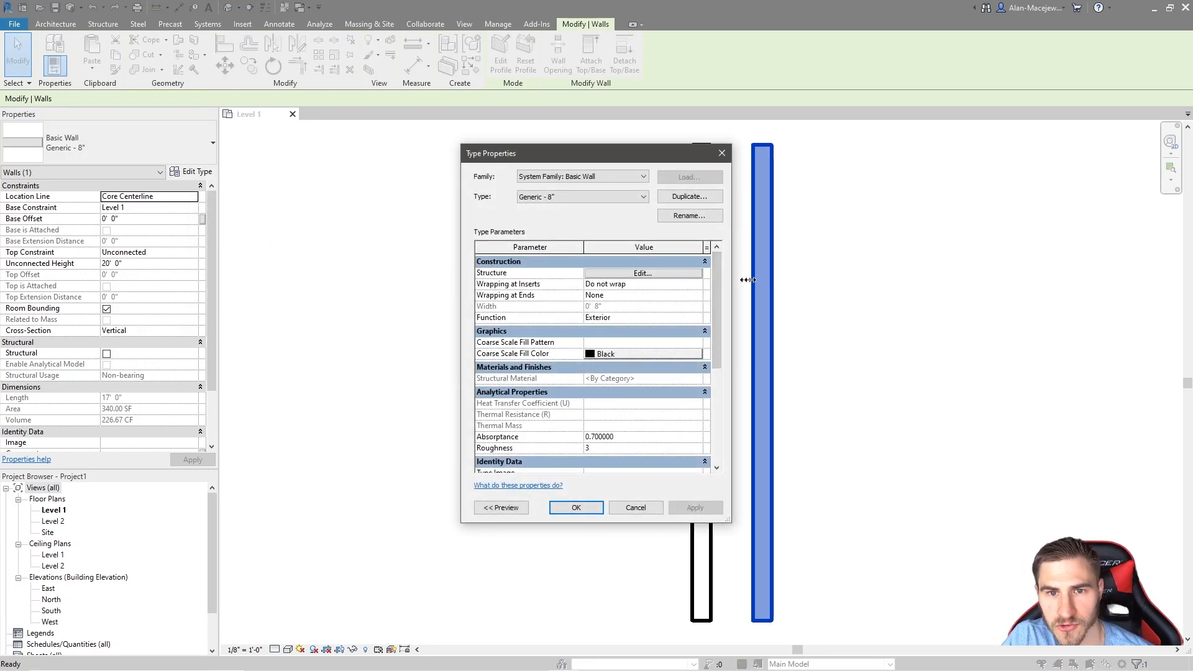
pyautogui.click(675, 277)
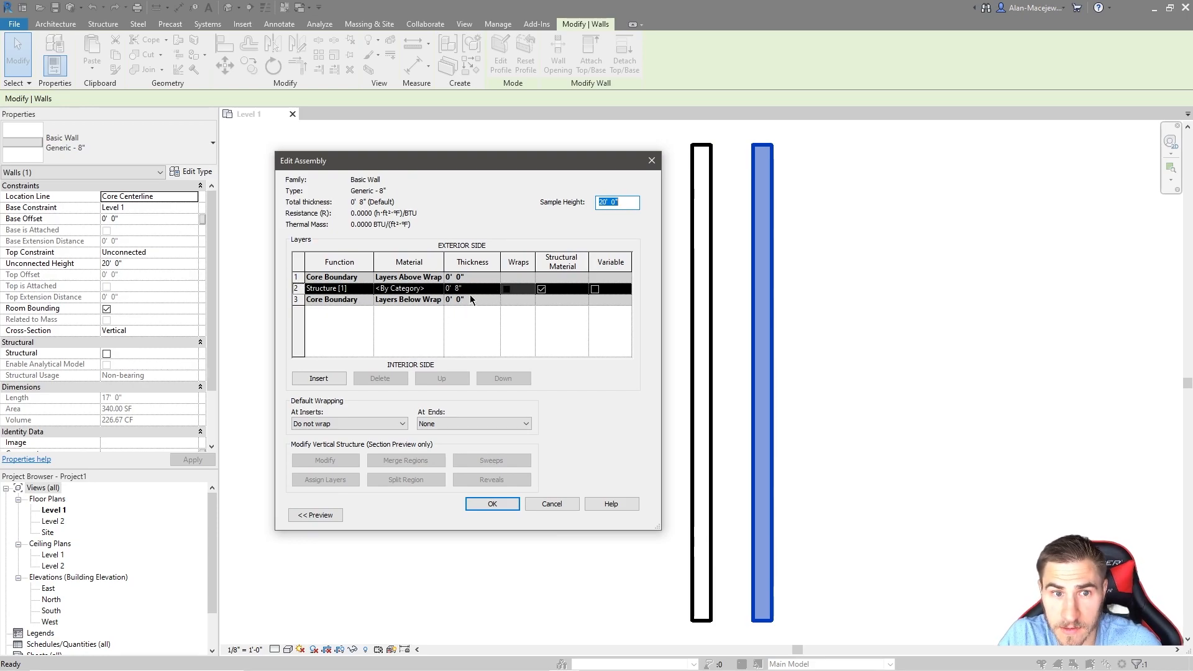
pyautogui.click(567, 507)
pyautogui.click(567, 514)
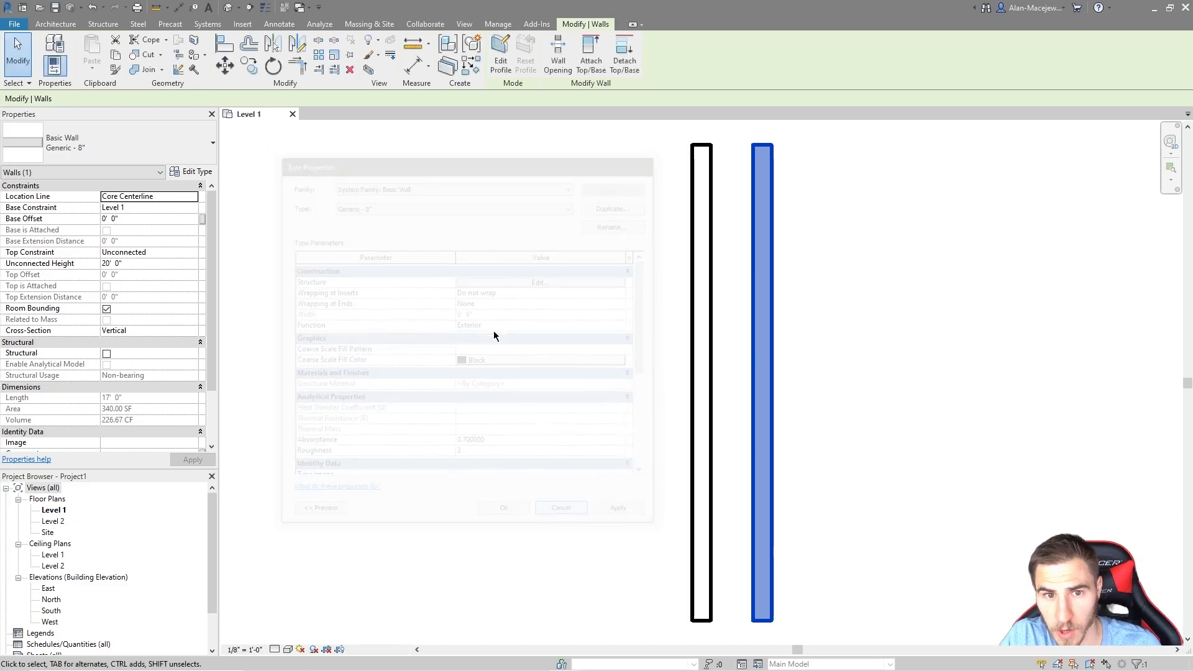
pyautogui.click(806, 284)
# Step: Select the left and right walls alternately to compare their properties
pyautogui.click(713, 231)
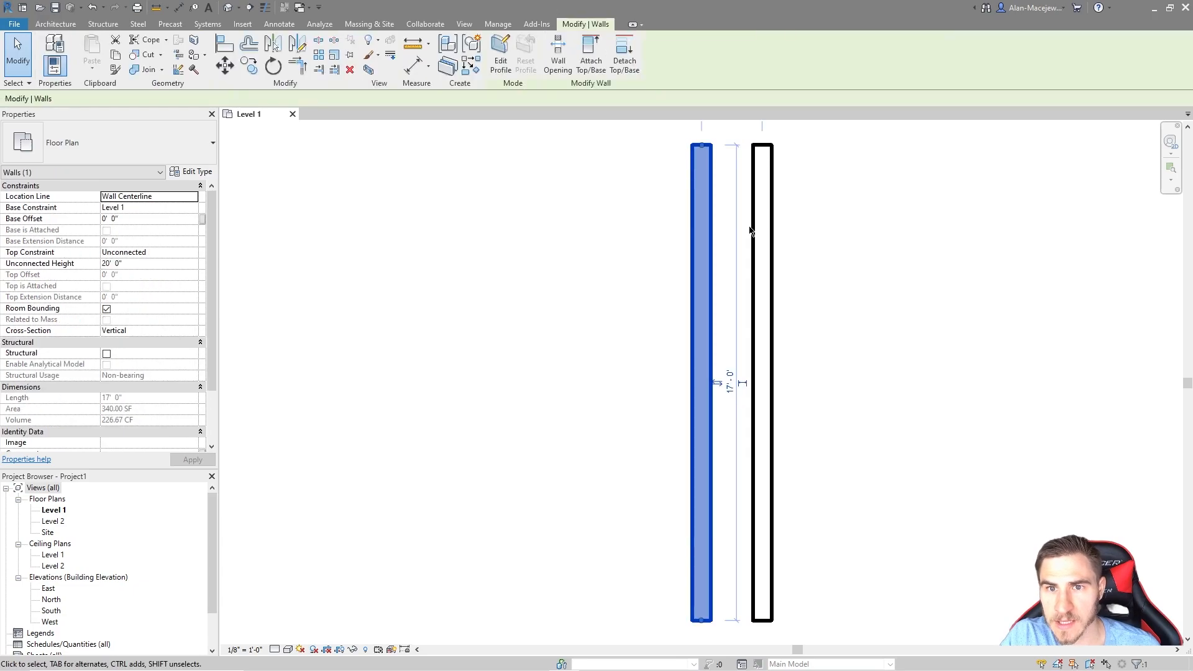
pyautogui.click(771, 159)
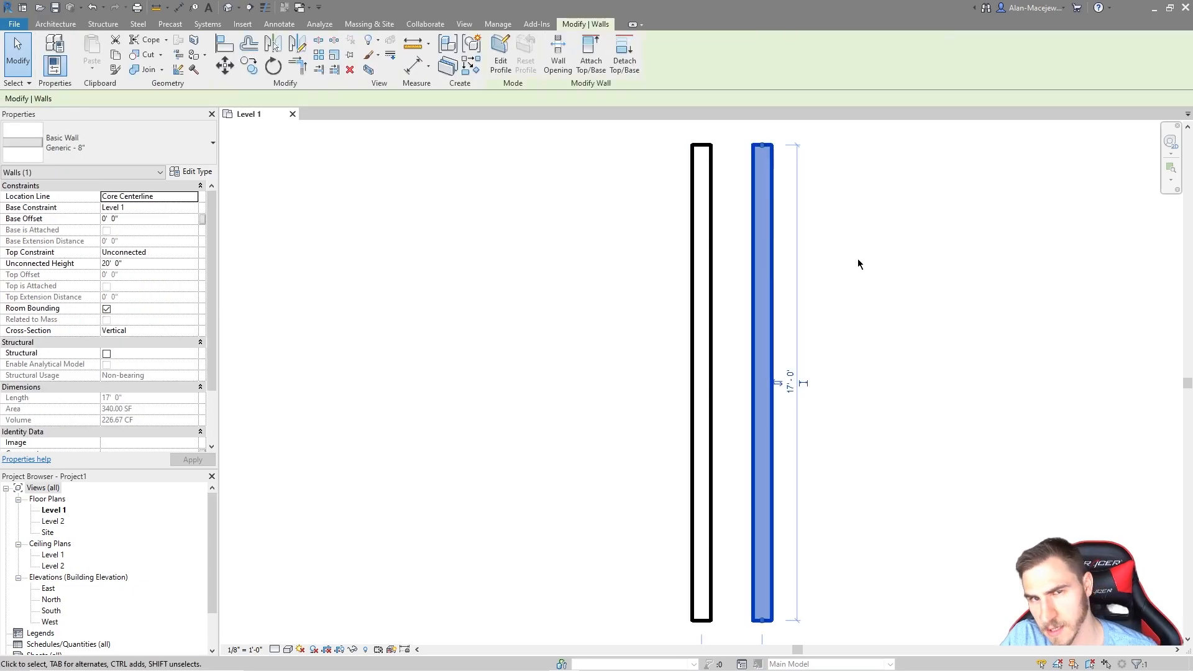
pyautogui.click(701, 288)
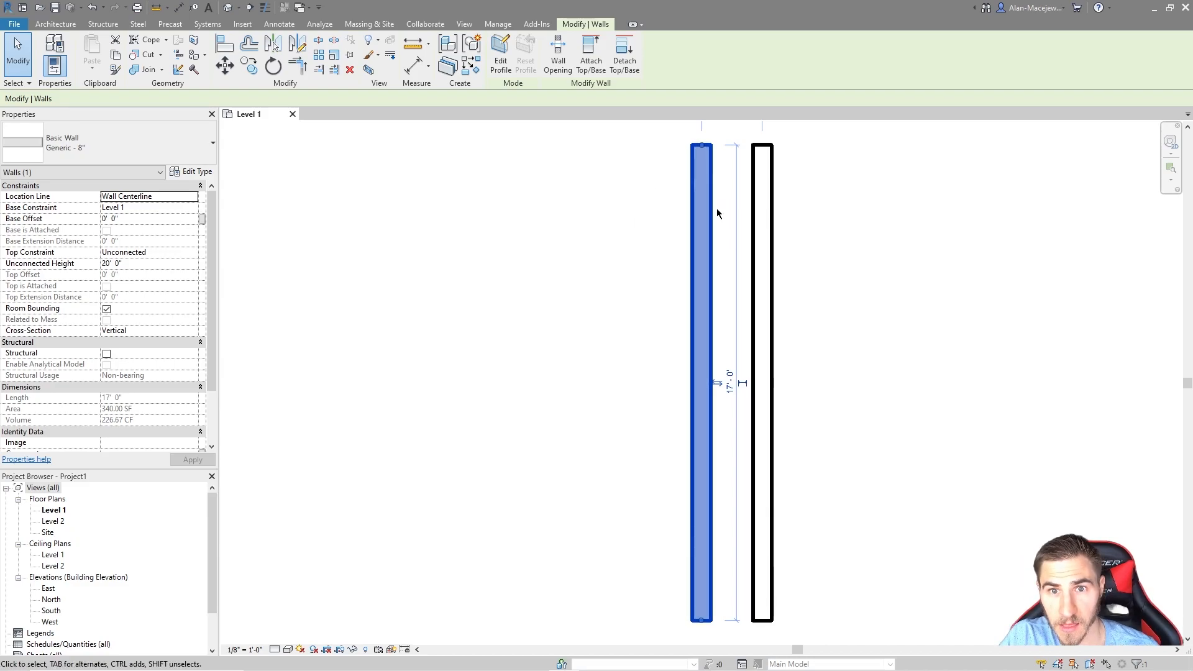
pyautogui.click(773, 202)
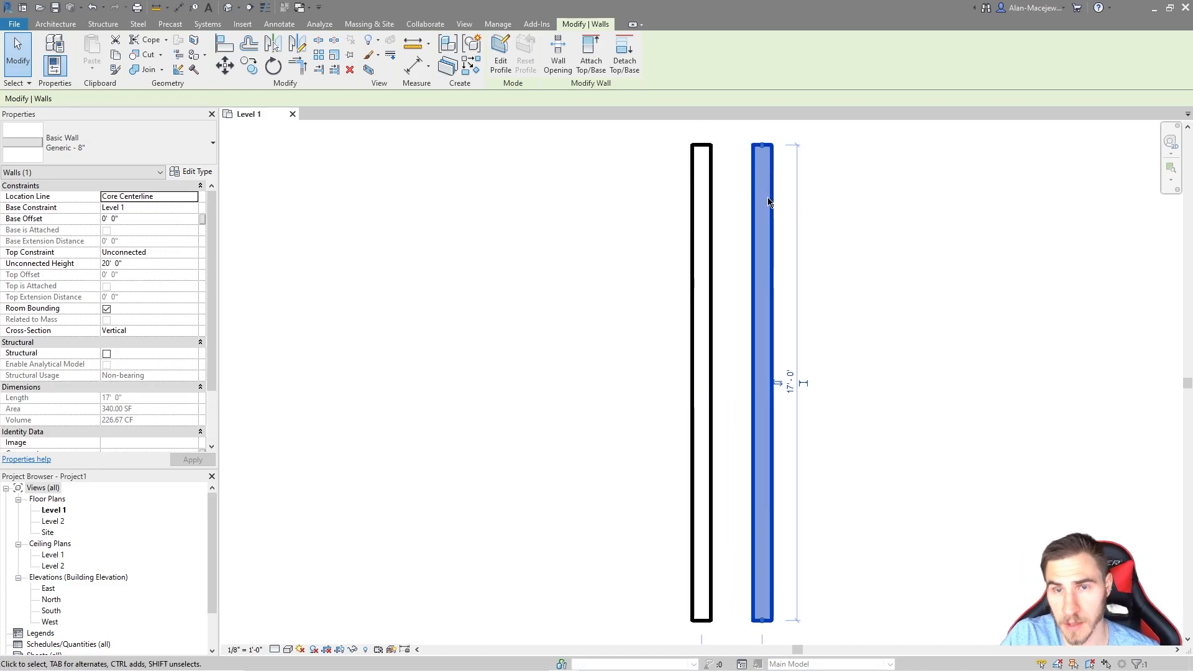
pyautogui.moveTo(822, 281); pyautogui.dragTo(730, 293, button='middle')
# Step: Clear the selection and start the Wall tool with the WA shortcut
pyautogui.click(729, 292)
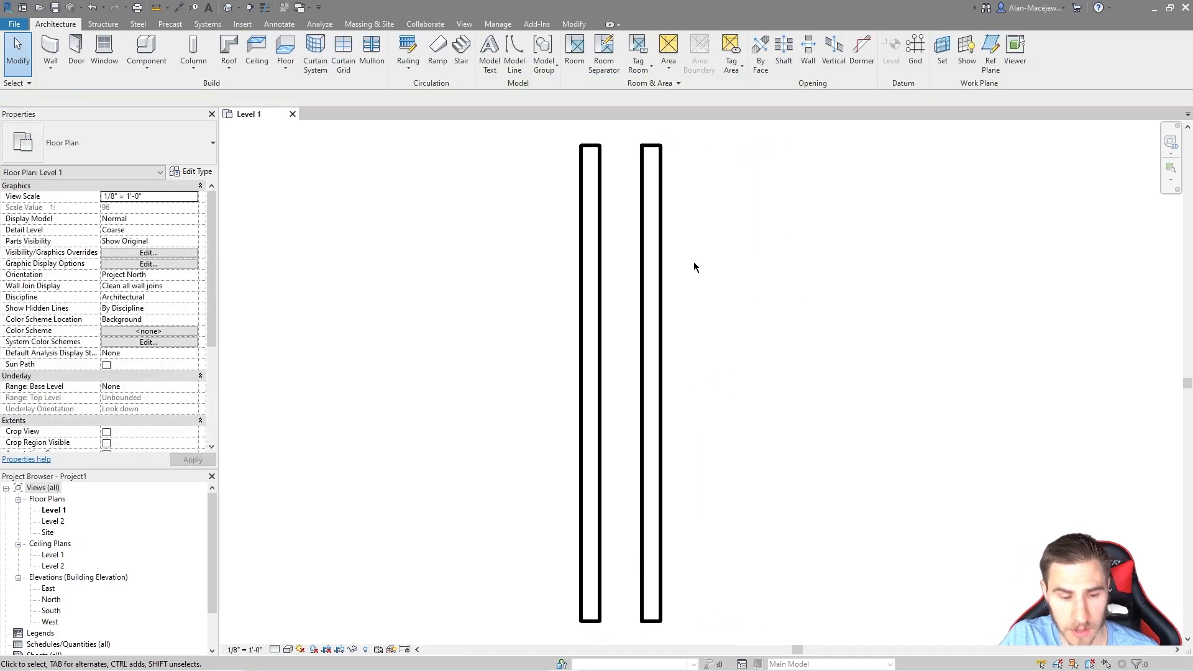
pyautogui.press('w')
pyautogui.press('a')
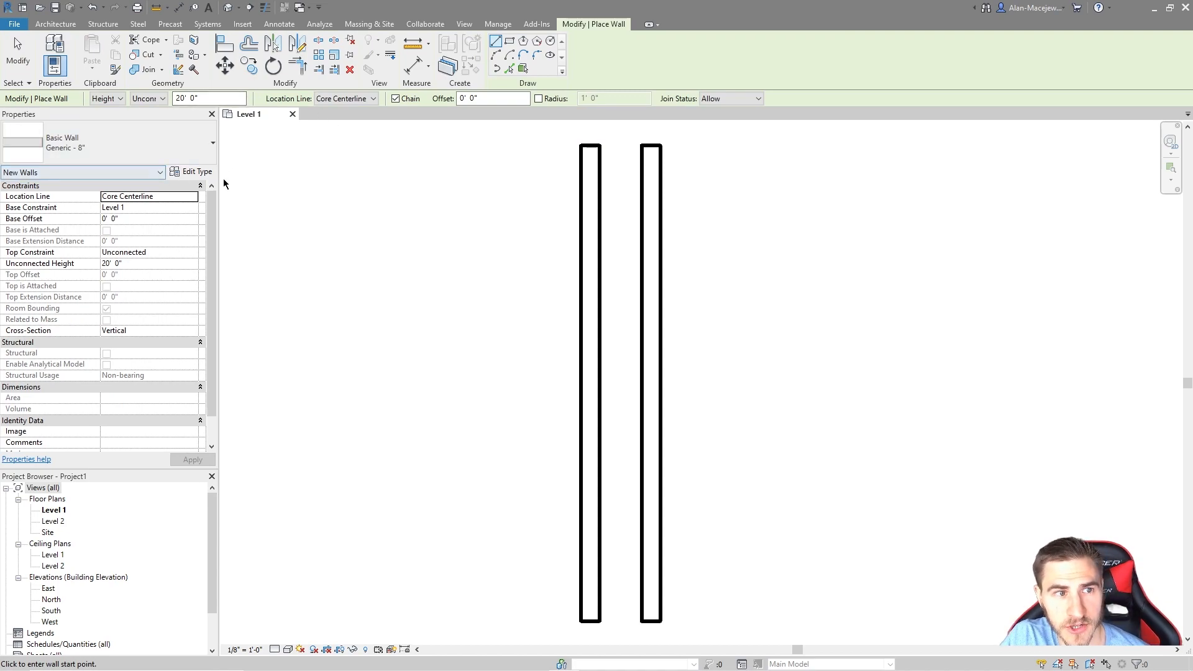
# Step: Draw a flipped full-length third wall beside the second, using Finish Face: Exterior location line
pyautogui.click(373, 98)
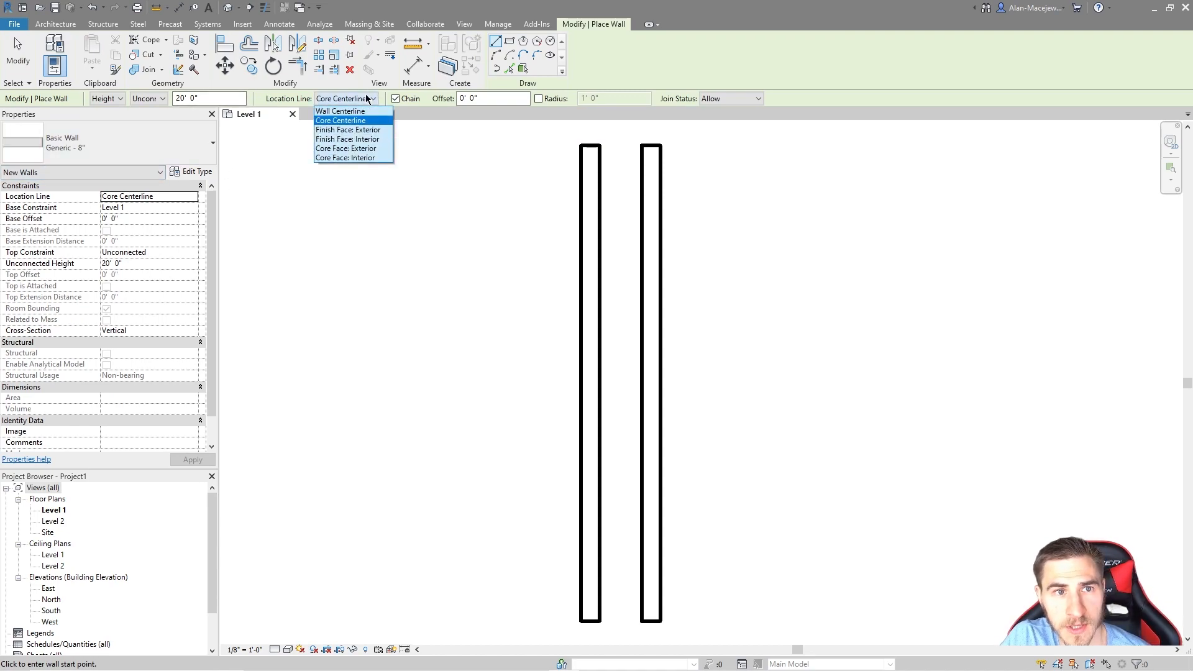
pyautogui.click(339, 130)
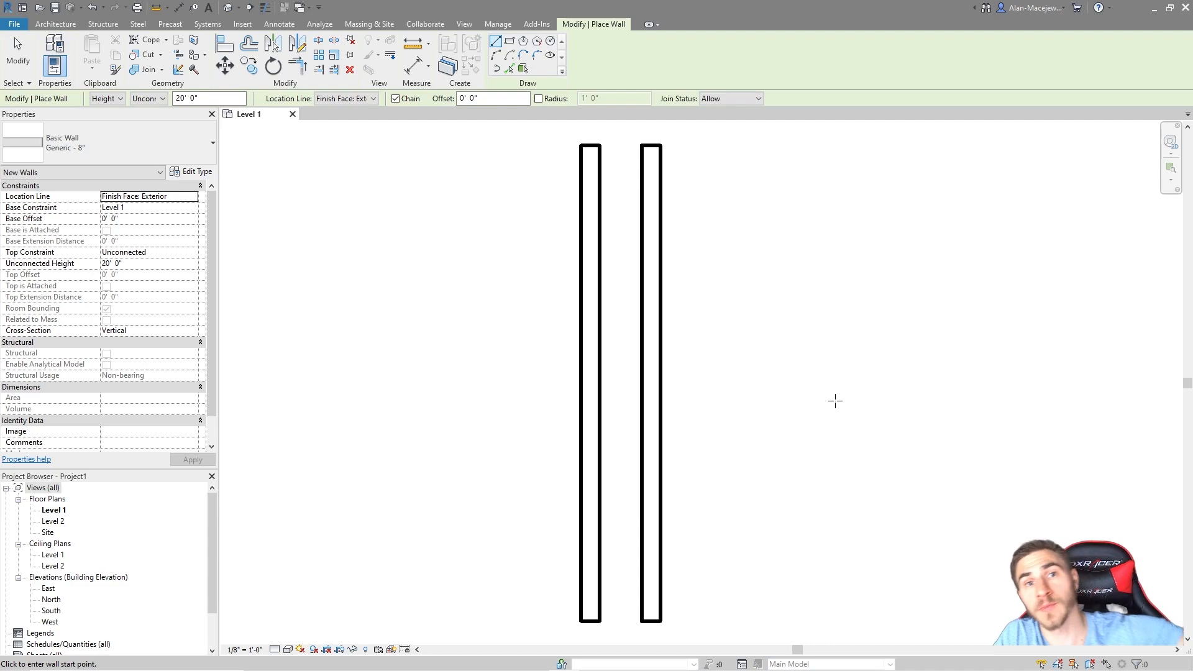
pyautogui.click(709, 146)
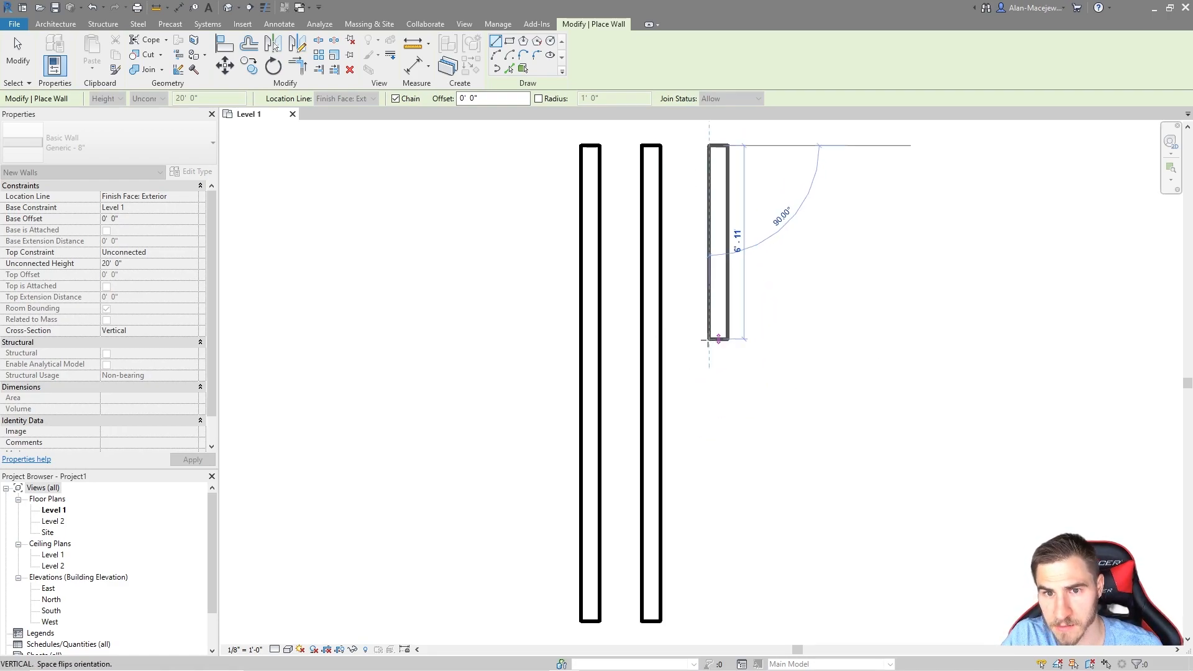
pyautogui.press('space')
pyautogui.press('space')
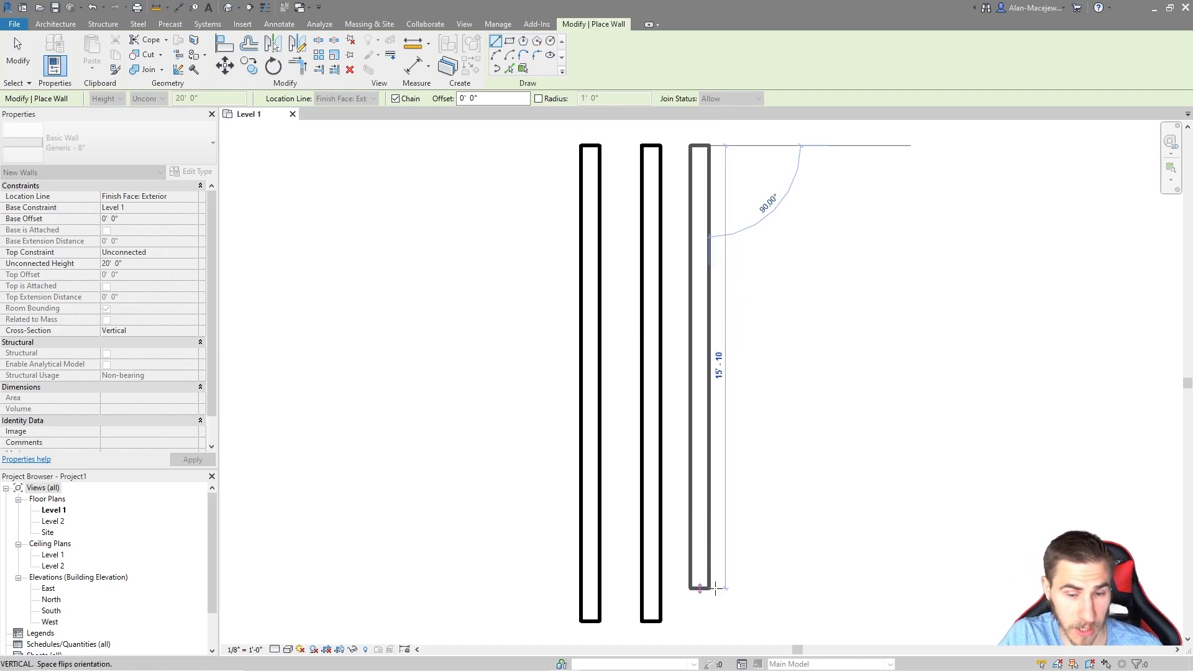
pyautogui.click(714, 621)
pyautogui.press('Escape')
pyautogui.press('Escape')
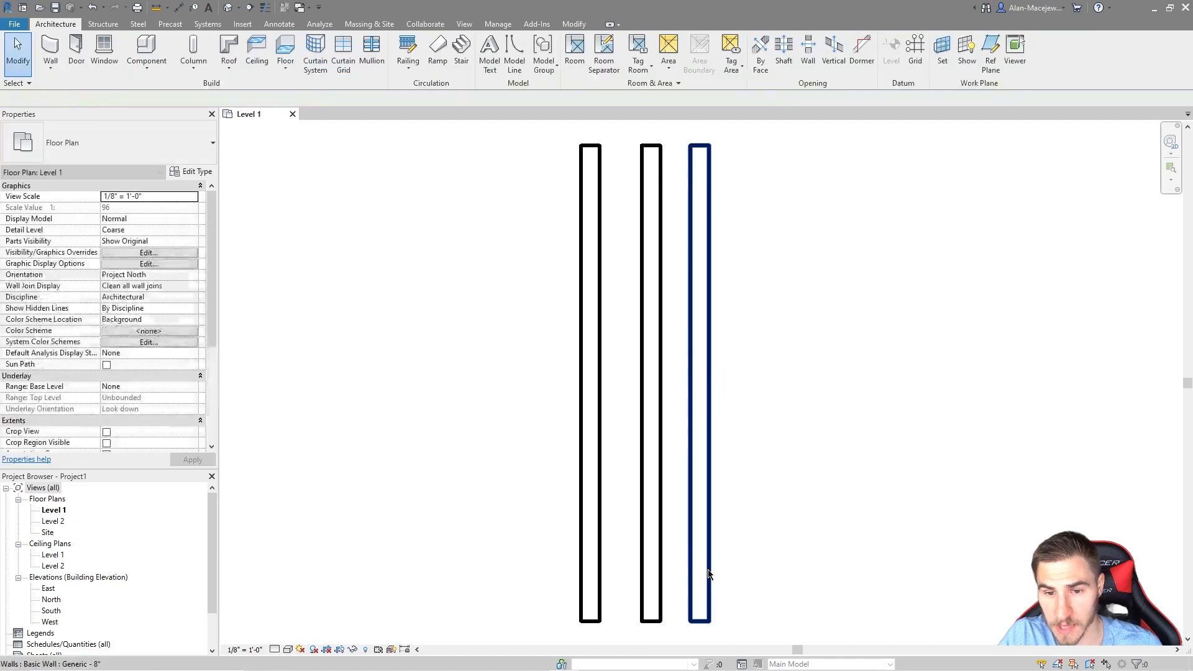
# Step: Select the third wall to check its Finish Face: Exterior location line and 17'-0" length
pyautogui.click(716, 438)
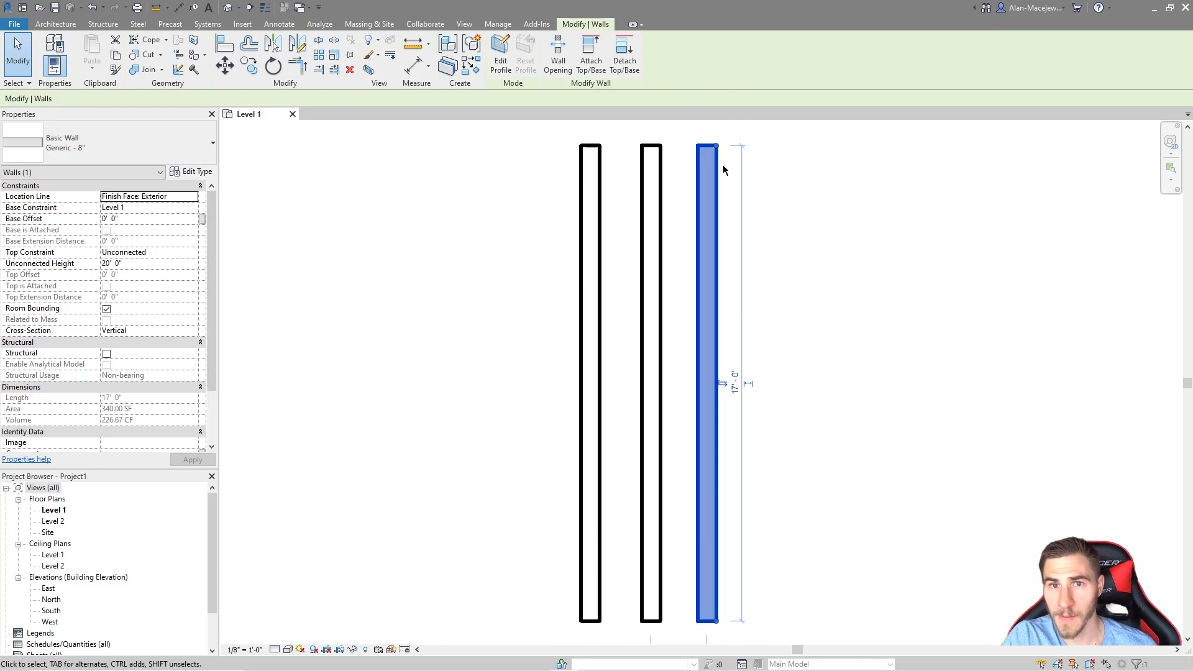
pyautogui.moveTo(817, 308); pyautogui.dragTo(804, 357, button='middle')
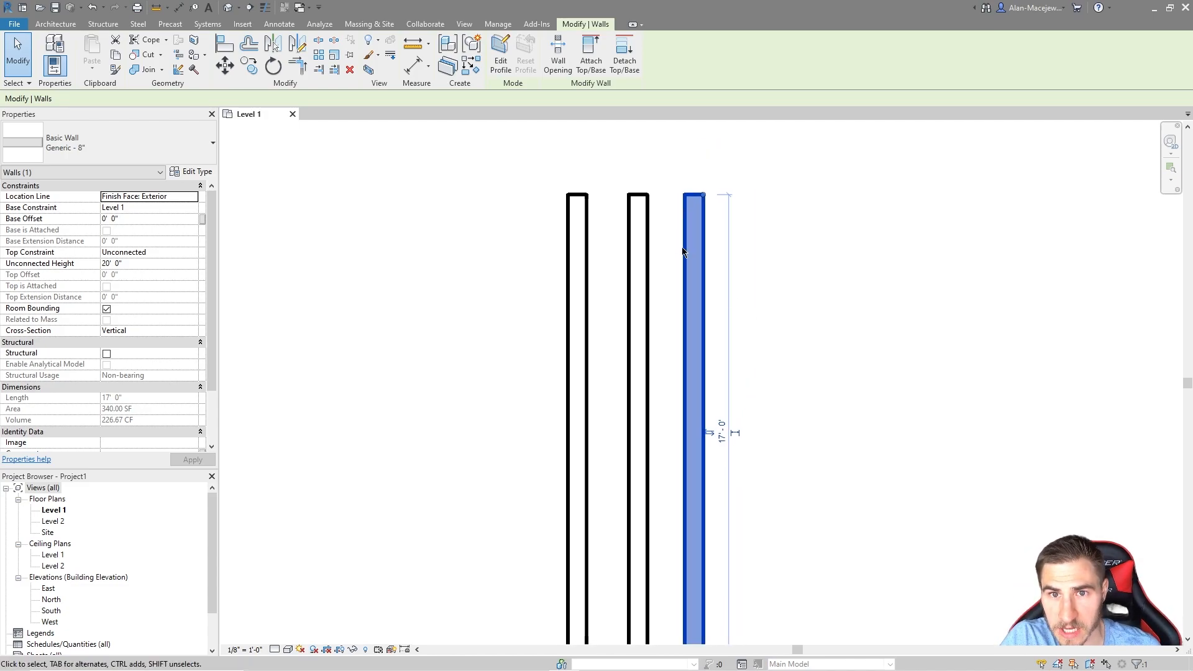
pyautogui.press('w')
pyautogui.press('a')
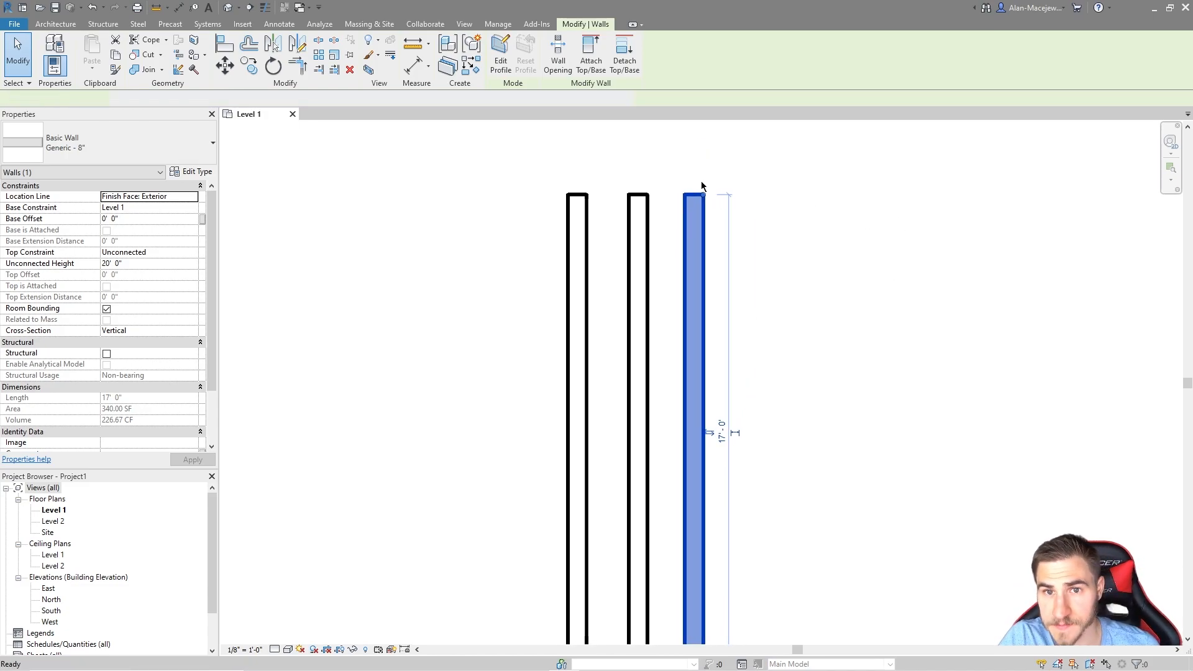
pyautogui.moveTo(714, 181); pyautogui.dragTo(716, 203, button='middle')
pyautogui.click(704, 216)
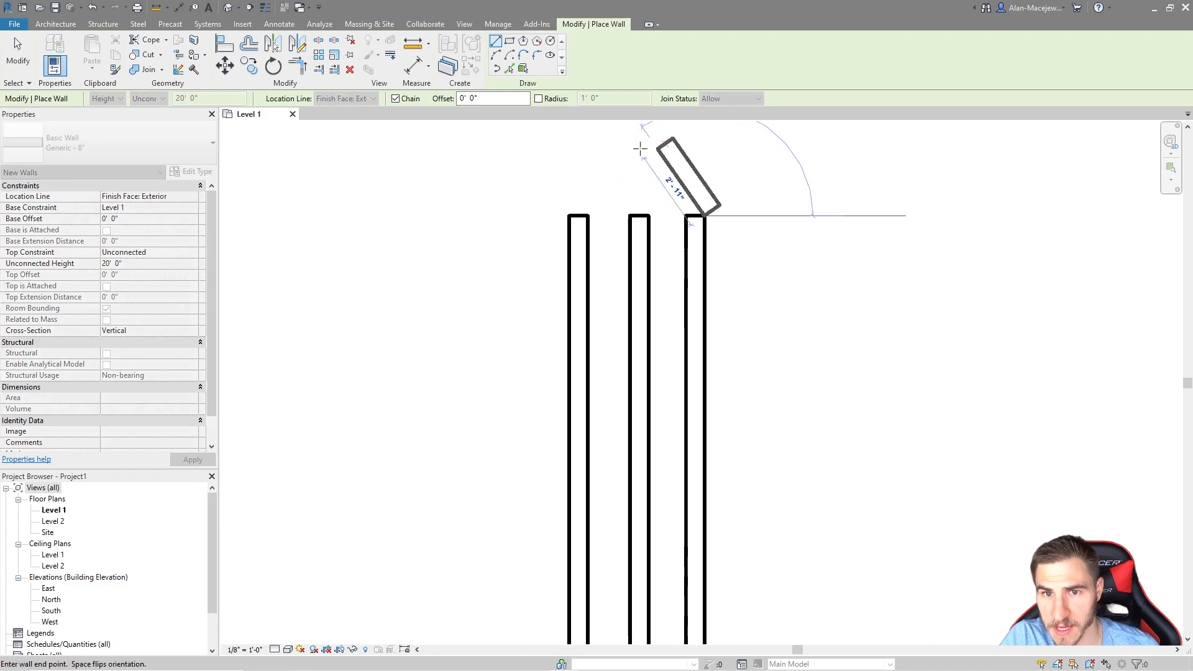
pyautogui.click(622, 141)
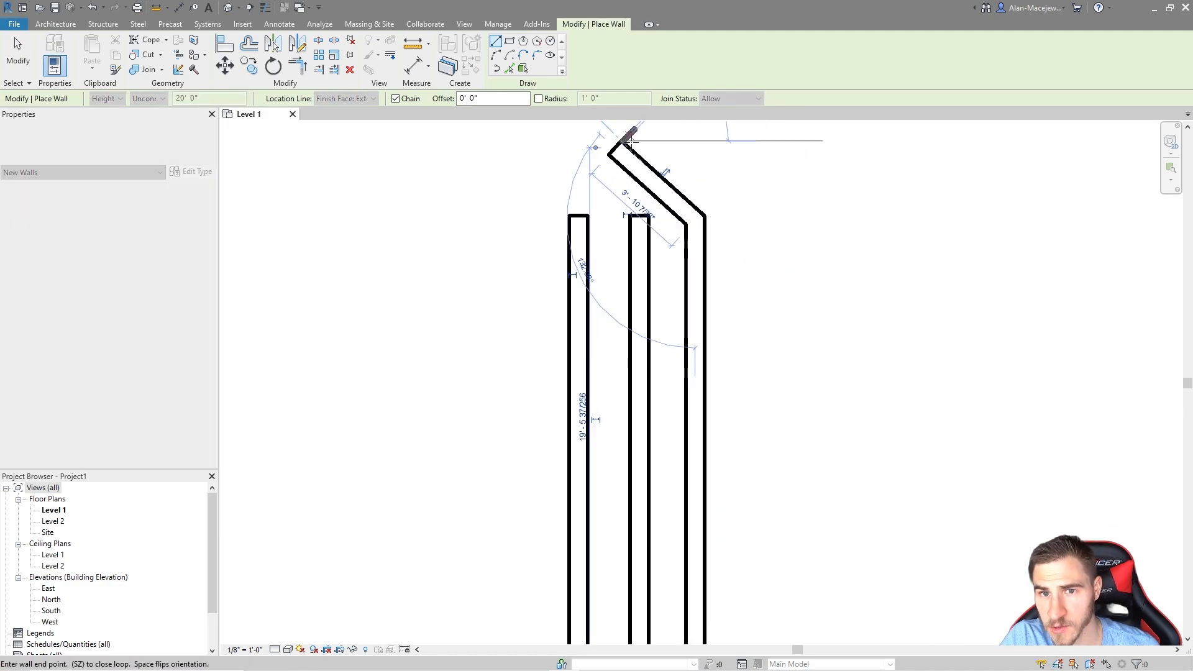
pyautogui.press('Escape')
pyautogui.press('Escape')
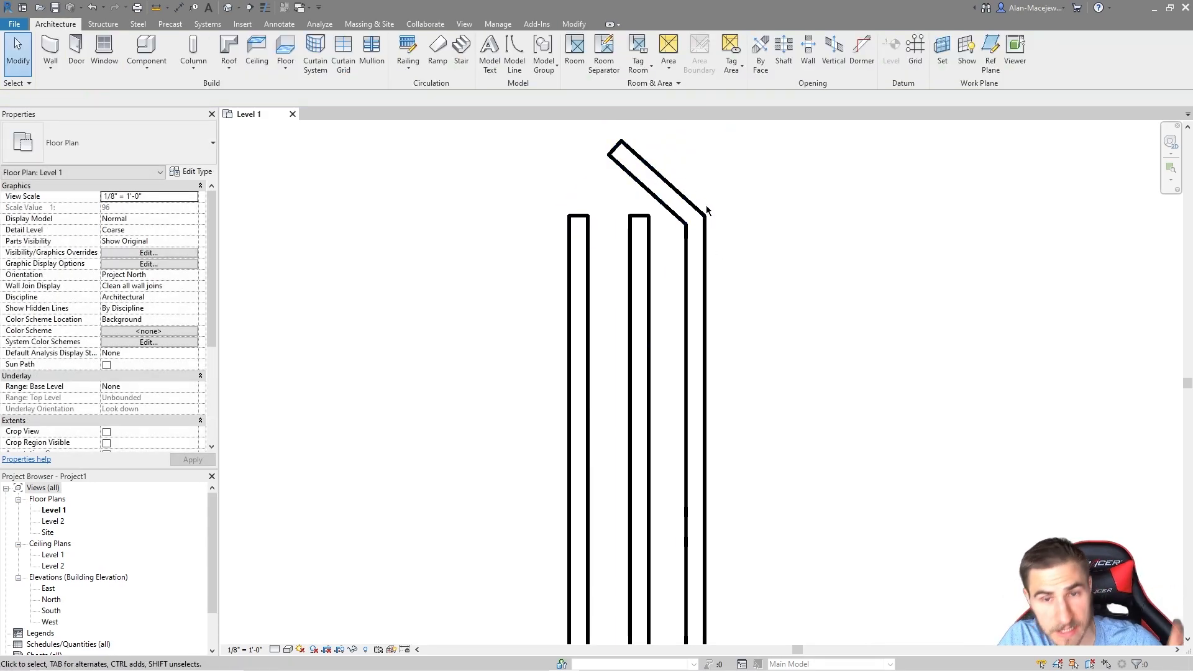
pyautogui.hotkey('ctrl', 'z')
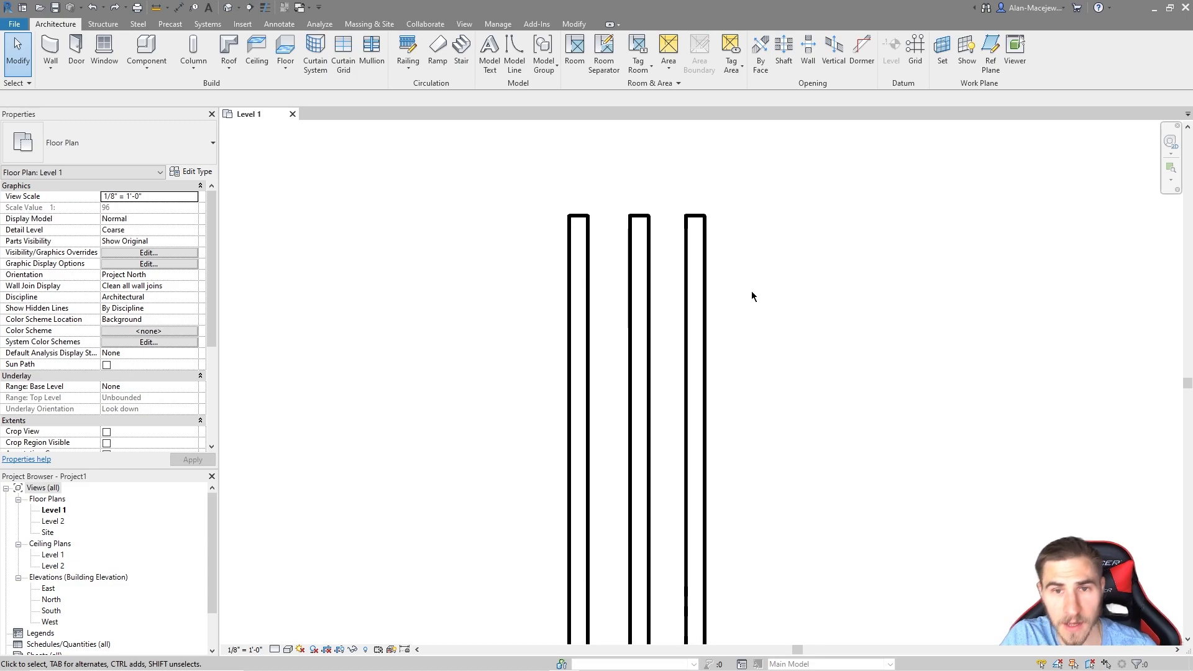
pyautogui.moveTo(712, 263); pyautogui.dragTo(686, 218, button='middle')
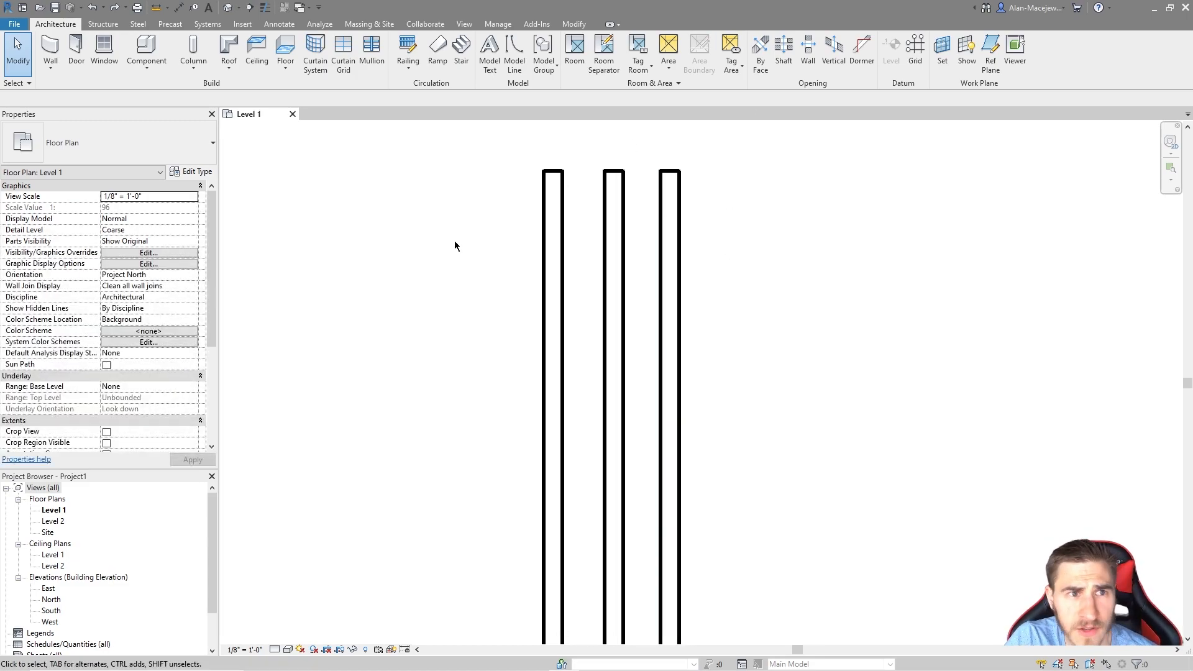
# Step: Draw a full-length fourth wall right of the third using Finish Face: Interior location line
pyautogui.click(52, 49)
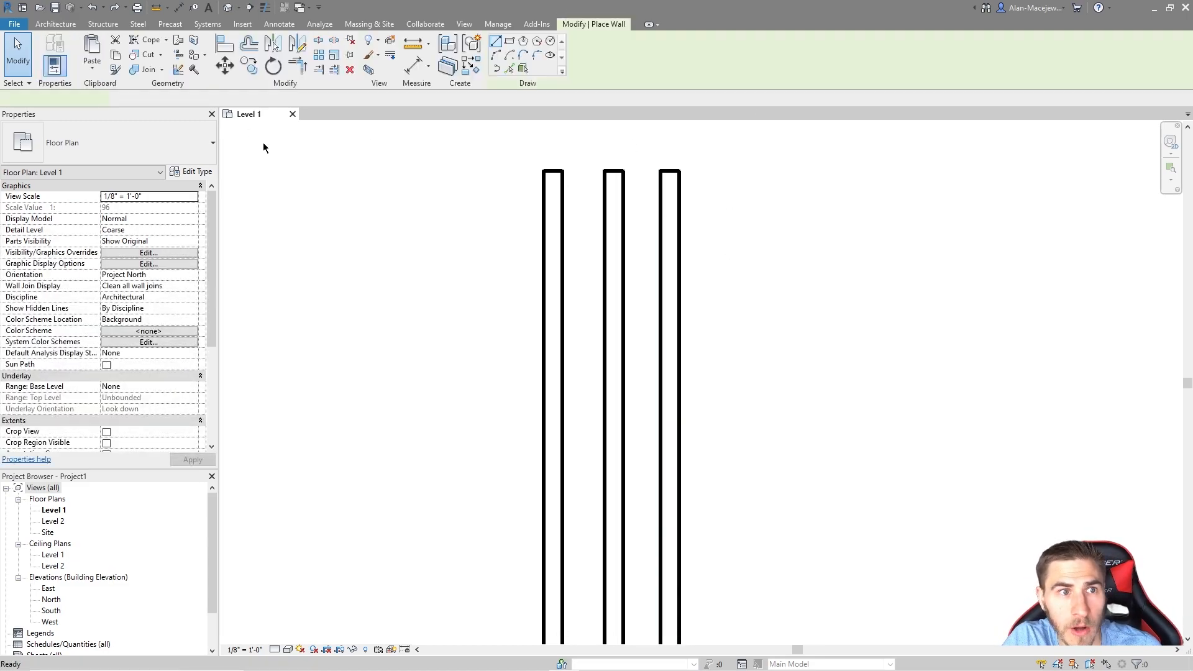
pyautogui.click(329, 98)
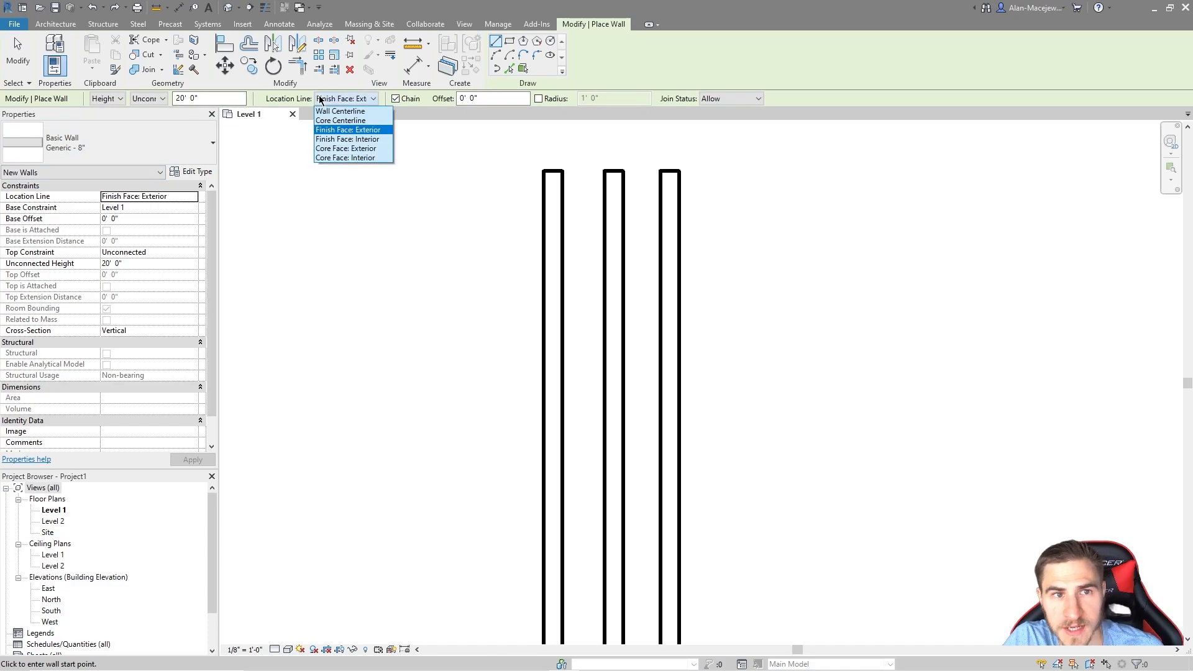
pyautogui.click(352, 139)
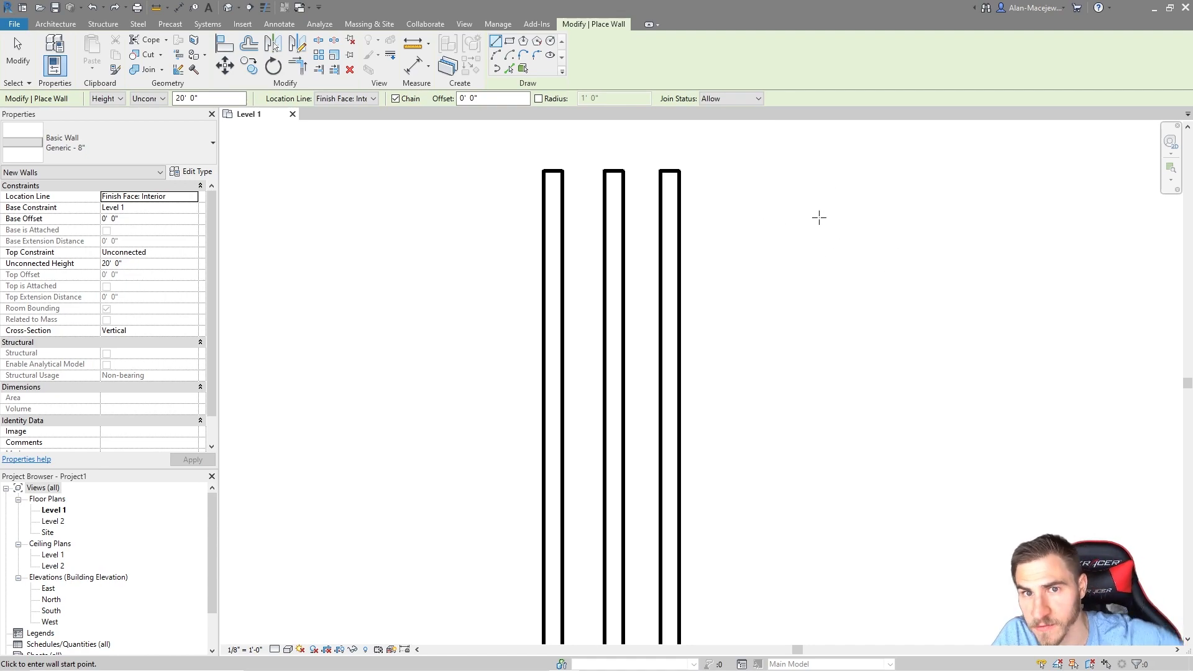
pyautogui.click(720, 171)
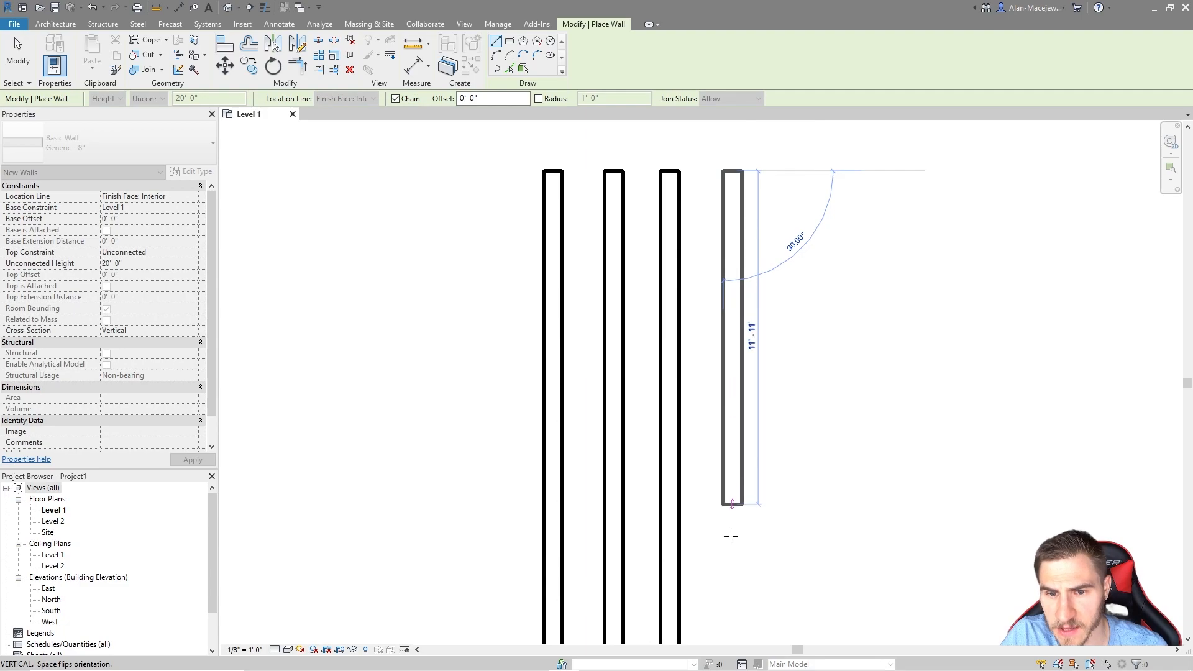
pyautogui.moveTo(742, 519); pyautogui.dragTo(734, 490, button='middle')
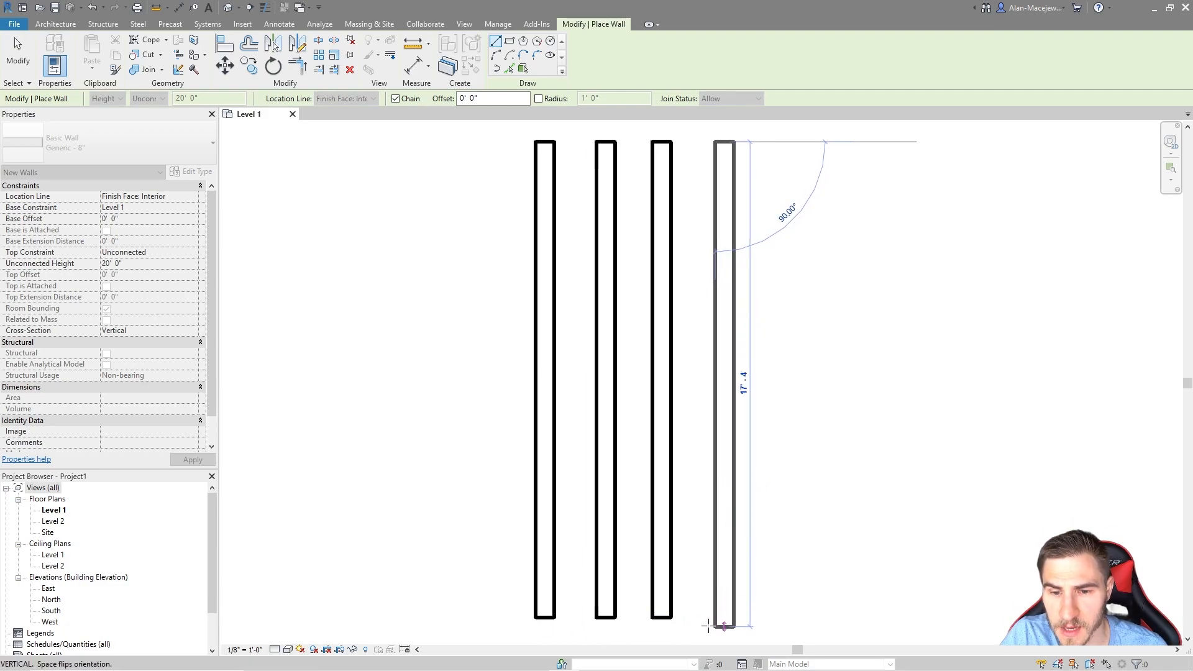
pyautogui.click(724, 618)
pyautogui.press('Escape')
pyautogui.press('Escape')
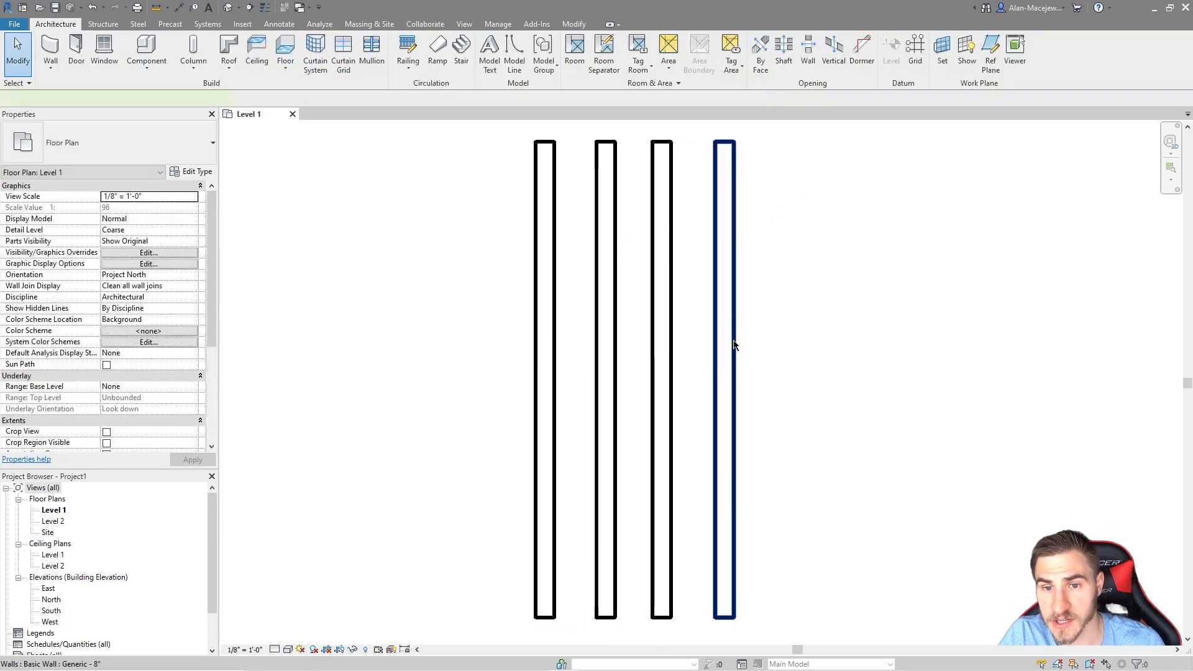
pyautogui.click(734, 348)
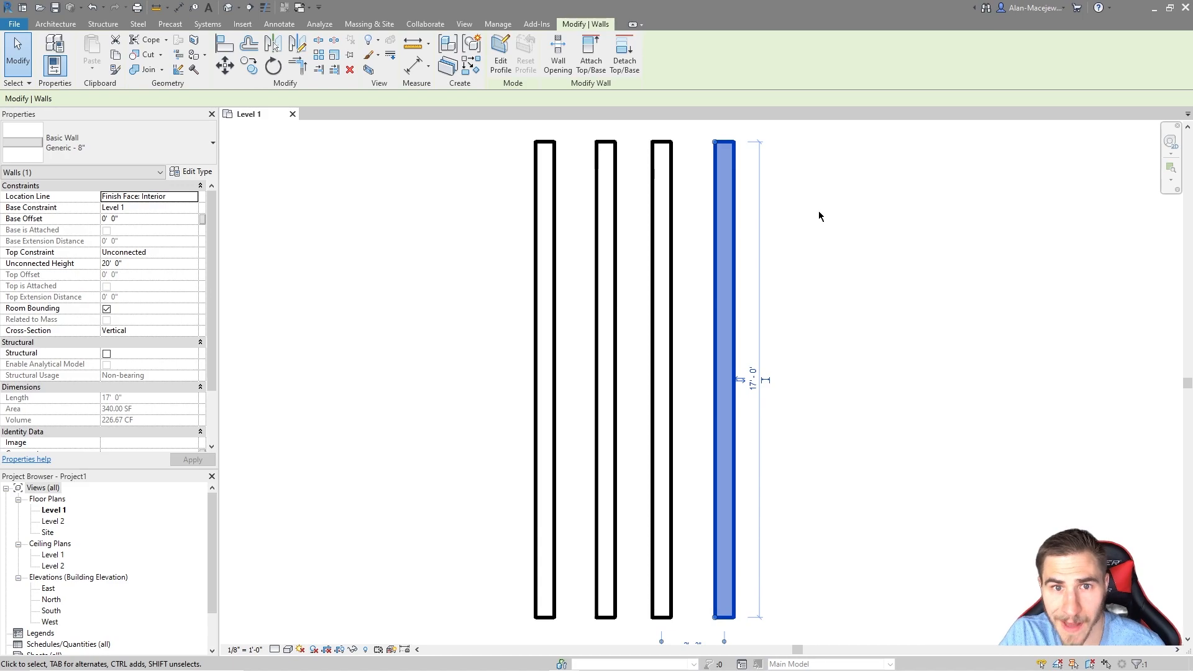
pyautogui.click(624, 245)
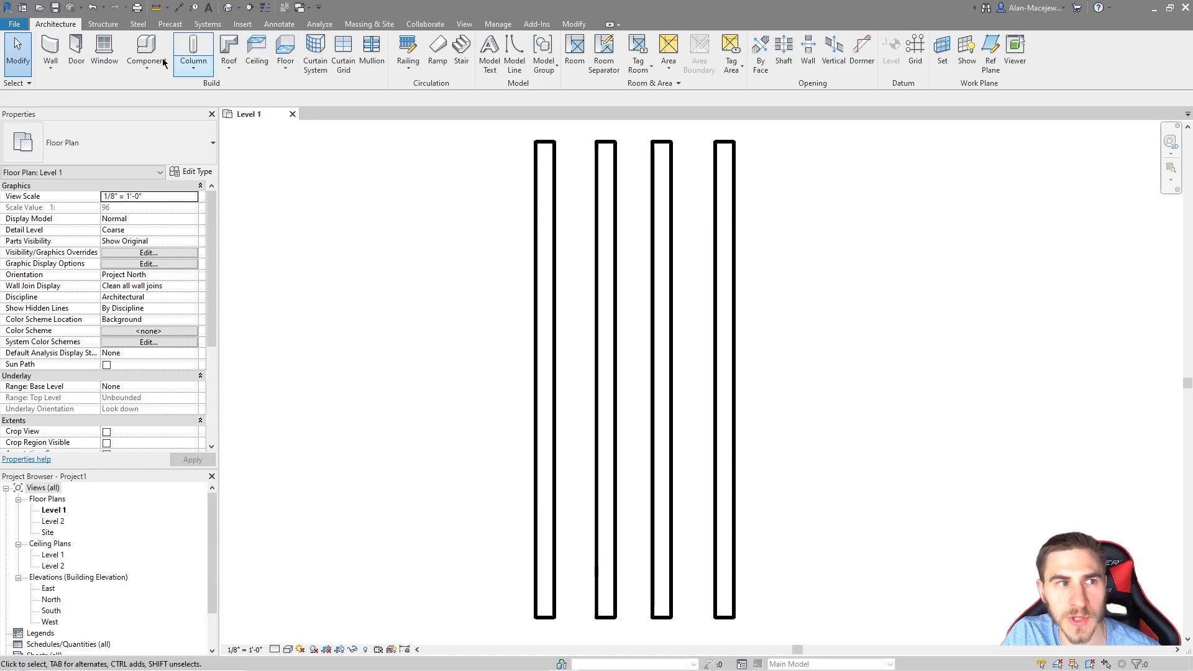
# Step: Draw a 17' 0" fifth wall right of the fourth using Core Face: Exterior, flipping its side
pyautogui.click(50, 49)
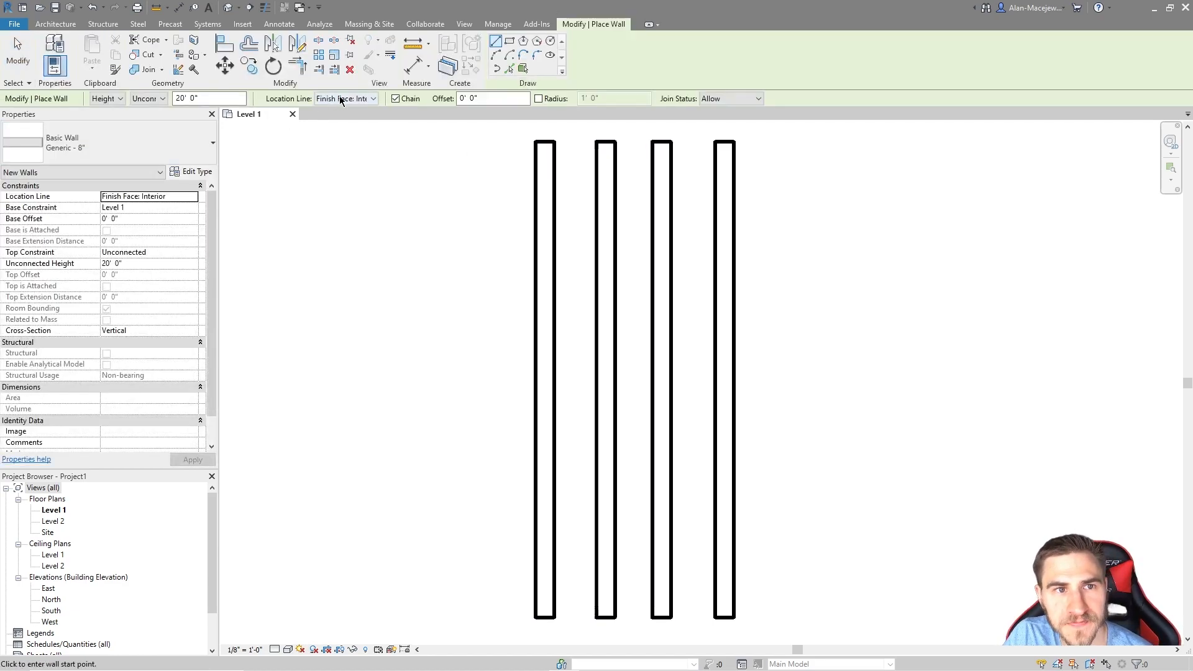
pyautogui.click(345, 98)
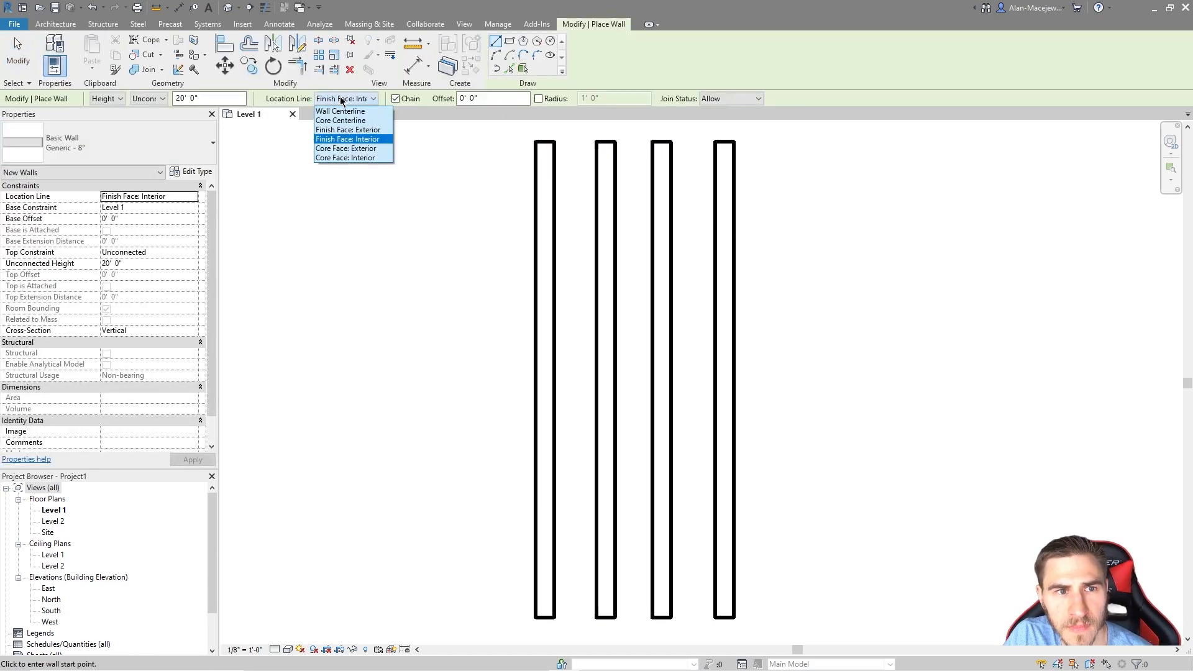
pyautogui.click(359, 148)
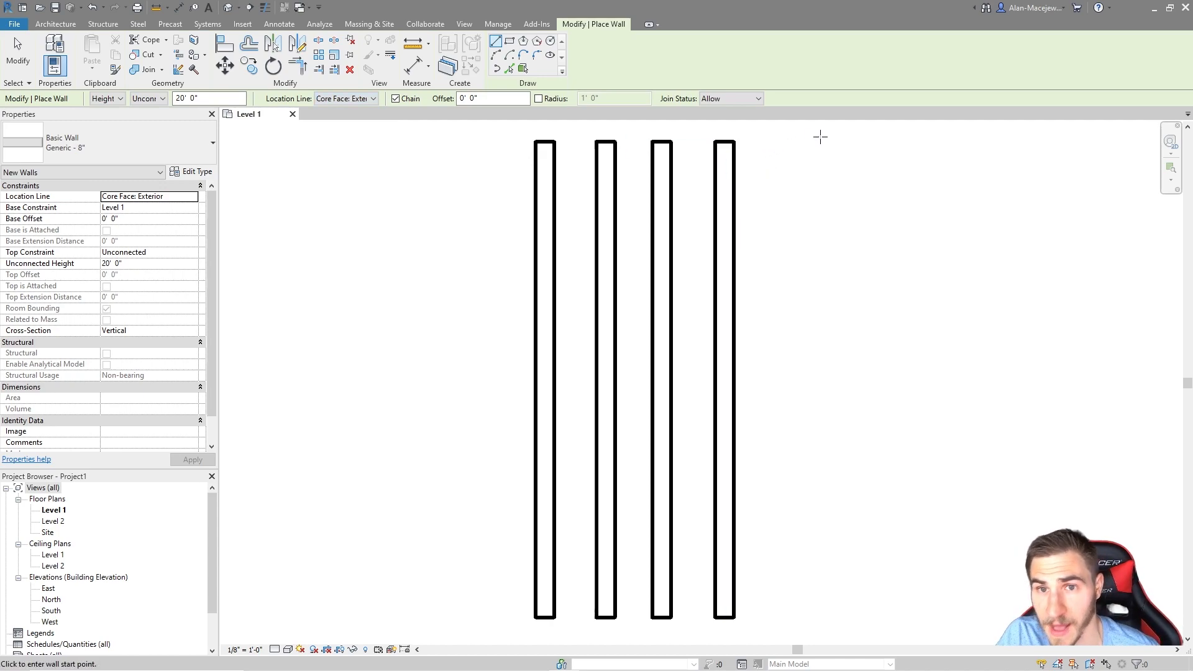
pyautogui.click(781, 142)
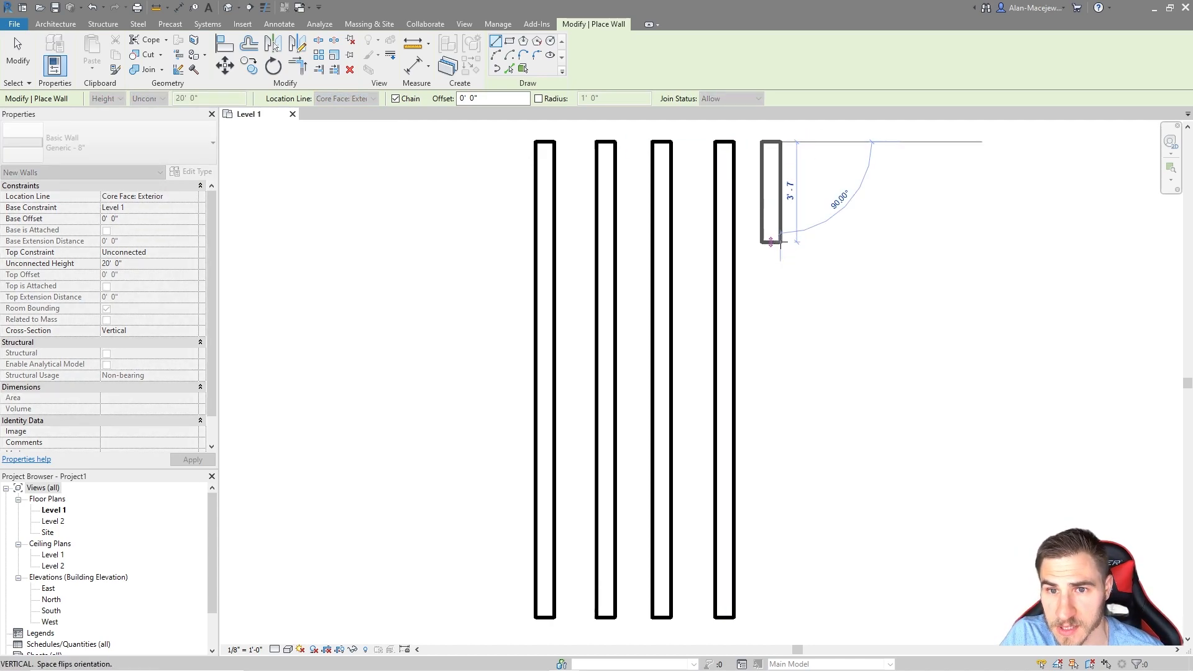
pyautogui.press('space')
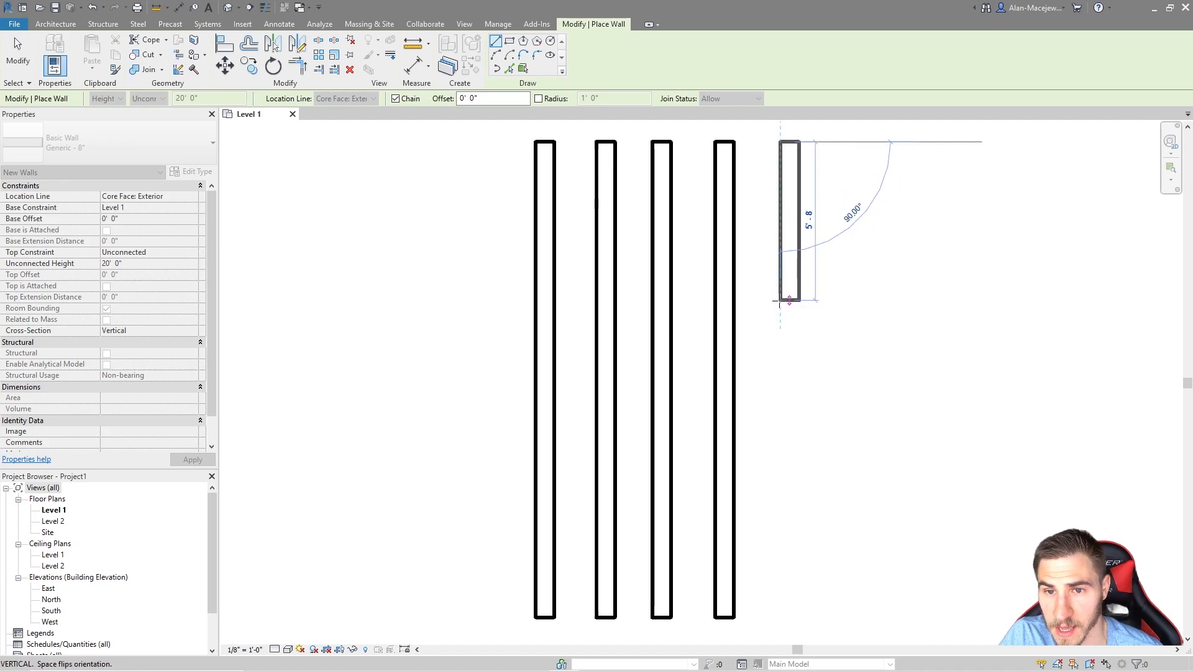
pyautogui.press('space')
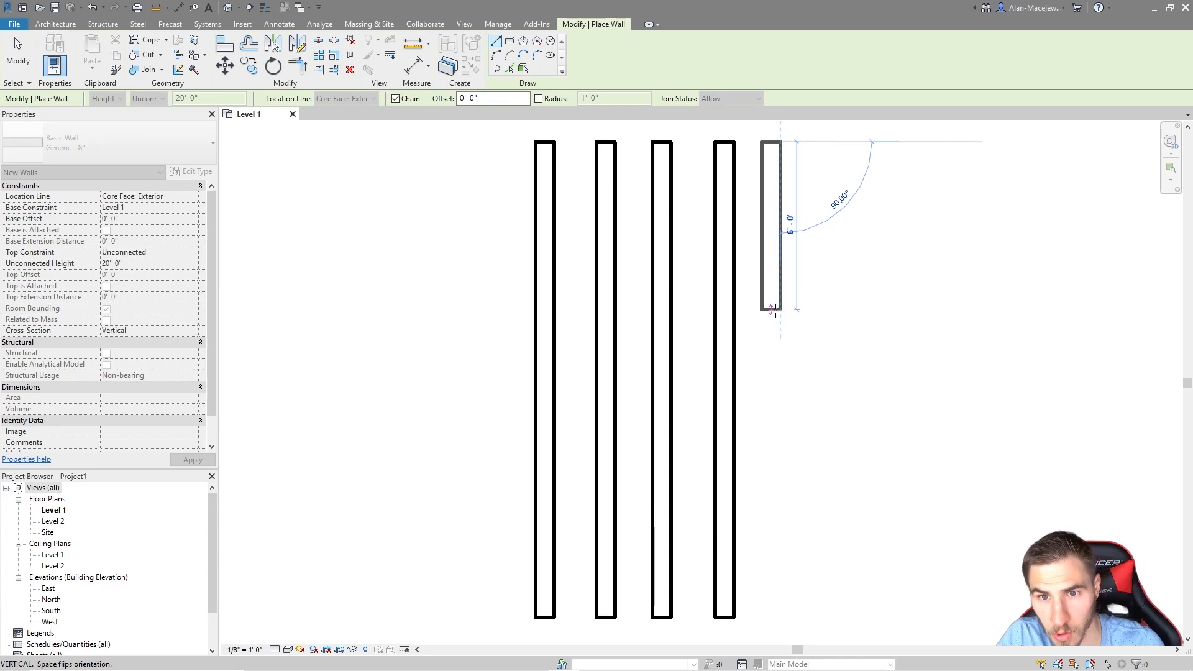
pyautogui.press('space')
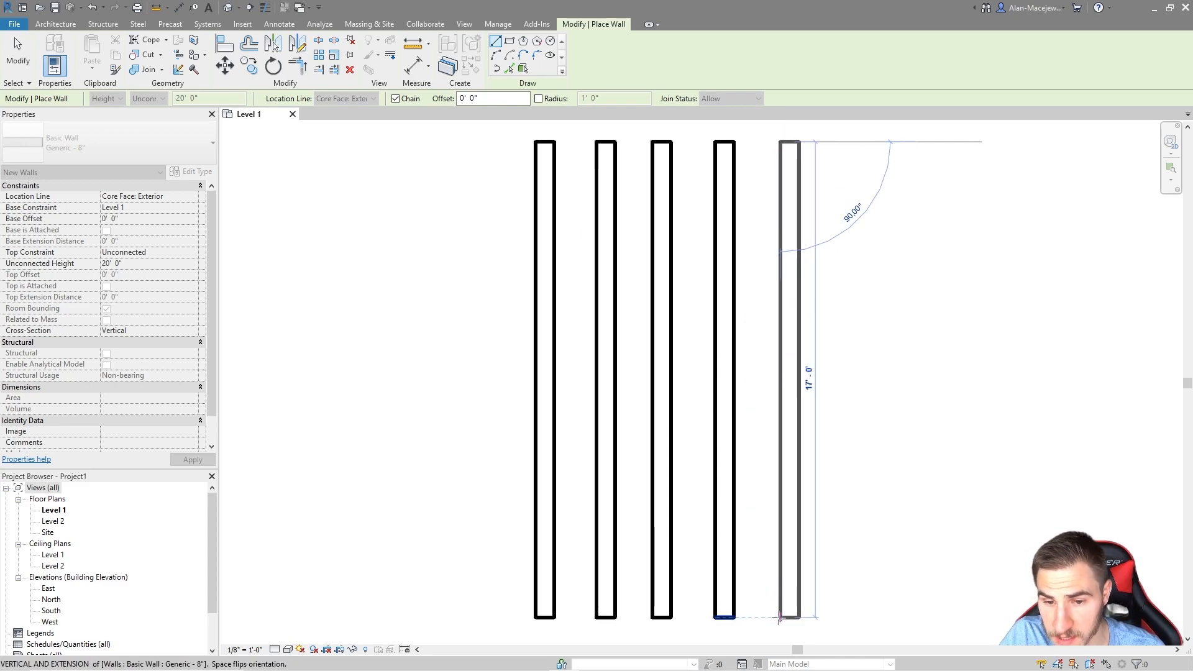
pyautogui.click(772, 617)
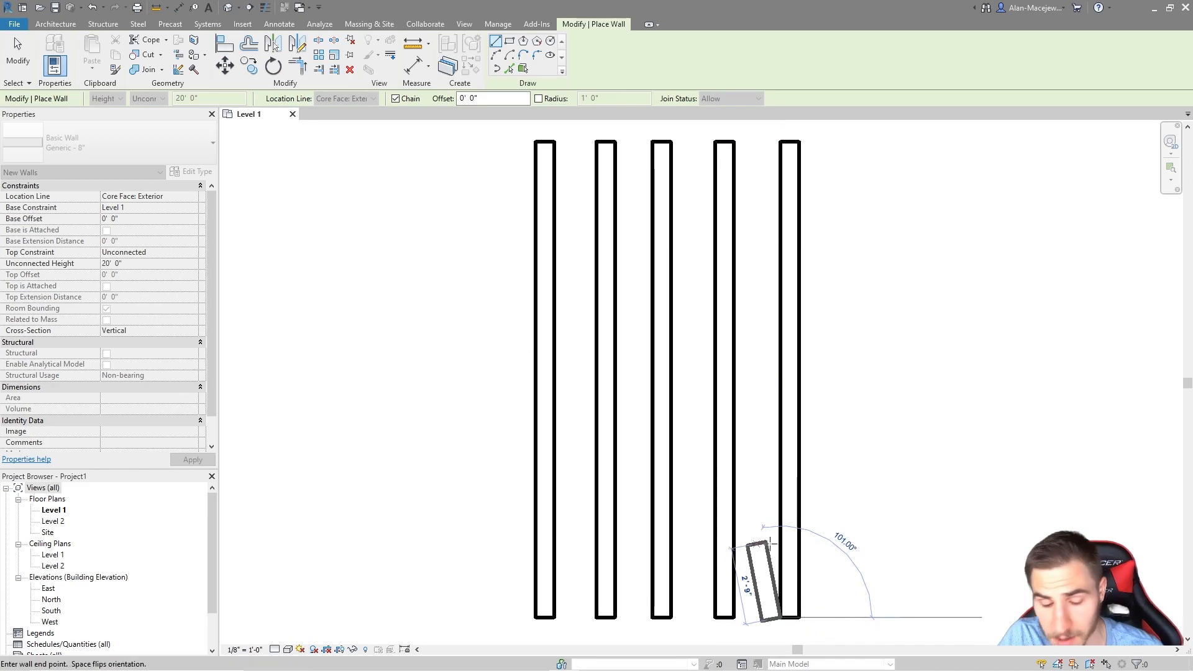
pyautogui.press('Escape')
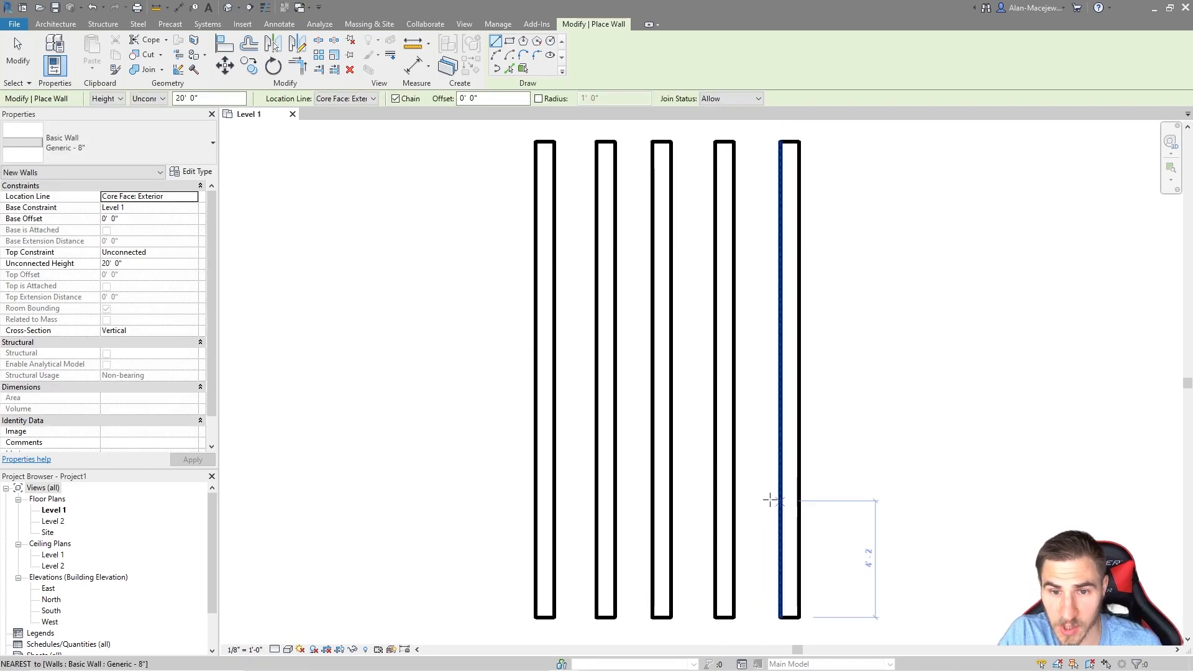
pyautogui.press('Escape')
pyautogui.moveTo(848, 368); pyautogui.dragTo(593, 395)
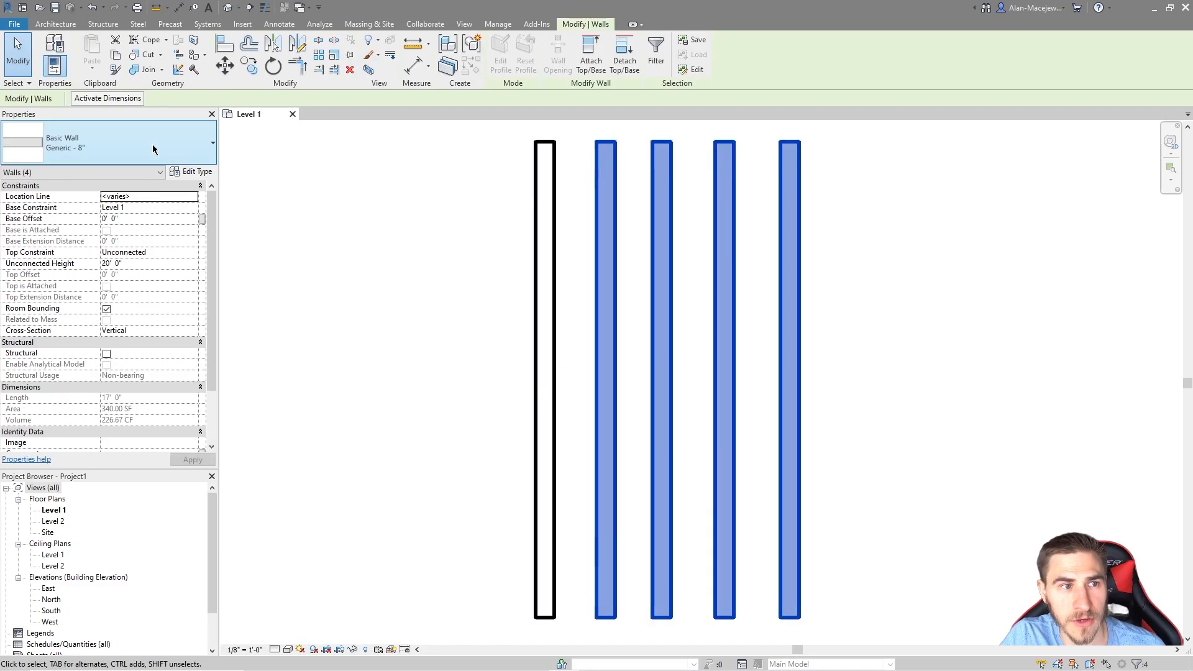
# Step: Change walls 2–5 to Basic Wall: Exterior - Brick on Mtl. Stud, then clear the selection
pyautogui.click(154, 147)
pyautogui.scroll(-2, 140, 237)
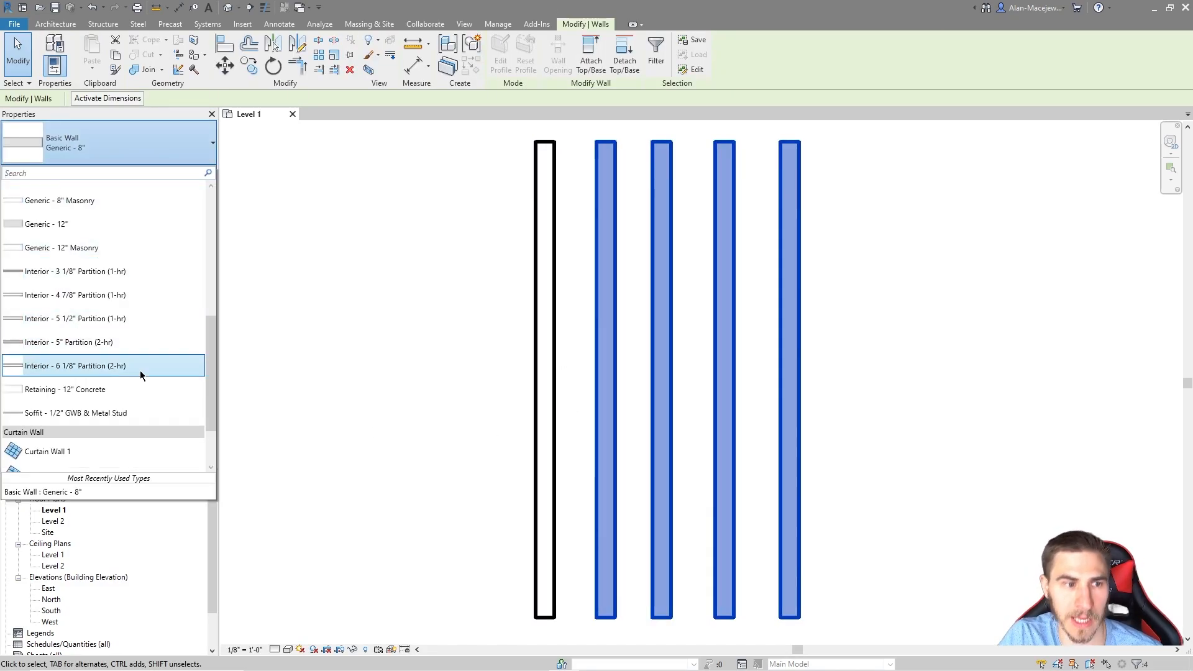
pyautogui.scroll(4, 137, 348)
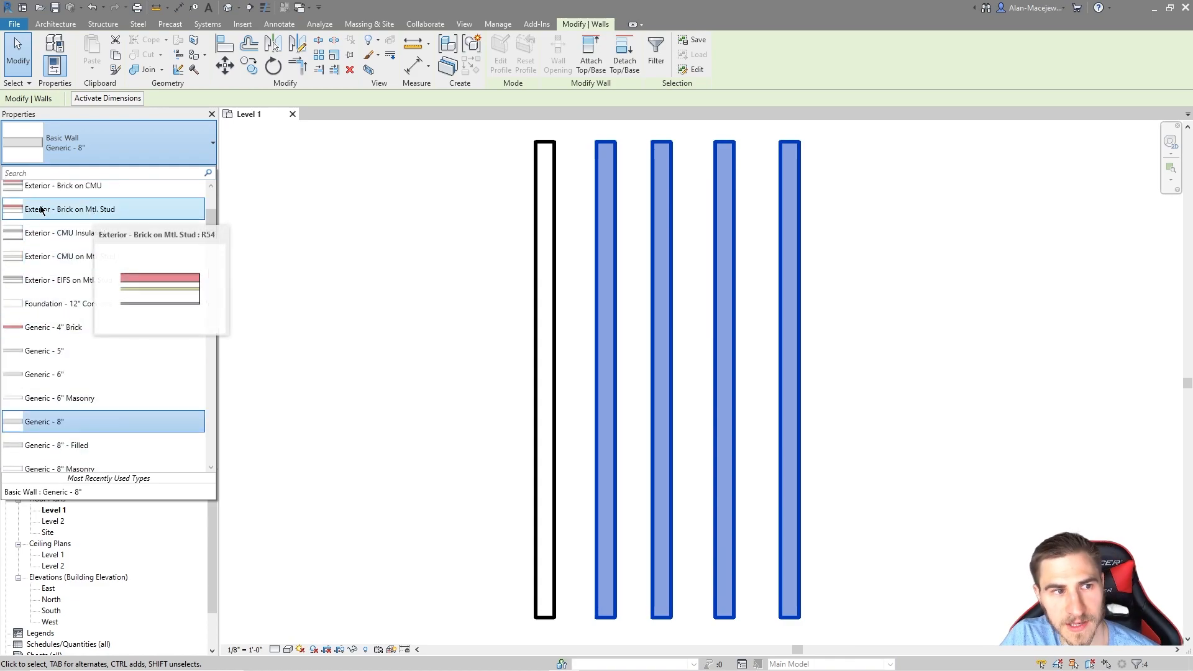
pyautogui.click(858, 313)
pyautogui.click(901, 366)
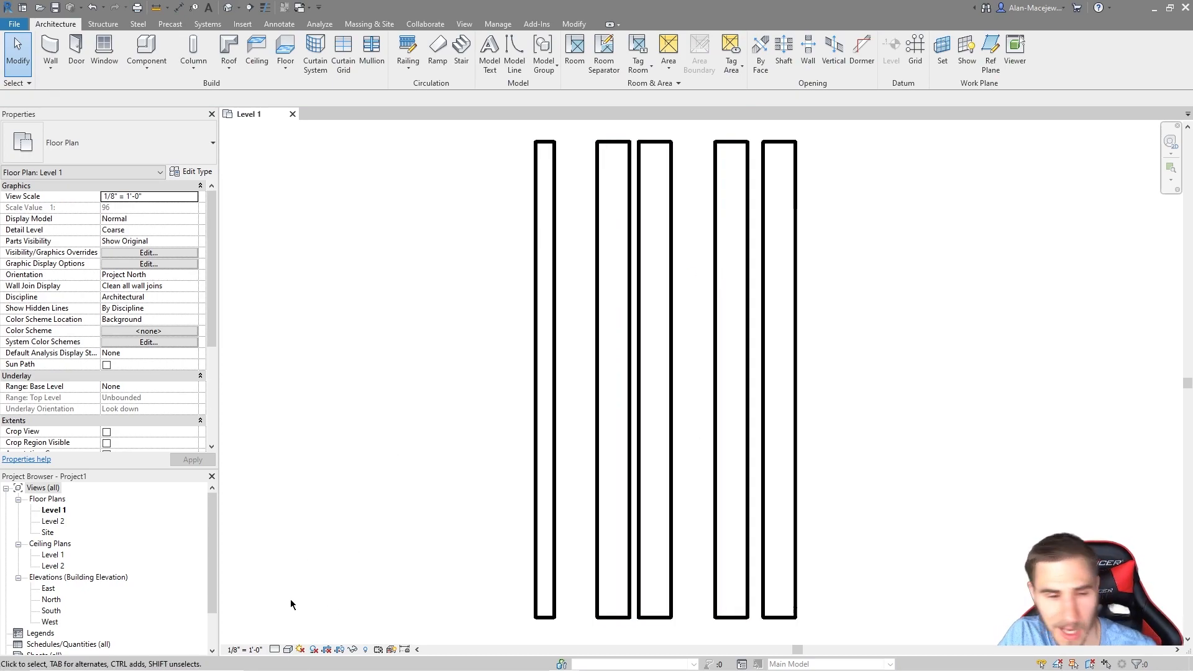
# Step: Set the plan to Fine detail and nudge walls 2–4 sideways so no walls touch
pyautogui.click(277, 649)
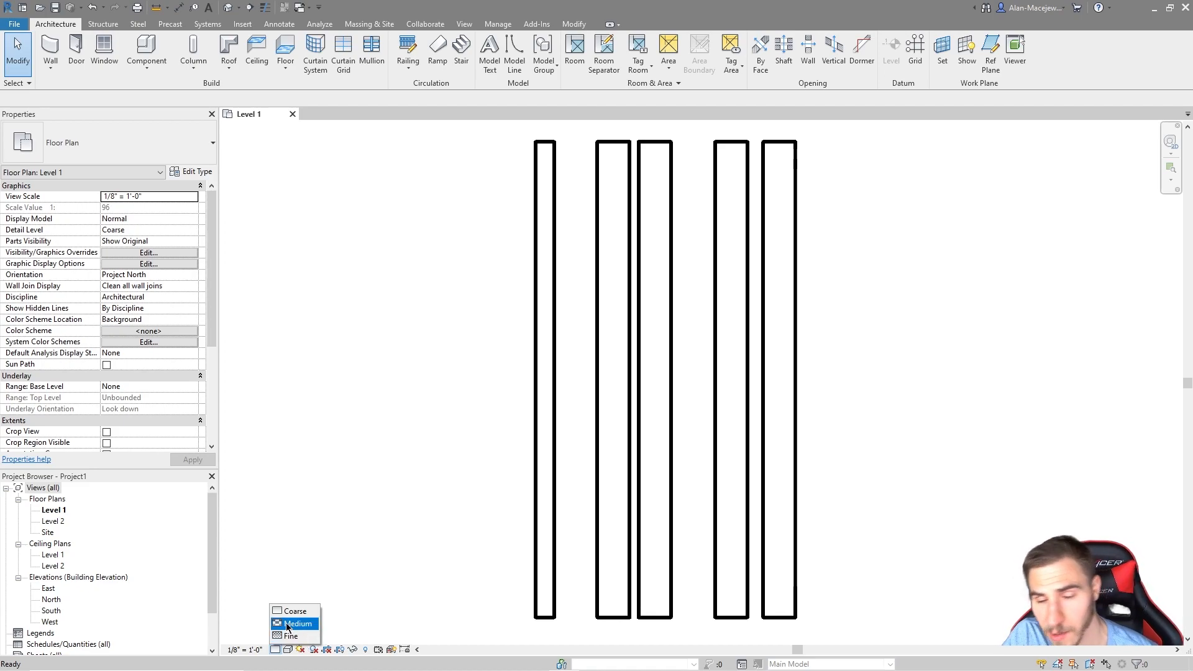
pyautogui.click(292, 635)
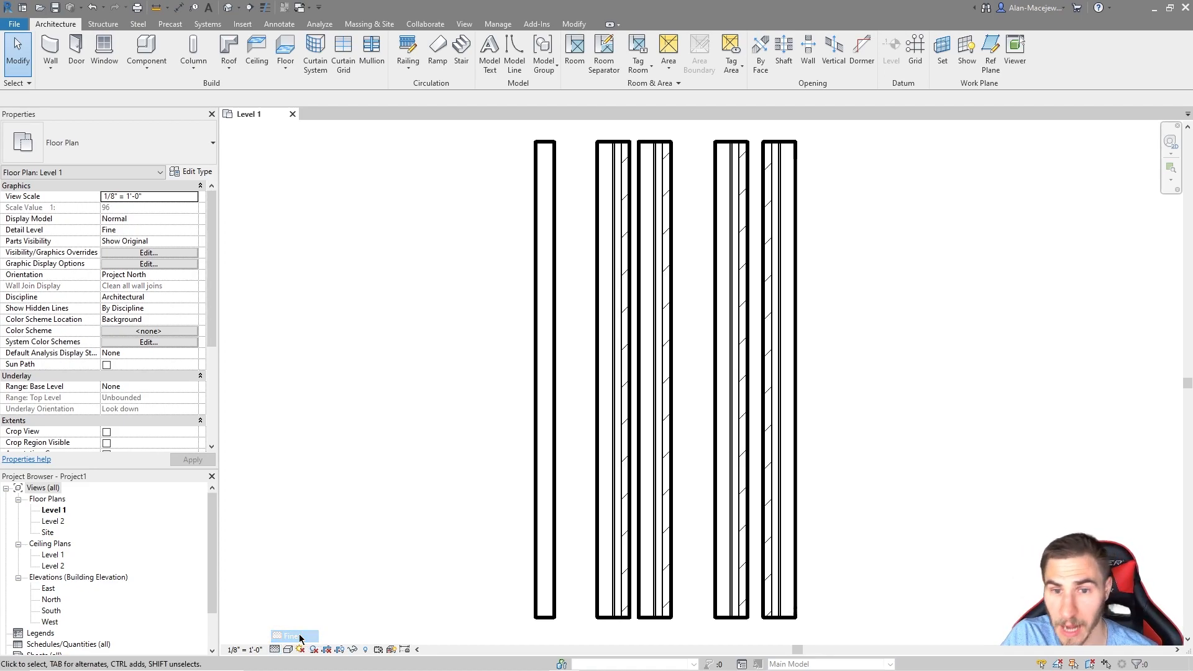
pyautogui.click(600, 471)
pyautogui.press('Left')
pyautogui.press('Left')
pyautogui.press('Left')
pyautogui.press('Left')
pyautogui.press('Left')
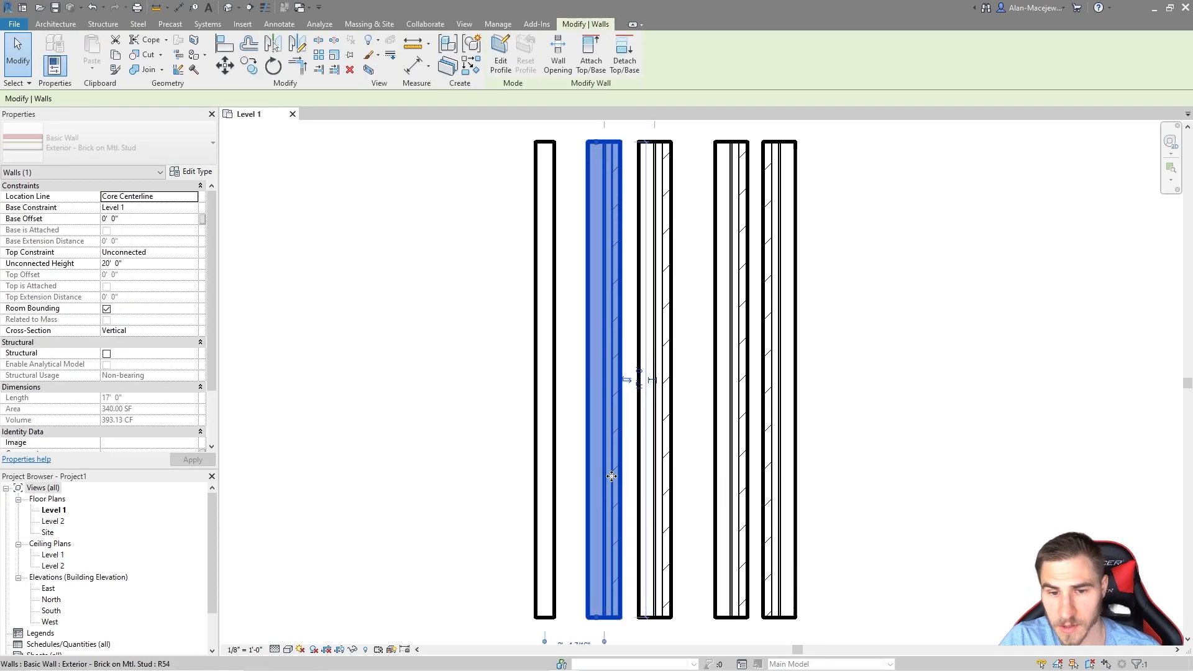
pyautogui.click(661, 516)
pyautogui.press('Right')
pyautogui.press('Right')
pyautogui.press('Right')
pyautogui.click(728, 505)
pyautogui.press('Left')
pyautogui.press('Left')
pyautogui.press('Escape')
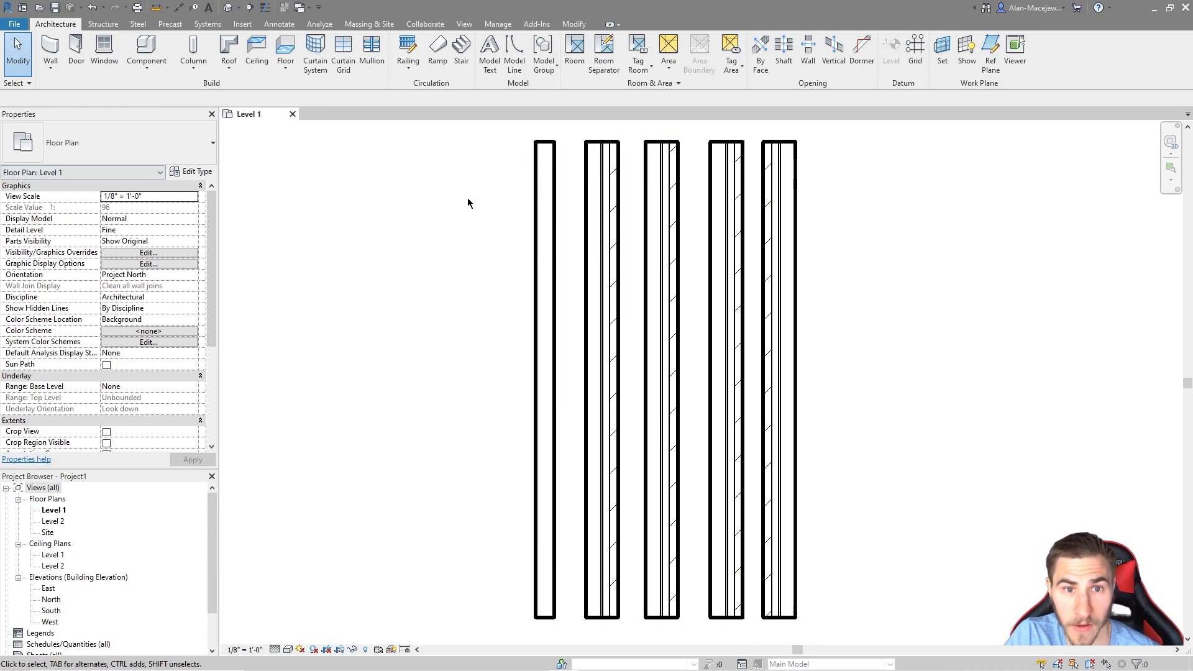
# Step: Compare the Location Line of the second through rightmost brick walls in Properties
pyautogui.click(616, 221)
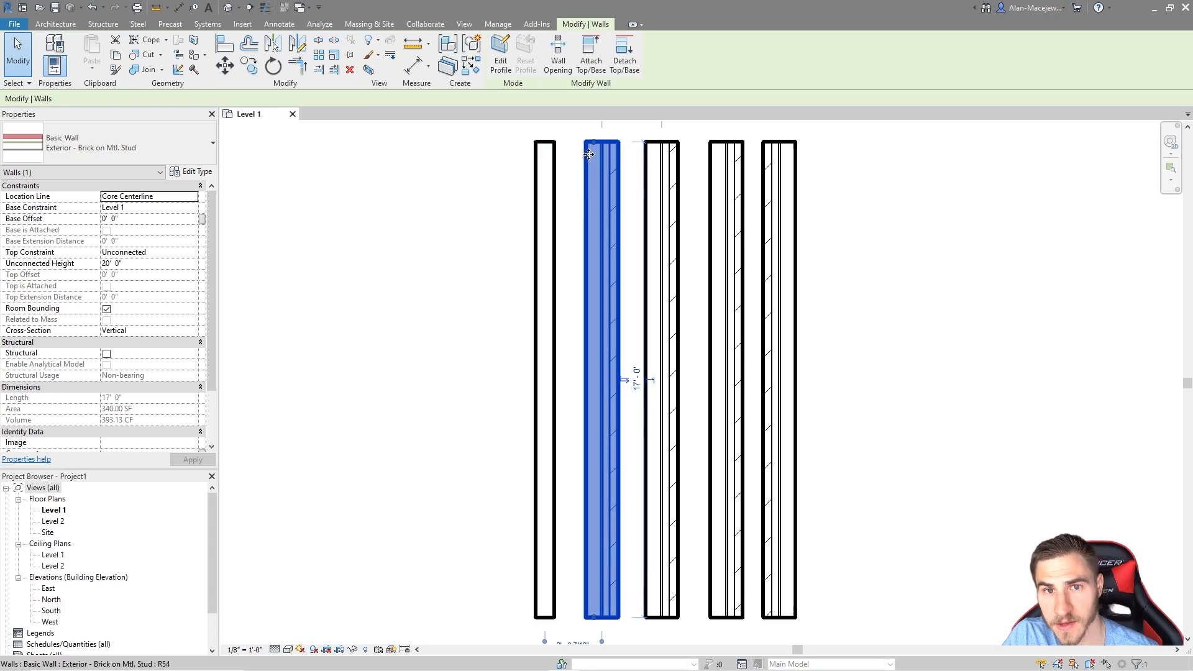
pyautogui.scroll(3, 602, 160)
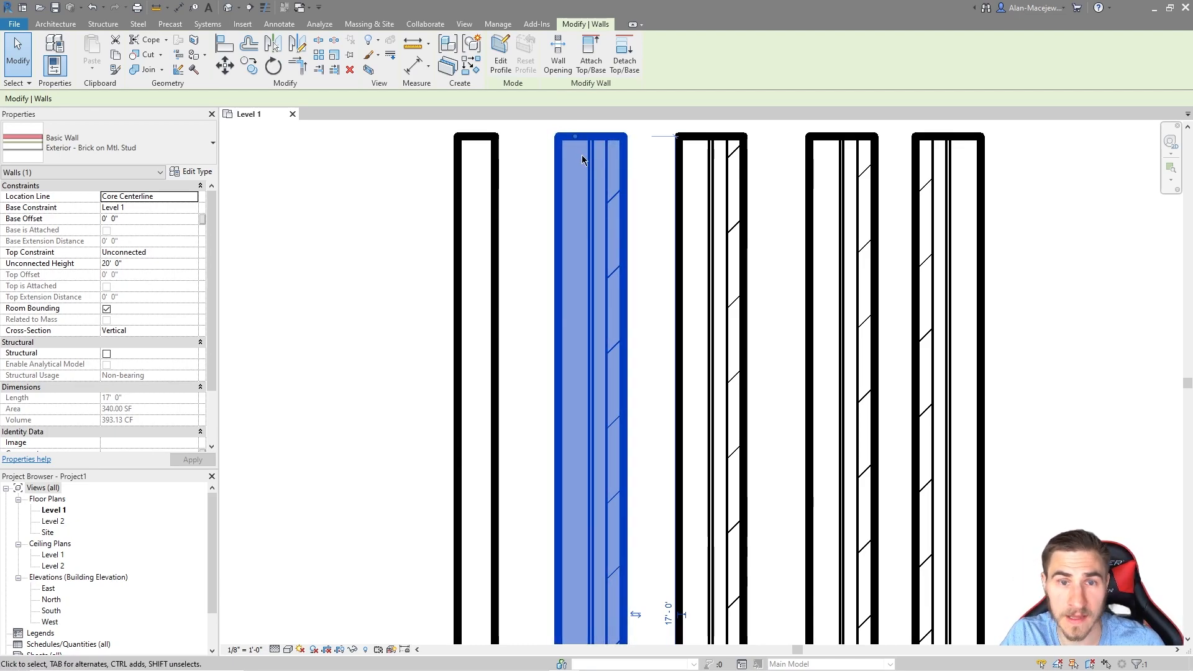
pyautogui.scroll(-2, 544, 288)
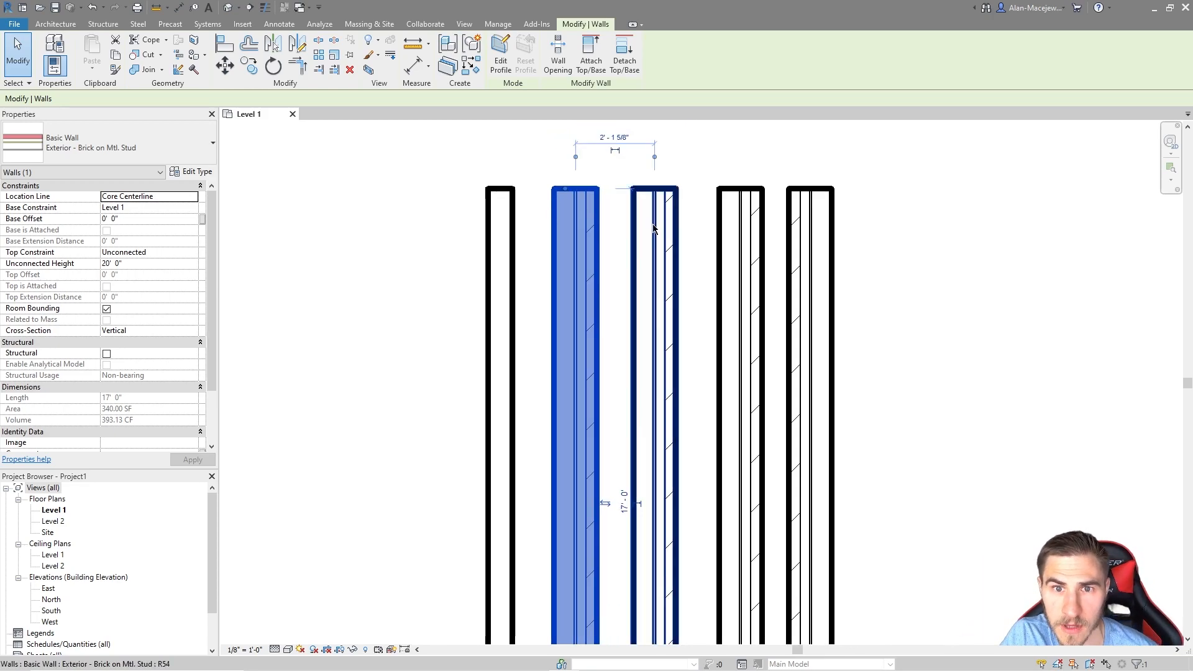
pyautogui.click(671, 243)
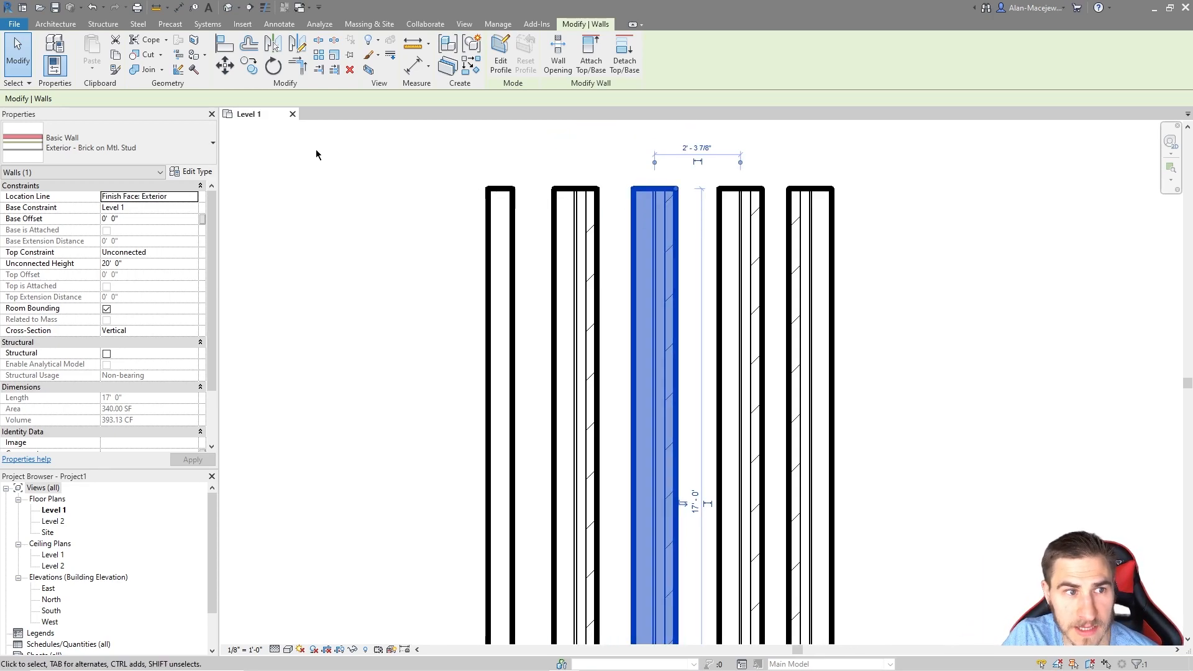
pyautogui.scroll(2, 681, 199)
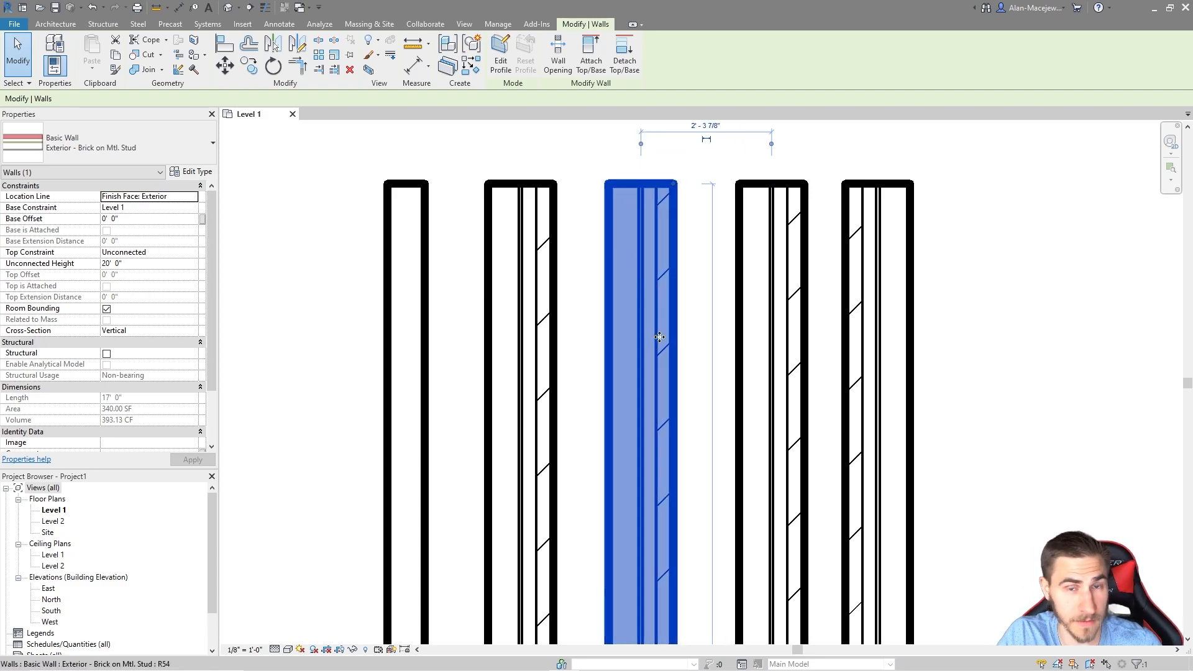
pyautogui.click(804, 276)
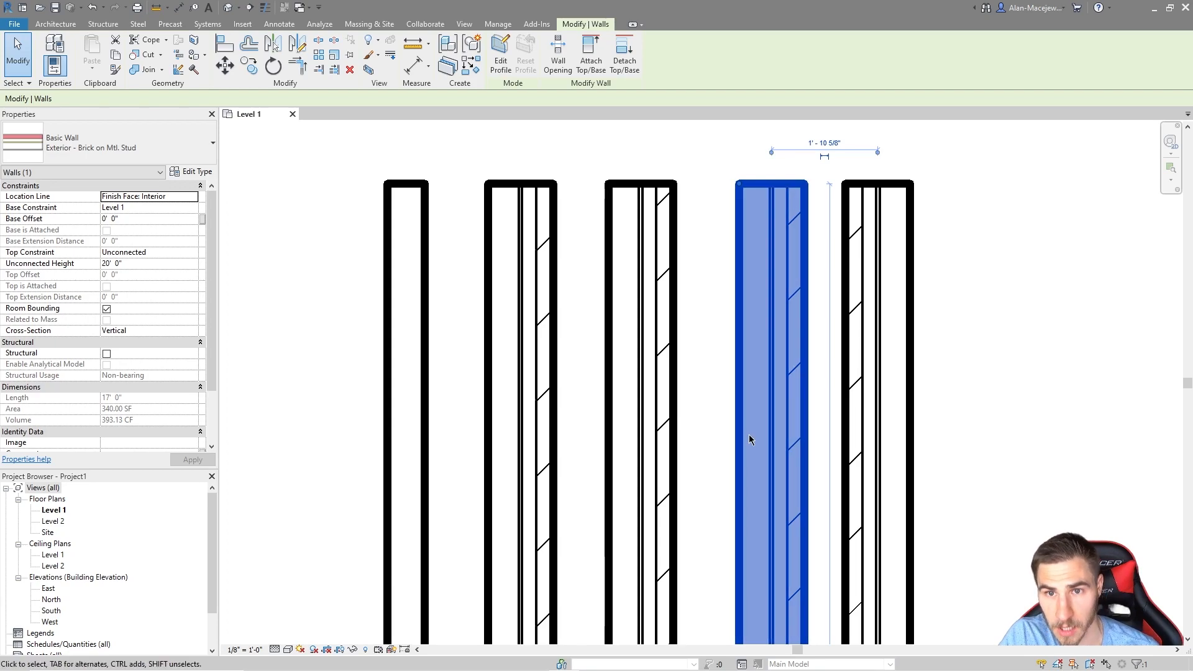
pyautogui.click(881, 306)
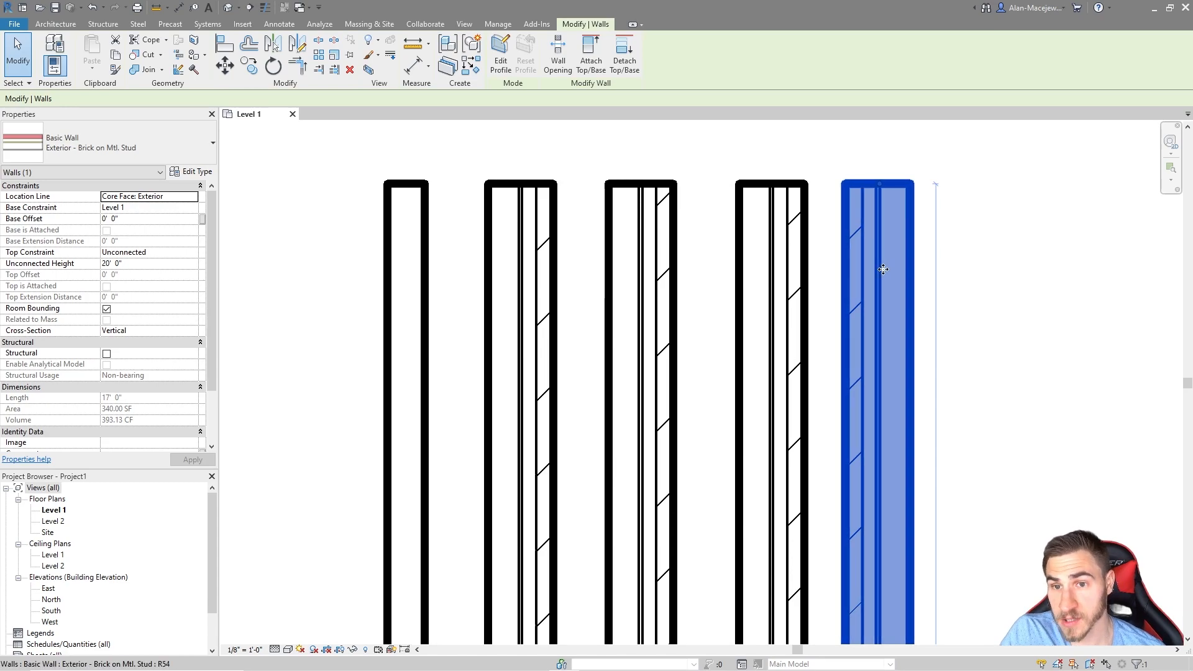
pyautogui.scroll(-2, 781, 270)
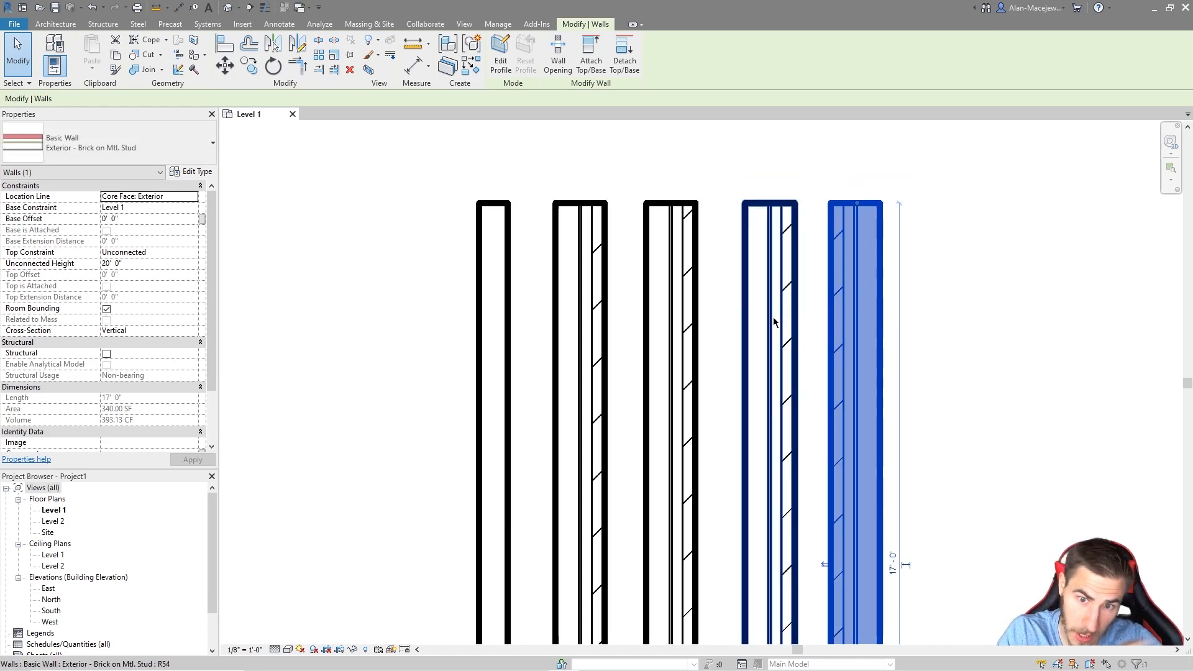
pyautogui.scroll(-1, 783, 322)
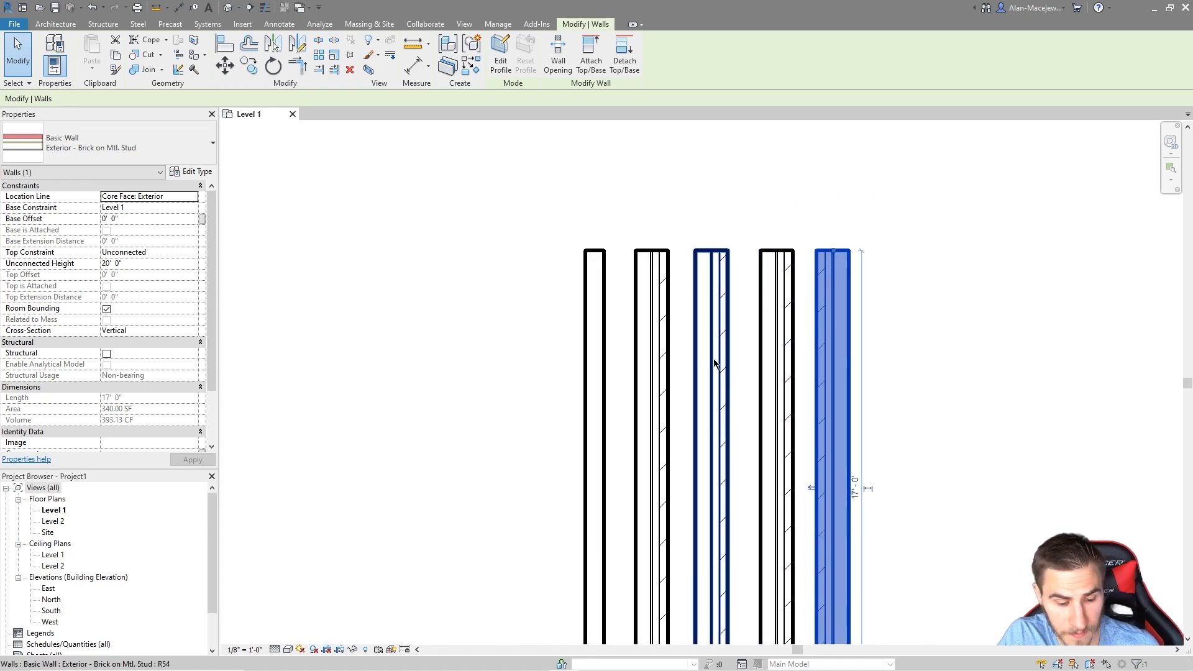
# Step: Draw a vertical 17' 0" Exterior - Brick on Mtl. Stud wall at far right, located by Core Face: Interior
pyautogui.press('w')
pyautogui.press('a')
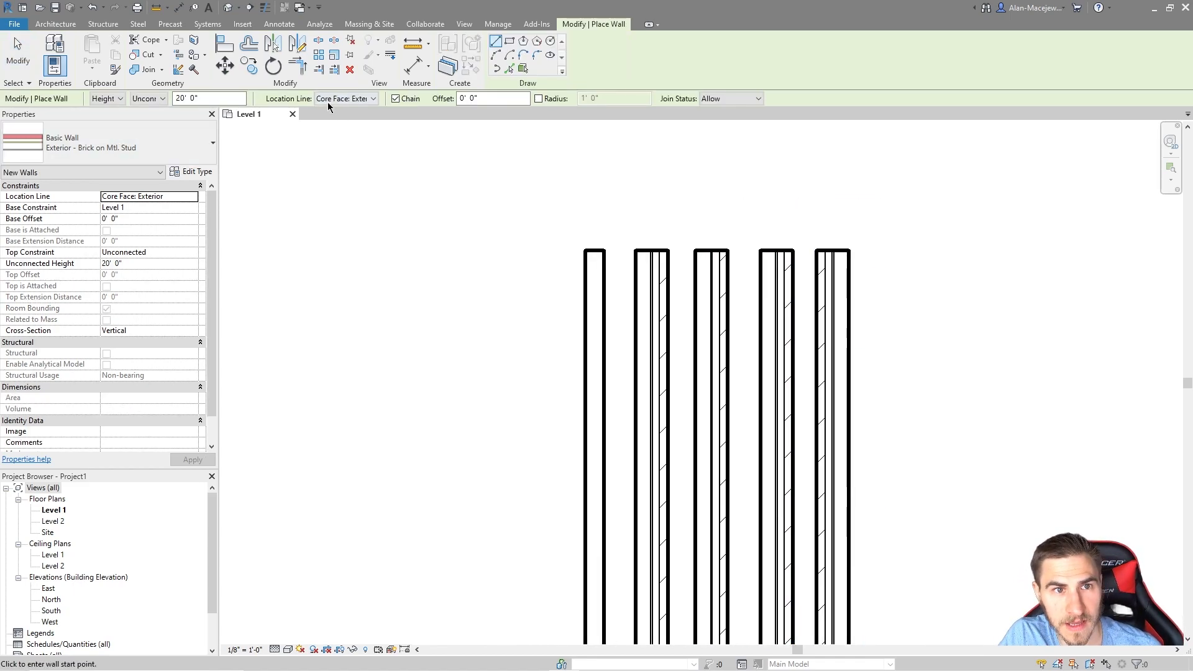
pyautogui.click(351, 99)
pyautogui.click(353, 159)
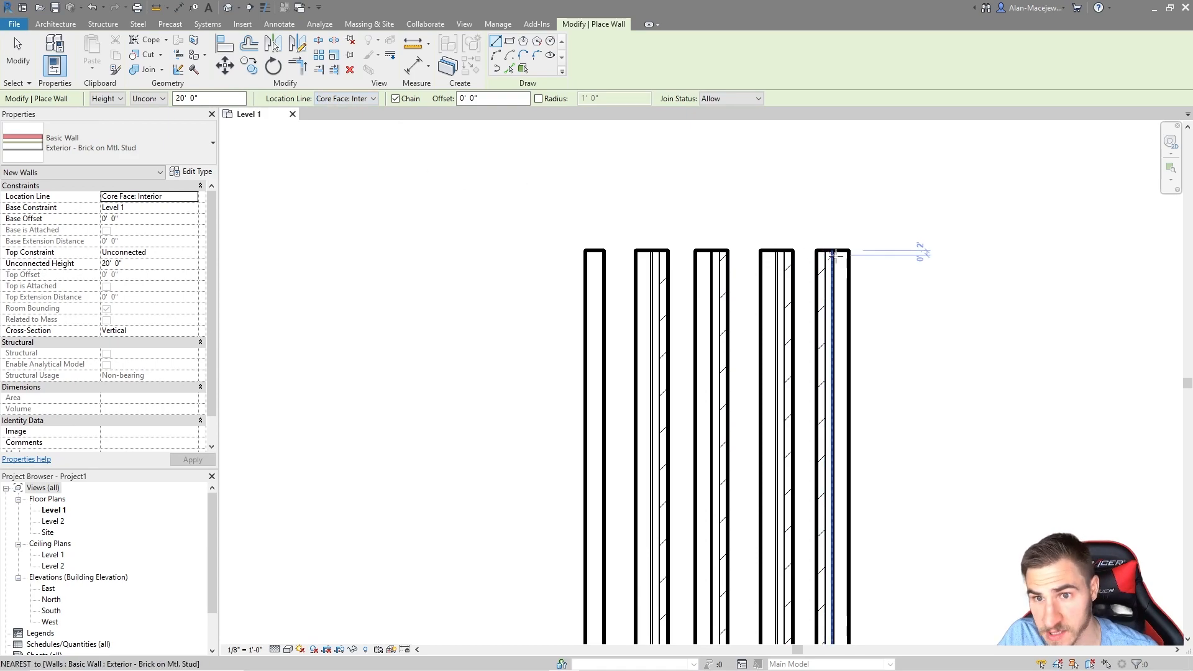
pyautogui.click(876, 251)
pyautogui.moveTo(886, 316); pyautogui.dragTo(860, 283, button='middle')
pyautogui.moveTo(884, 426); pyautogui.dragTo(859, 356, button='middle')
pyautogui.click(829, 624)
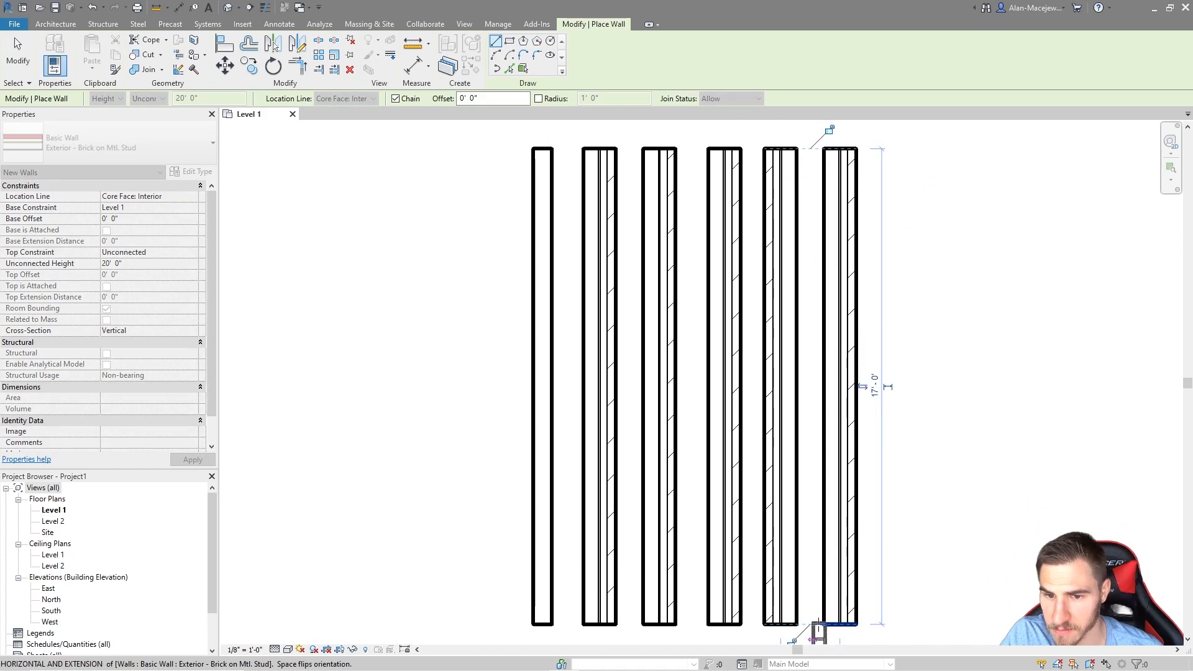
pyautogui.press('Escape')
pyautogui.press('Escape')
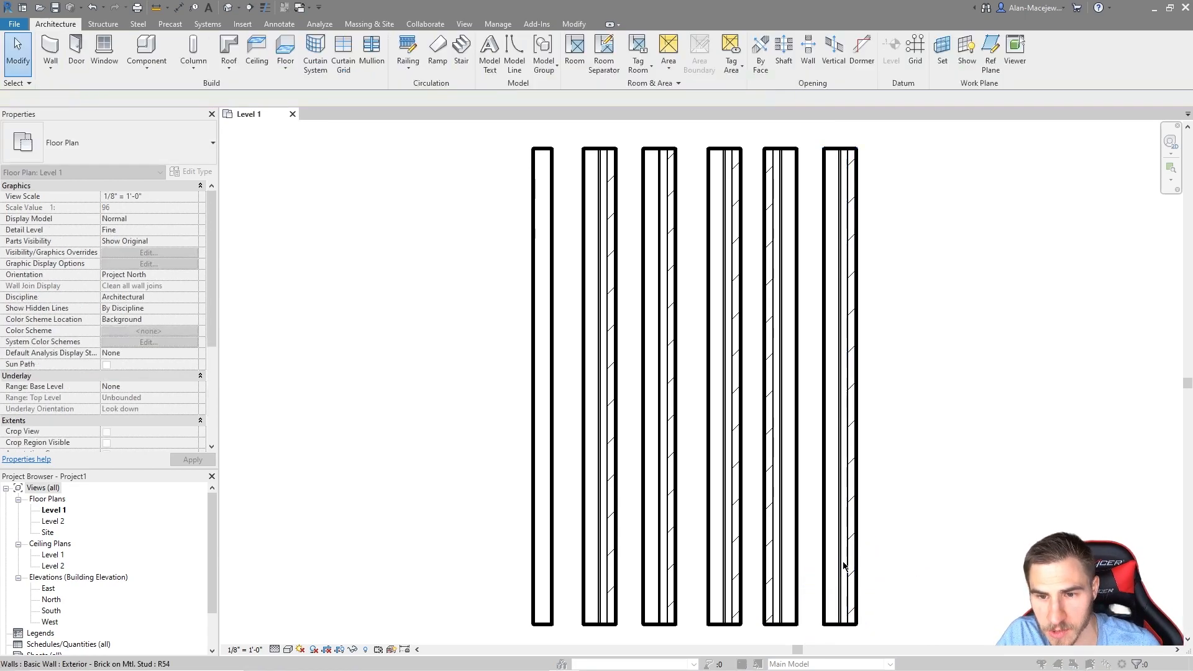
pyautogui.doubleClick(844, 577)
pyautogui.press('Escape')
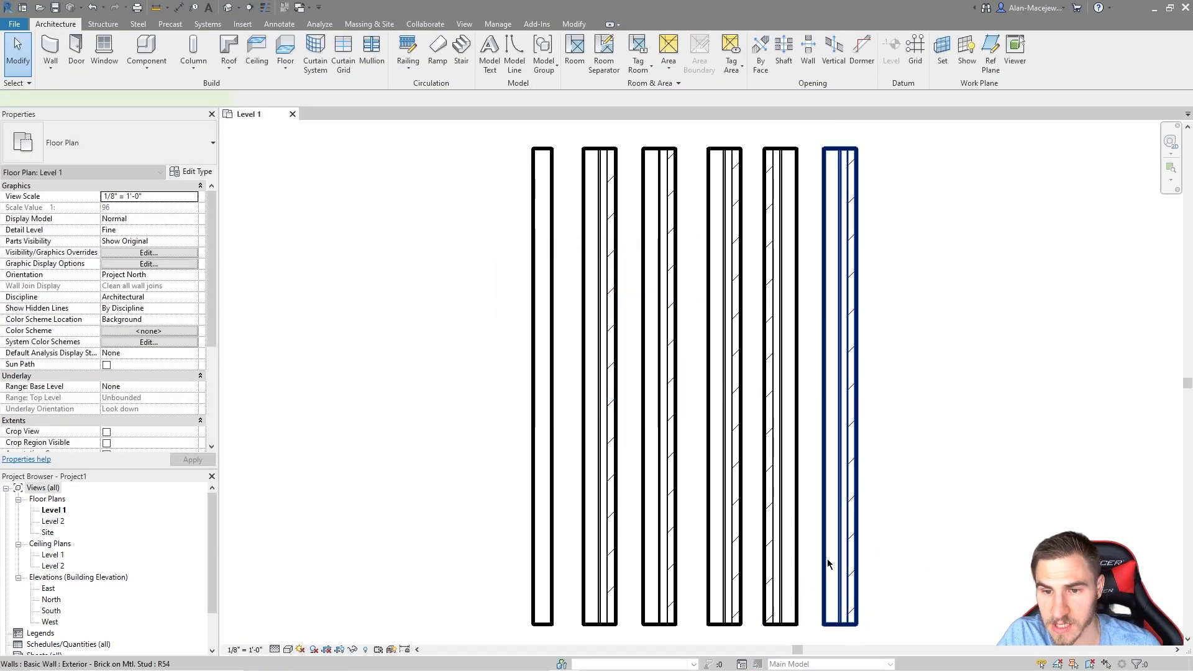
# Step: Check the new rightmost wall's properties, then fit all six walls in the view
pyautogui.click(826, 558)
pyautogui.scroll(2, 845, 134)
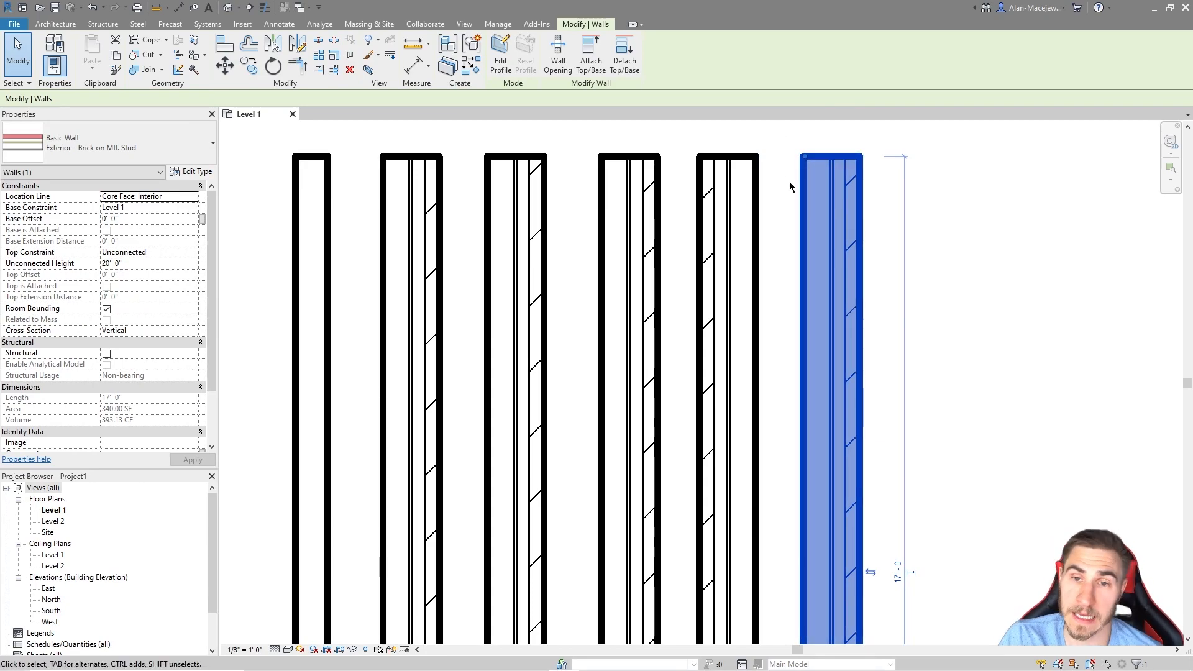
pyautogui.scroll(-1, 866, 184)
pyautogui.click(904, 193)
pyautogui.middleClick(904, 194)
pyautogui.middleClick(904, 193)
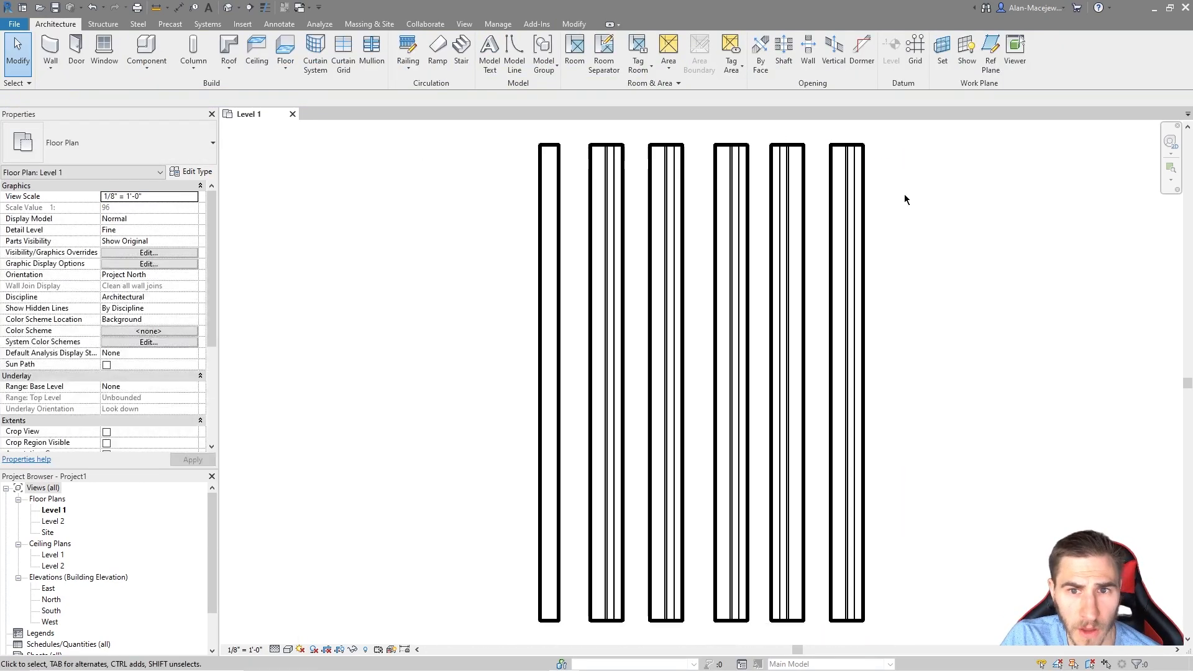
pyautogui.scroll(1, 904, 194)
pyautogui.moveTo(699, 270); pyautogui.dragTo(700, 270, button='middle')
pyautogui.middleClick(700, 271)
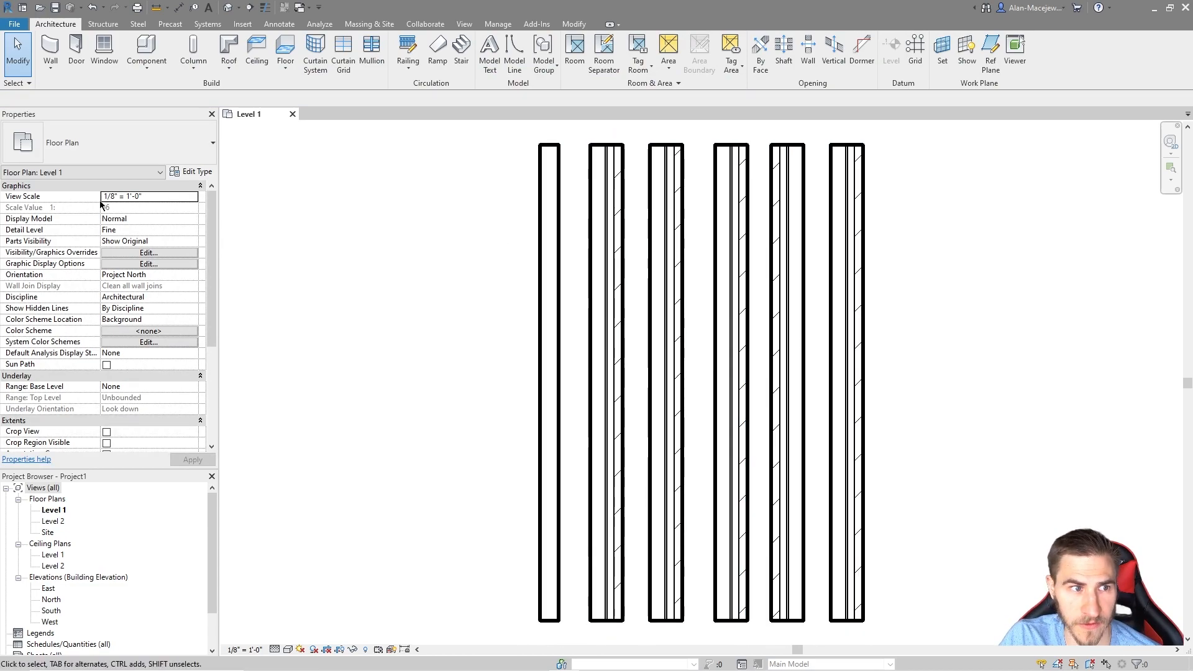
# Step: Inspect the leftmost wall's Base Constraint and Base Offset, then switch to the default 3D view
pyautogui.click(550, 239)
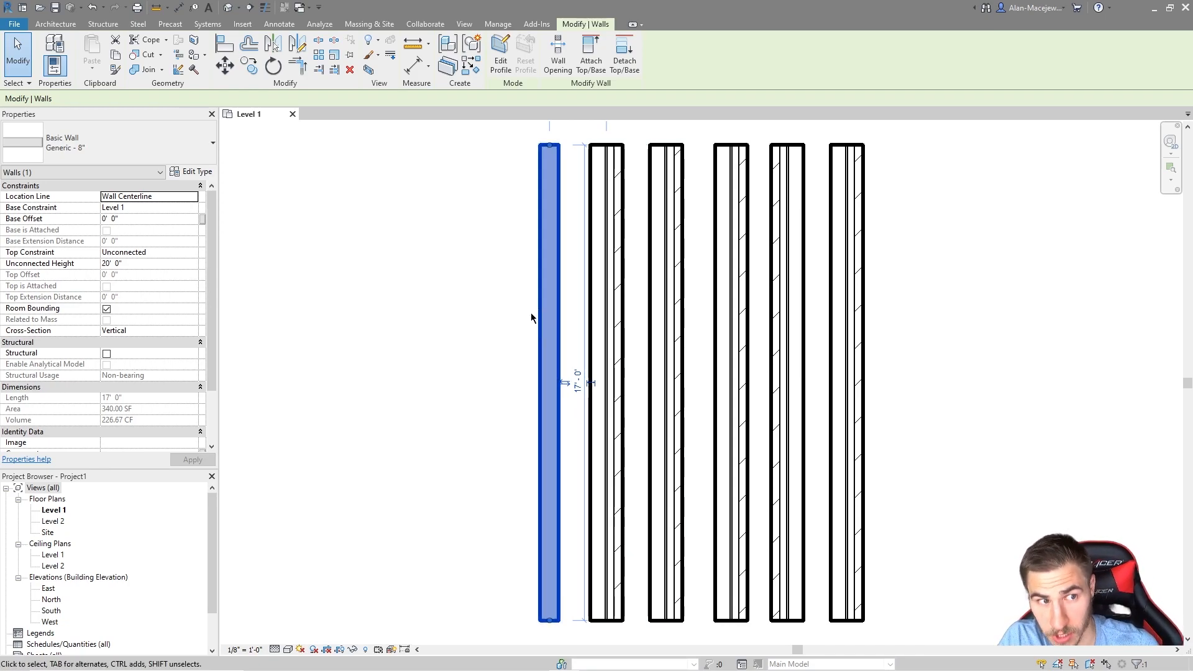
pyautogui.click(158, 209)
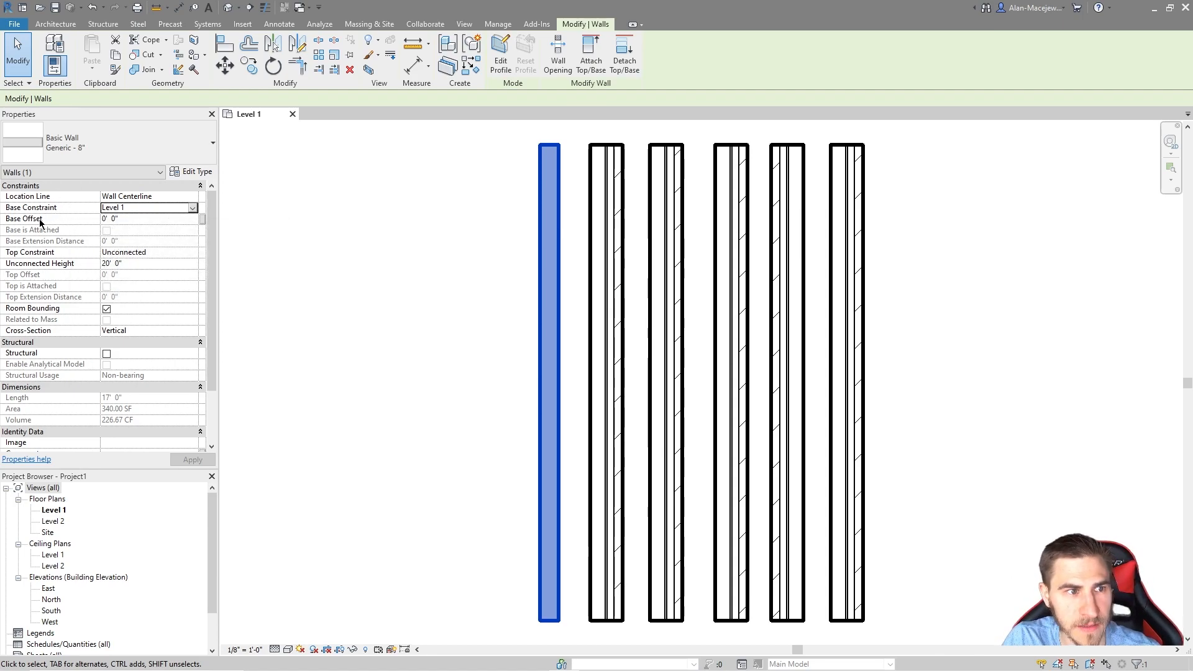
pyautogui.click(128, 219)
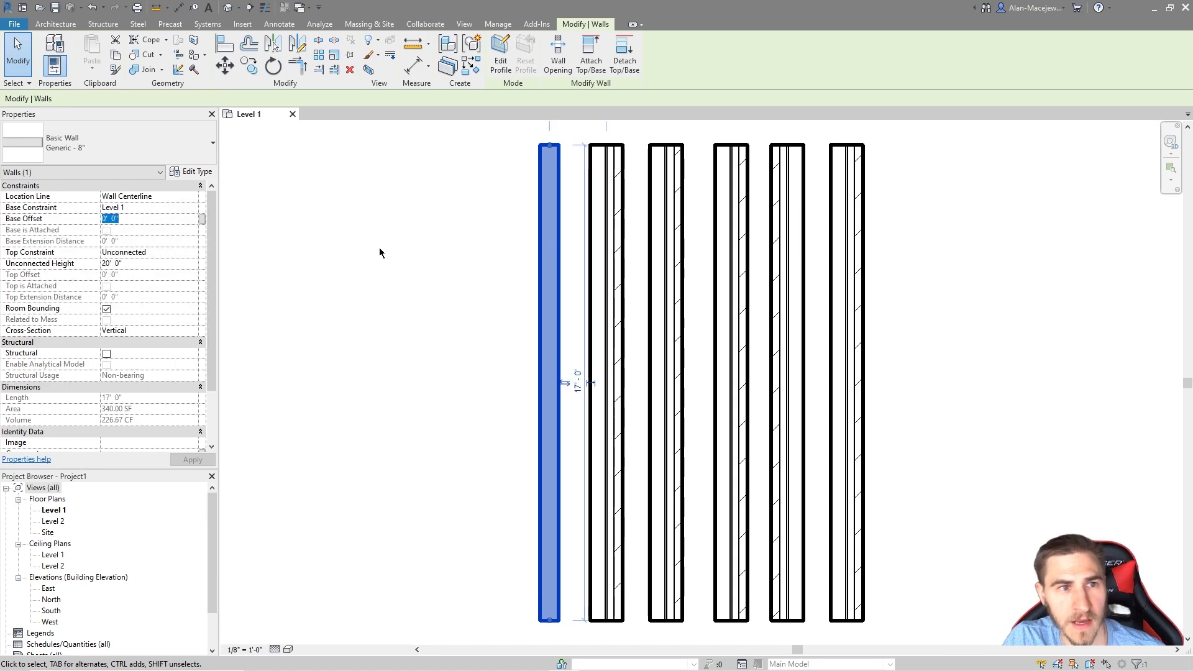
pyautogui.click(400, 245)
pyautogui.click(228, 8)
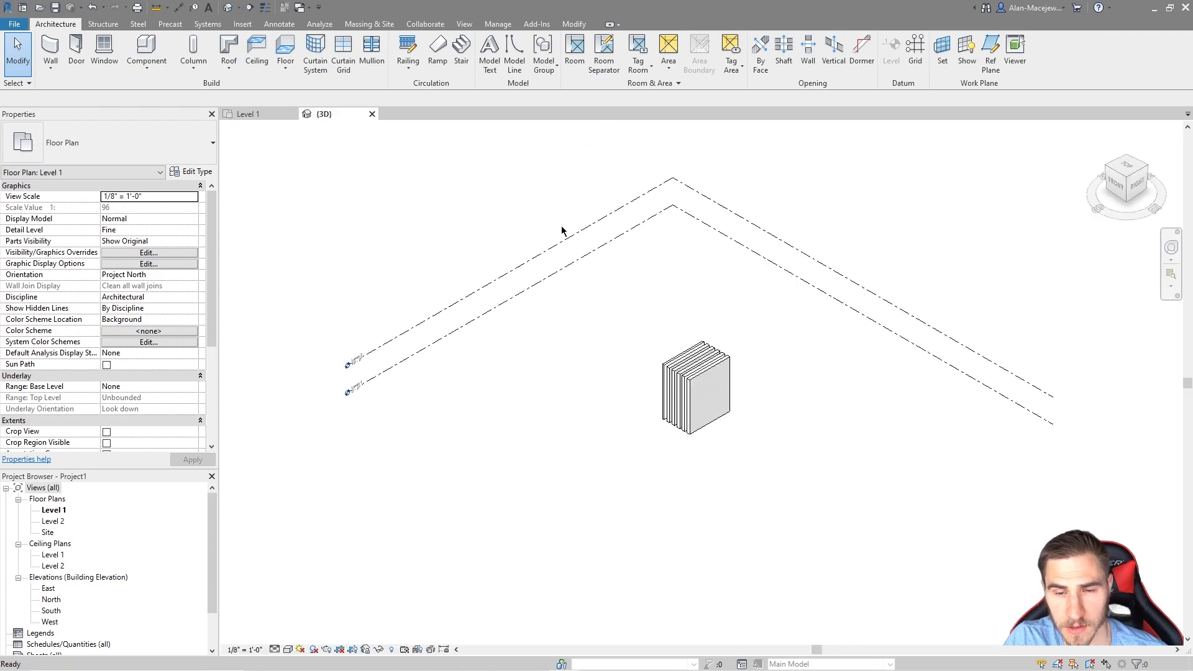
# Step: Give the front Generic - 8" wall a 3' 0" base offset and 17' unconnected height
pyautogui.scroll(3, 759, 394)
pyautogui.keyDown('shift'); pyautogui.moveTo(758, 394); pyautogui.dragTo(798, 220, button='middle'); pyautogui.keyUp('shift')
pyautogui.click(798, 219)
pyautogui.scroll(3, 874, 308)
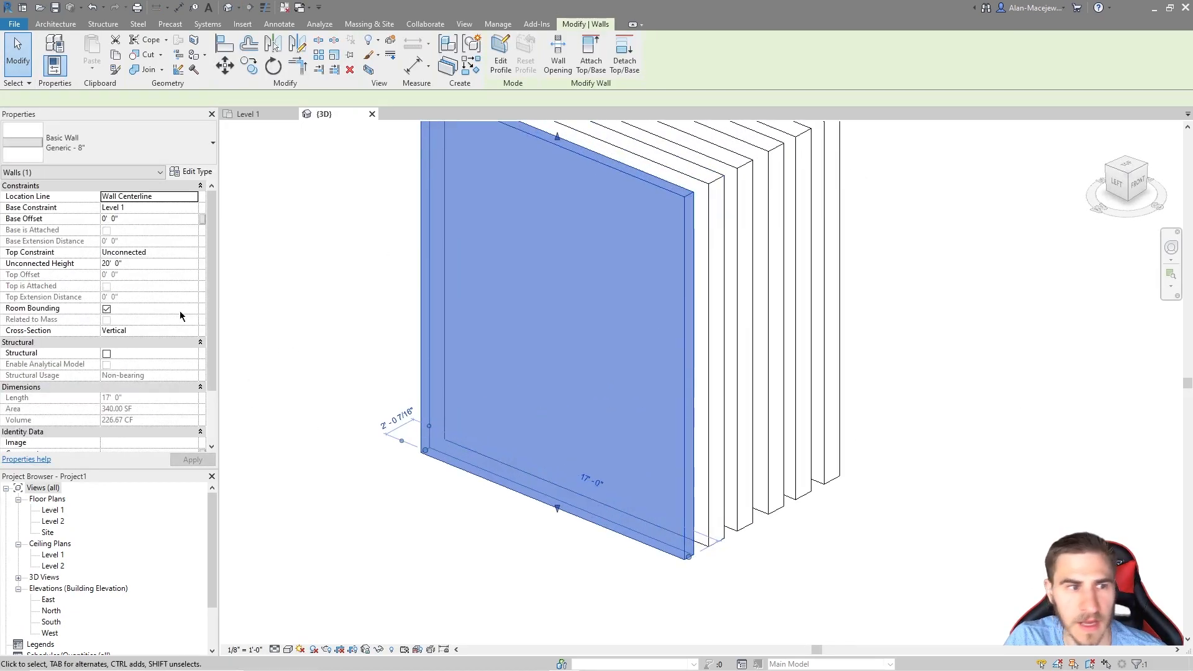
pyautogui.click(144, 218)
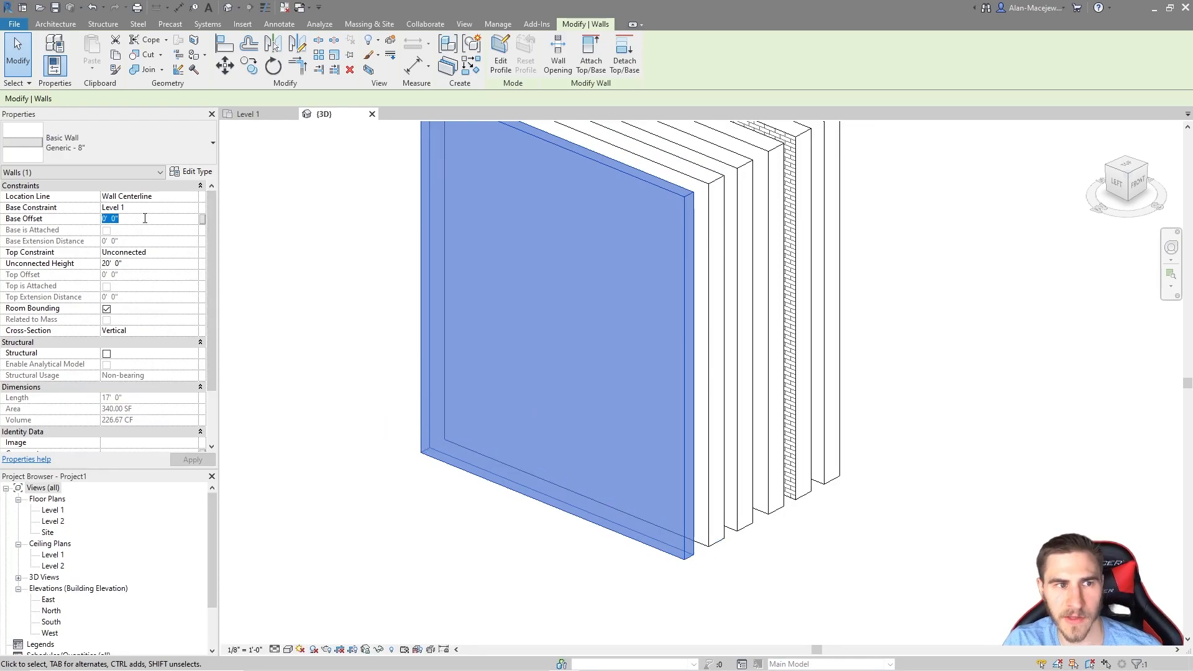
pyautogui.press('Return')
pyautogui.moveTo(882, 298); pyautogui.dragTo(885, 314, button='middle')
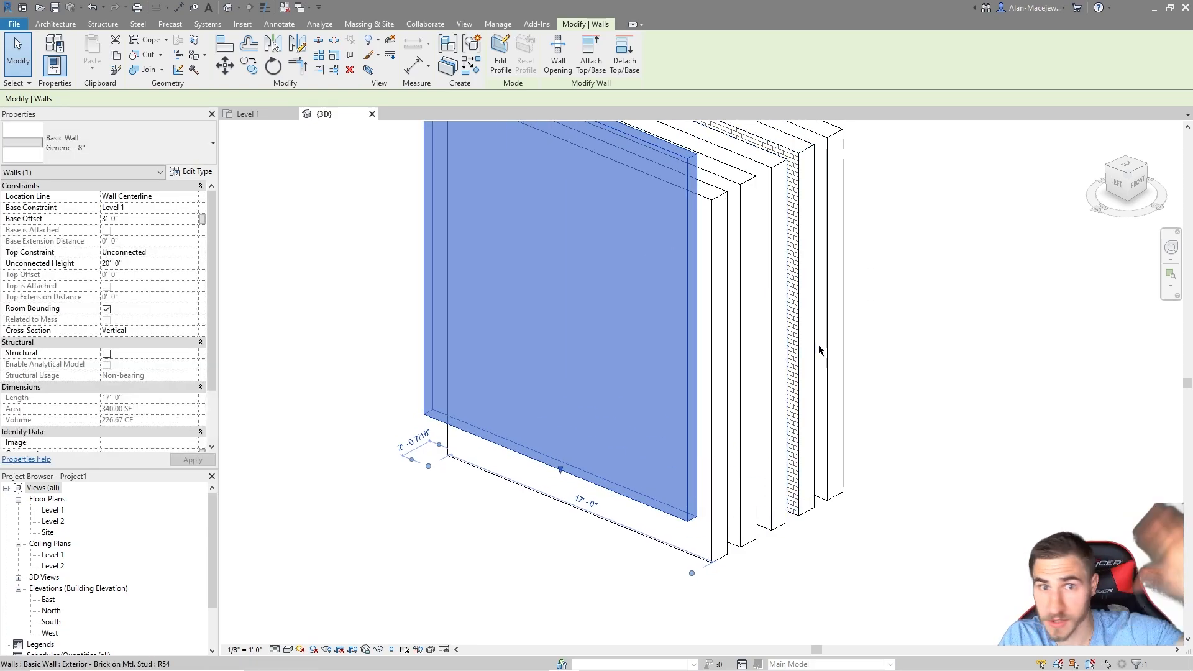
pyautogui.moveTo(936, 356); pyautogui.dragTo(917, 401, button='middle')
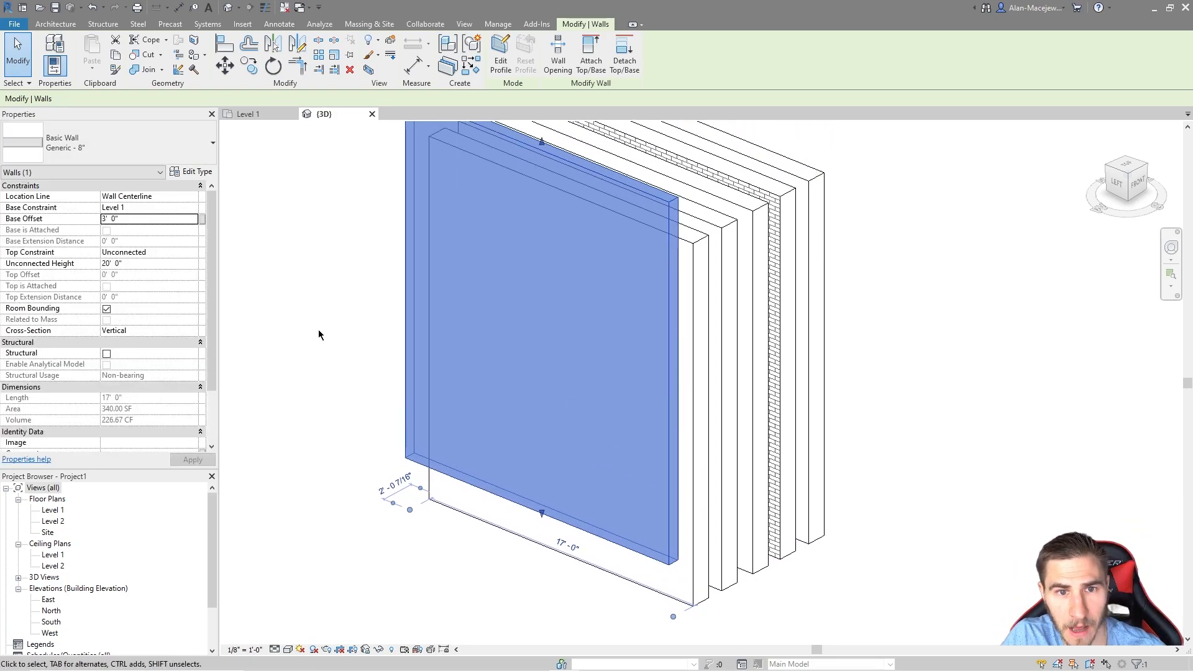
pyautogui.moveTo(318, 330); pyautogui.dragTo(355, 356, button='middle')
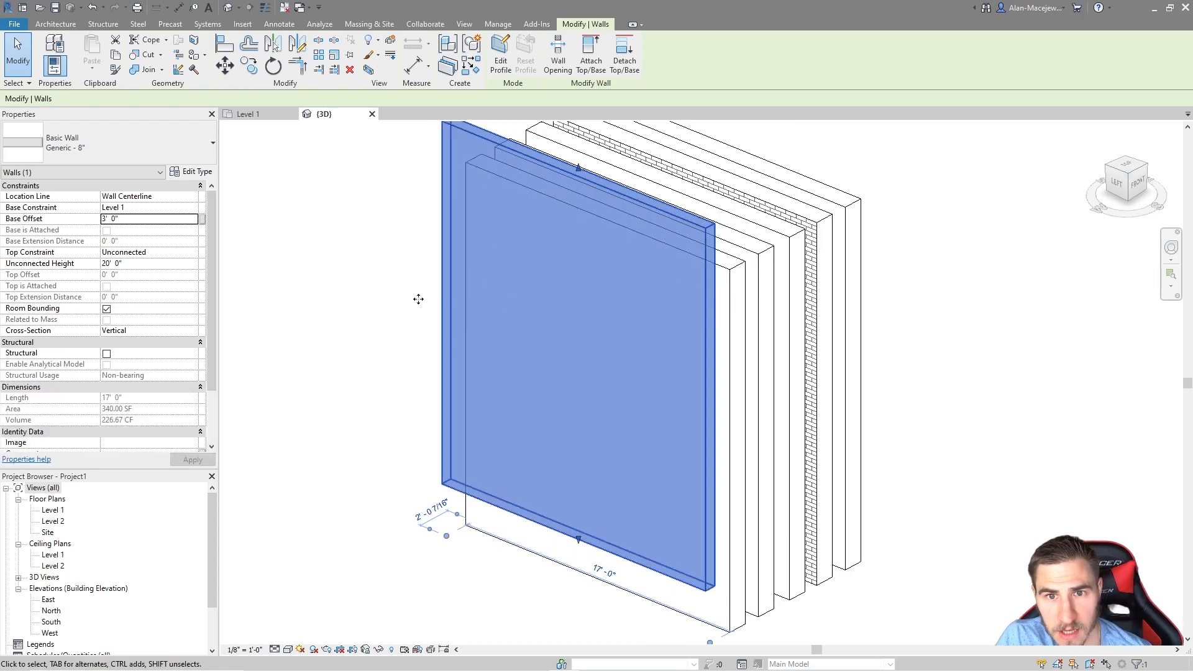
pyautogui.moveTo(435, 297); pyautogui.dragTo(470, 315, button='middle')
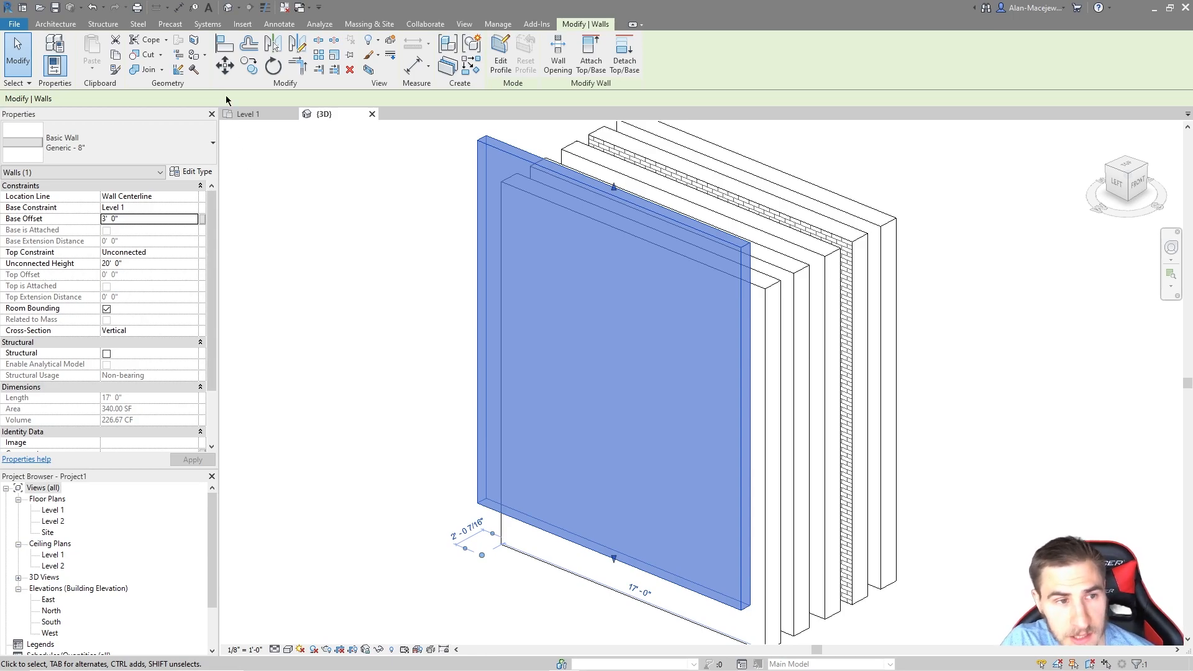
pyautogui.click(142, 264)
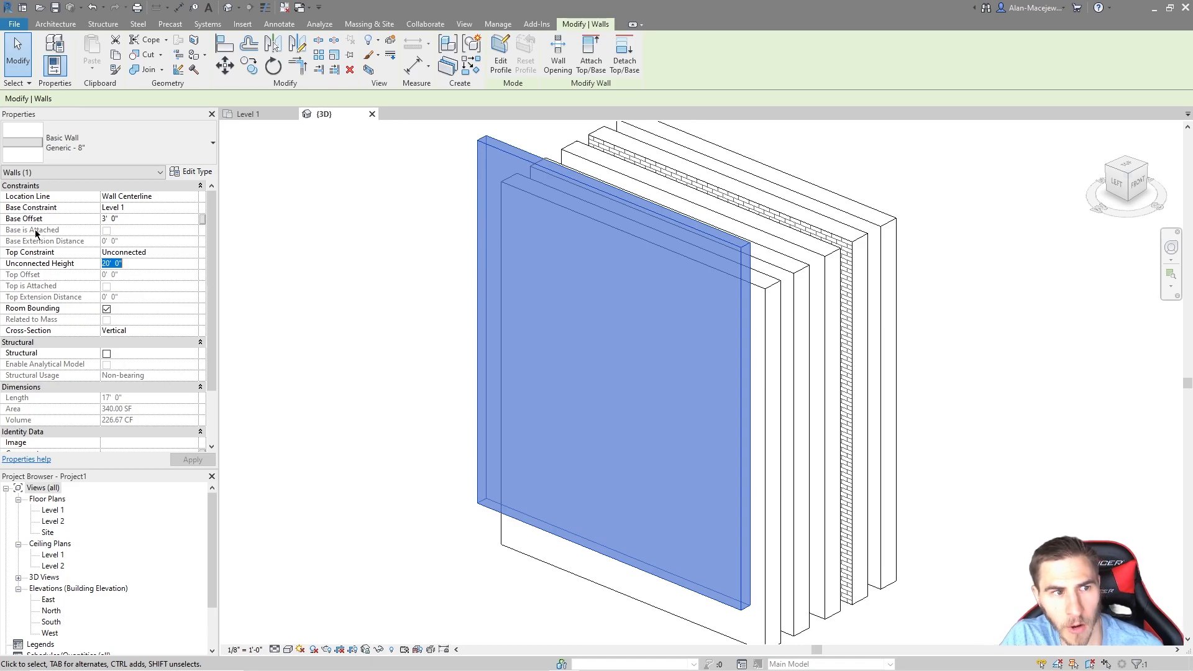
pyautogui.write('17')
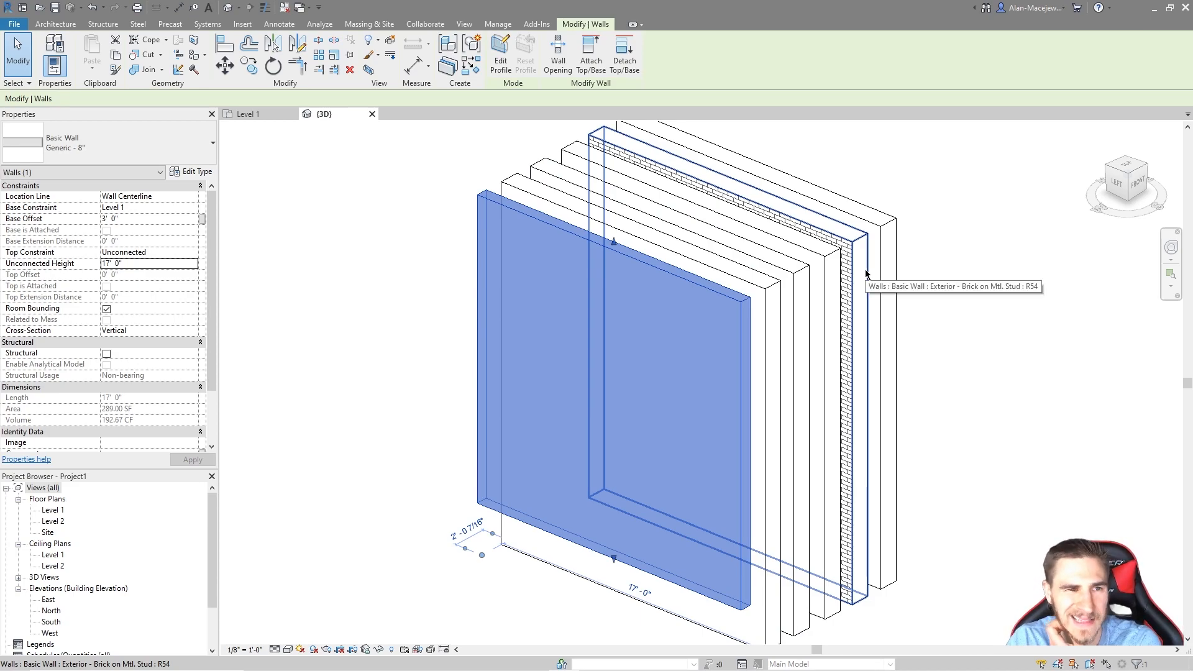
# Step: Reselect the front wall, keep its Base Constraint at Level 1, and open the Top Constraint list
pyautogui.click(348, 315)
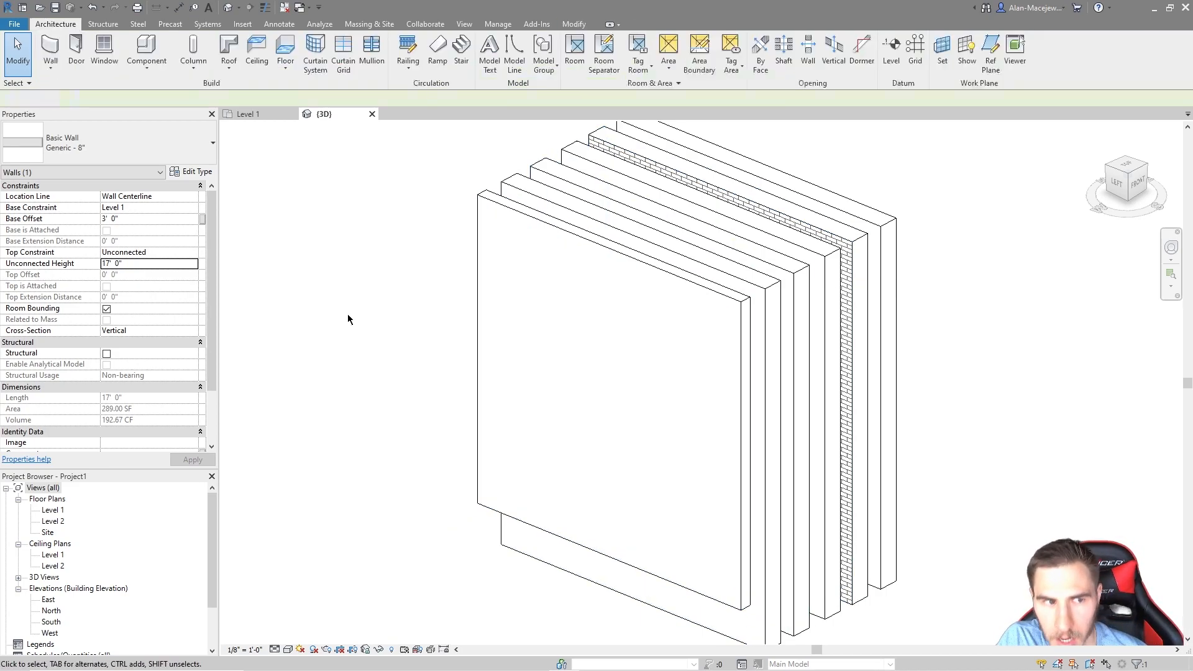
pyautogui.click(655, 273)
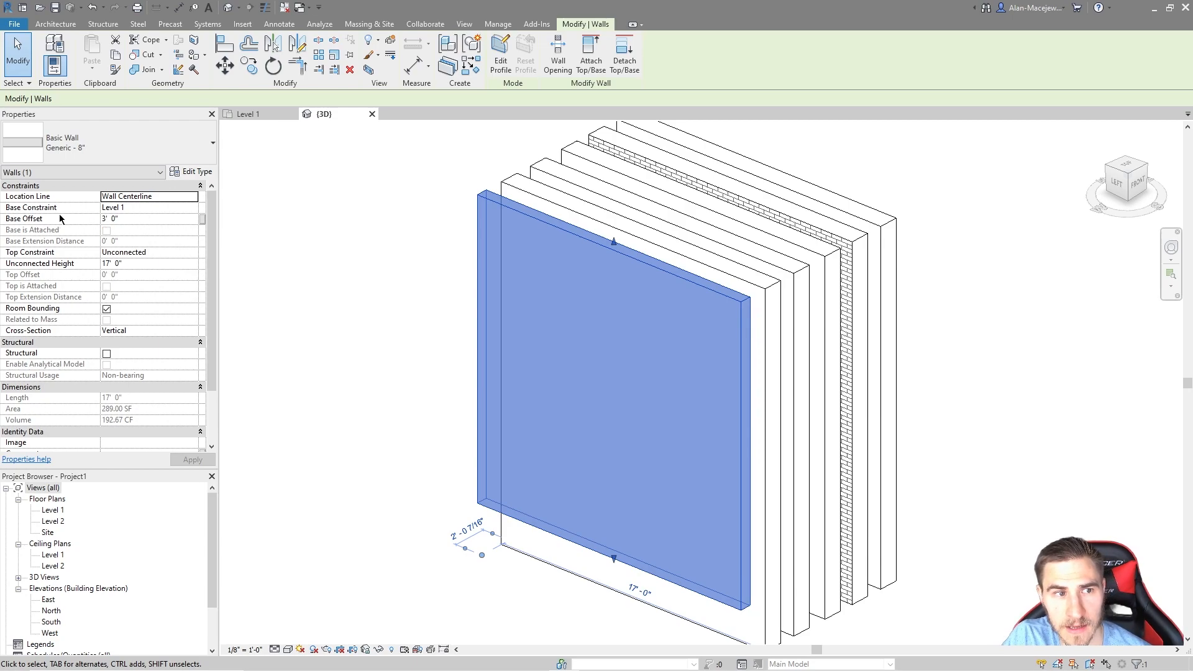
pyautogui.click(193, 210)
pyautogui.click(193, 210)
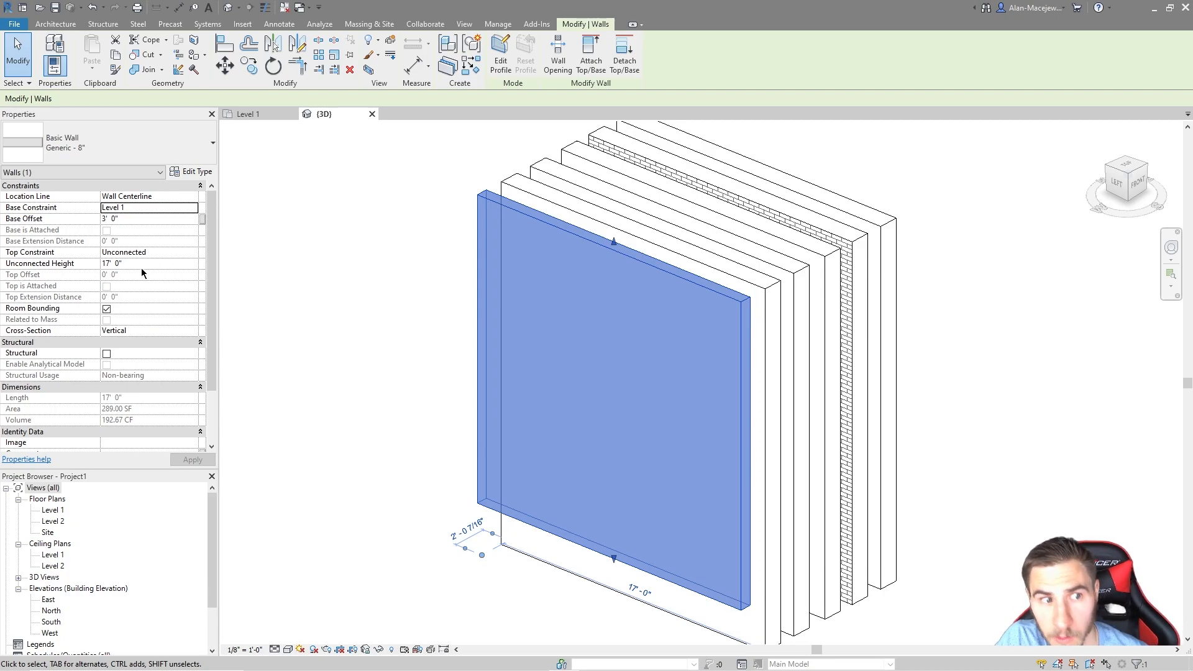
pyautogui.click(192, 255)
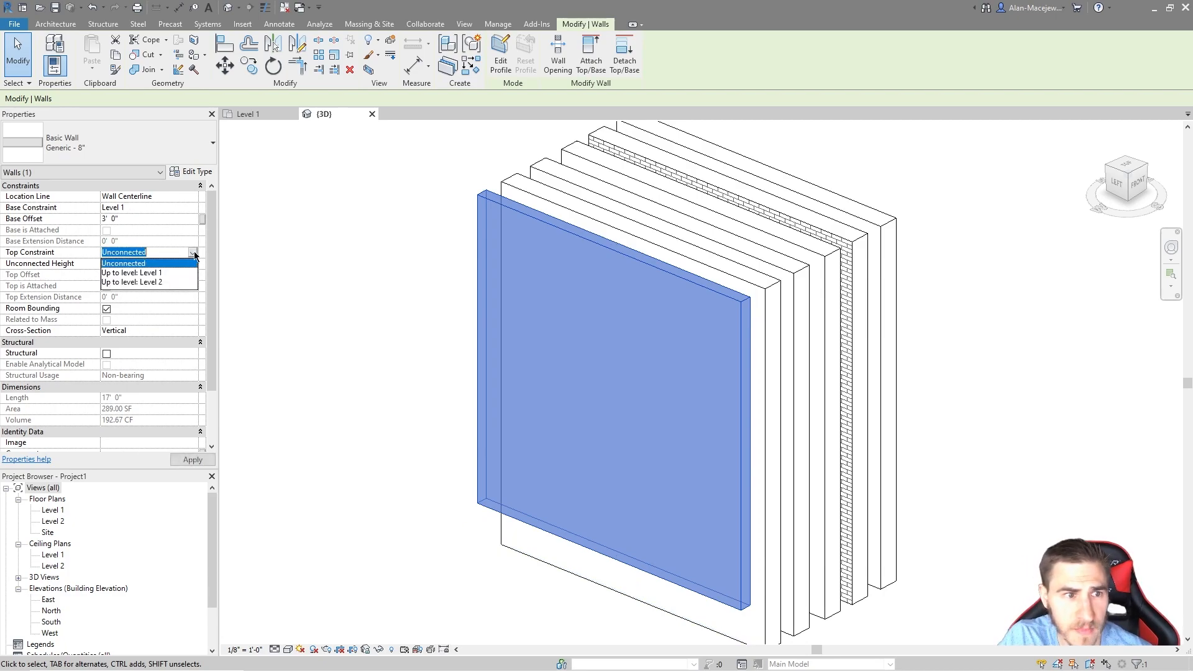
# Step: Set Top Constraint to Up to level: Level 2, trying Base Offset 5' before returning to 3'
pyautogui.click(119, 282)
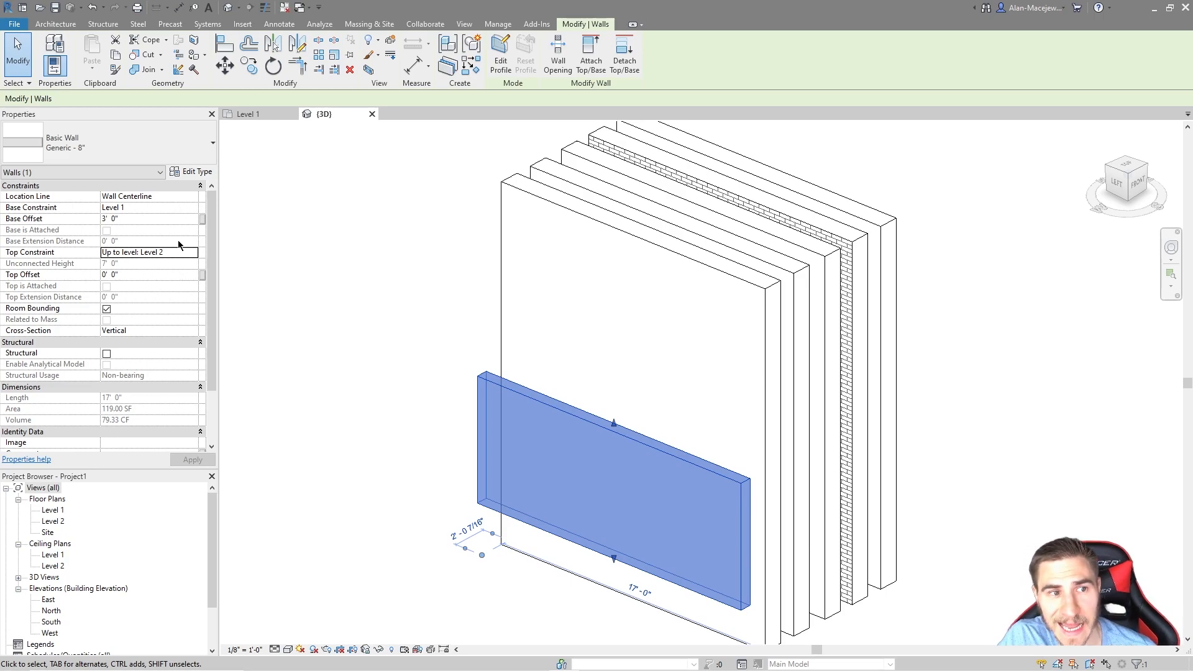
pyautogui.click(130, 219)
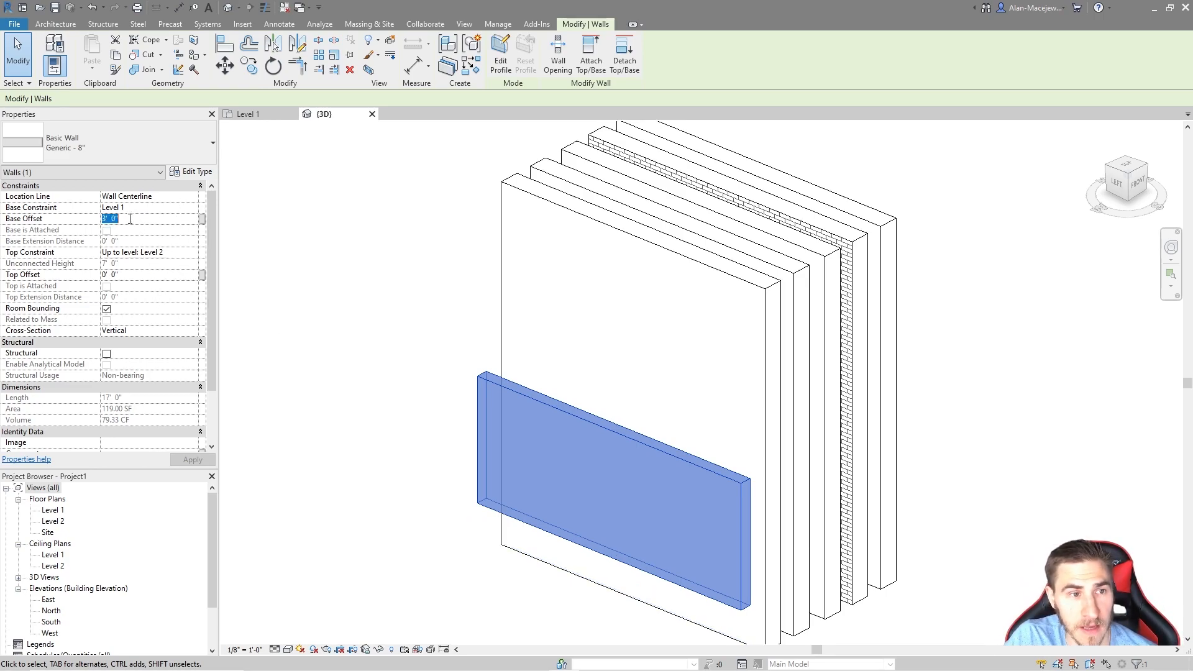
pyautogui.write('5')
pyautogui.press('Return')
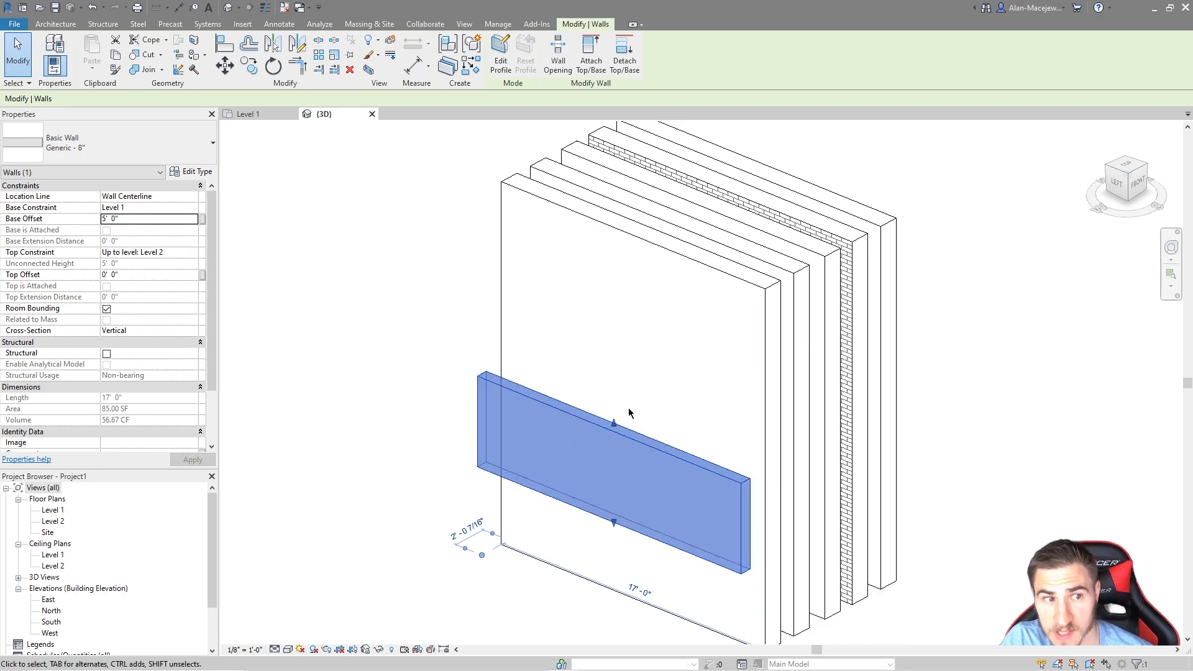
pyautogui.click(142, 218)
pyautogui.write('3')
pyautogui.press('Return')
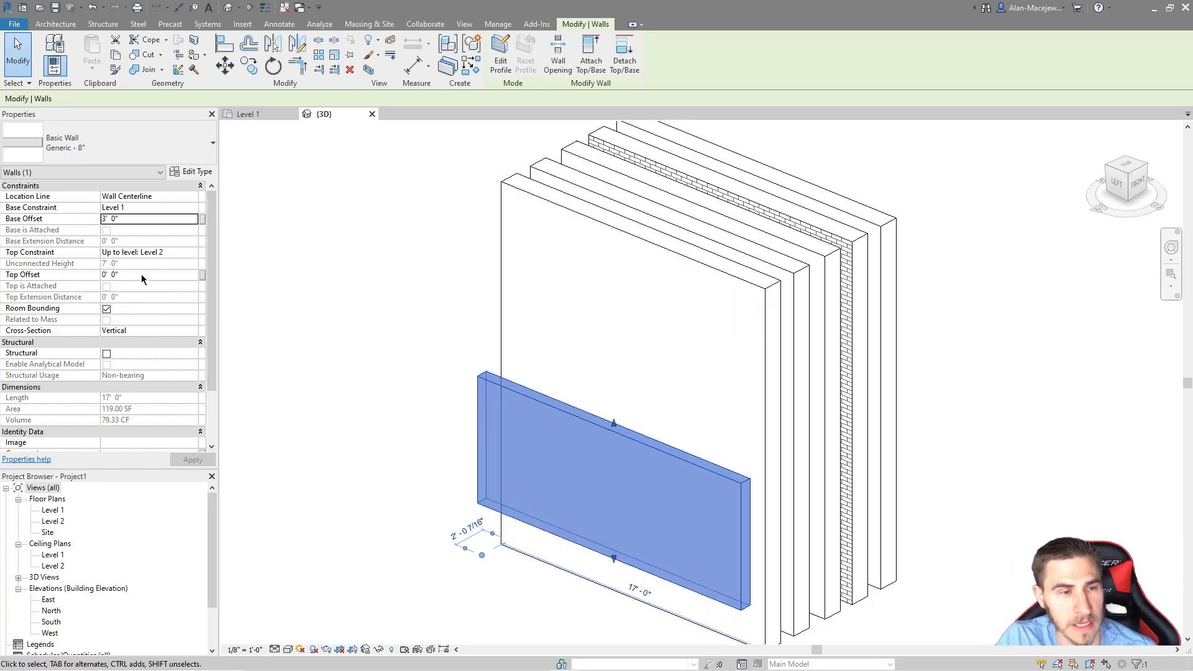
# Step: Set the front wall's Top Offset to 10' 0"
pyautogui.click(124, 277)
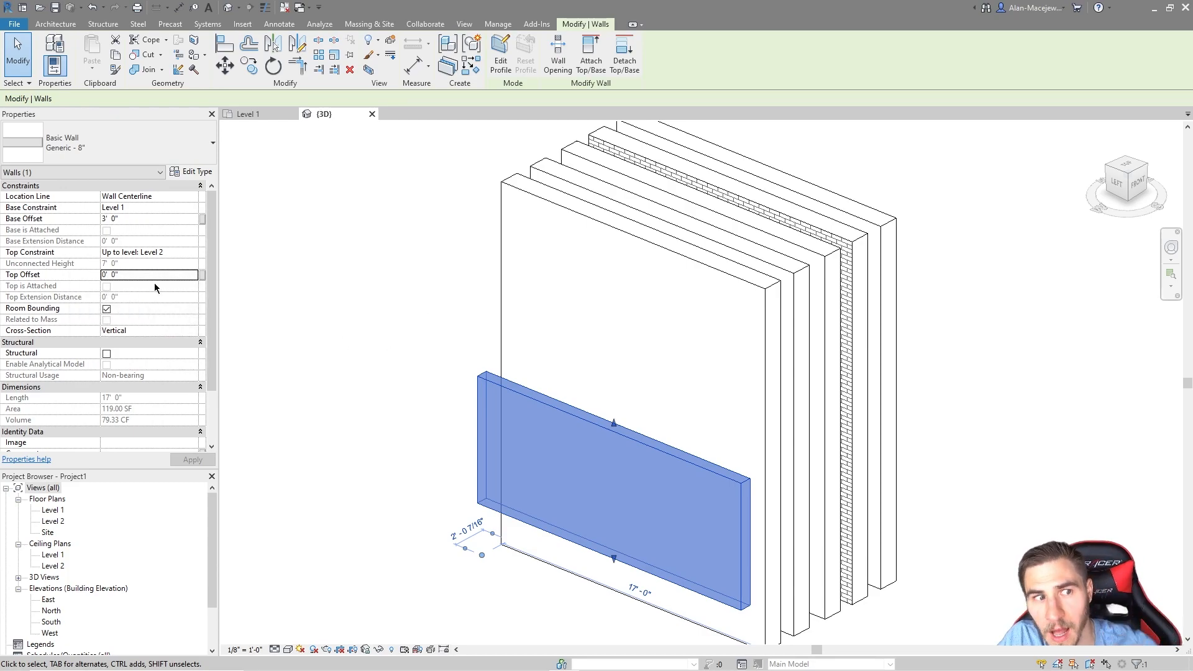
pyautogui.click(188, 253)
pyautogui.click(192, 252)
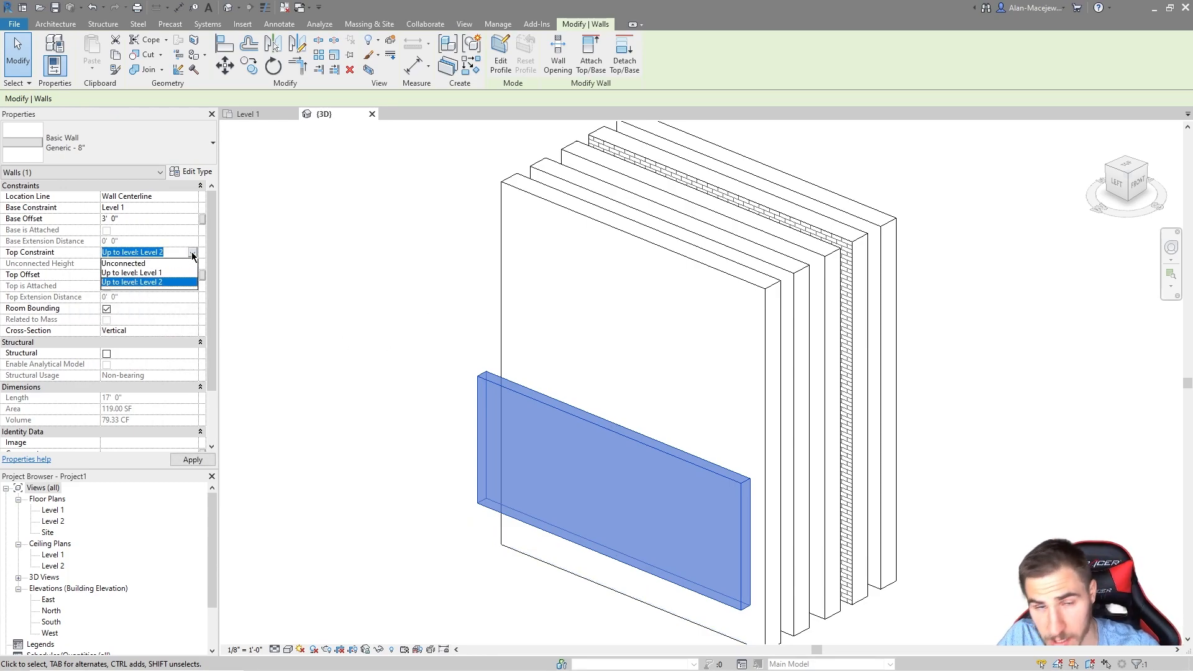
pyautogui.click(193, 253)
pyautogui.click(157, 275)
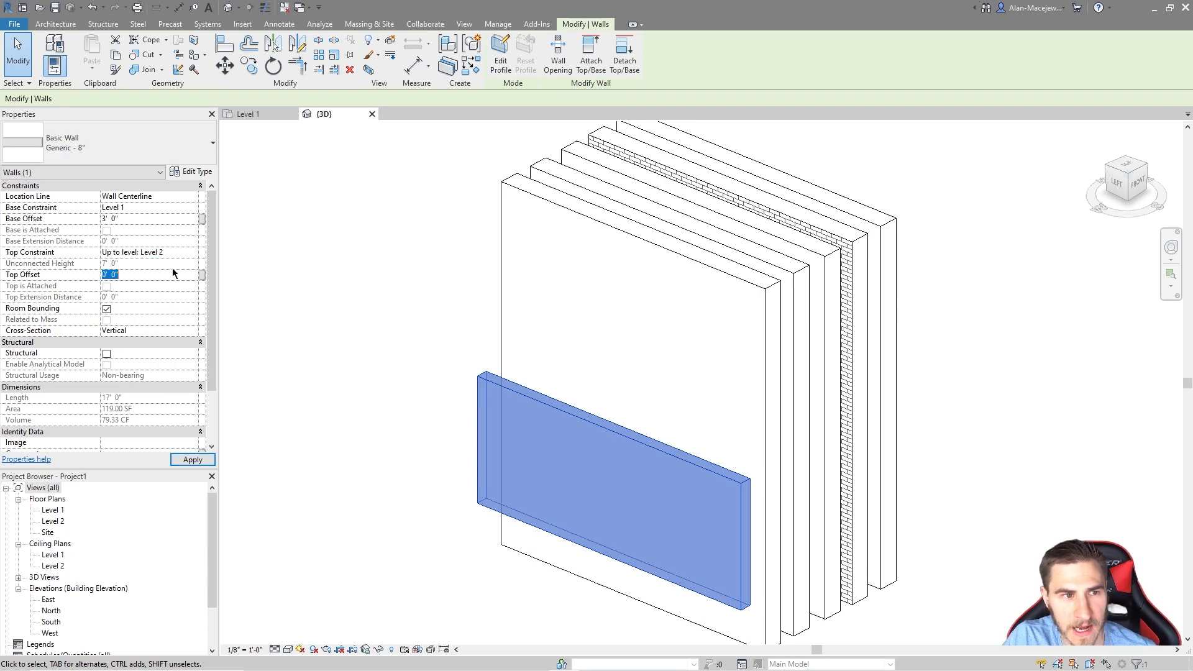
pyautogui.write('10')
pyautogui.press('Return')
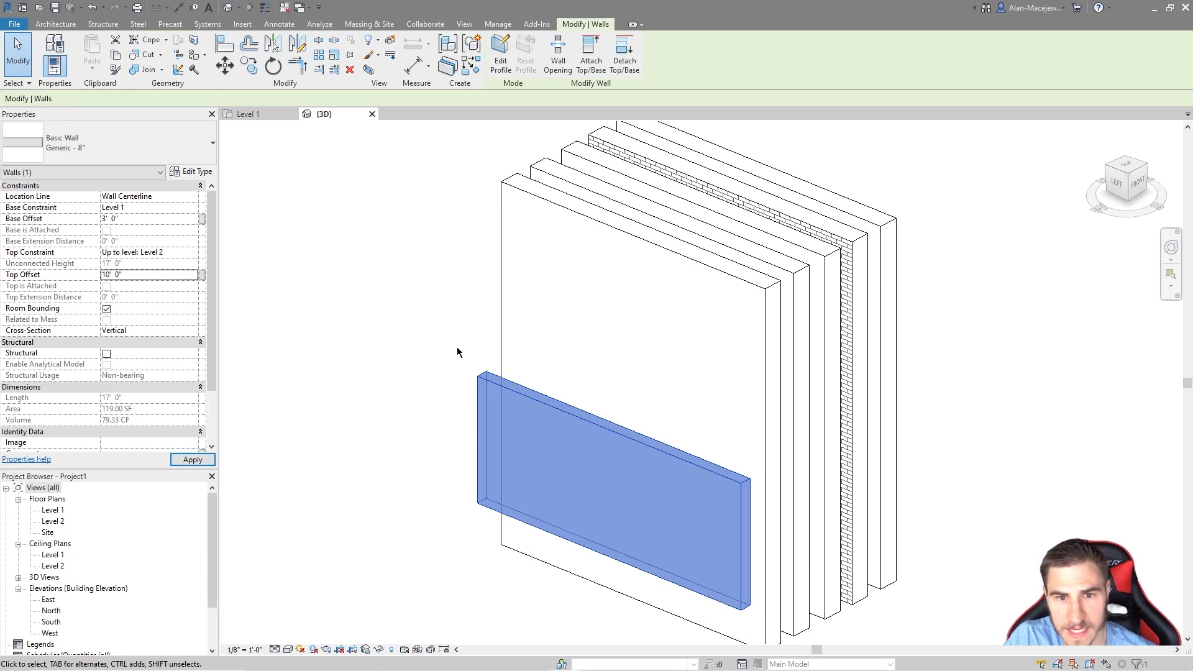
pyautogui.click(323, 396)
pyautogui.click(556, 259)
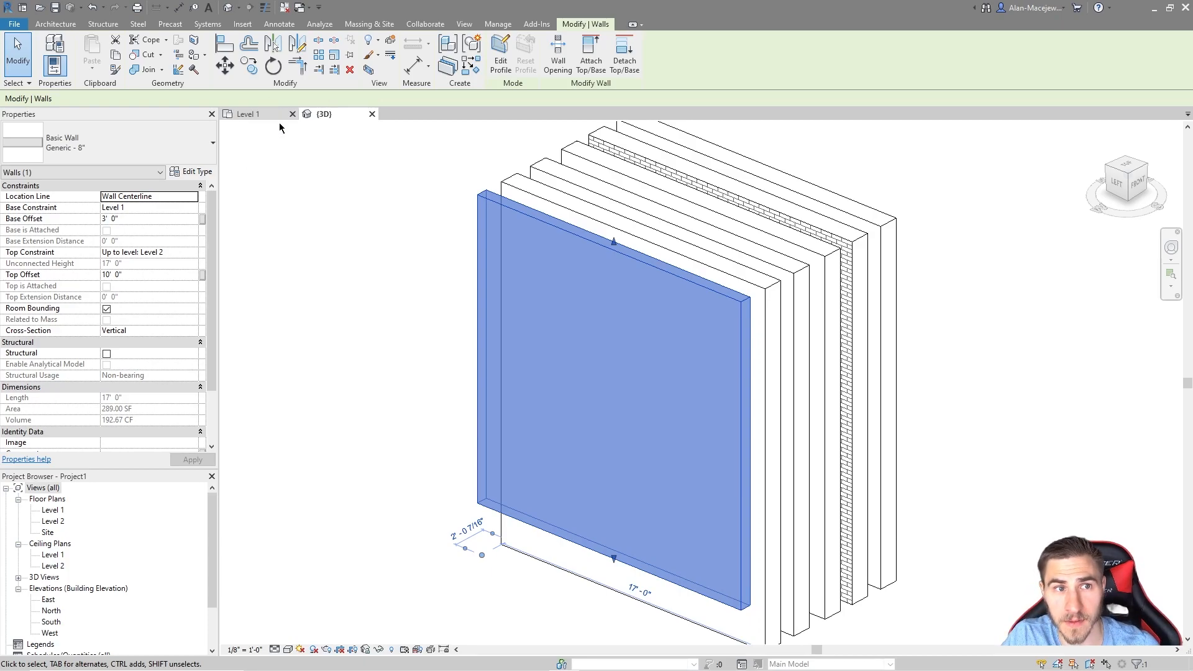
# Step: In the East elevation, change Level 2's elevation to 15'
pyautogui.doubleClick(50, 599)
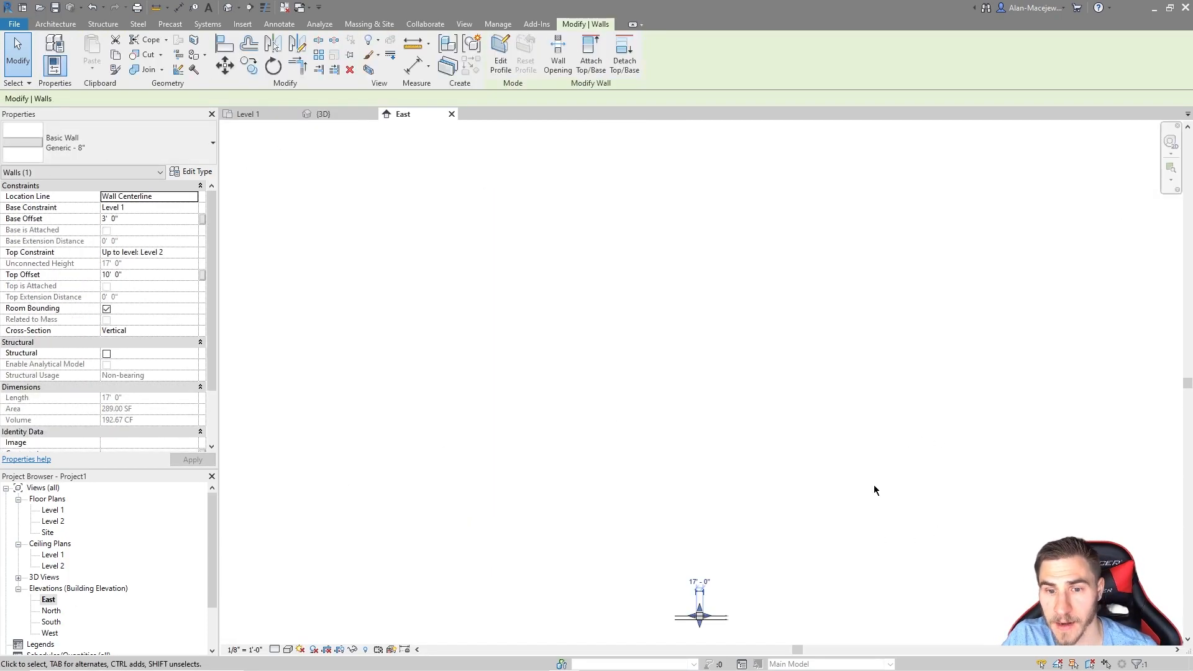
pyautogui.click(873, 492)
pyautogui.click(1020, 556)
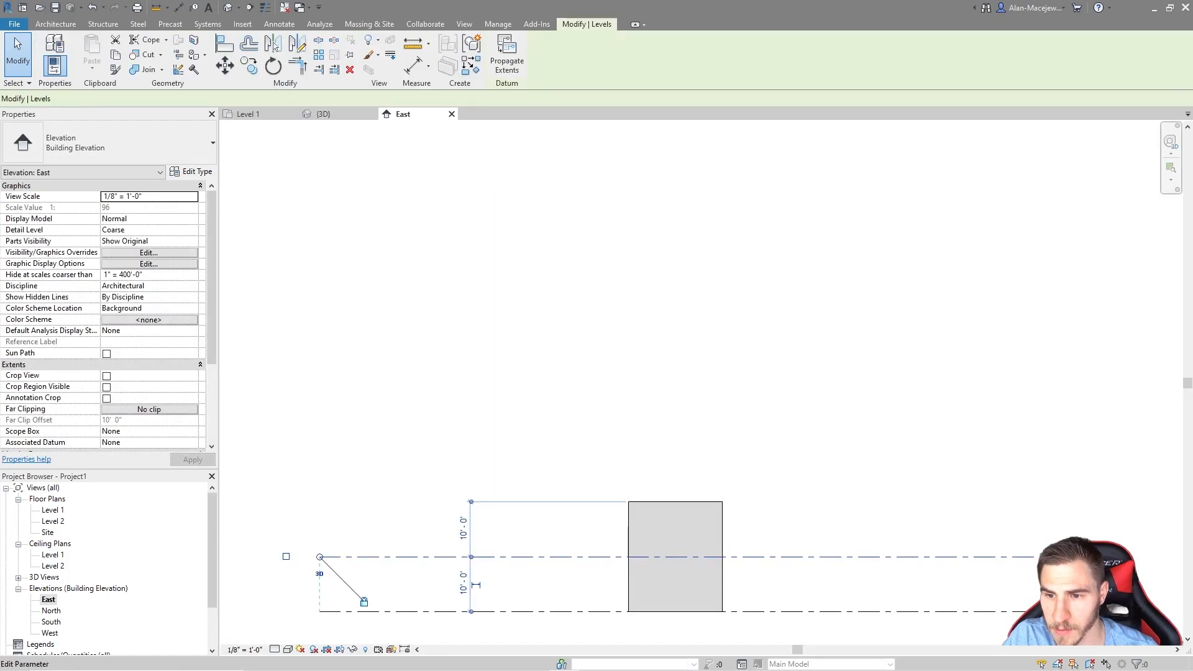
pyautogui.click(1027, 565)
pyautogui.write('15')
pyautogui.press('Return')
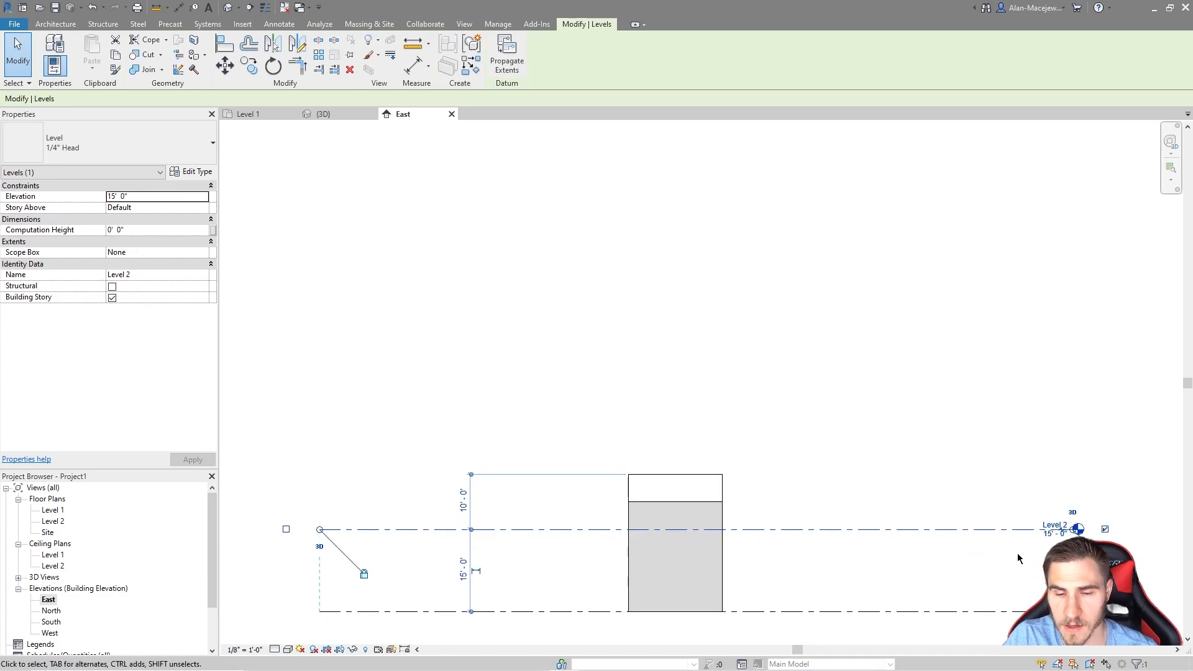
# Step: Back in the {3D} view, check the walls and reselect the front wall
pyautogui.click(335, 117)
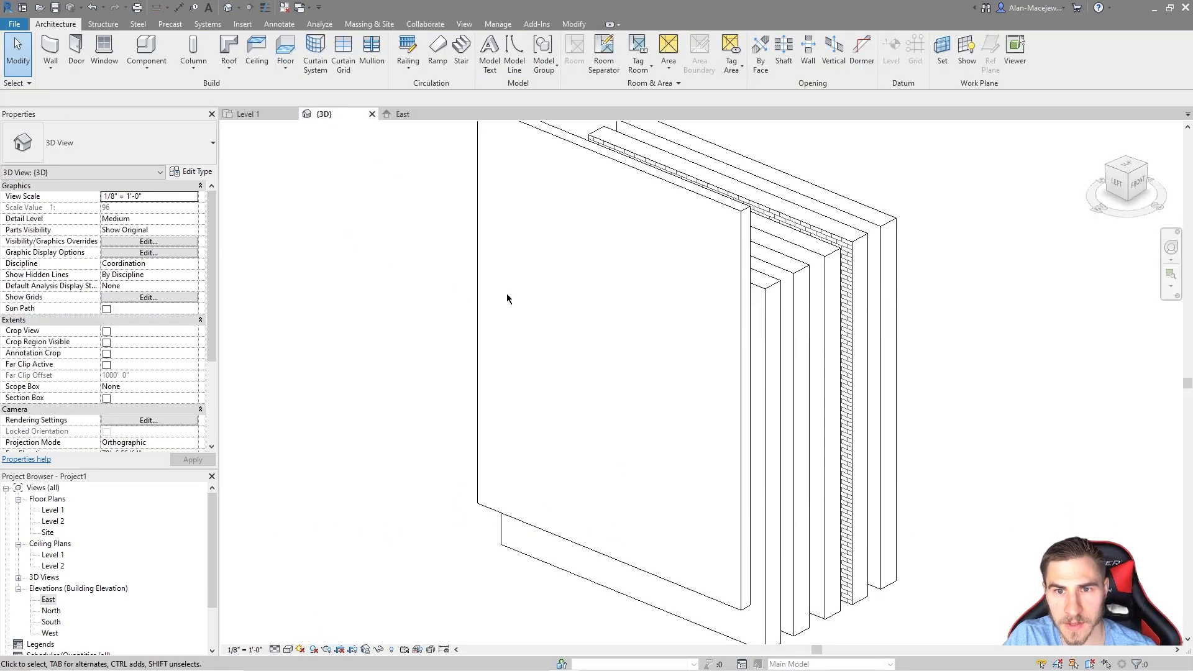
pyautogui.moveTo(972, 220); pyautogui.dragTo(777, 332)
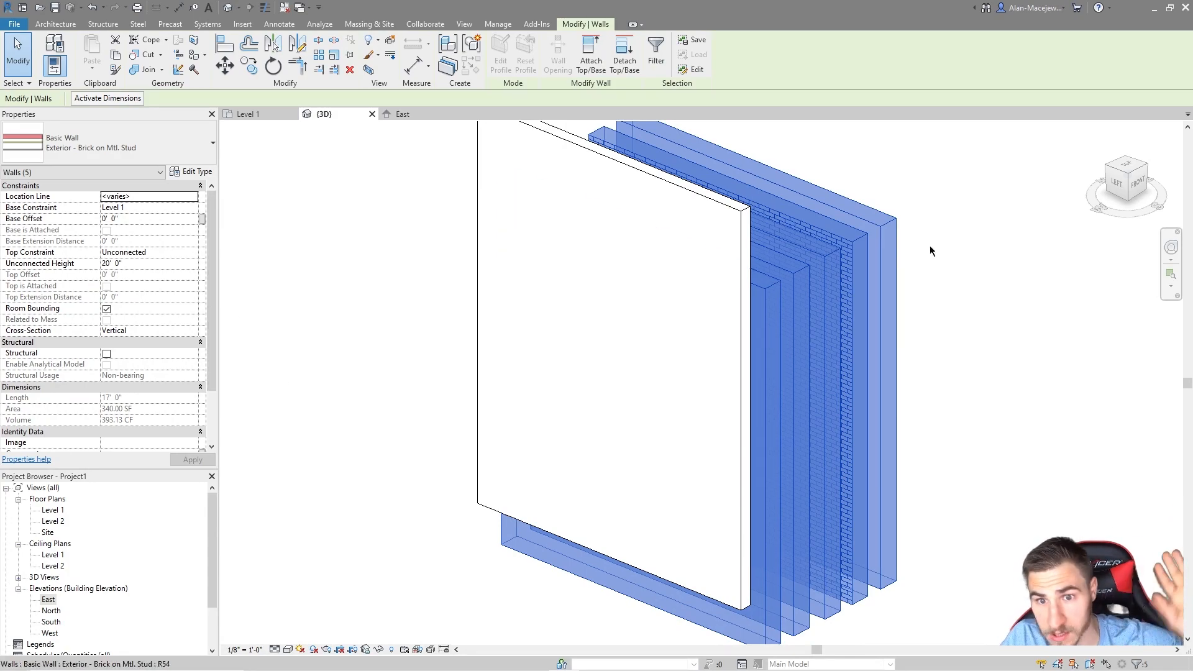
pyautogui.click(1073, 363)
pyautogui.click(726, 205)
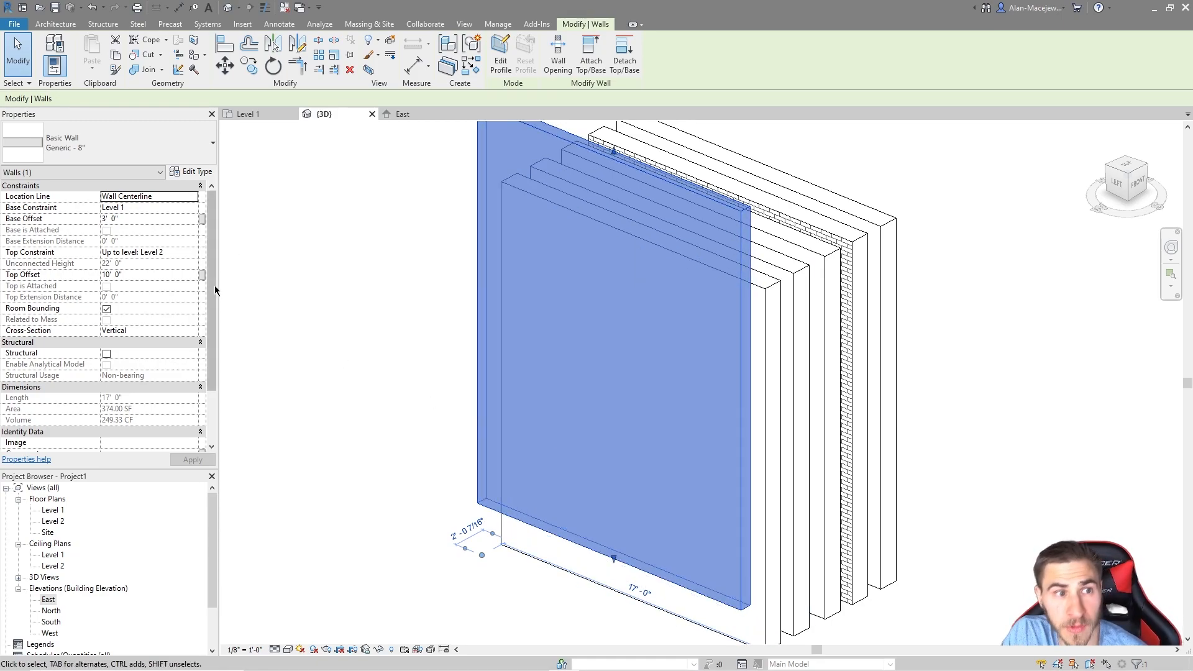
# Step: Set the front wall's Base Offset to 0' 0" and its Top Offset to -5'
pyautogui.click(150, 220)
pyautogui.doubleClick(146, 222)
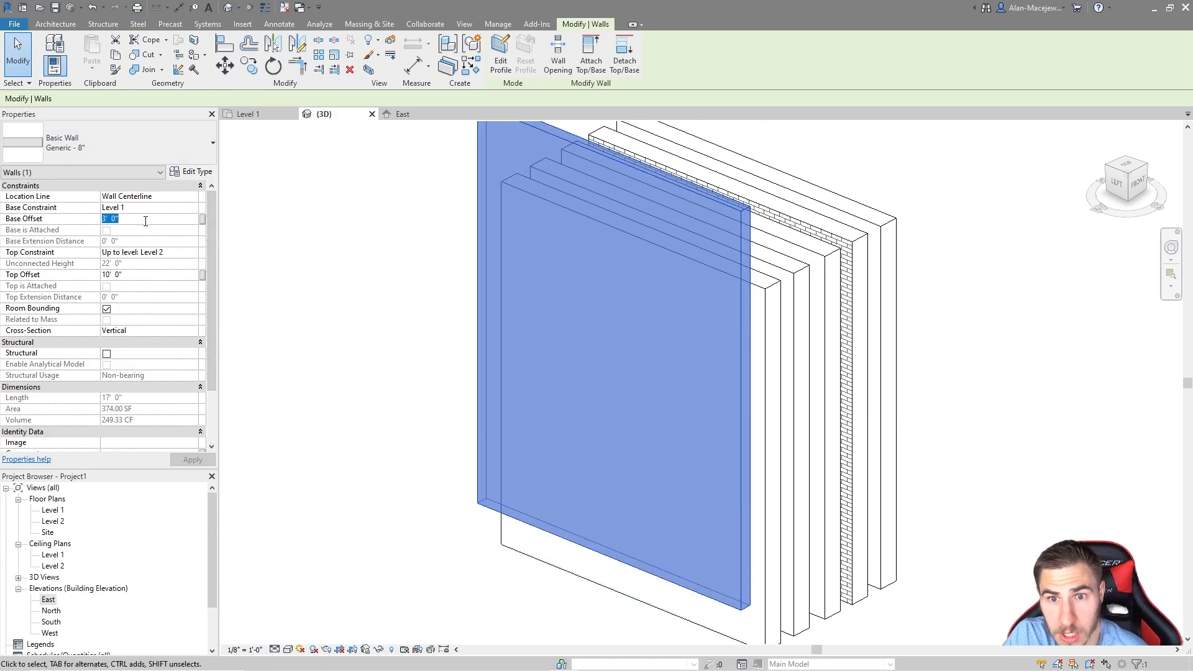
pyautogui.write('0')
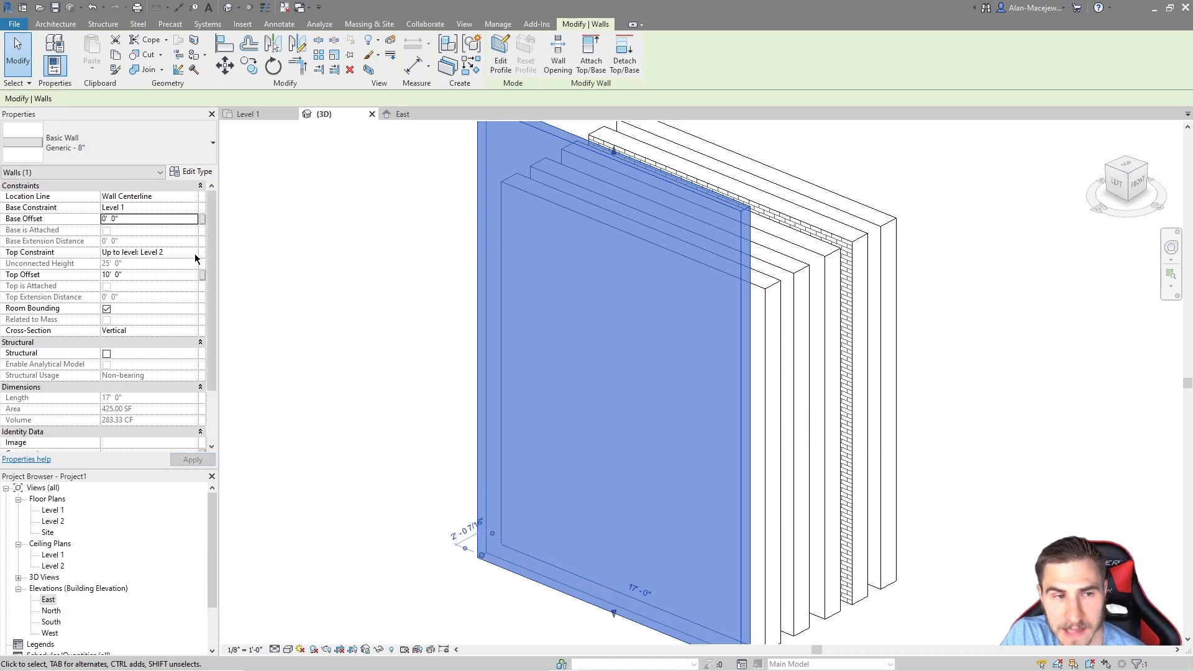
pyautogui.doubleClick(151, 278)
pyautogui.write('0')
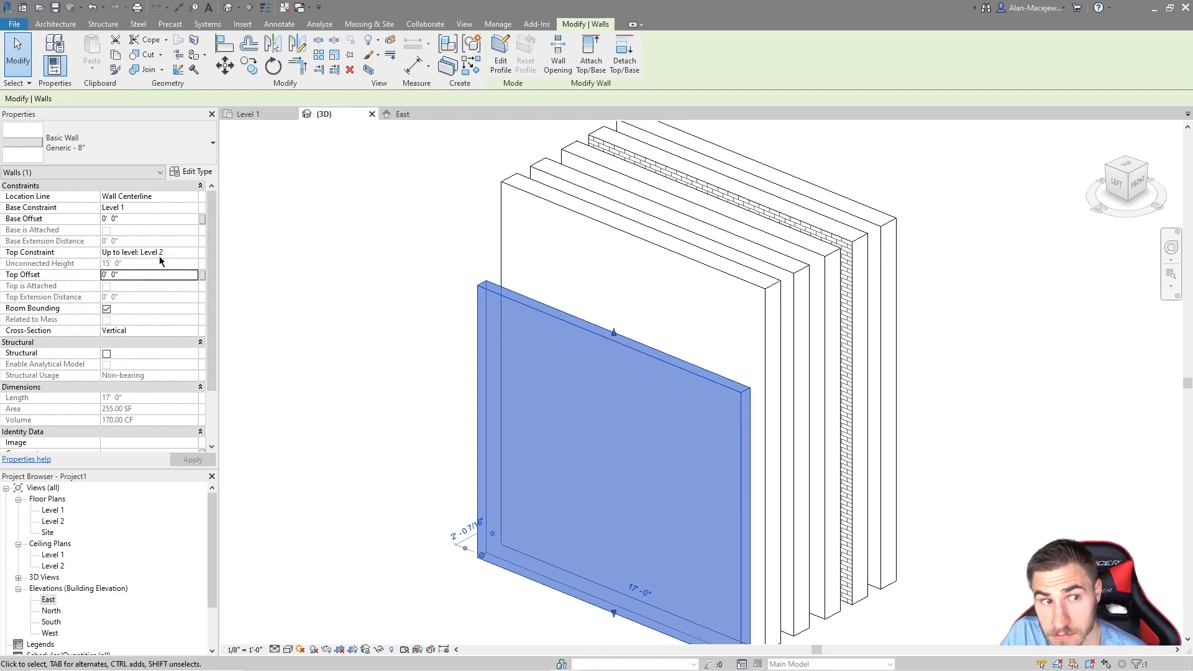
pyautogui.click(159, 278)
pyautogui.write('-5')
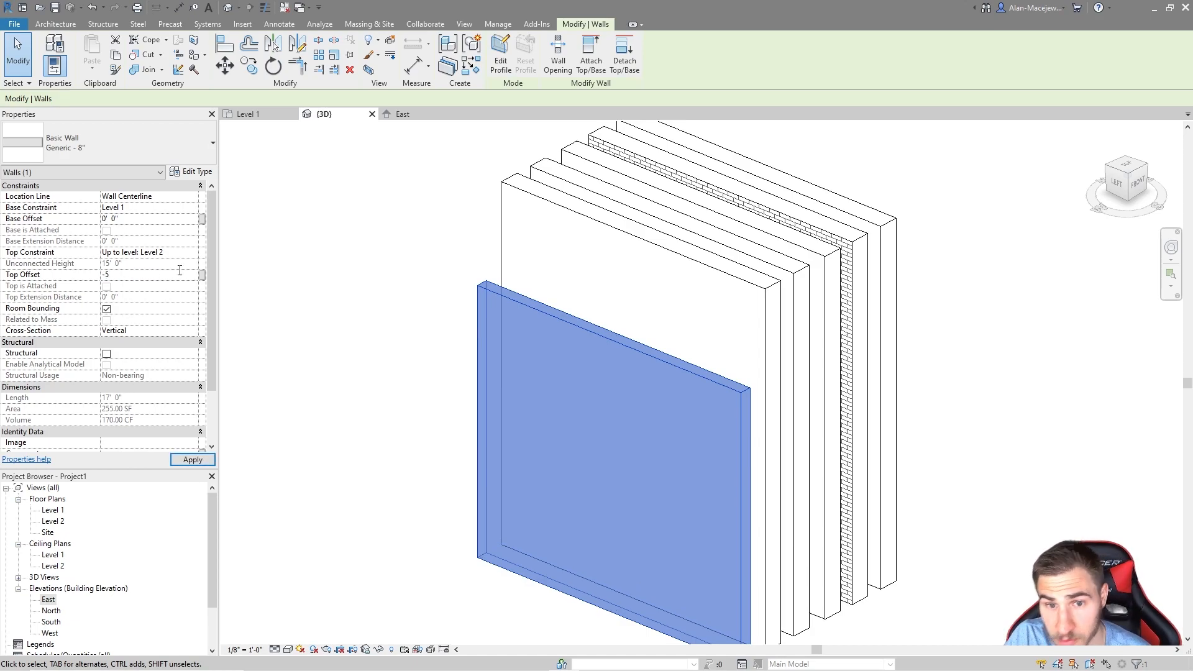
pyautogui.press('Return')
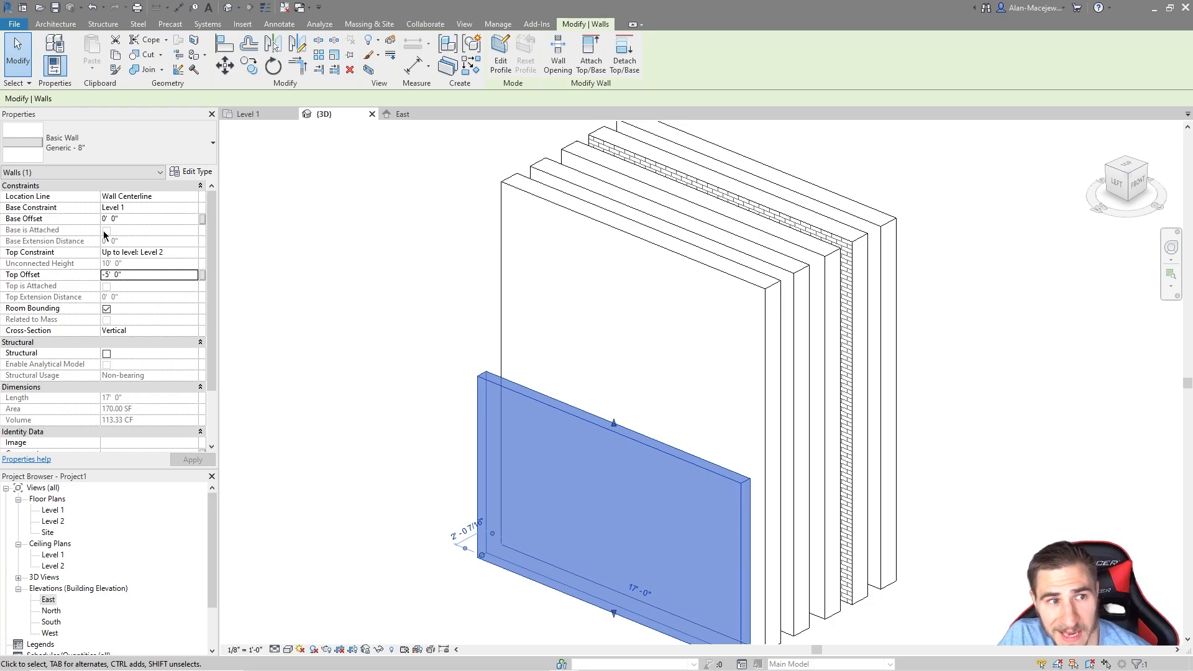
# Step: Sketch a rectangular floor slab around the walls and finish it
pyautogui.click(301, 356)
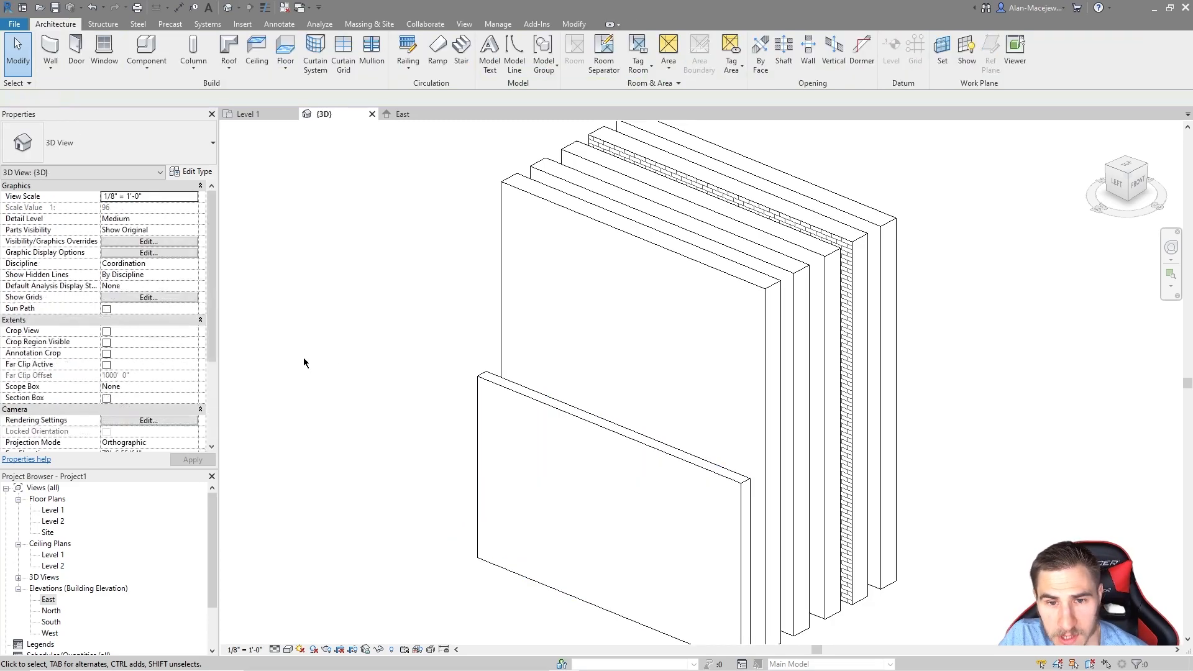
pyautogui.scroll(-2, 406, 308)
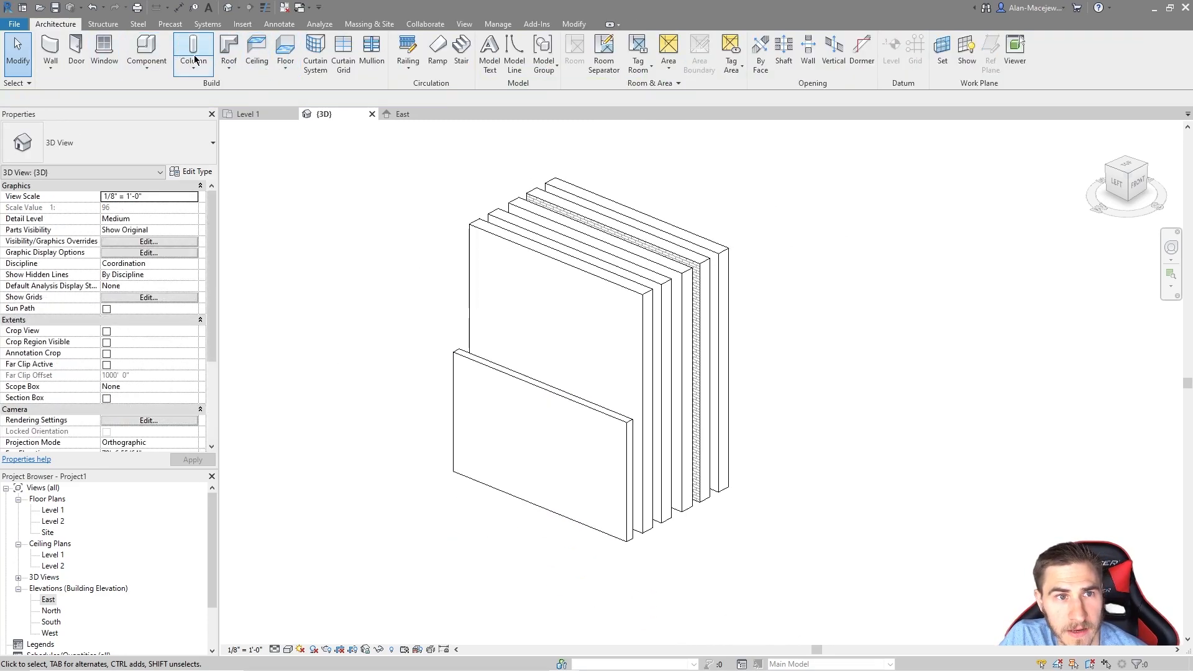
pyautogui.click(286, 52)
pyautogui.click(603, 41)
pyautogui.click(354, 230)
pyautogui.click(689, 623)
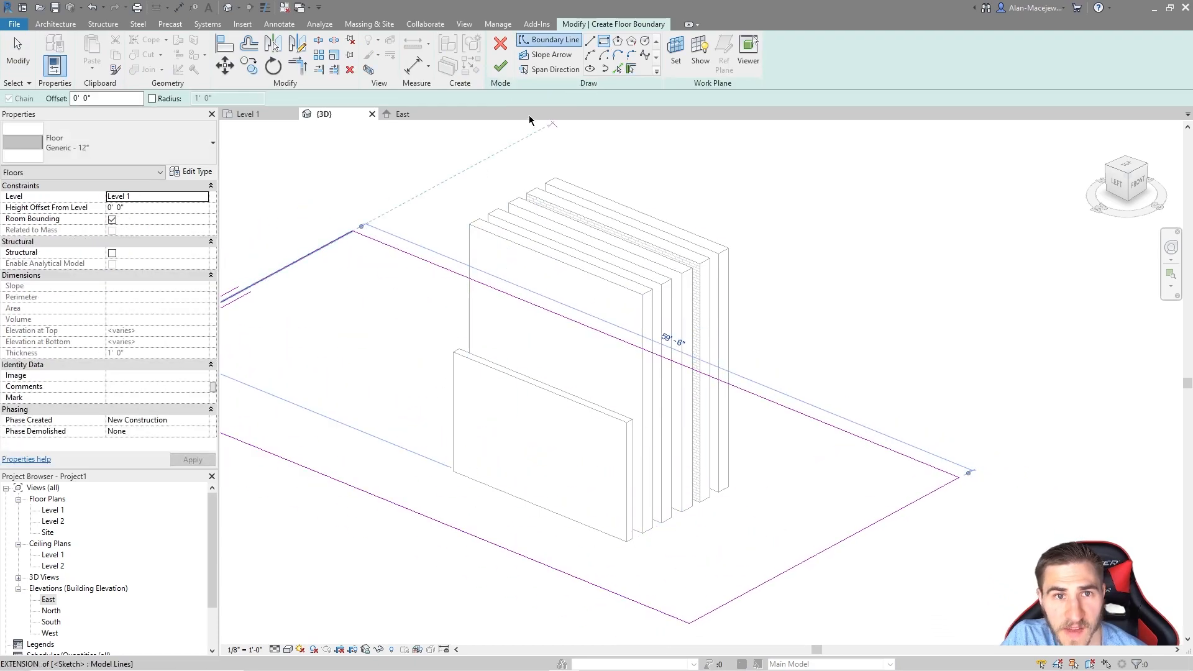
pyautogui.click(500, 66)
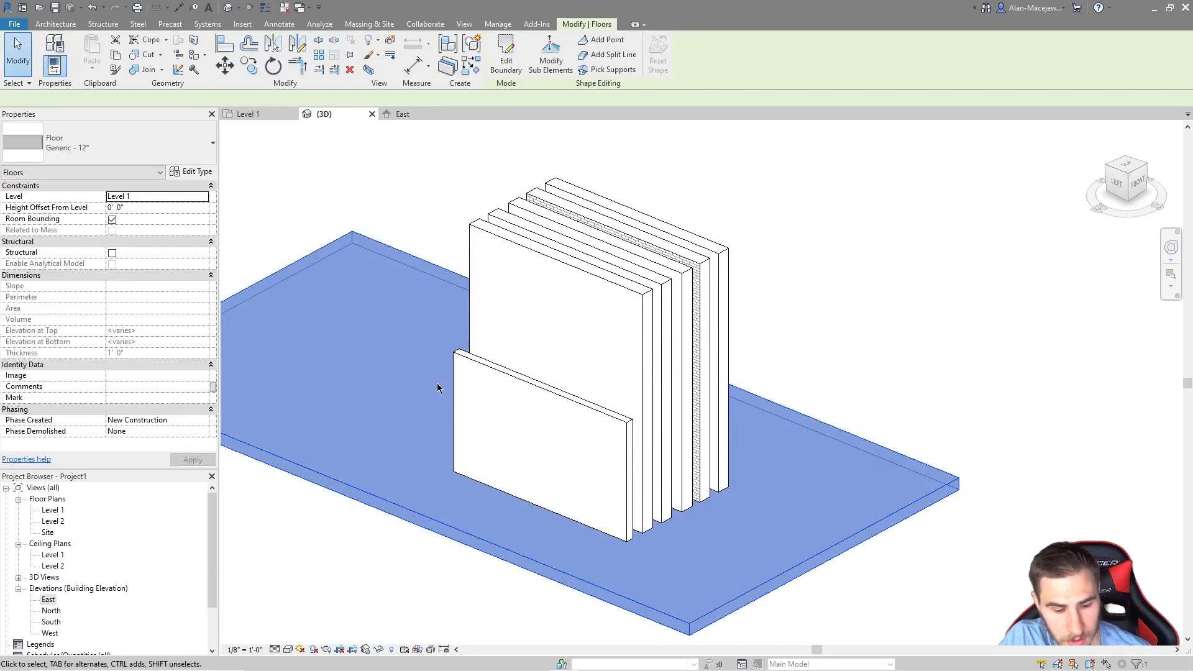
# Step: Paste the floor aligned to Level 2 and orbit to view both slabs
pyautogui.click(293, 160)
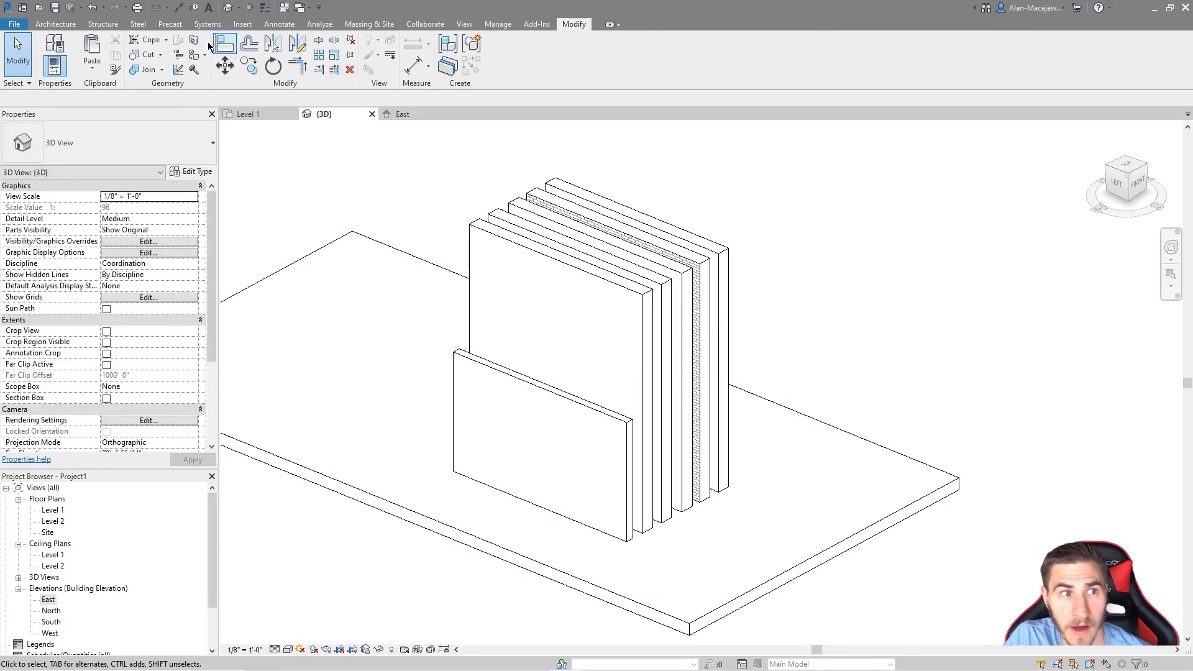
pyautogui.click(92, 67)
pyautogui.click(146, 115)
pyautogui.click(534, 266)
pyautogui.click(578, 423)
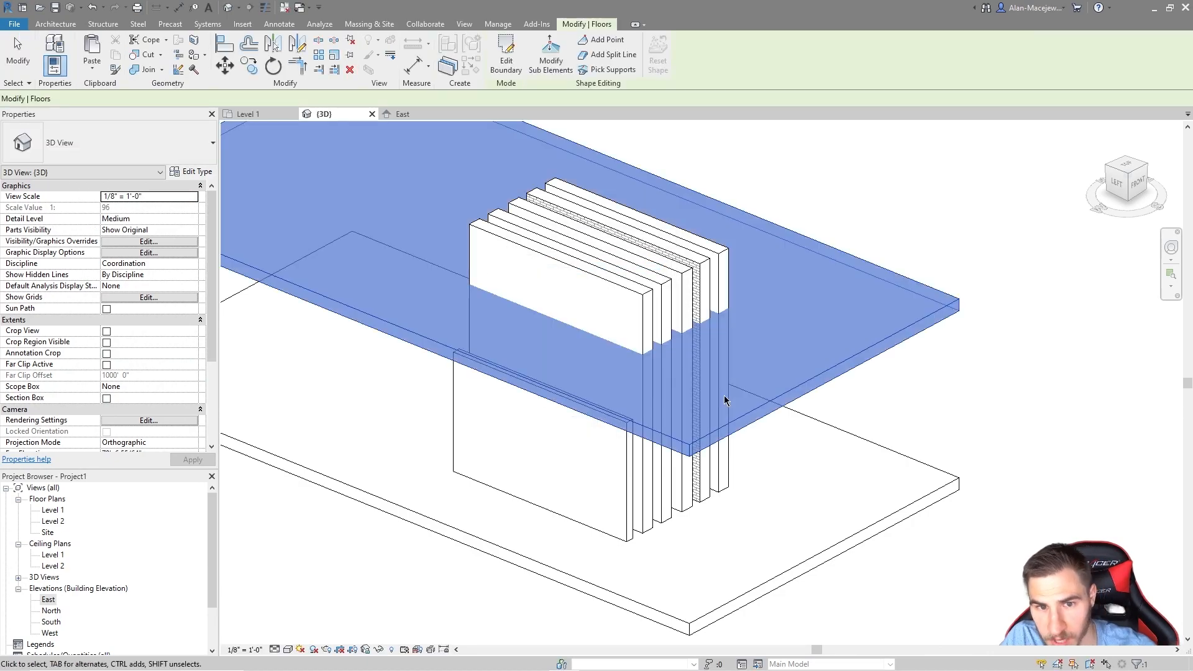
pyautogui.click(945, 413)
pyautogui.keyDown('shift'); pyautogui.moveTo(691, 494); pyautogui.dragTo(704, 433, button='middle'); pyautogui.keyUp('shift')
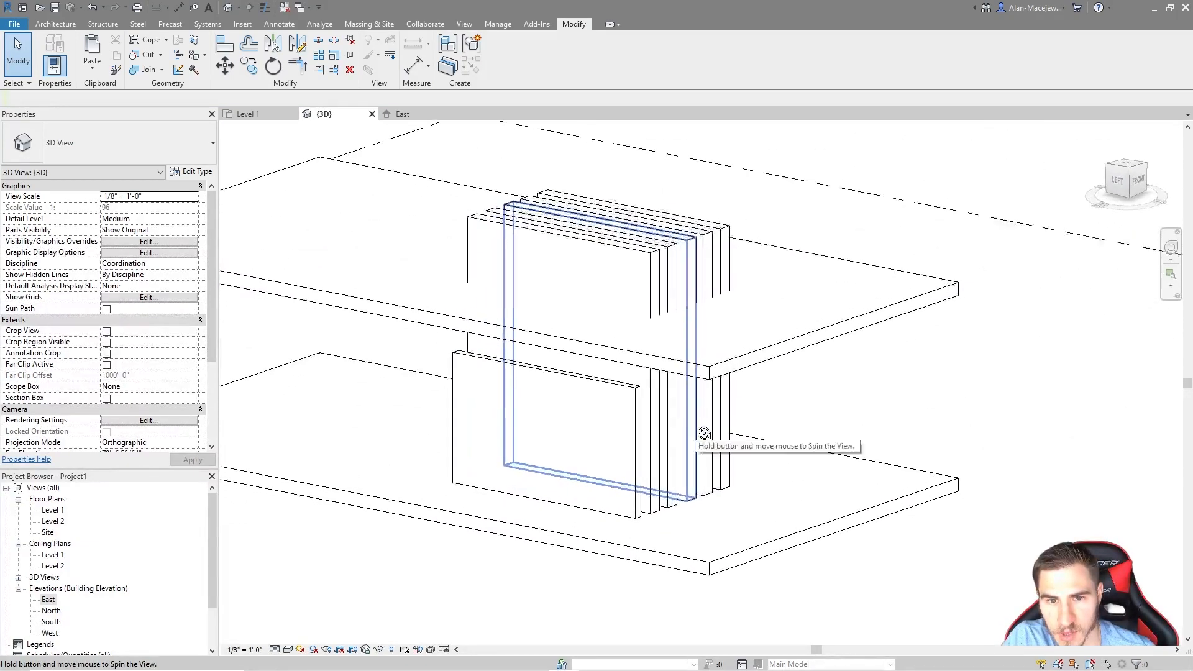
pyautogui.click(636, 440)
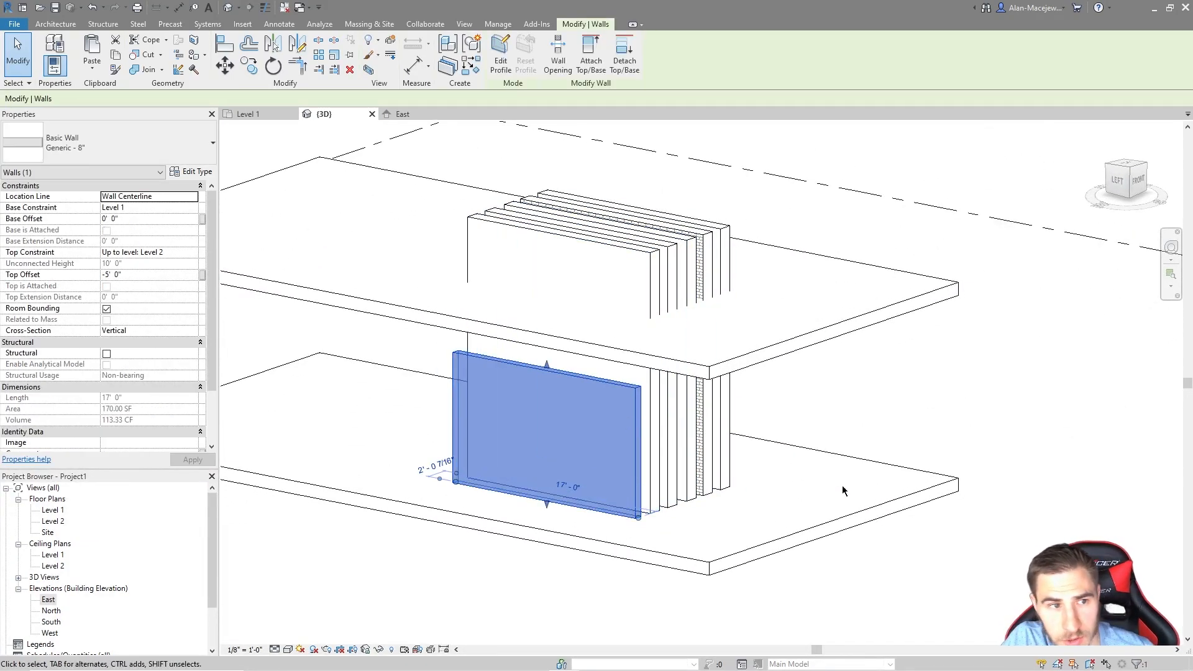
# Step: Attach the front wall's top to the Level 2 floor slab, then select that slab
pyautogui.keyDown('shift'); pyautogui.moveTo(842, 486); pyautogui.dragTo(664, 451, button='middle'); pyautogui.keyUp('shift')
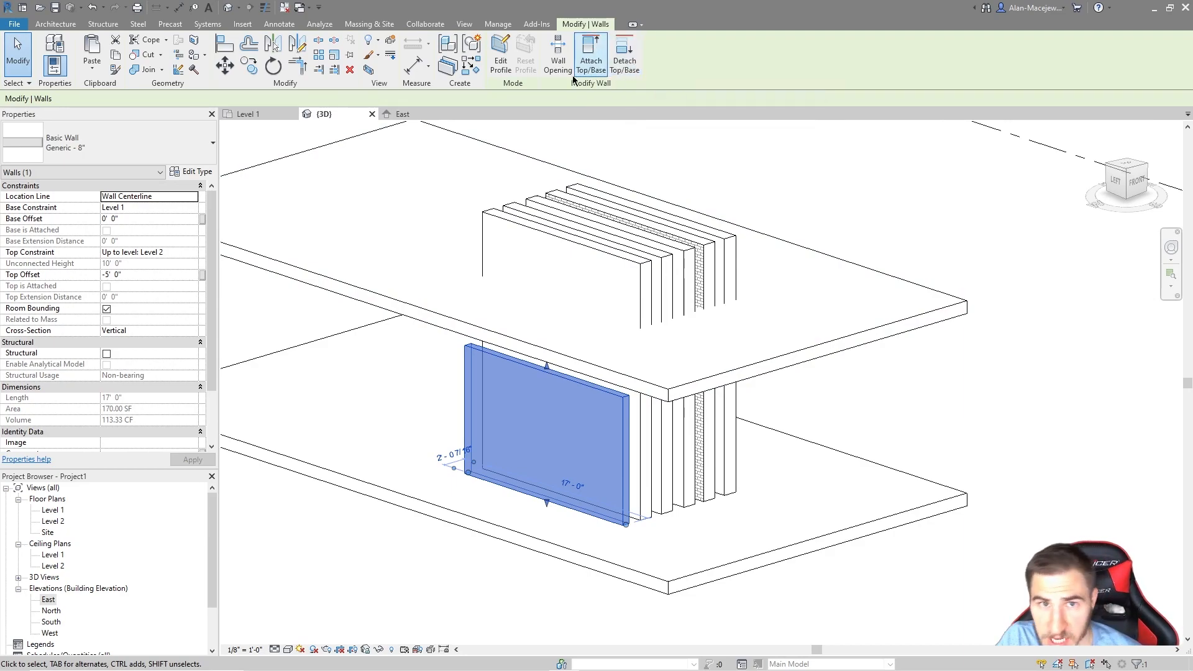
pyautogui.click(591, 62)
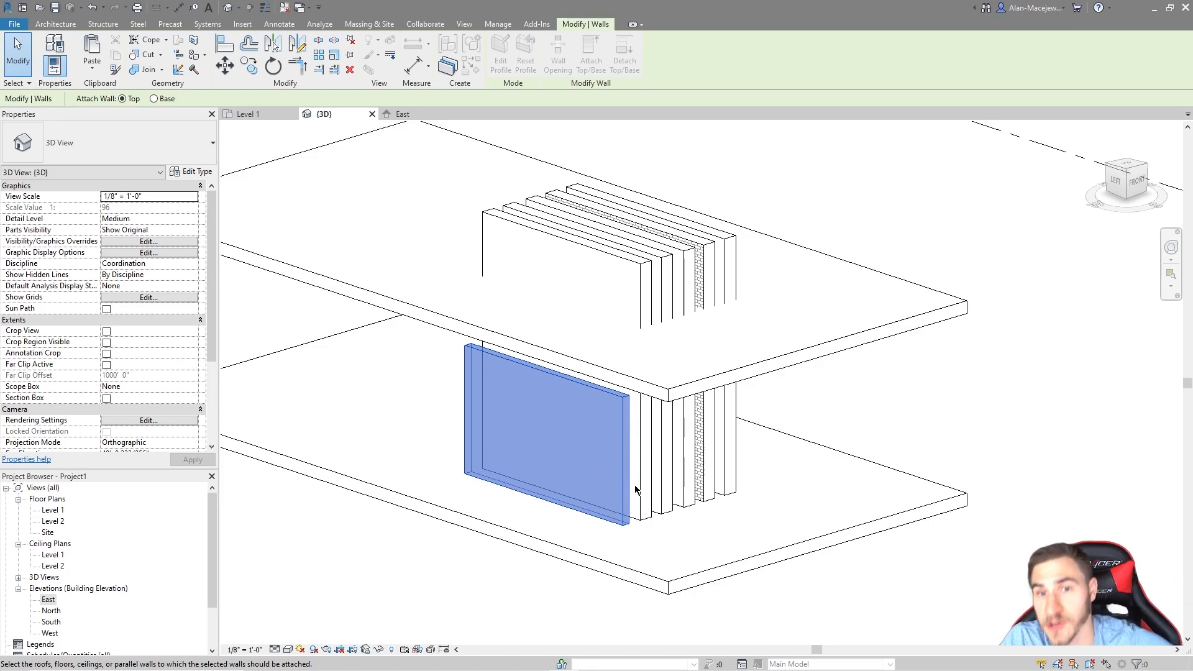
pyautogui.click(898, 333)
pyautogui.moveTo(889, 420); pyautogui.dragTo(929, 380, button='middle')
pyautogui.press('Escape')
pyautogui.click(652, 439)
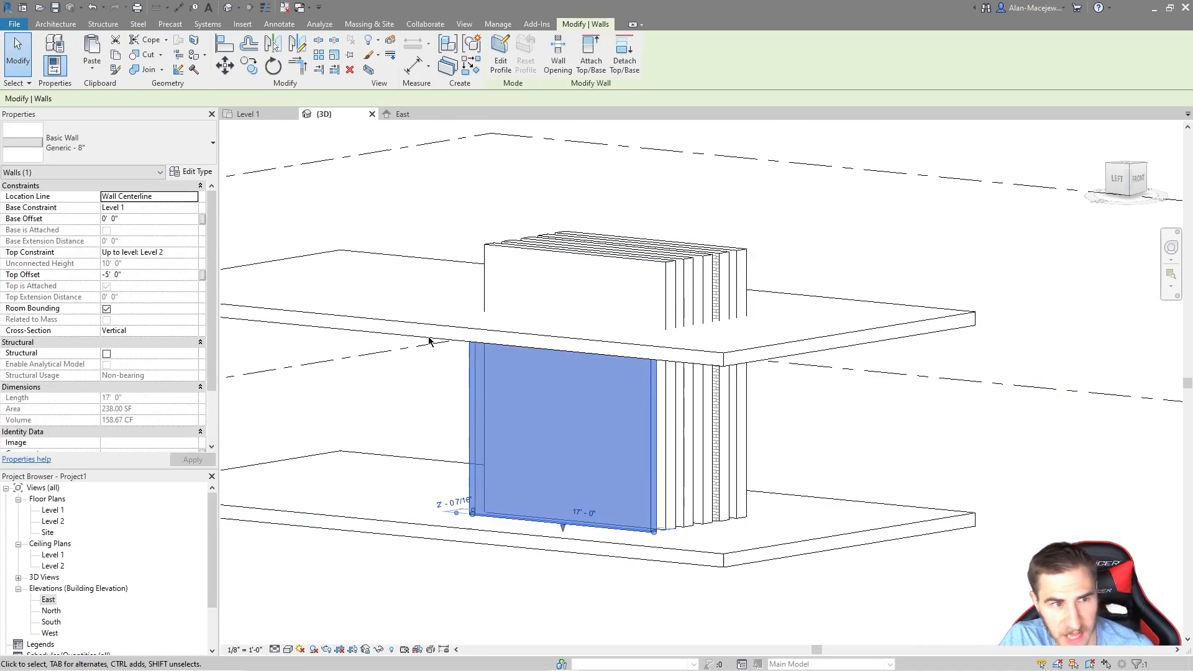
pyautogui.click(791, 342)
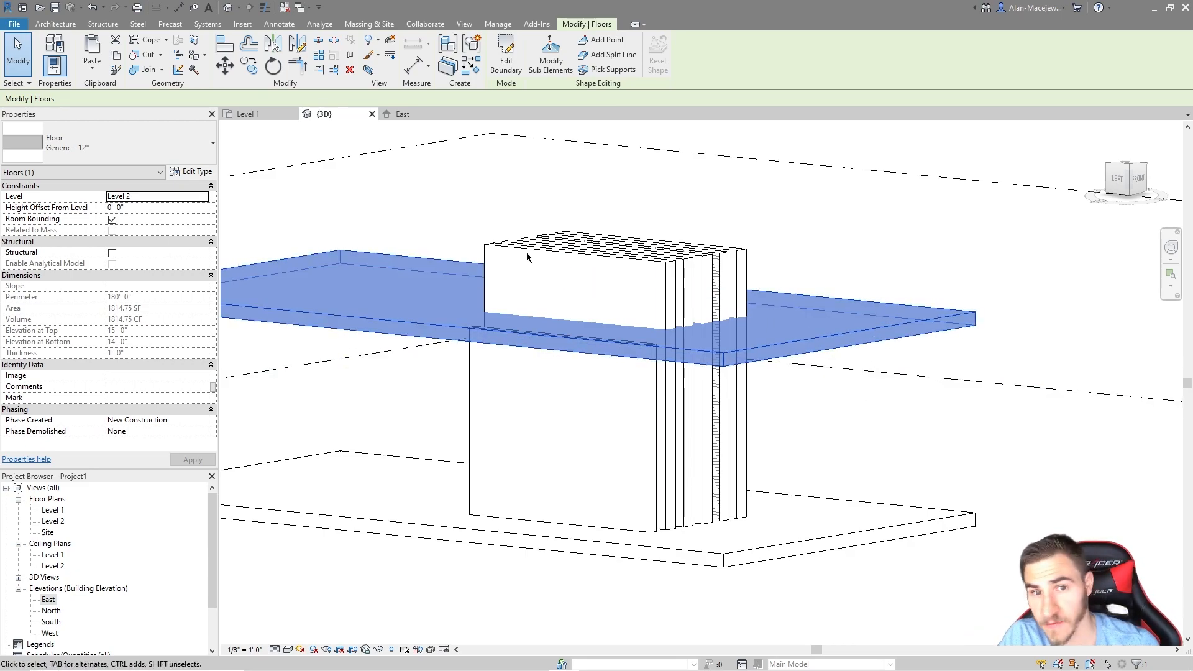
# Step: Set the Level 2 floor's Height Offset From Level to -2' and check the front wall's height
pyautogui.click(153, 205)
pyautogui.write('-2')
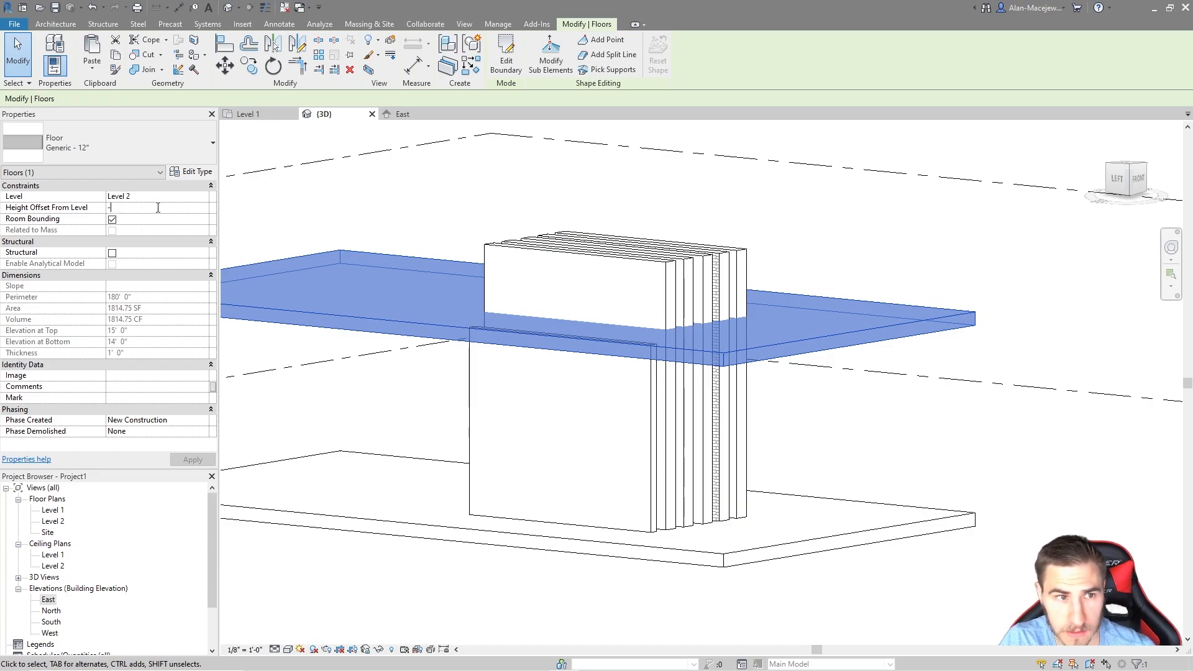
pyautogui.click(949, 416)
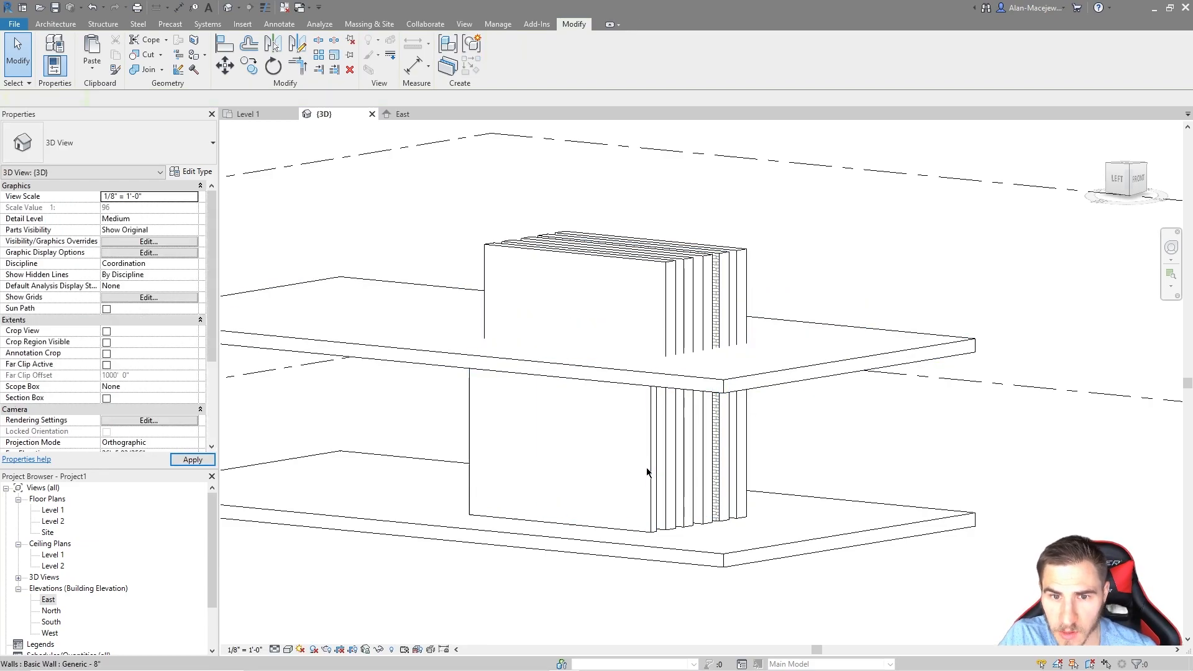
pyautogui.click(652, 457)
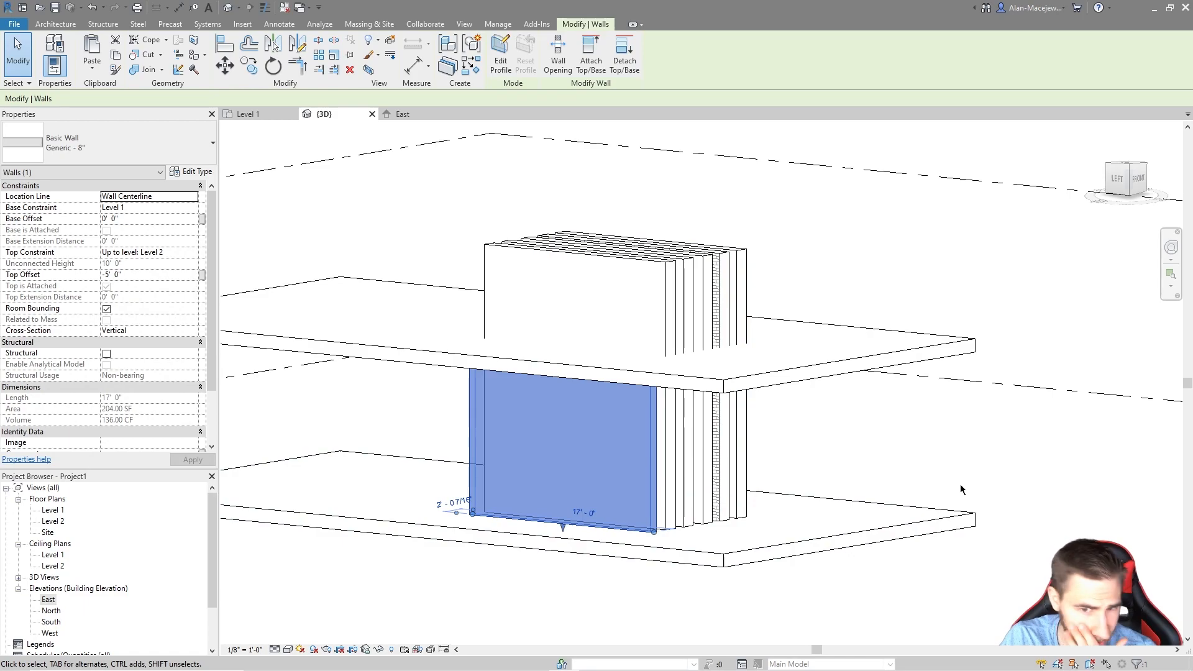
pyautogui.keyDown('shift'); pyautogui.moveTo(886, 398); pyautogui.dragTo(907, 415, button='middle'); pyautogui.keyUp('shift')
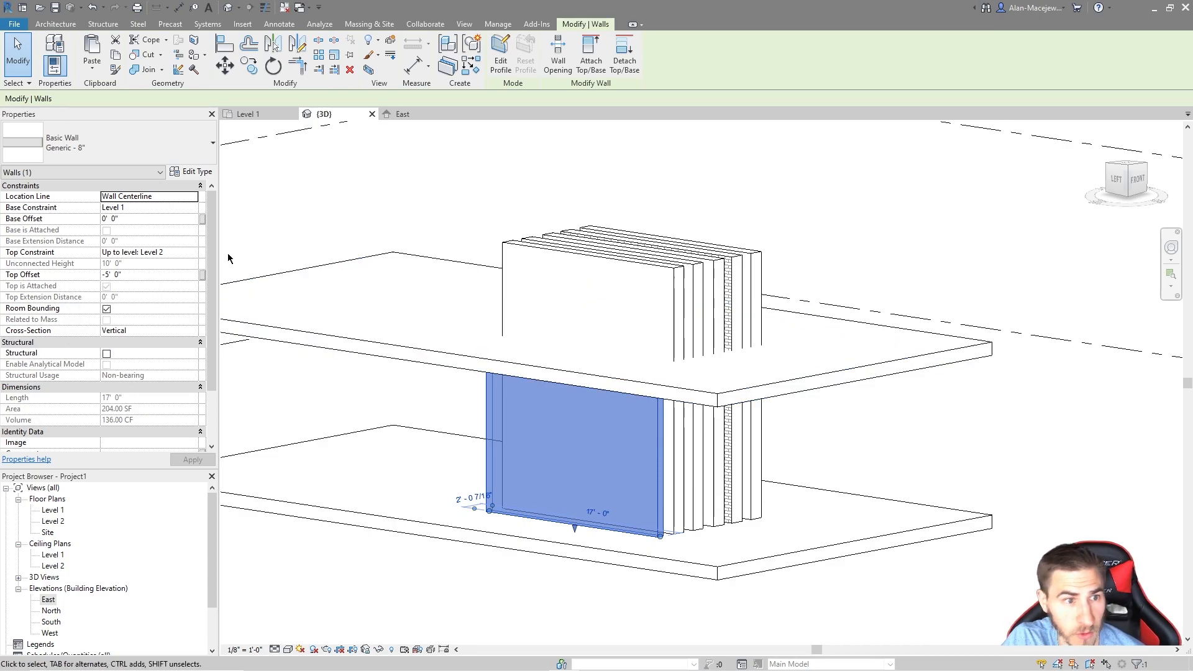
# Step: Change the floor's offset to 2' and reselect the front wall to confirm its 272.00 SF area
pyautogui.click(815, 388)
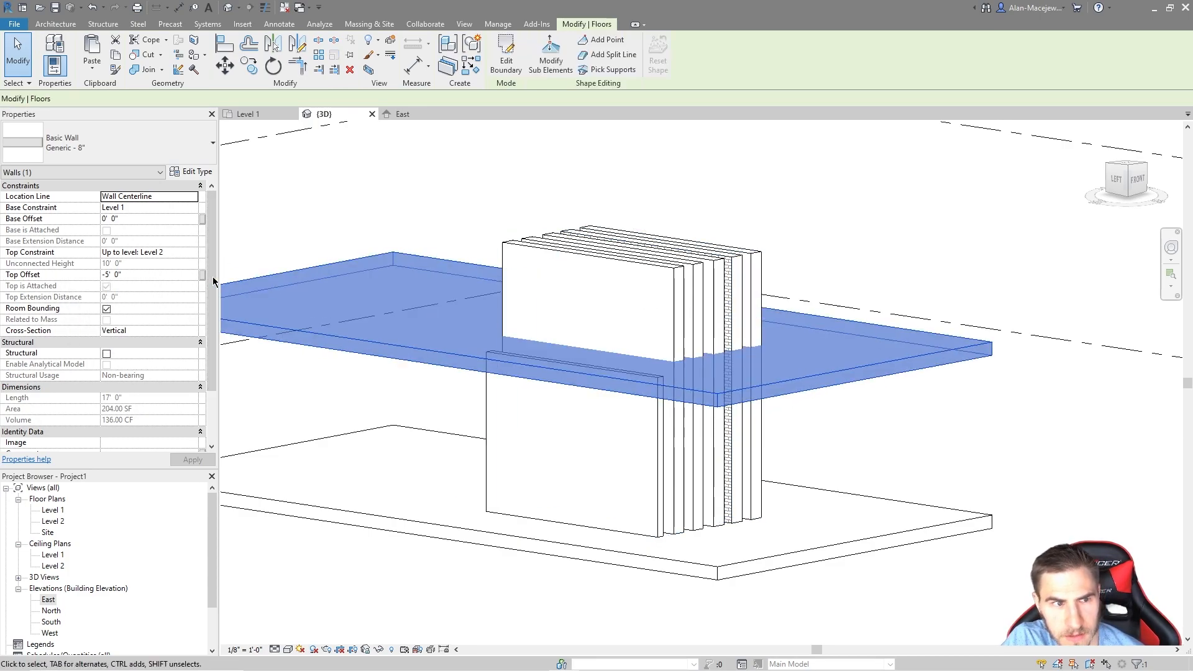
pyautogui.click(145, 208)
pyautogui.write('2\' 0"')
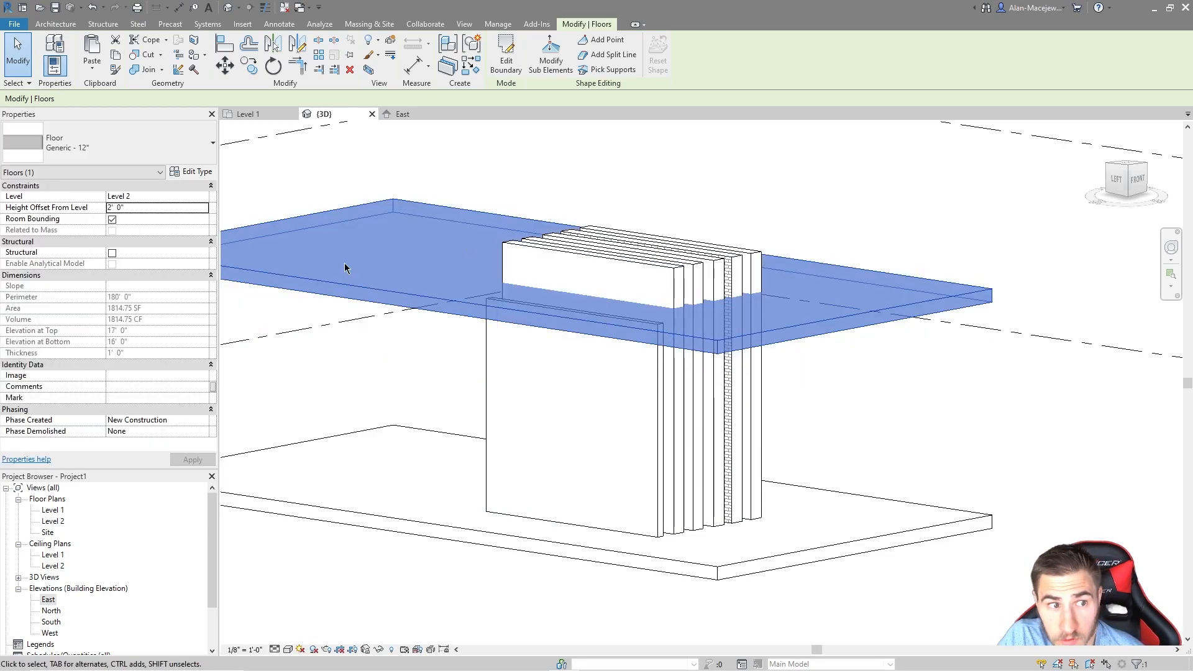
pyautogui.click(413, 370)
pyautogui.click(487, 355)
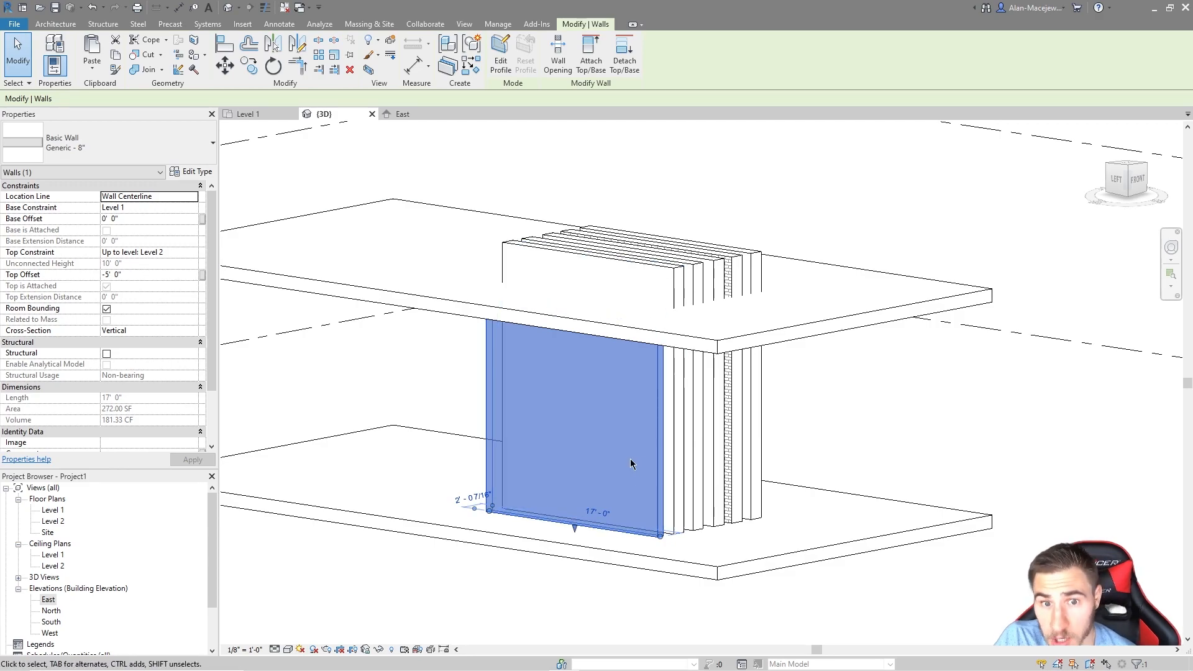
pyautogui.moveTo(882, 482); pyautogui.dragTo(905, 481, button='middle')
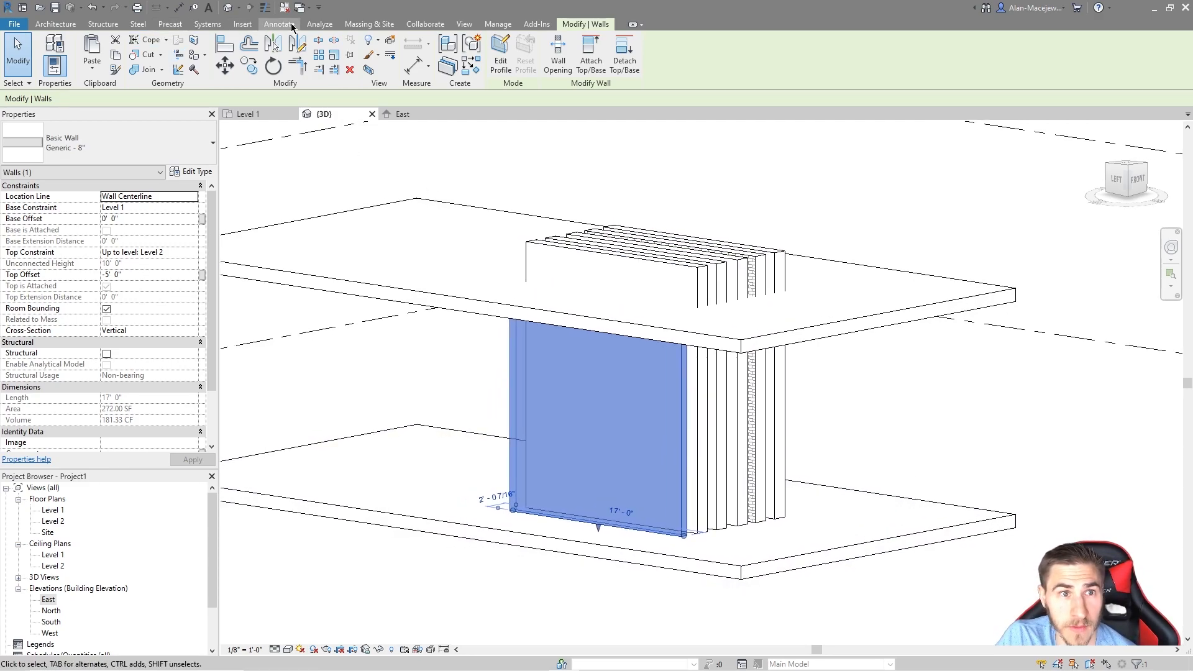
pyautogui.click(221, 56)
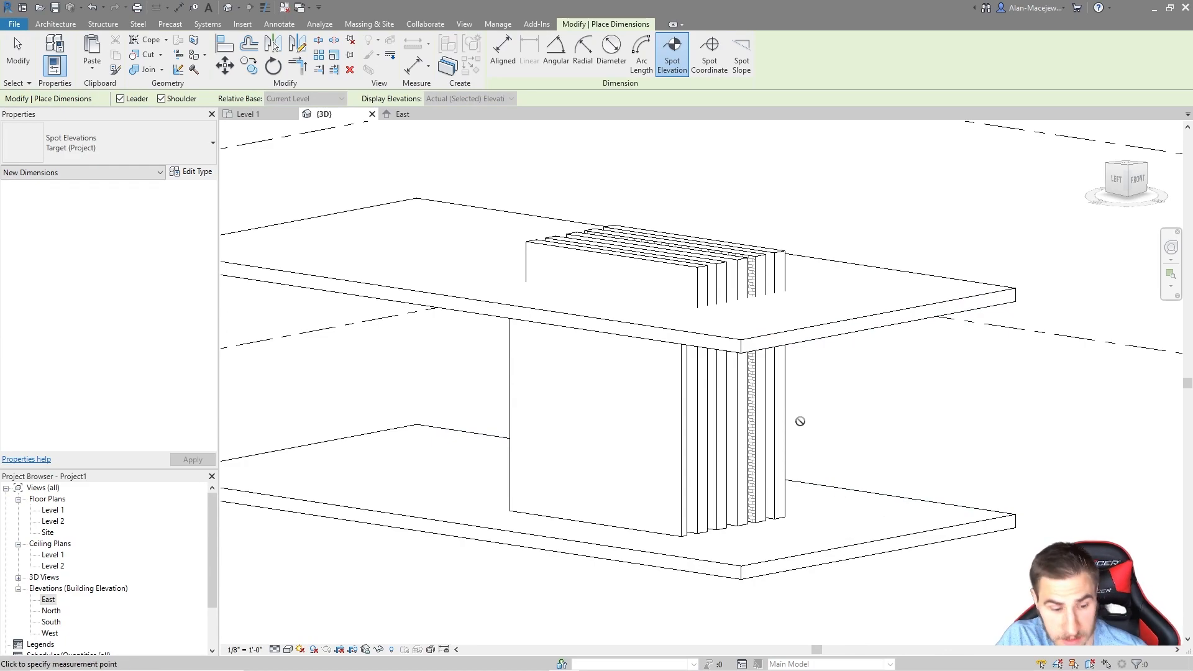
pyautogui.press('Escape')
pyautogui.press('Escape')
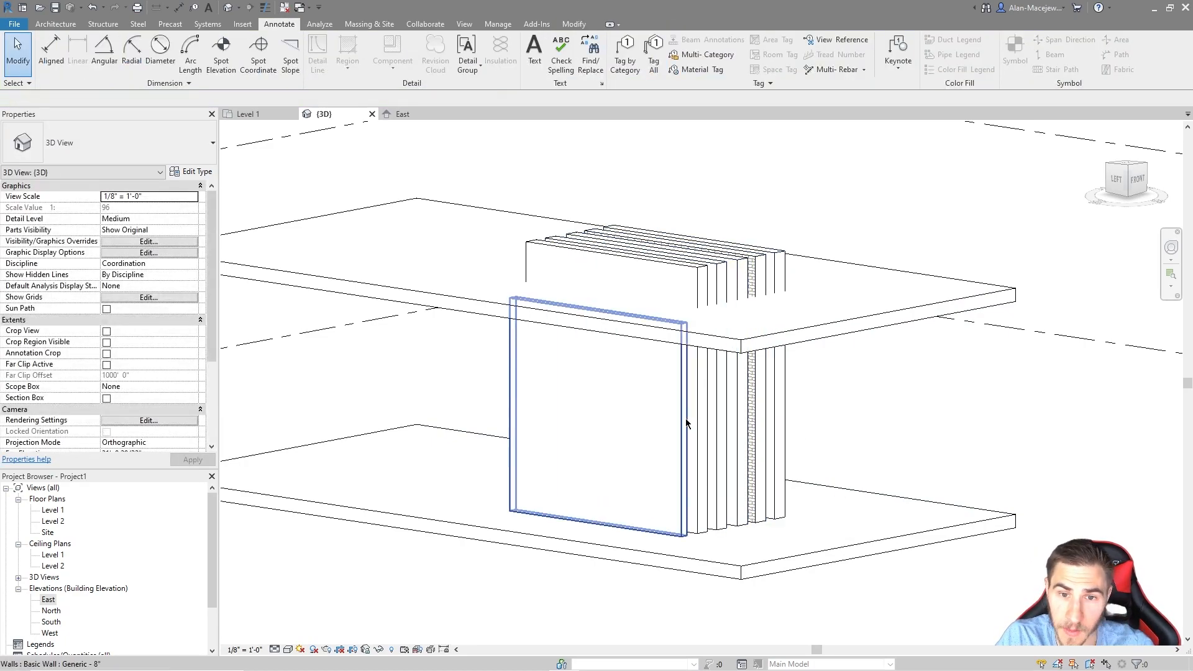
pyautogui.click(668, 396)
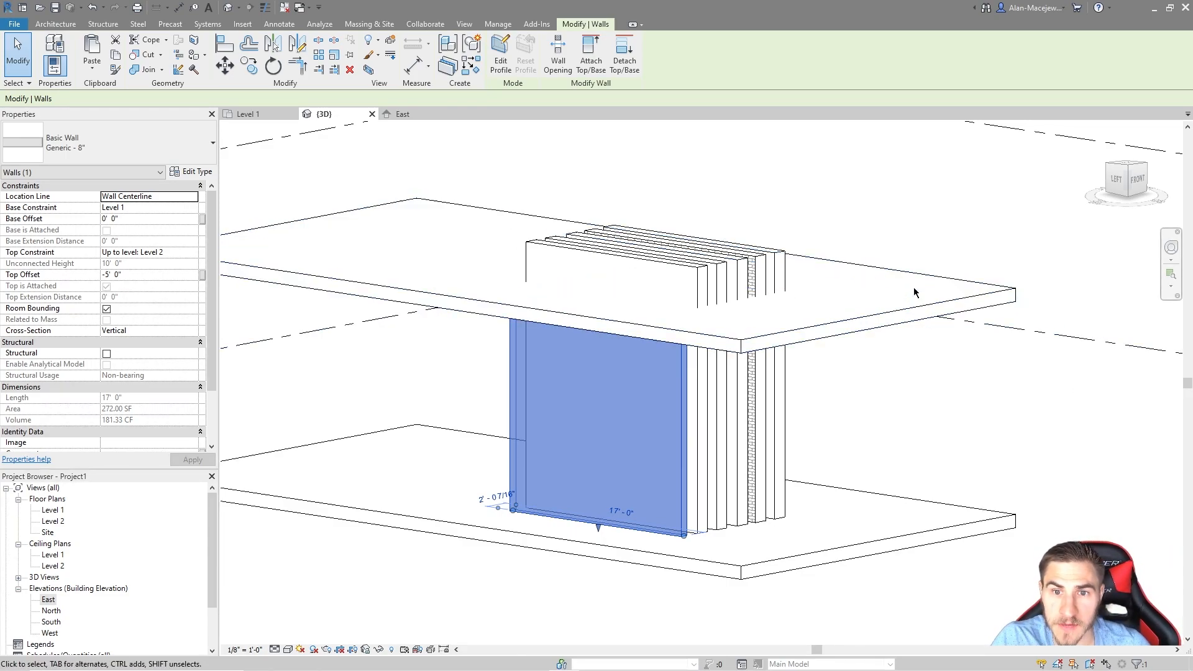
# Step: Attach the front wall's top to the upper floor slab
pyautogui.click(966, 278)
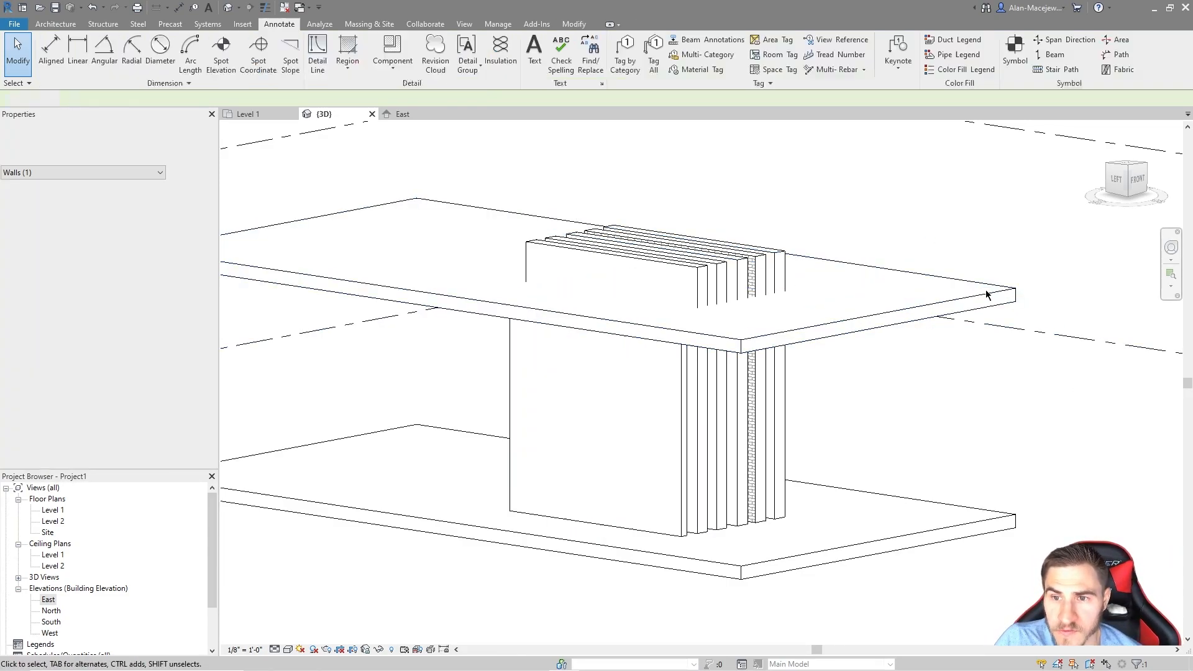
pyautogui.click(292, 242)
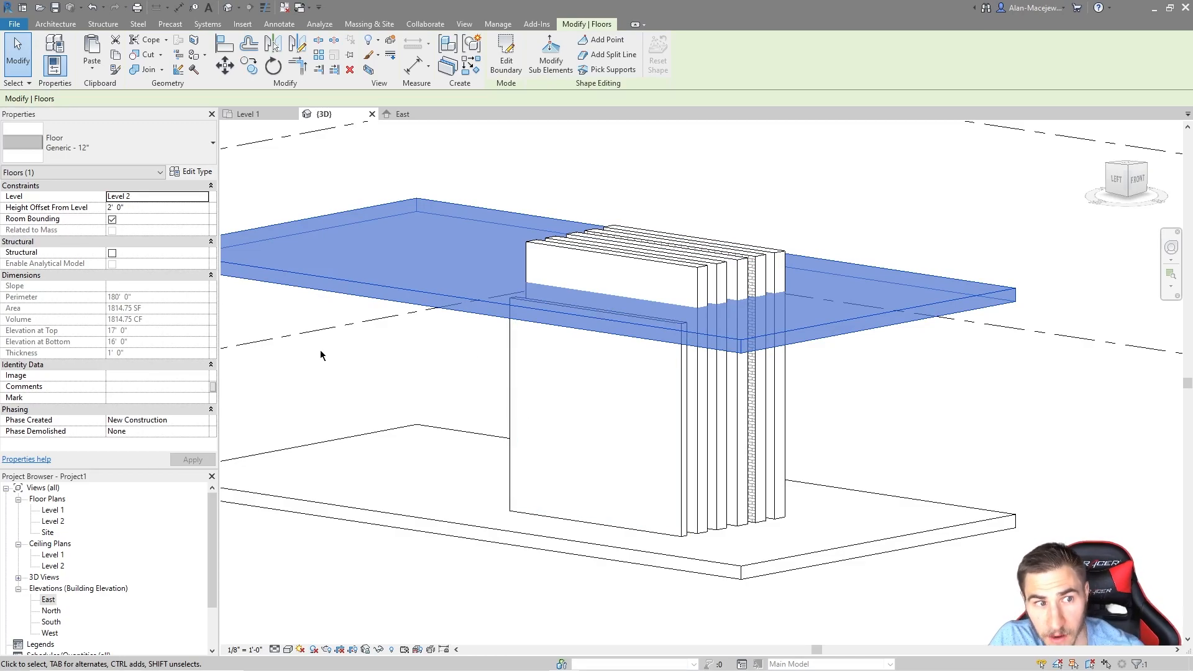
pyautogui.click(988, 426)
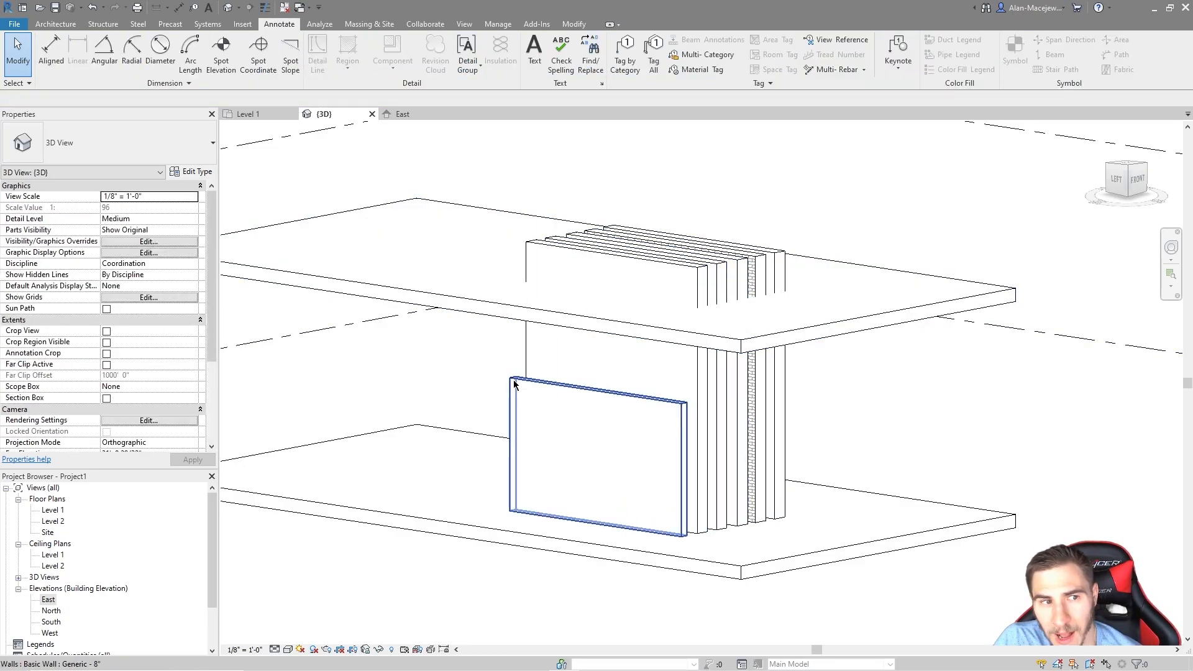
pyautogui.click(596, 453)
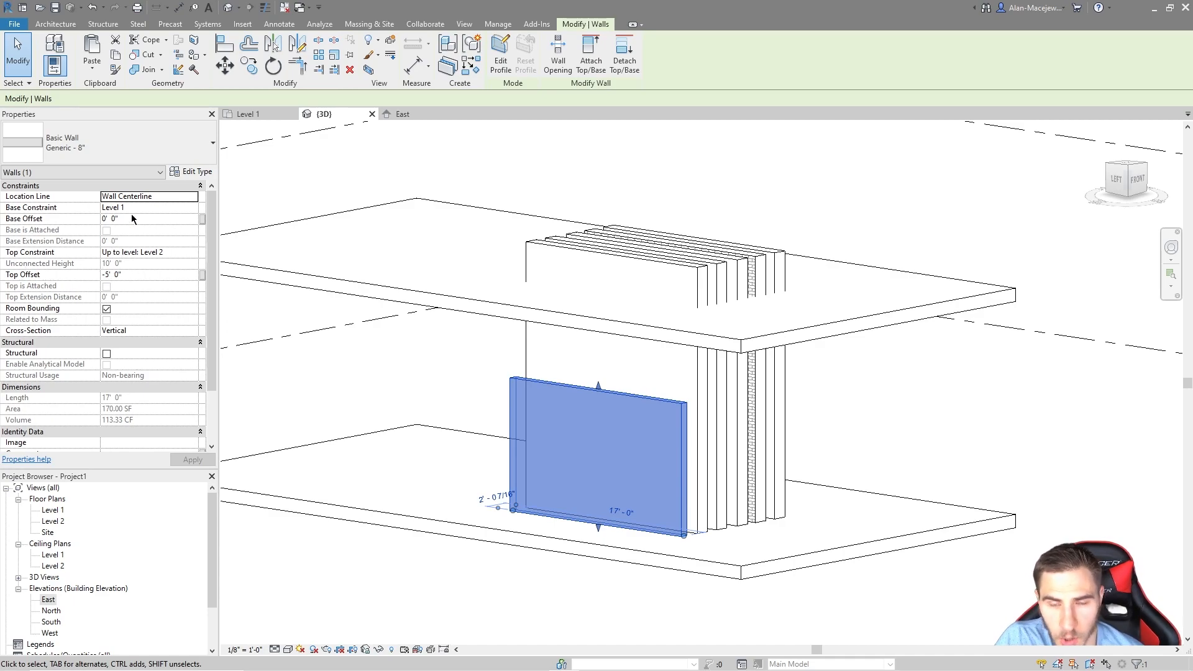
pyautogui.click(591, 56)
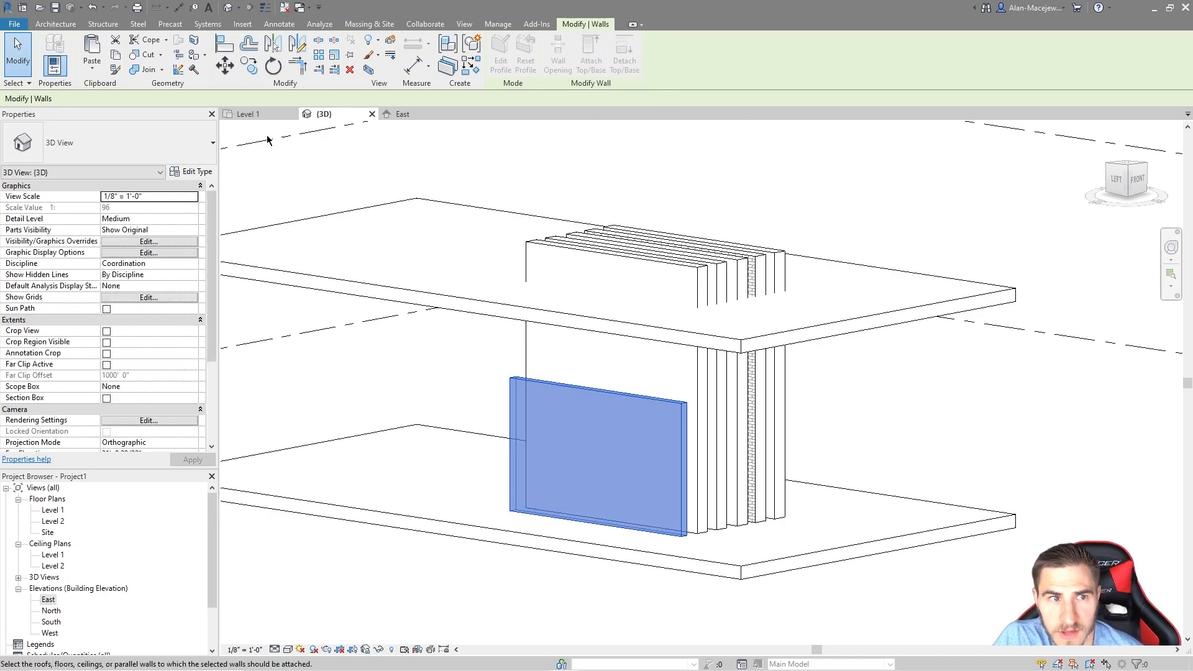
pyautogui.click(412, 293)
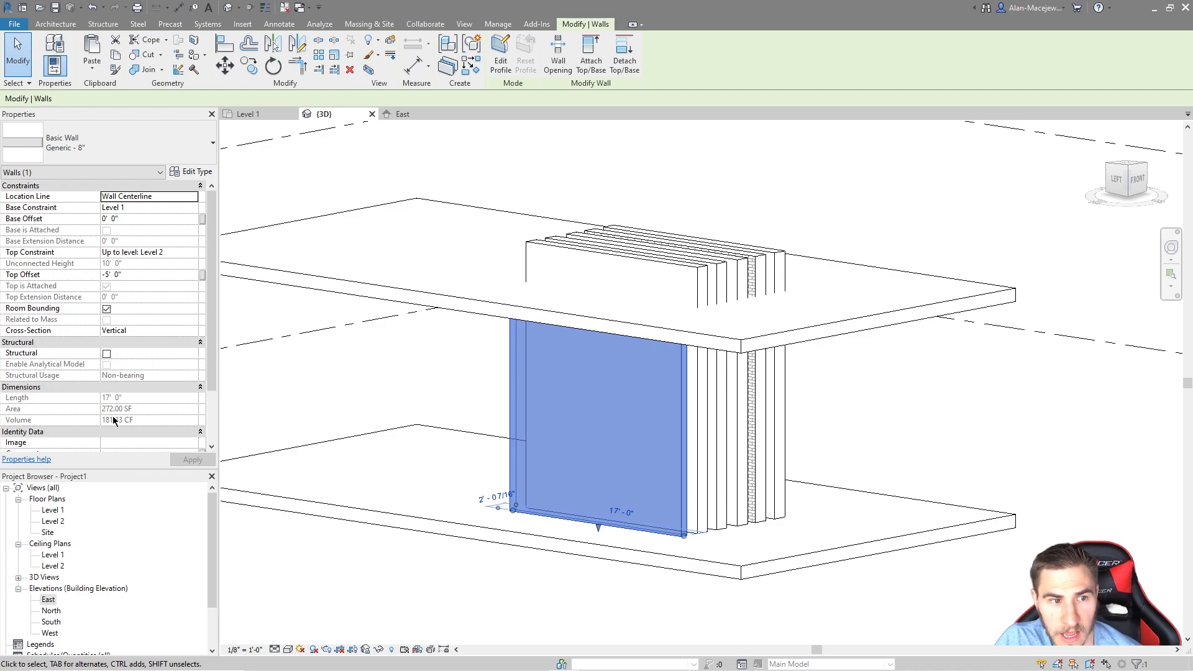
# Step: Detach the front wall from the slab so it ends 5' 0" below Level 2
pyautogui.click(892, 383)
pyautogui.click(684, 384)
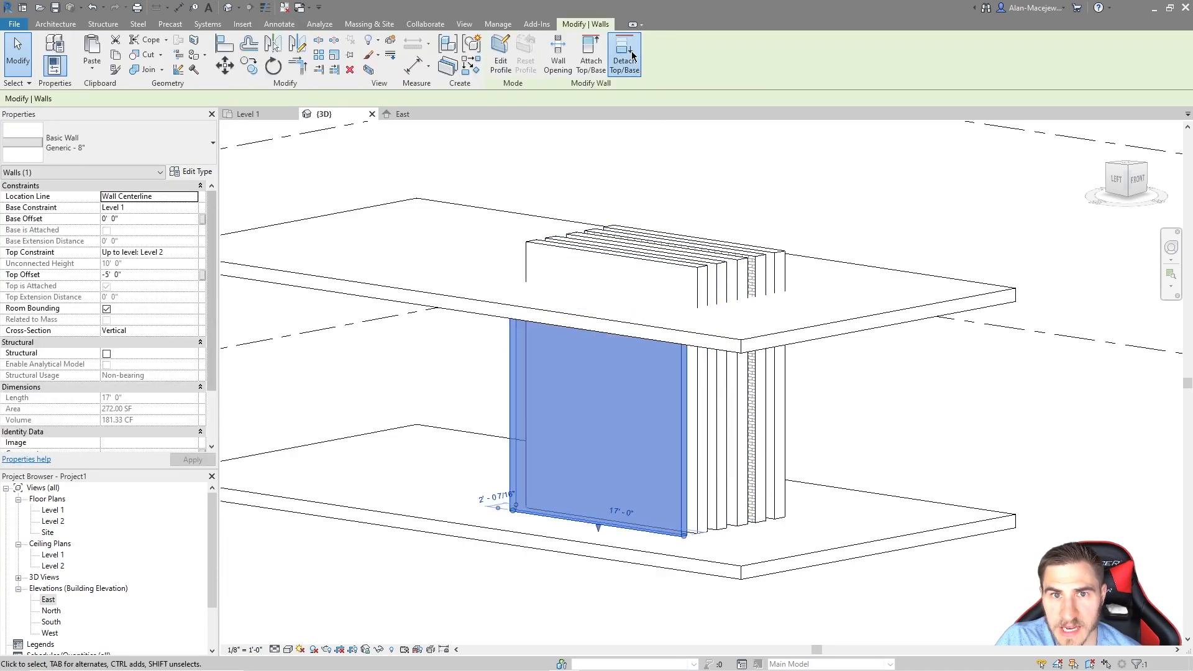
pyautogui.click(113, 98)
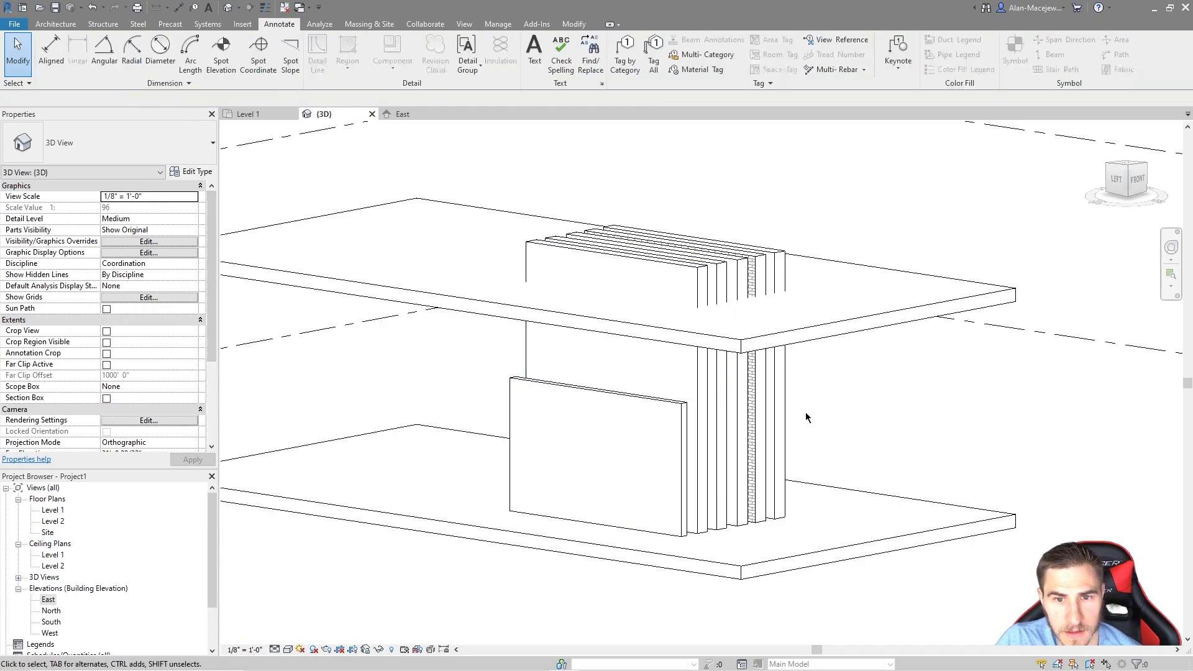
pyautogui.click(522, 435)
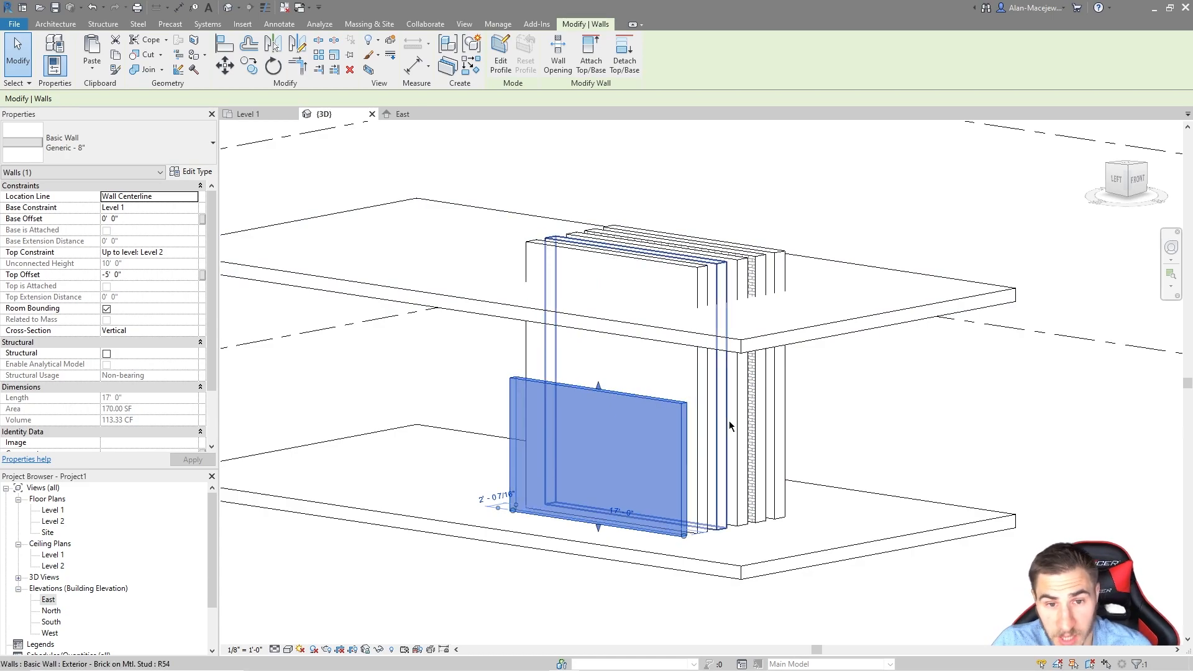
# Step: Set the front wall's Top Offset to -3', then to -10'
pyautogui.click(176, 221)
pyautogui.click(153, 273)
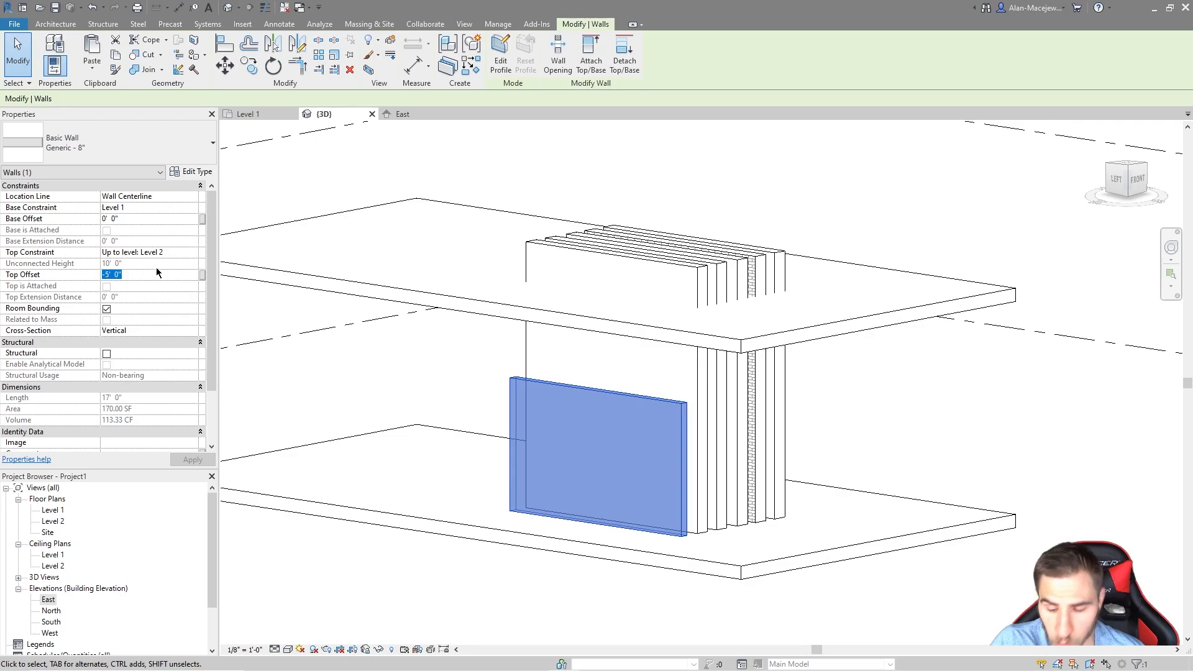
pyautogui.write('-3')
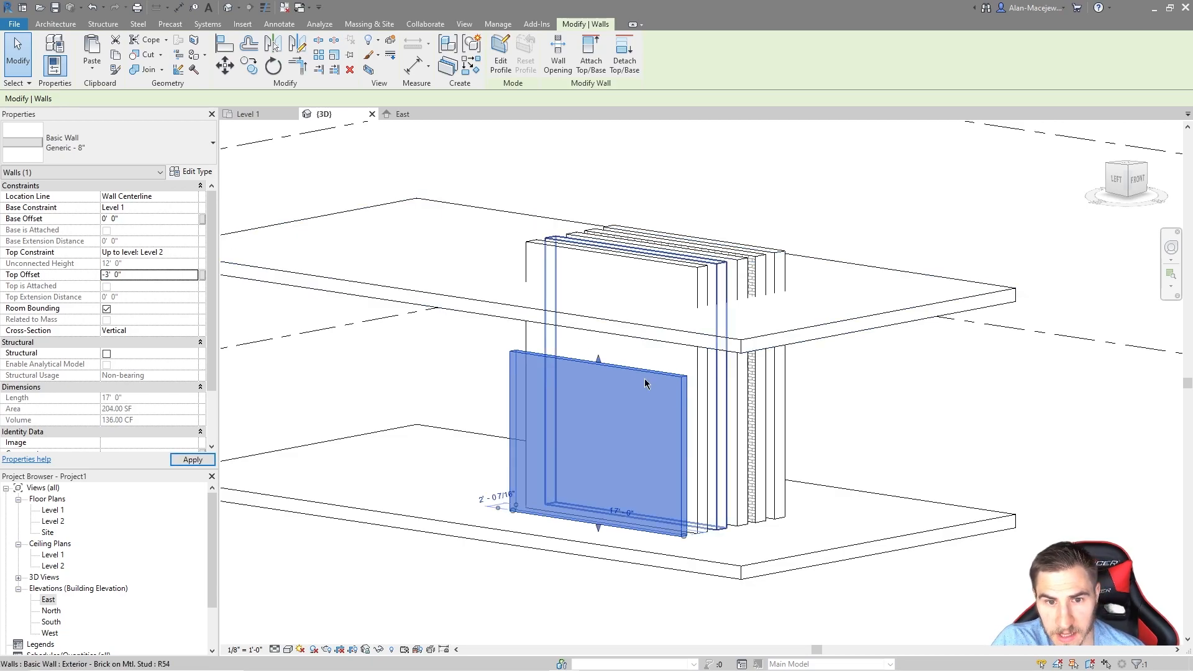
pyautogui.click(145, 274)
pyautogui.write('-10')
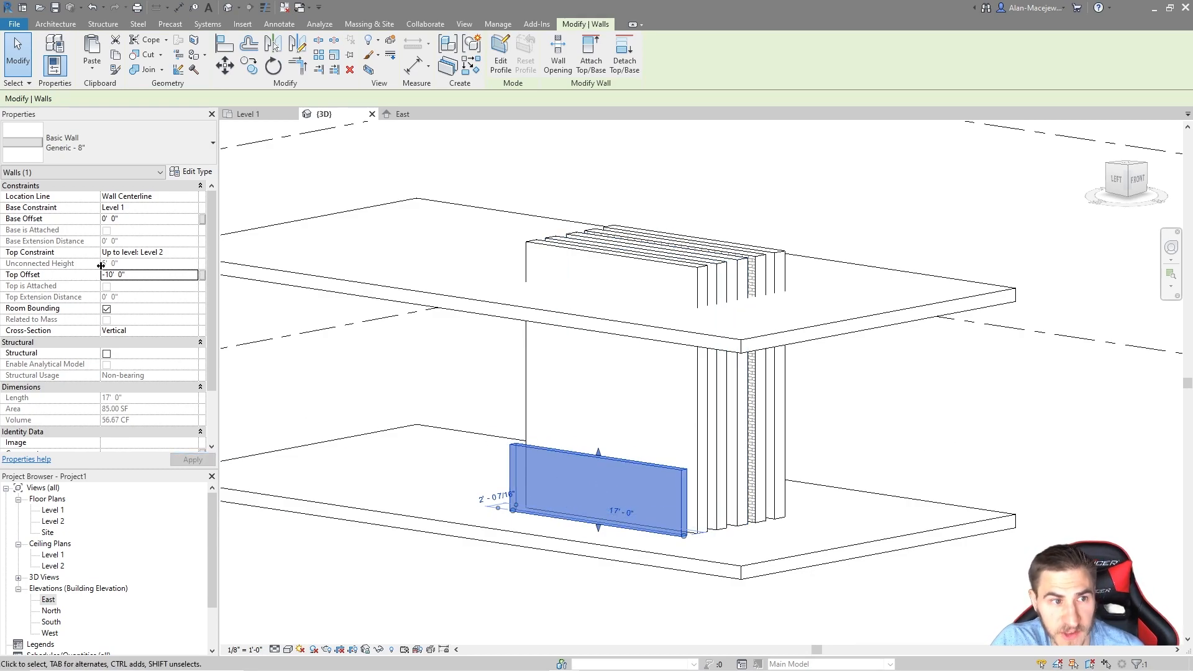
# Step: Attach the short front wall's top to the upper floor slab
pyautogui.click(615, 50)
pyautogui.press('Escape')
pyautogui.press('Escape')
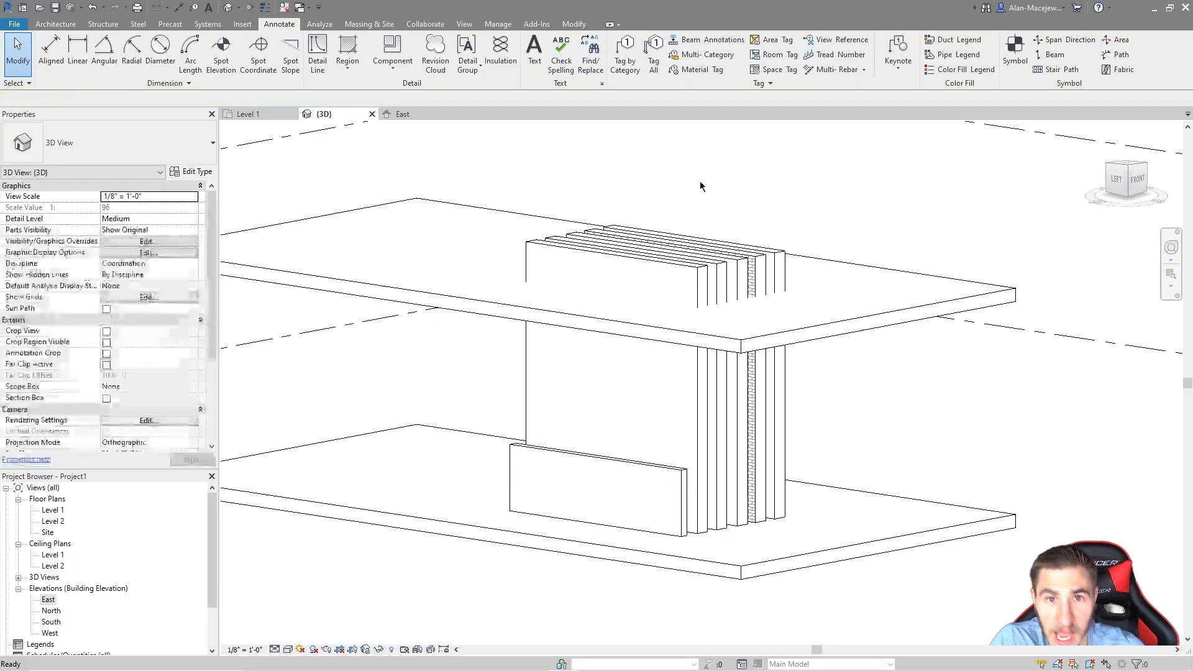
pyautogui.click(646, 467)
pyautogui.click(591, 53)
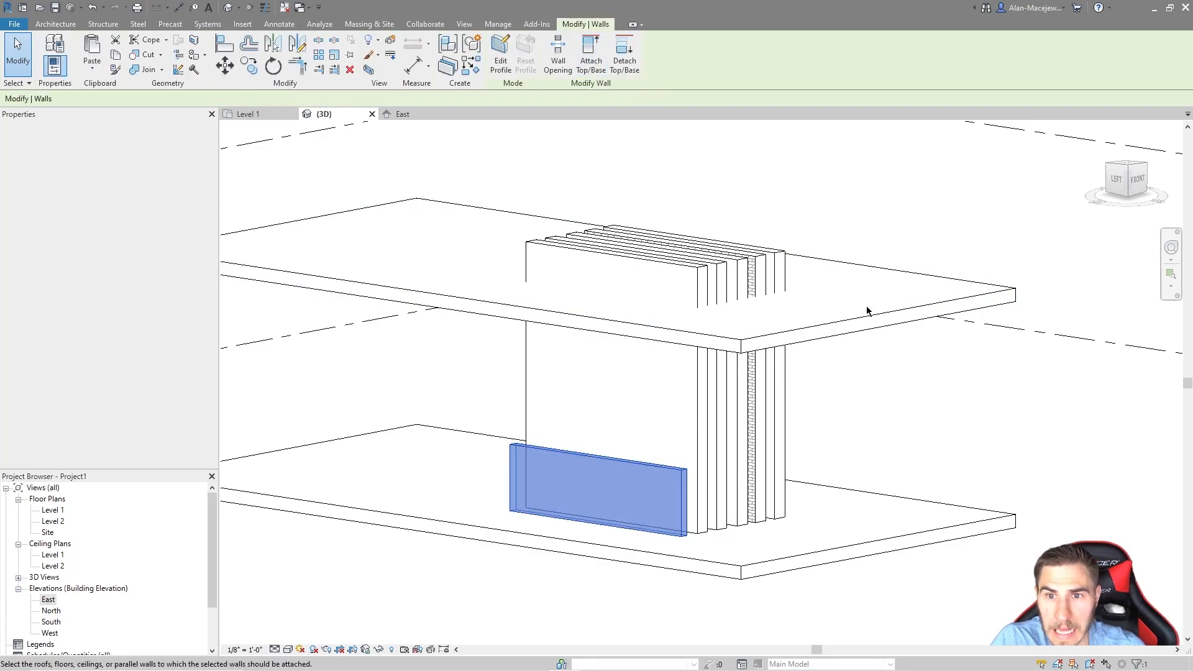
pyautogui.click(901, 320)
pyautogui.press('Escape')
pyautogui.press('Escape')
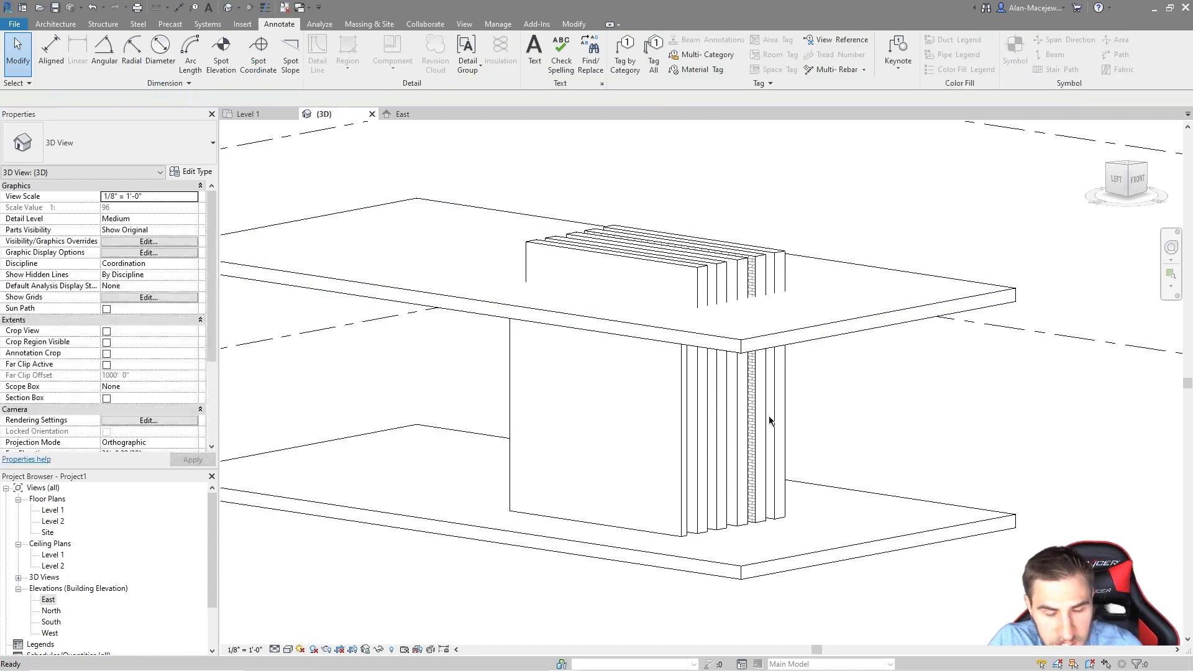
pyautogui.click(680, 410)
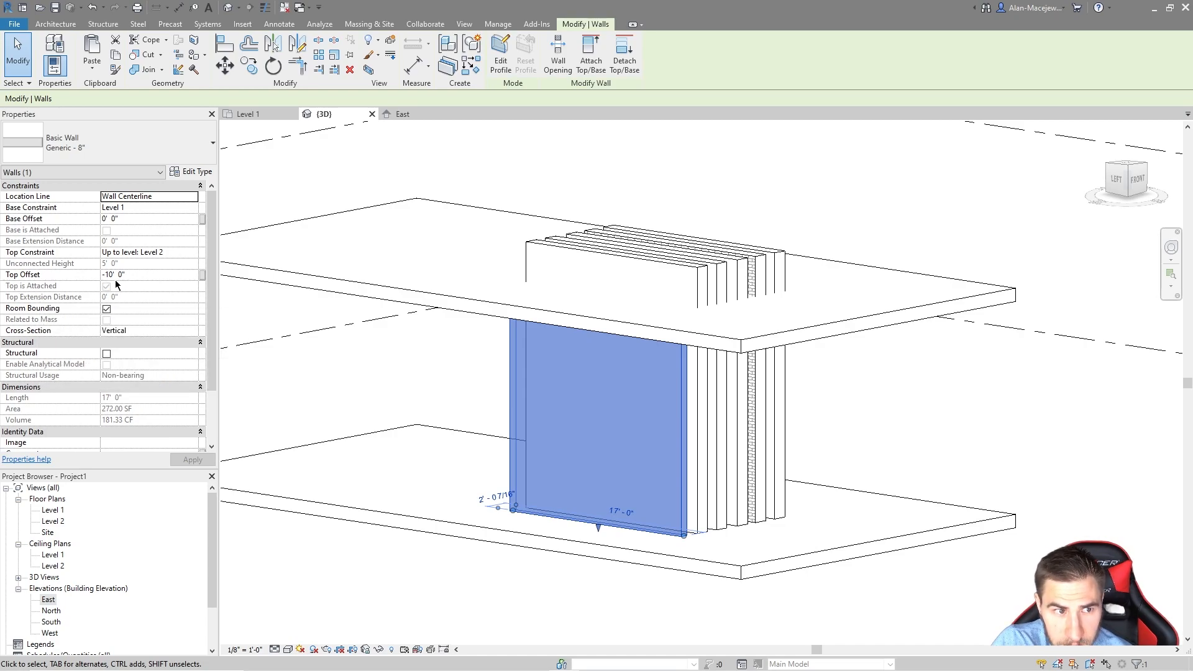
# Step: Attach the front wall's base to the lower floor slab
pyautogui.click(591, 62)
pyautogui.click(154, 99)
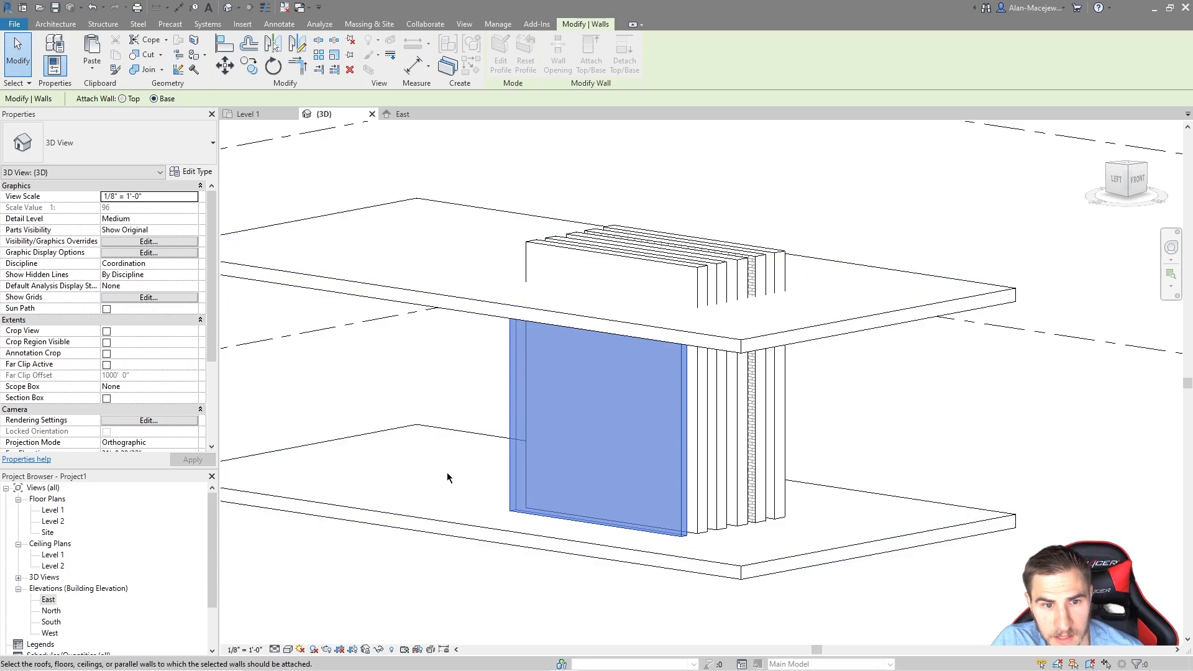
pyautogui.click(479, 538)
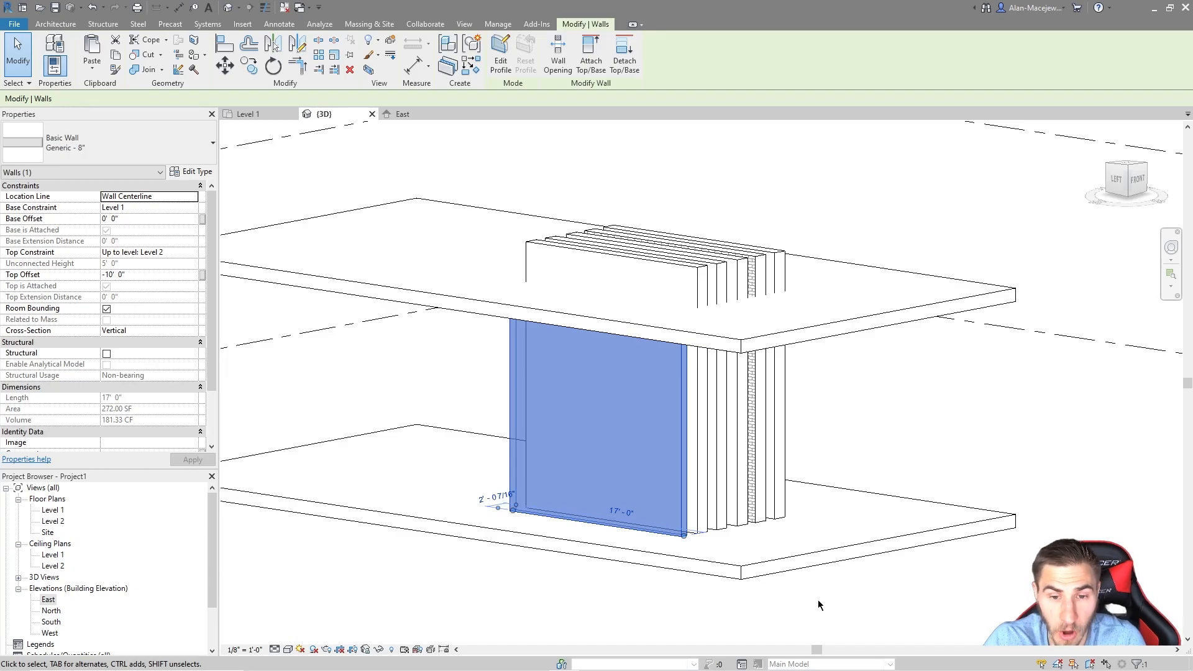
pyautogui.press('Escape')
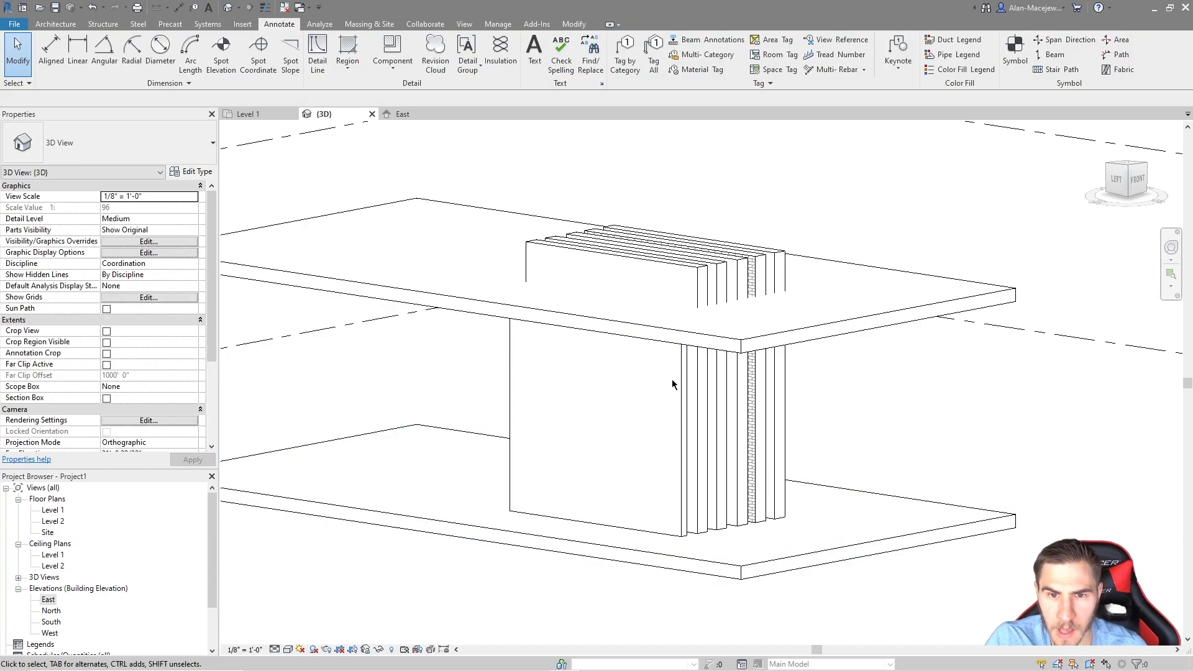
pyautogui.click(671, 379)
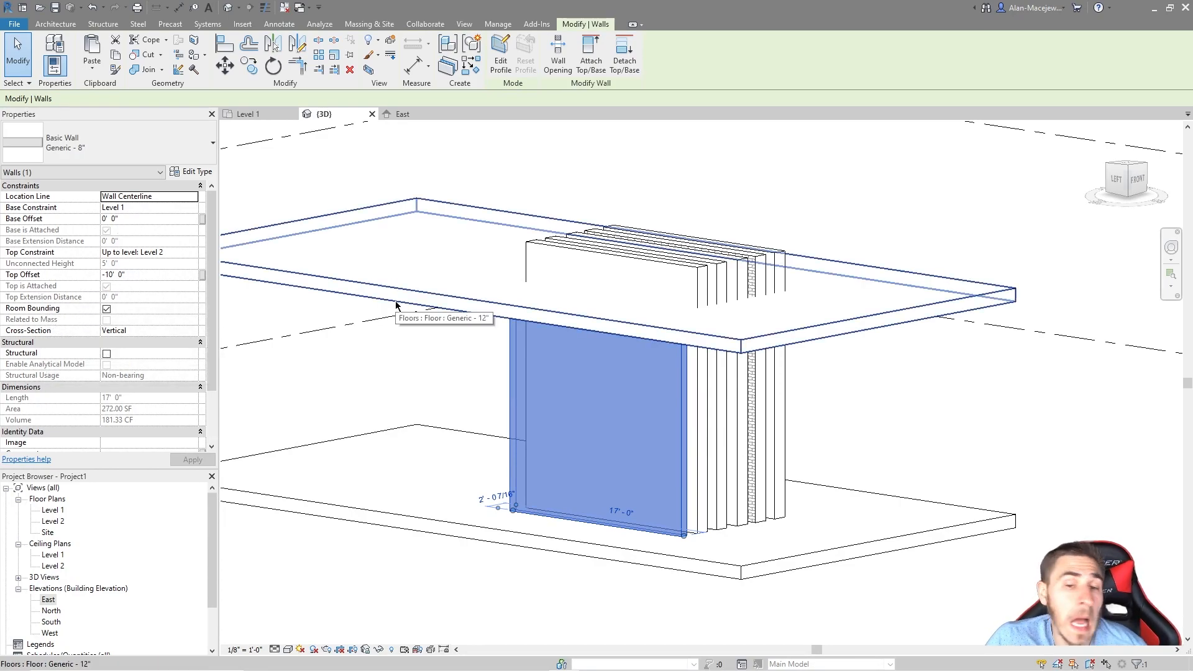
# Step: Detach the front wall from the upper slab, leaving it 5' 0" tall at 85.00 SF
pyautogui.click(631, 52)
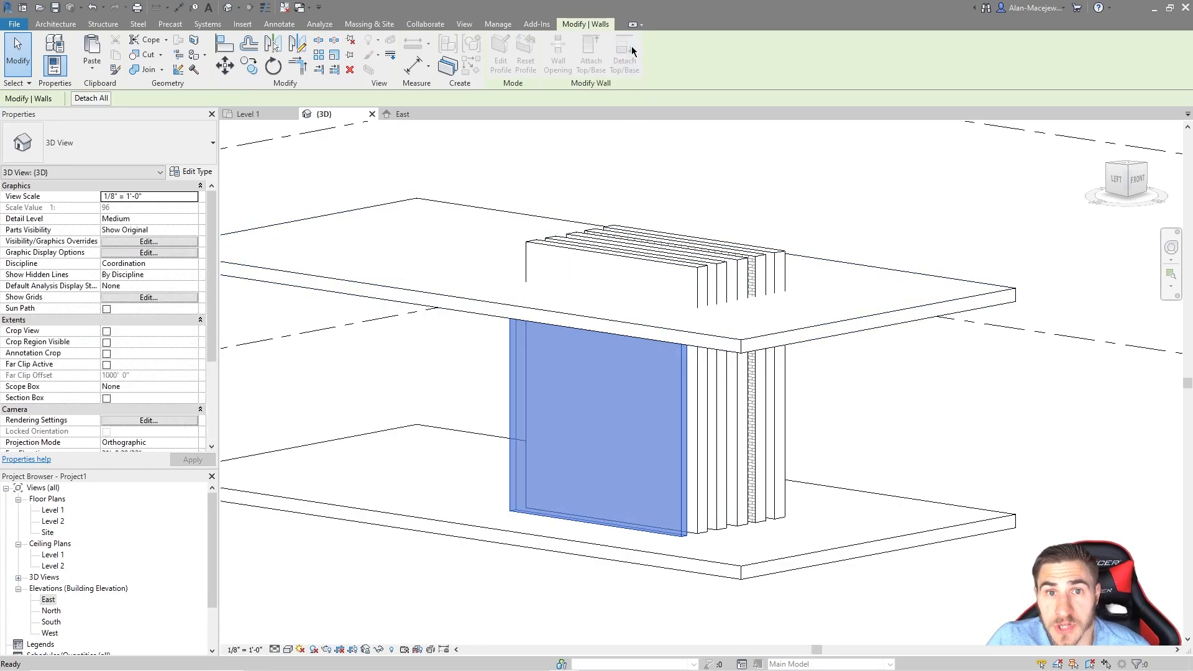
pyautogui.click(91, 99)
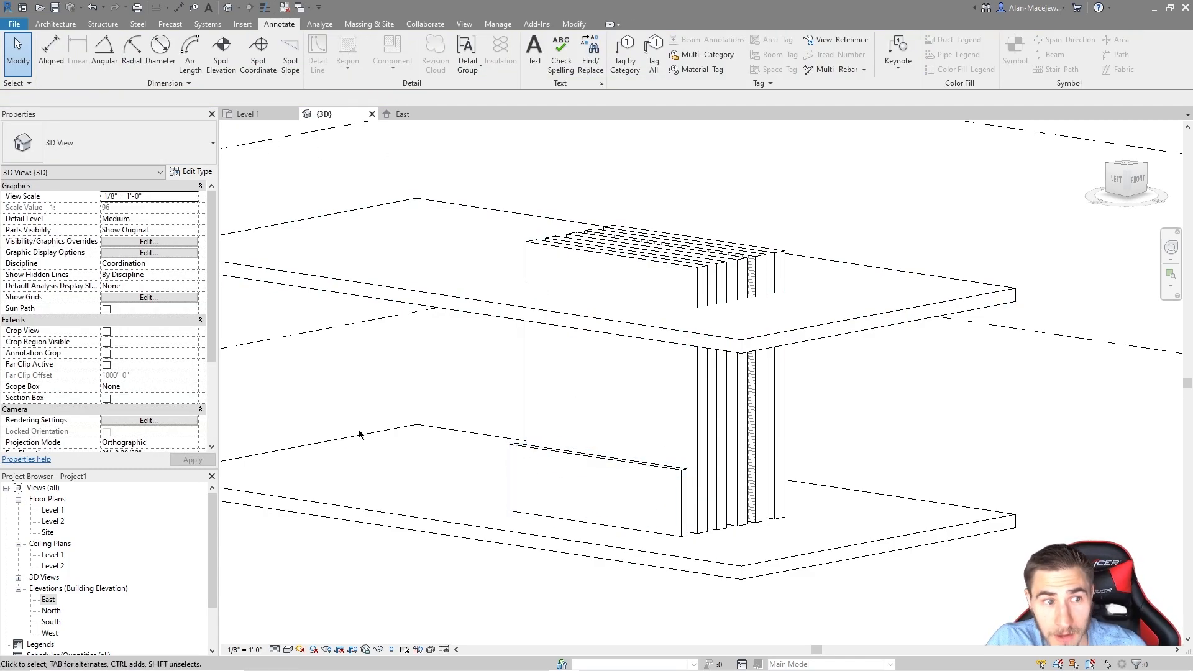
pyautogui.click(550, 454)
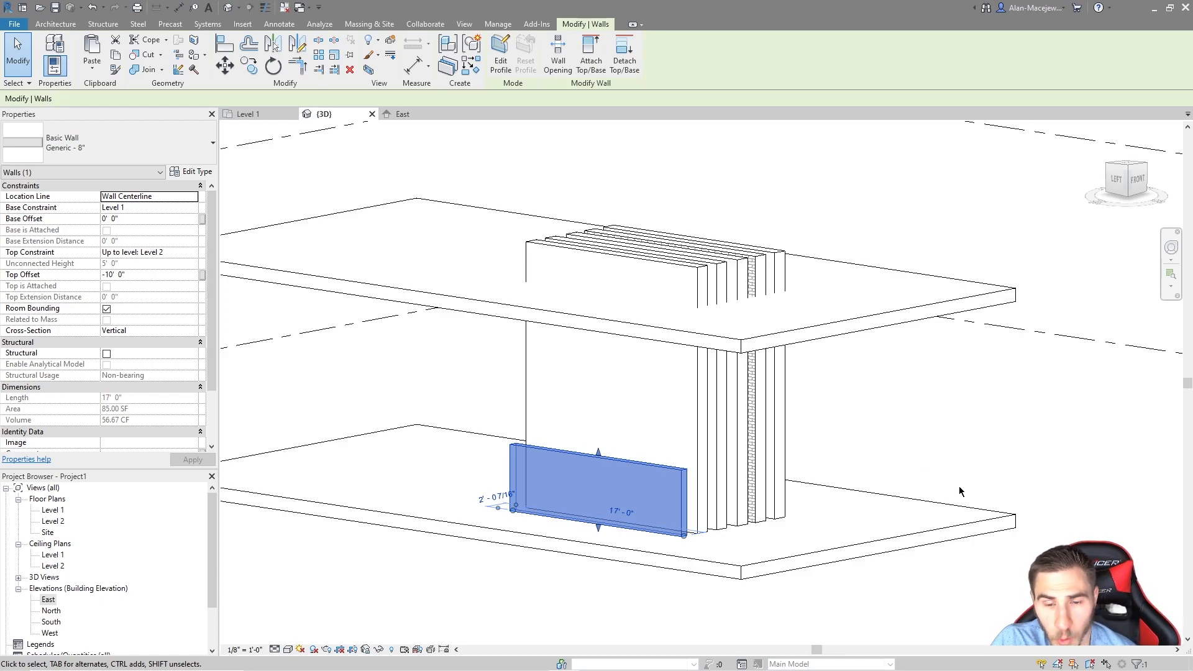
# Step: Switch to the Level 1 floor plan and select the leftmost wall
pyautogui.click(247, 113)
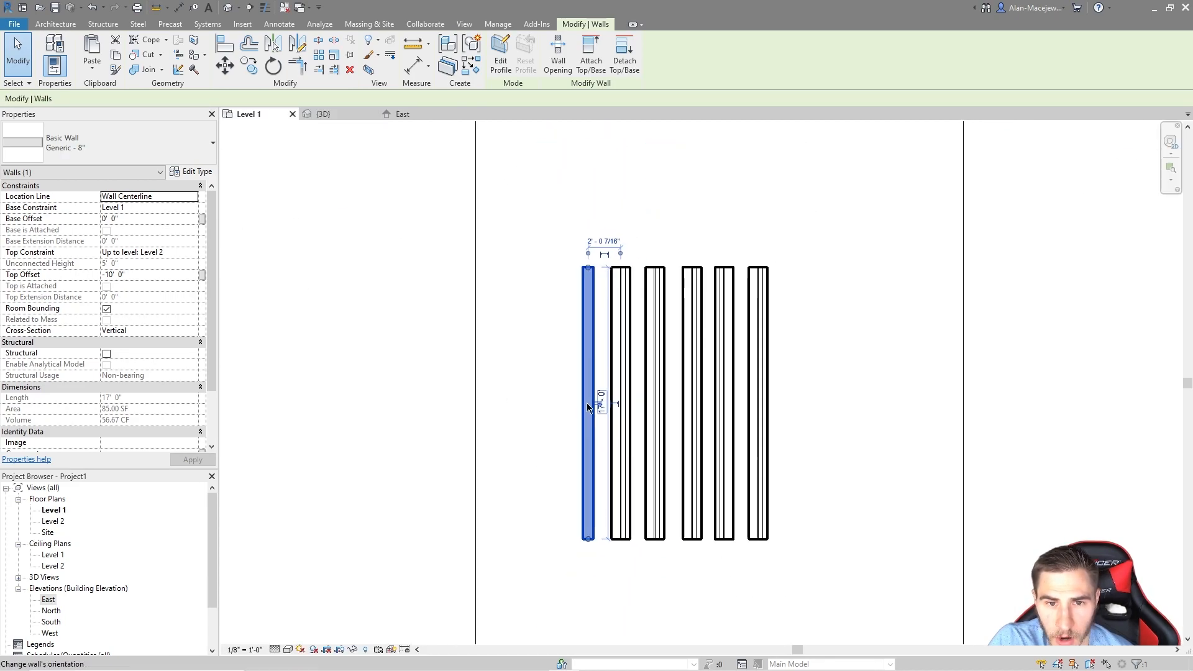
pyautogui.click(548, 447)
pyautogui.scroll(1, 562, 426)
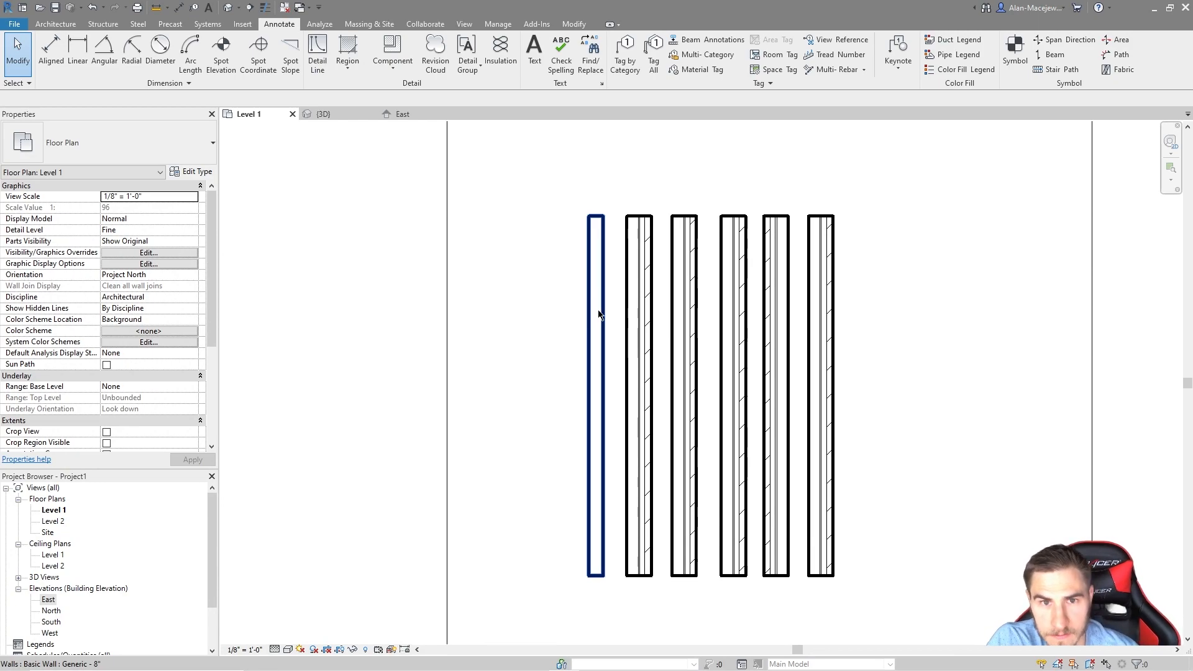
pyautogui.click(600, 380)
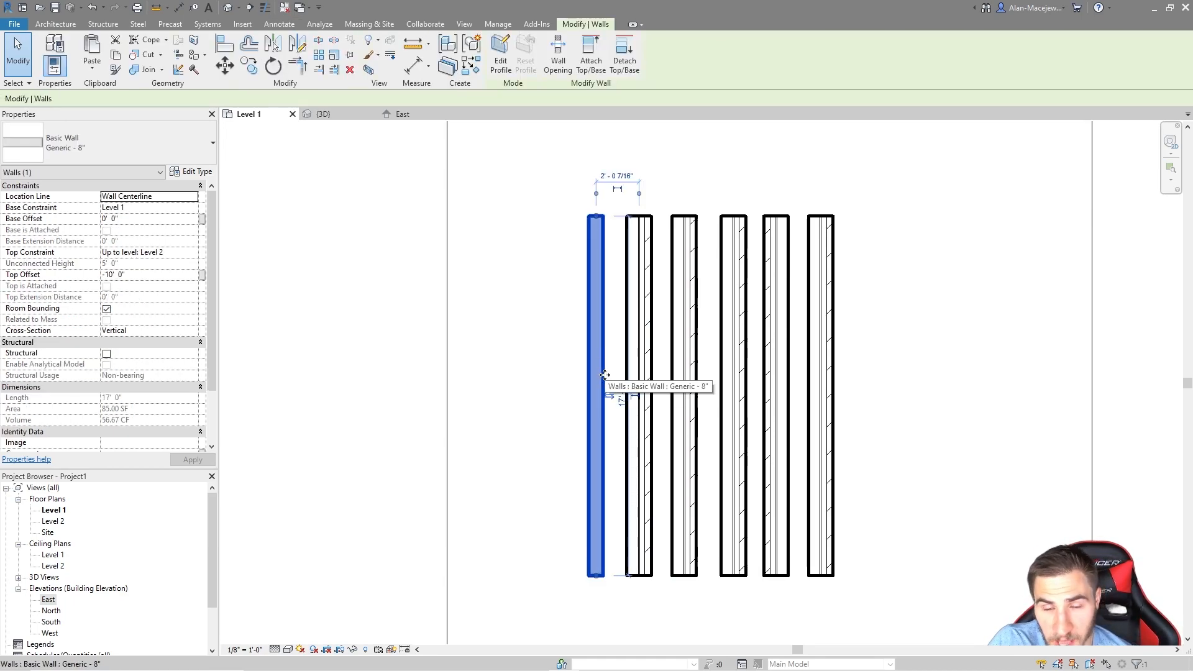
pyautogui.click(513, 449)
pyautogui.click(600, 393)
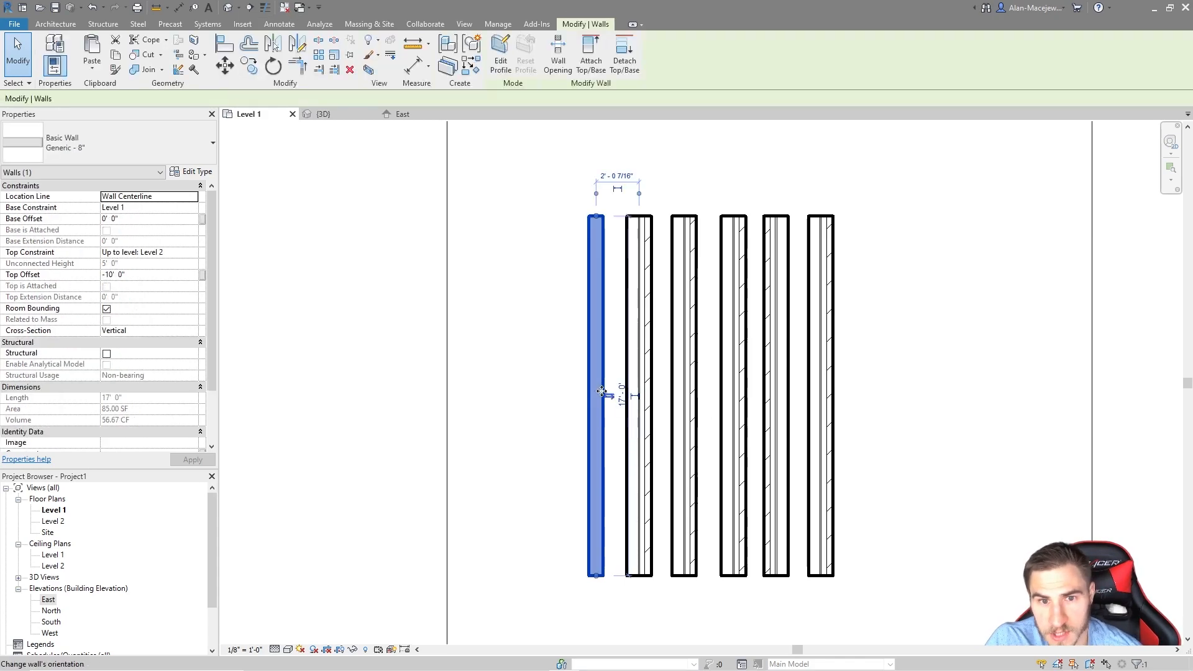
pyautogui.click(523, 438)
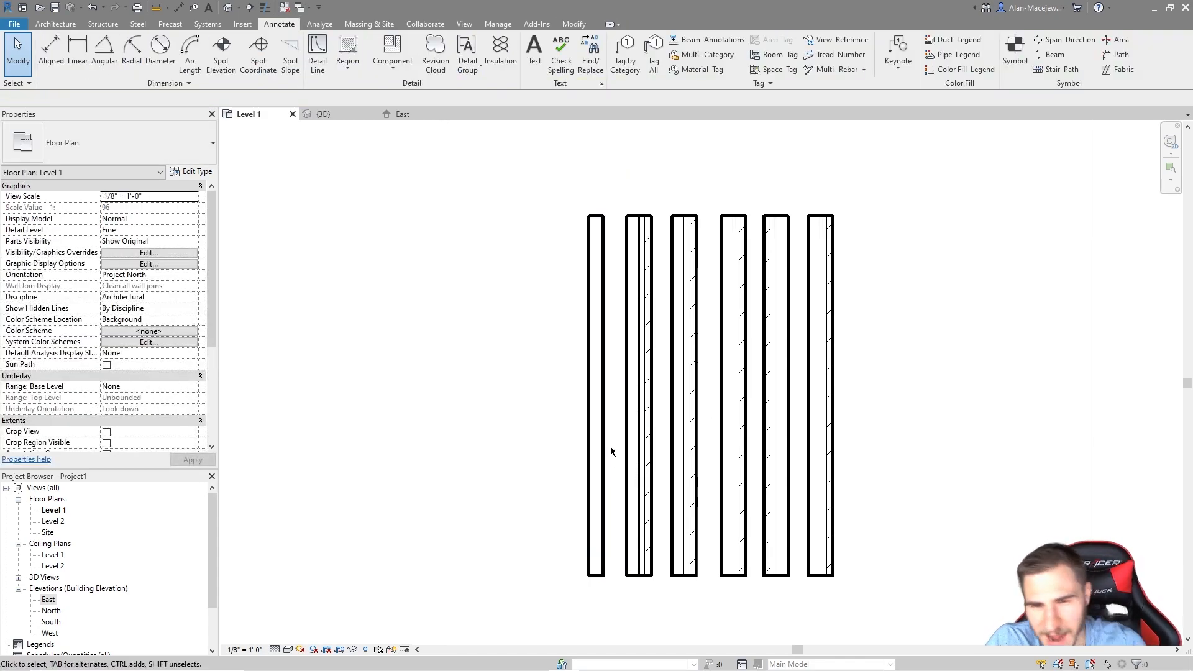
pyautogui.click(600, 395)
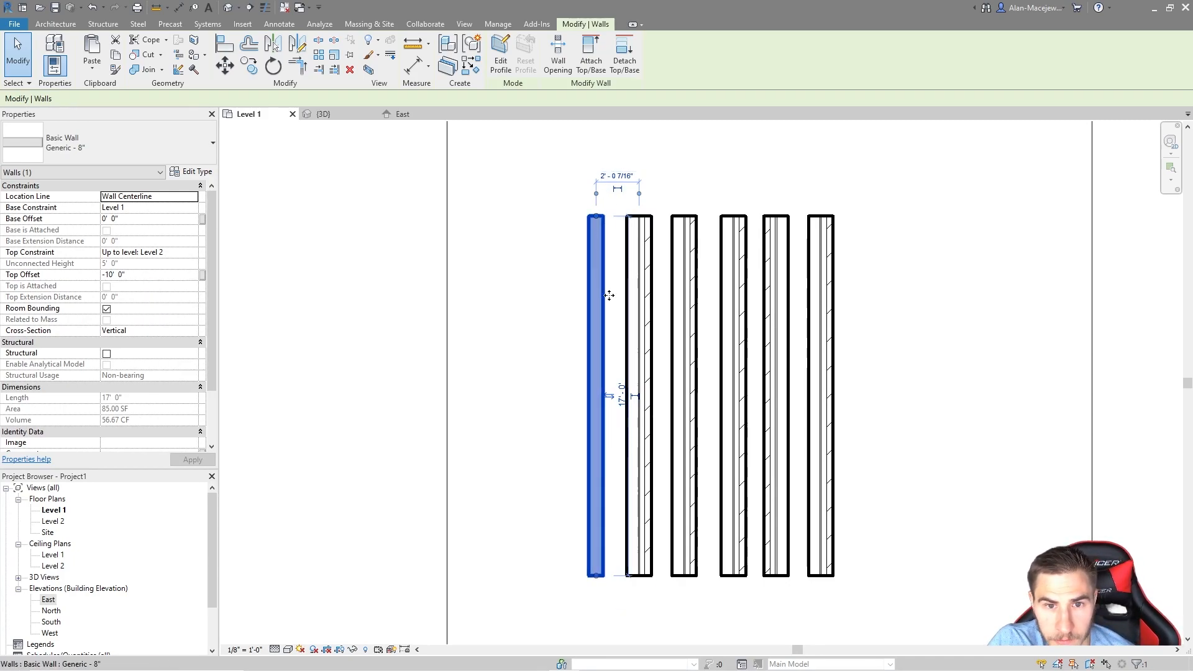
# Step: Extend the Level 1 floor boundary leftward and drag the leftmost wall 18' 6" from the brick walls
pyautogui.moveTo(421, 265); pyautogui.dragTo(467, 263, button='middle')
pyautogui.scroll(-2, 447, 359)
pyautogui.moveTo(708, 397); pyautogui.dragTo(733, 335, button='middle')
pyautogui.scroll(-2, 609, 338)
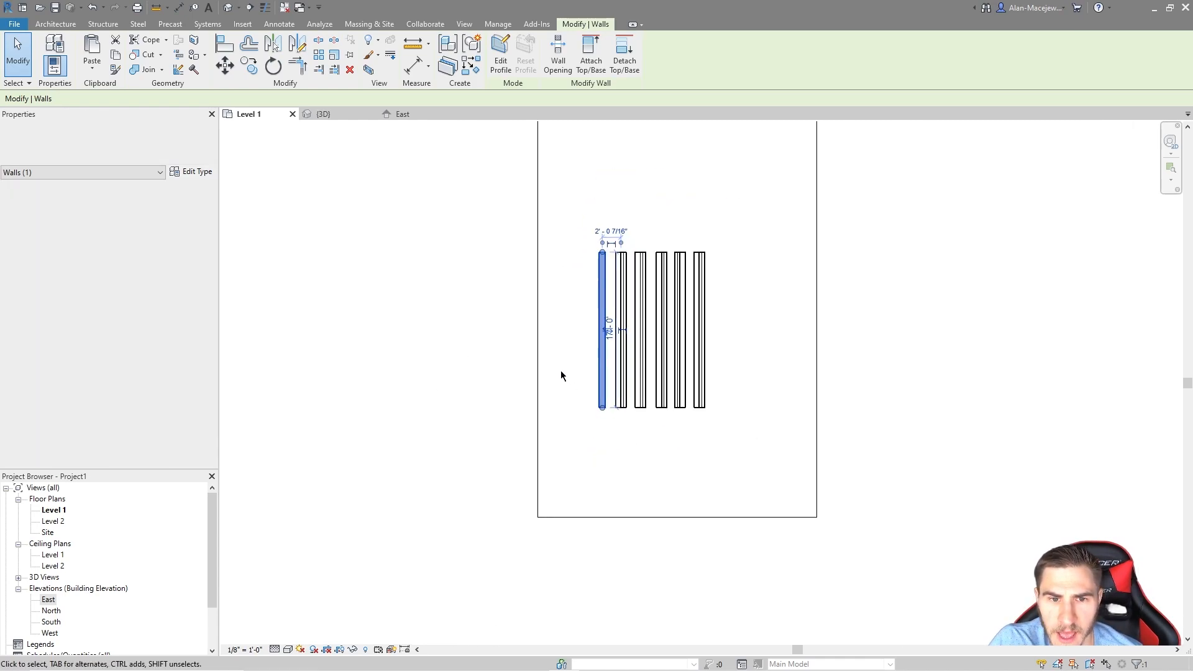
pyautogui.click(536, 363)
pyautogui.doubleClick(536, 312)
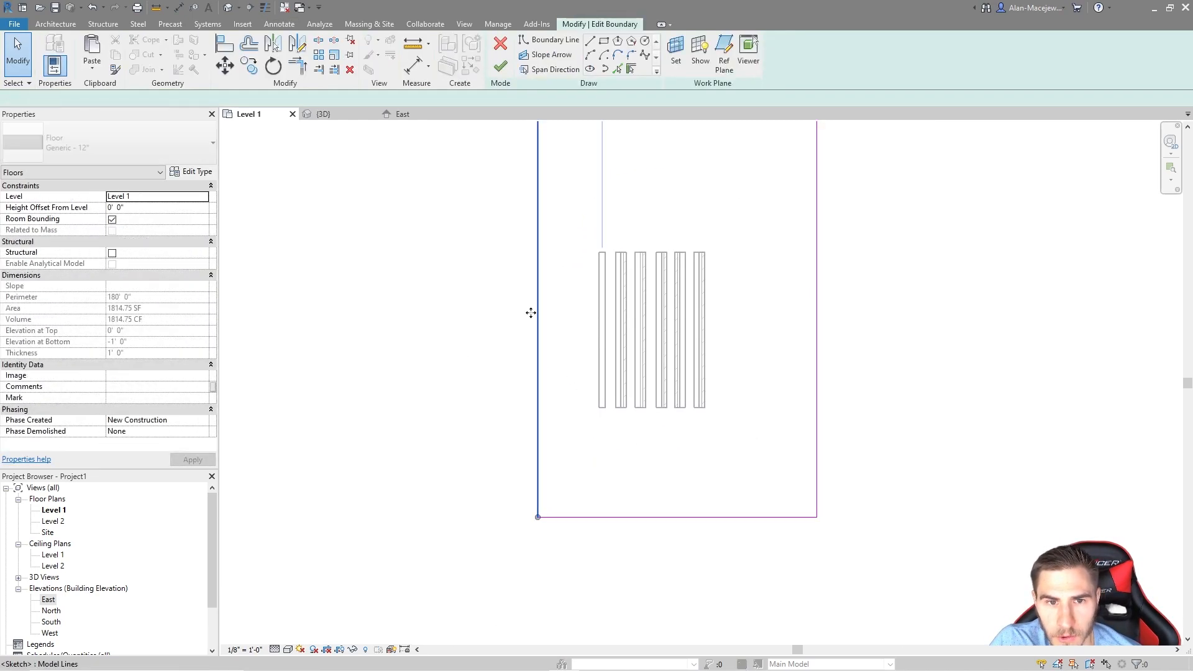
pyautogui.click(501, 66)
pyautogui.click(602, 298)
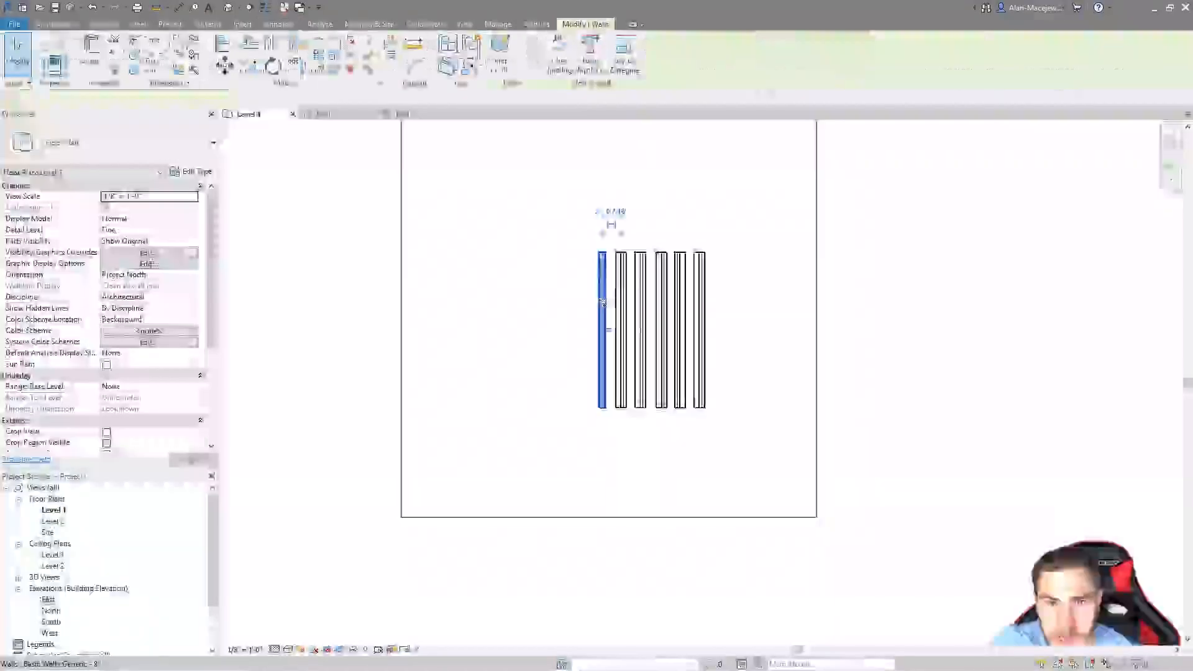
pyautogui.moveTo(599, 299); pyautogui.dragTo(435, 309)
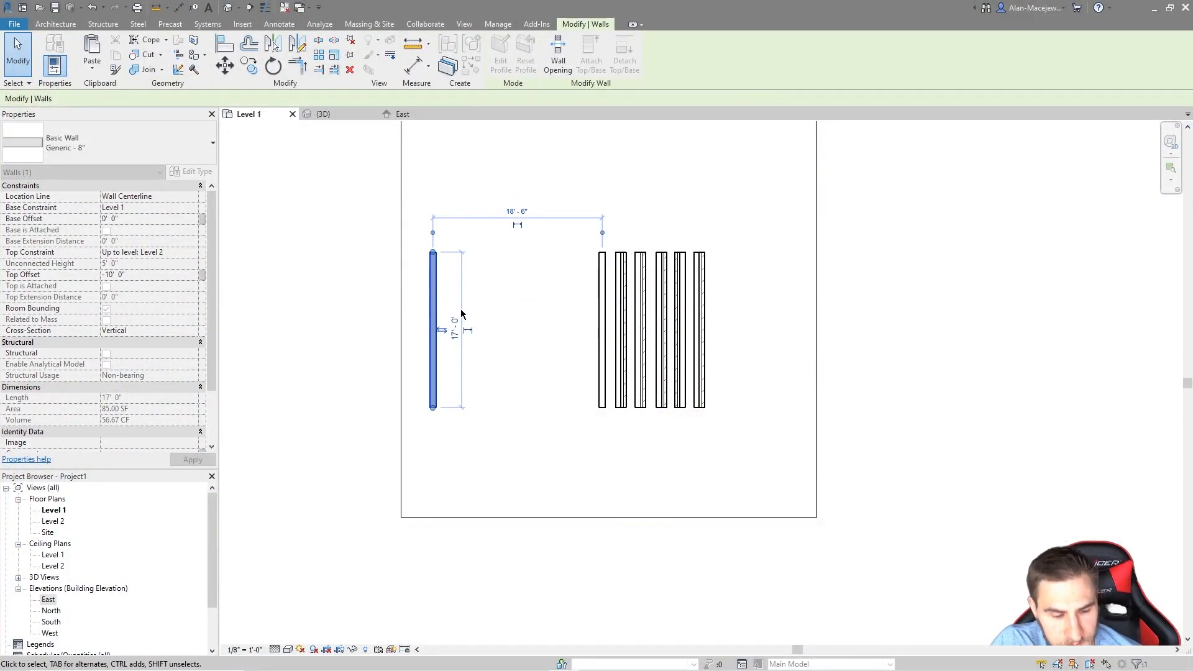
# Step: Draw three chained walls (WA) from the left wall's top around to its bottom, forming a 14' 6" rectangle
pyautogui.press('w')
pyautogui.press('a')
pyautogui.click(433, 252)
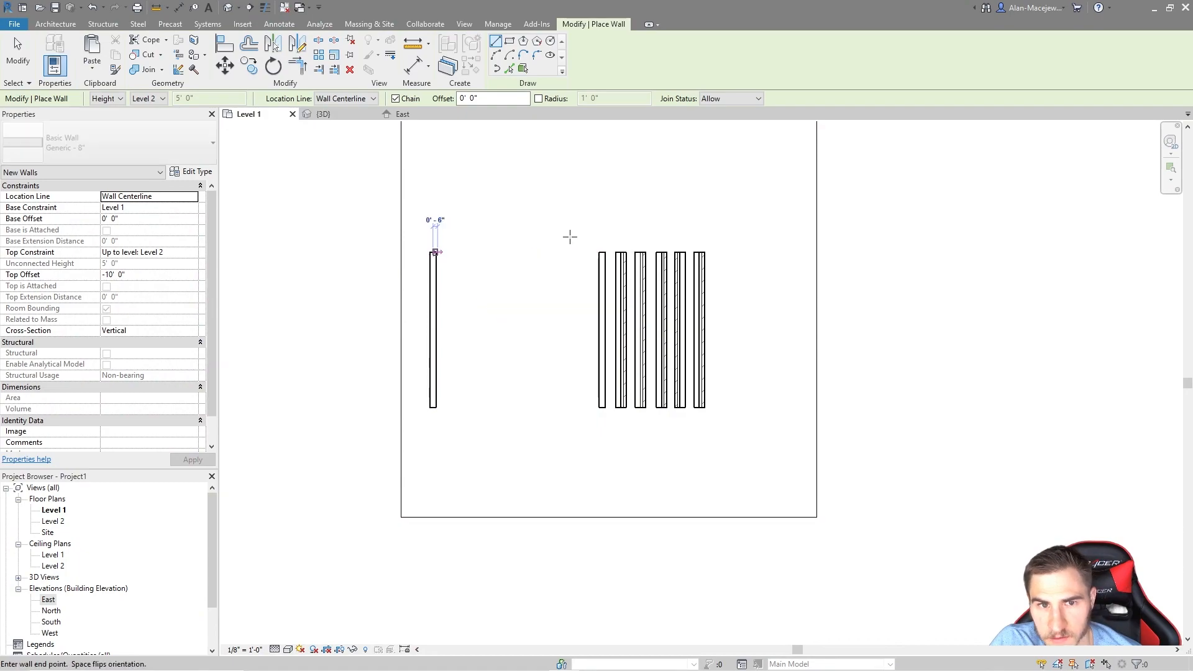
pyautogui.click(566, 252)
pyautogui.click(565, 408)
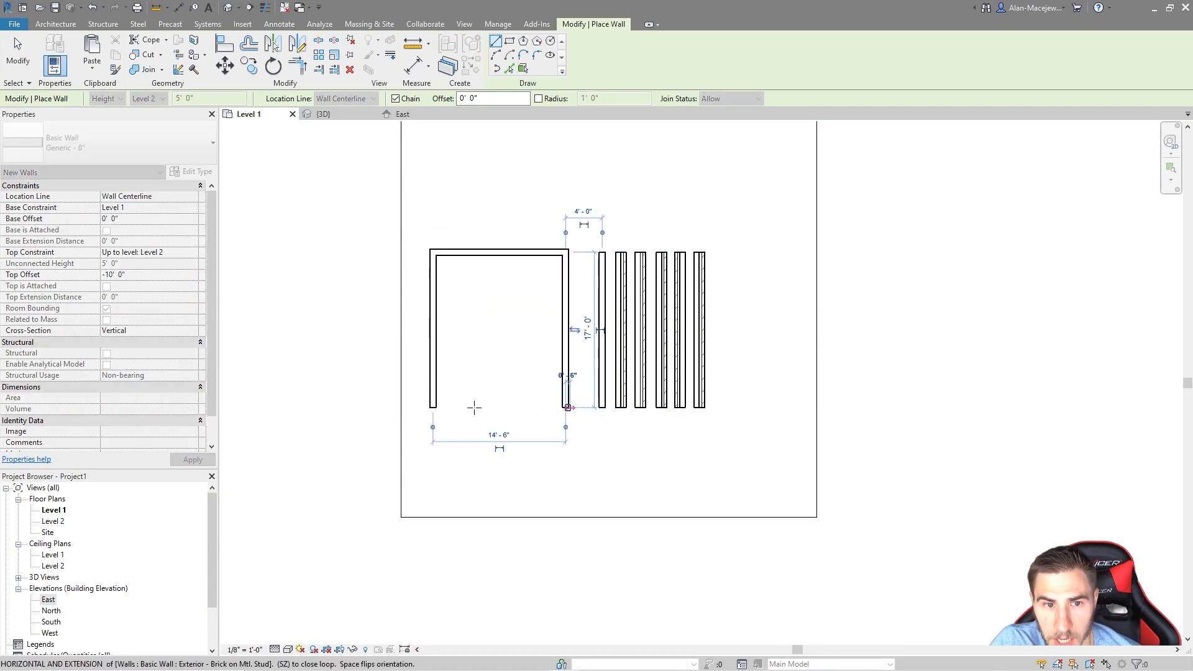
pyautogui.click(433, 409)
pyautogui.press('Escape')
pyautogui.press('Escape')
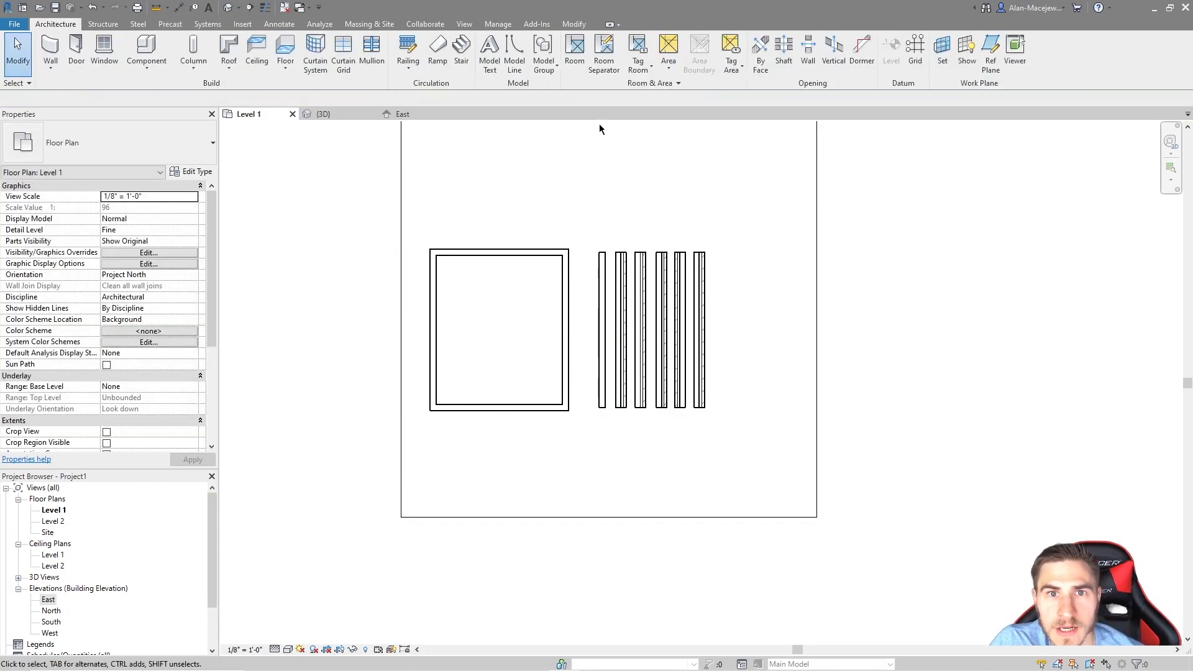
# Step: Place Room 1 inside the enclosed rectangle
pyautogui.click(572, 46)
pyautogui.click(492, 328)
pyautogui.press('Escape')
pyautogui.press('Escape')
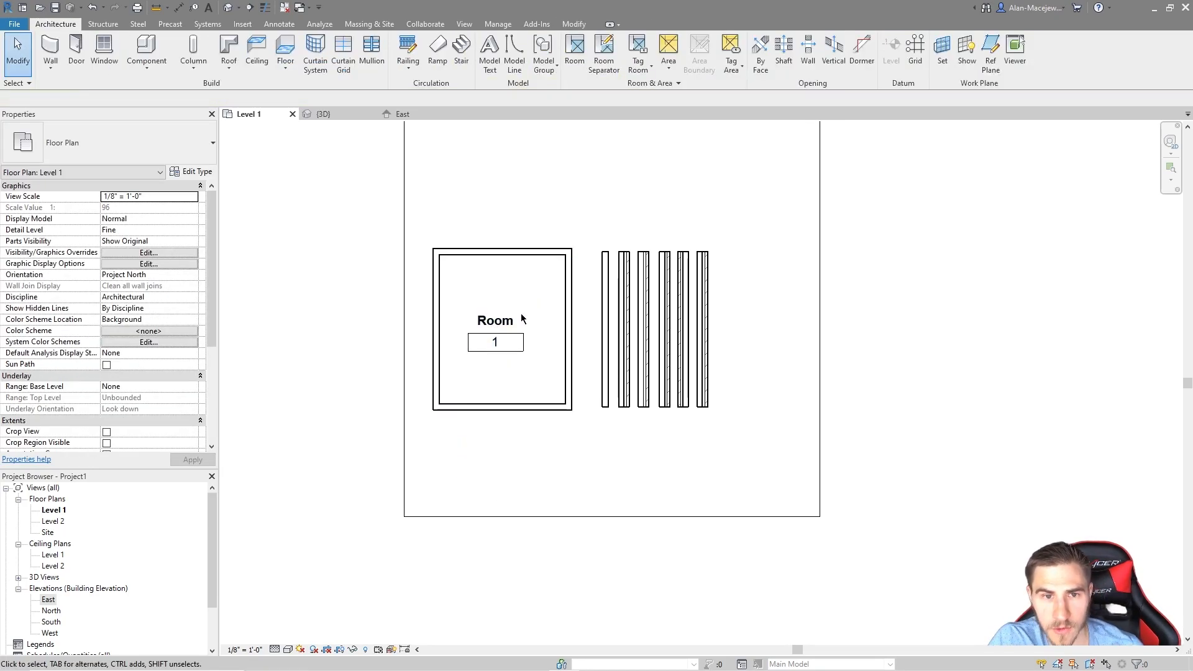
pyautogui.click(566, 287)
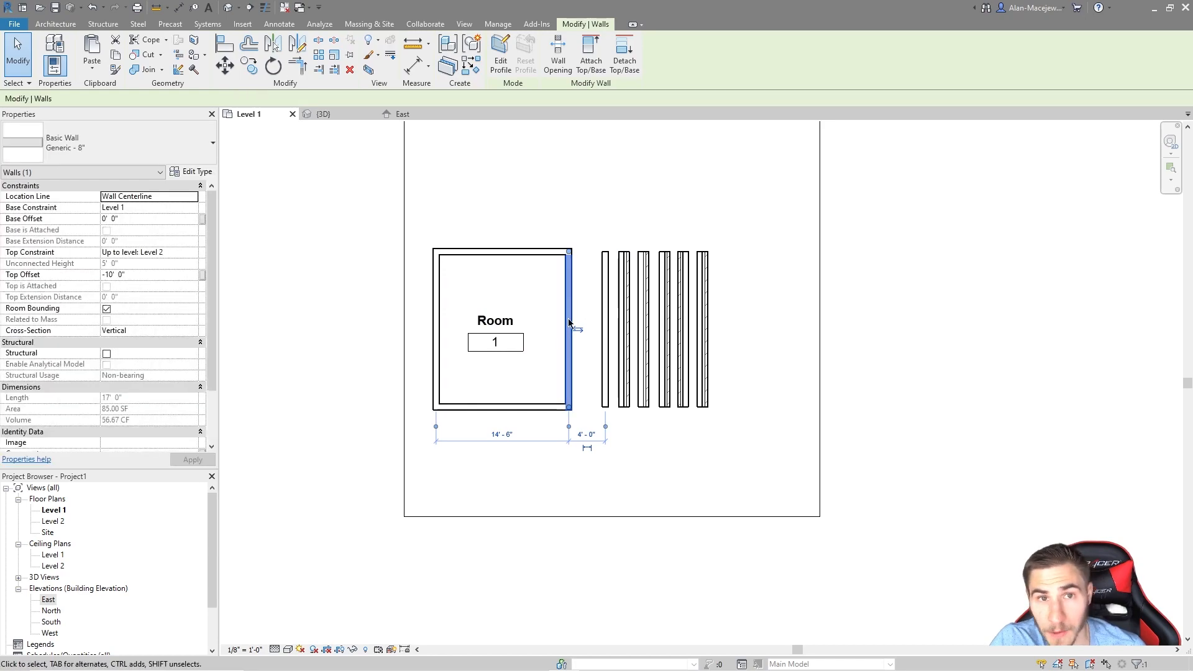
pyautogui.scroll(2, 459, 255)
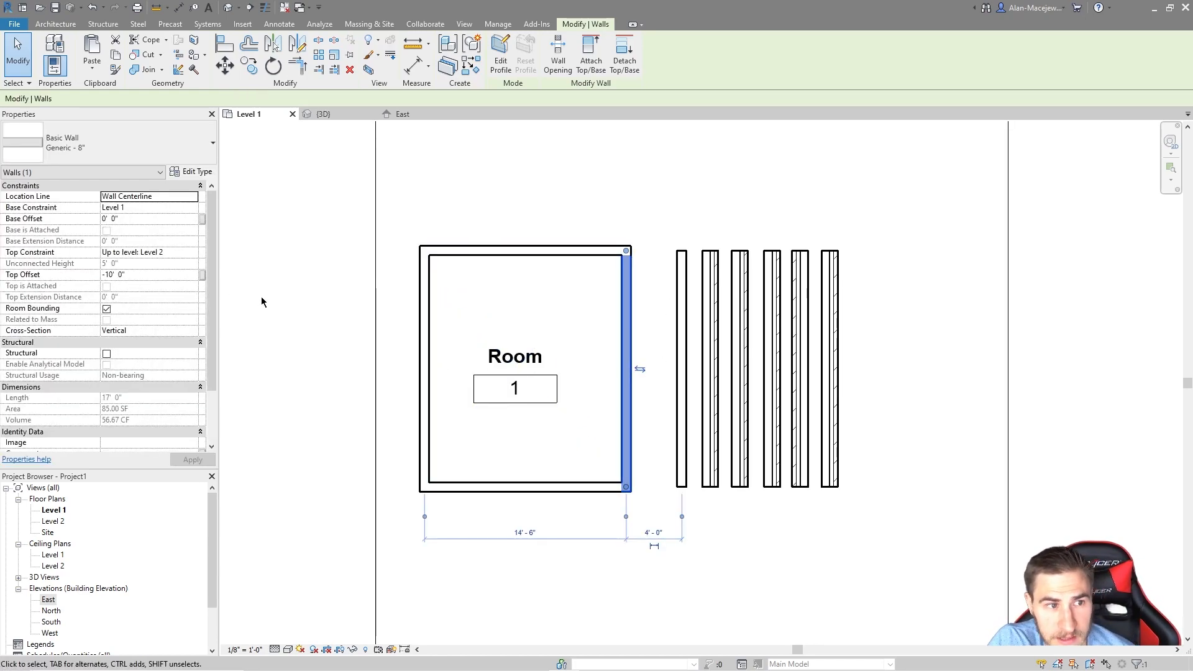
# Step: Turn off Room Bounding on the right wall and dismiss the unenclosed-room warning
pyautogui.click(107, 309)
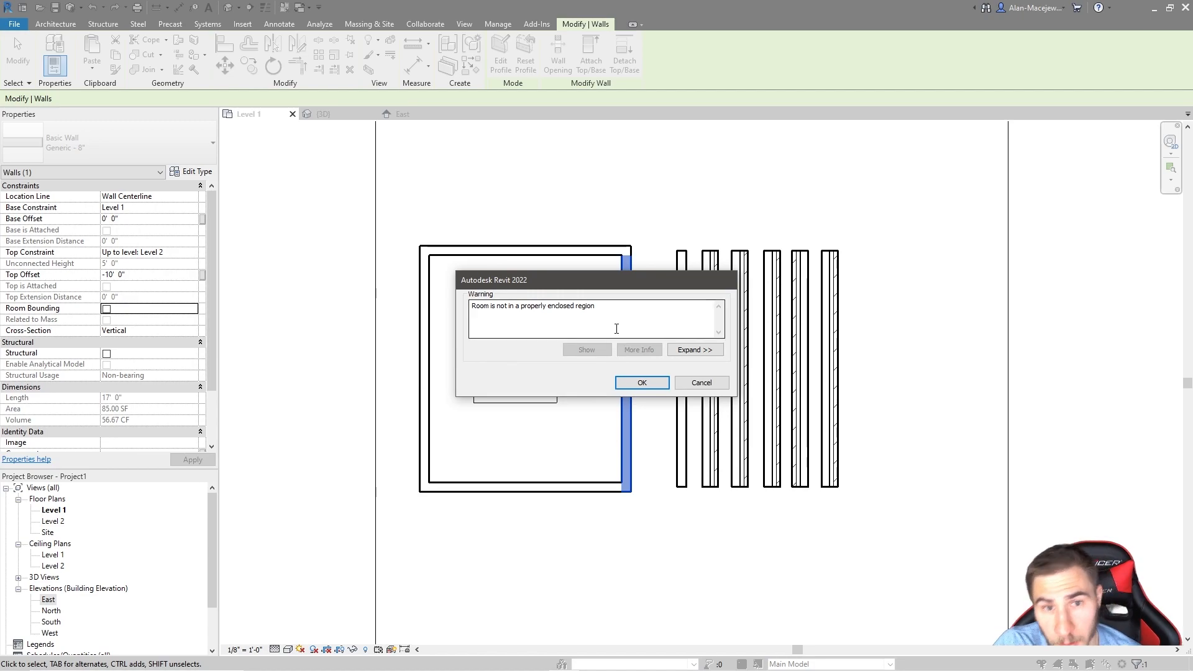
pyautogui.click(640, 383)
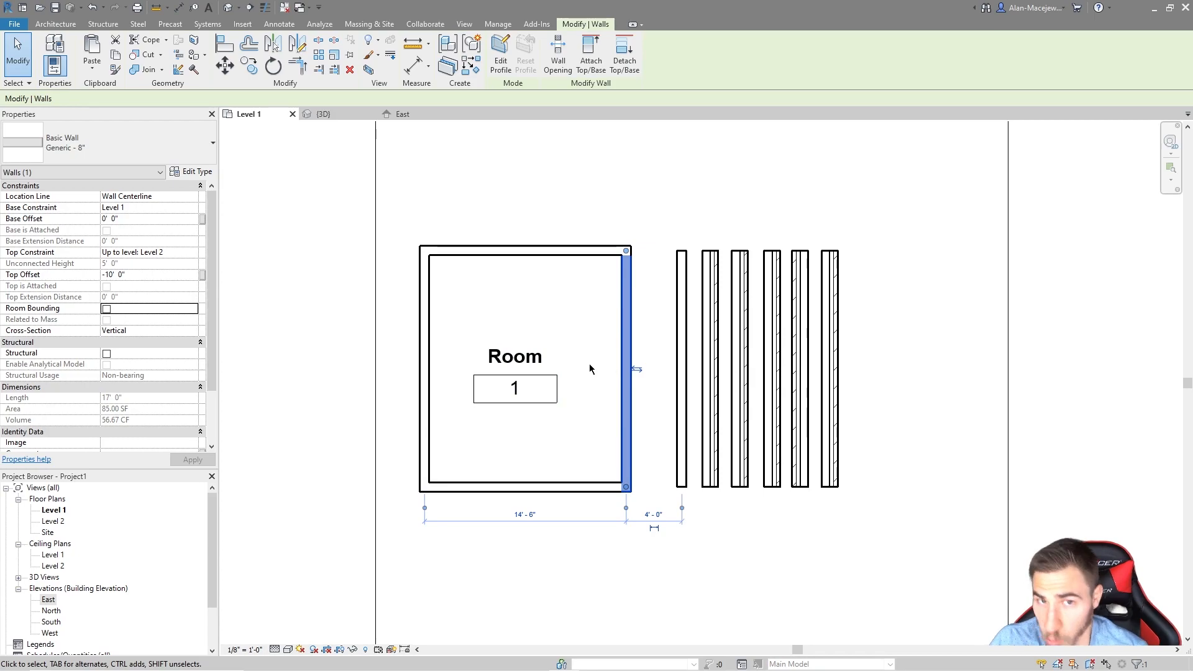
pyautogui.click(652, 285)
pyautogui.click(627, 326)
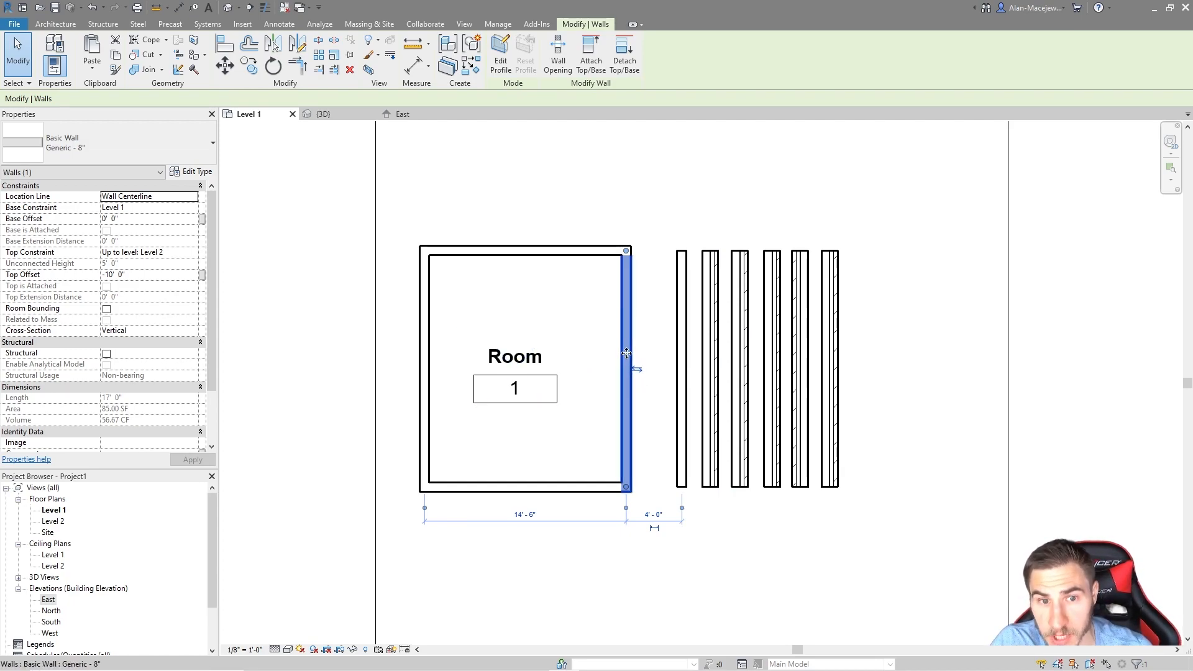
# Step: Inspect the Room 1 tag and room, nudging the room marker and returning it
pyautogui.click(516, 387)
pyautogui.click(600, 356)
pyautogui.click(534, 377)
pyautogui.moveTo(563, 325); pyautogui.dragTo(574, 98)
pyautogui.moveTo(575, 358); pyautogui.dragTo(575, 349)
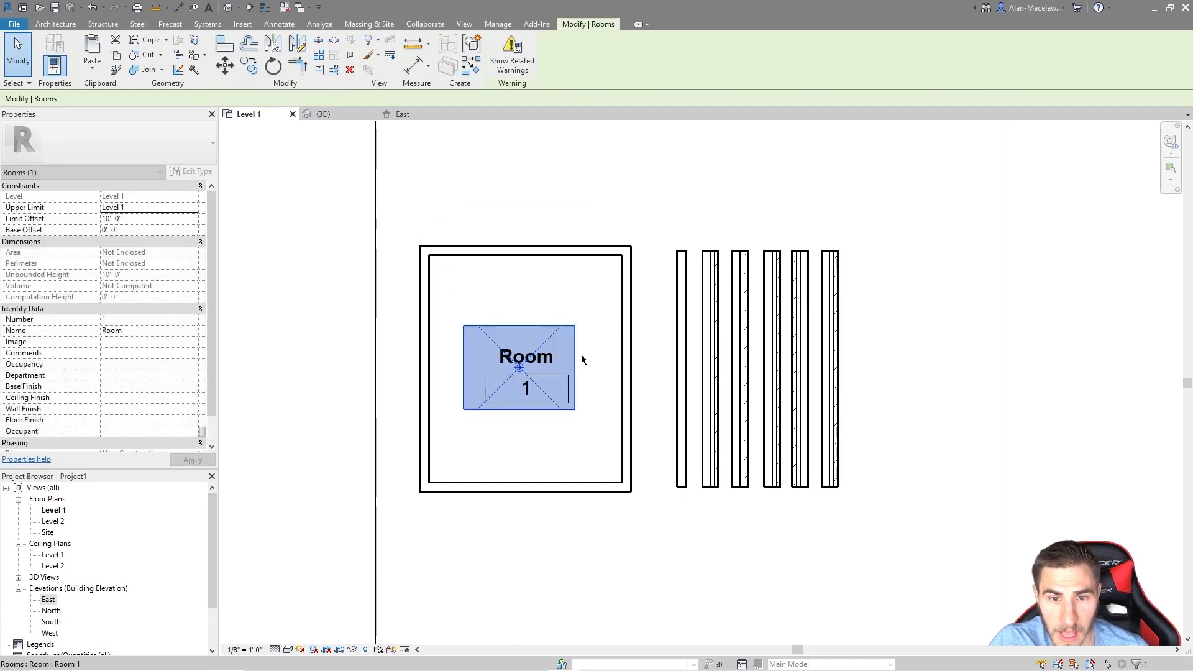
# Step: Re-enable Room Bounding on the right wall so Room 1 is enclosed by four walls
pyautogui.click(622, 390)
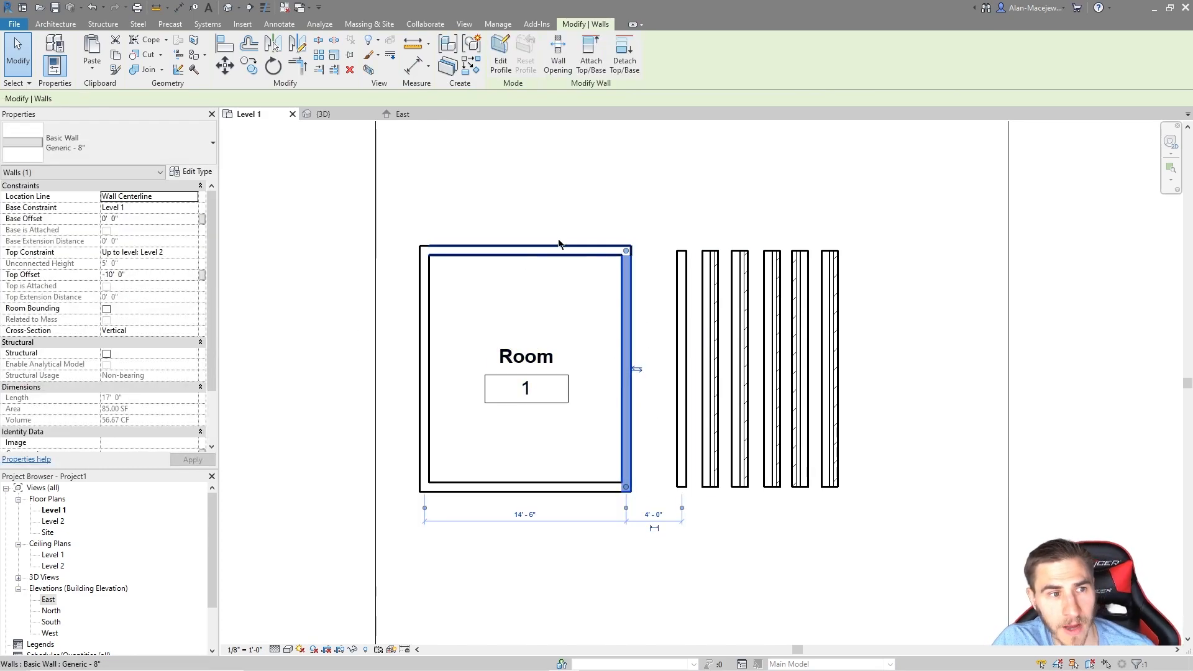
pyautogui.click(107, 309)
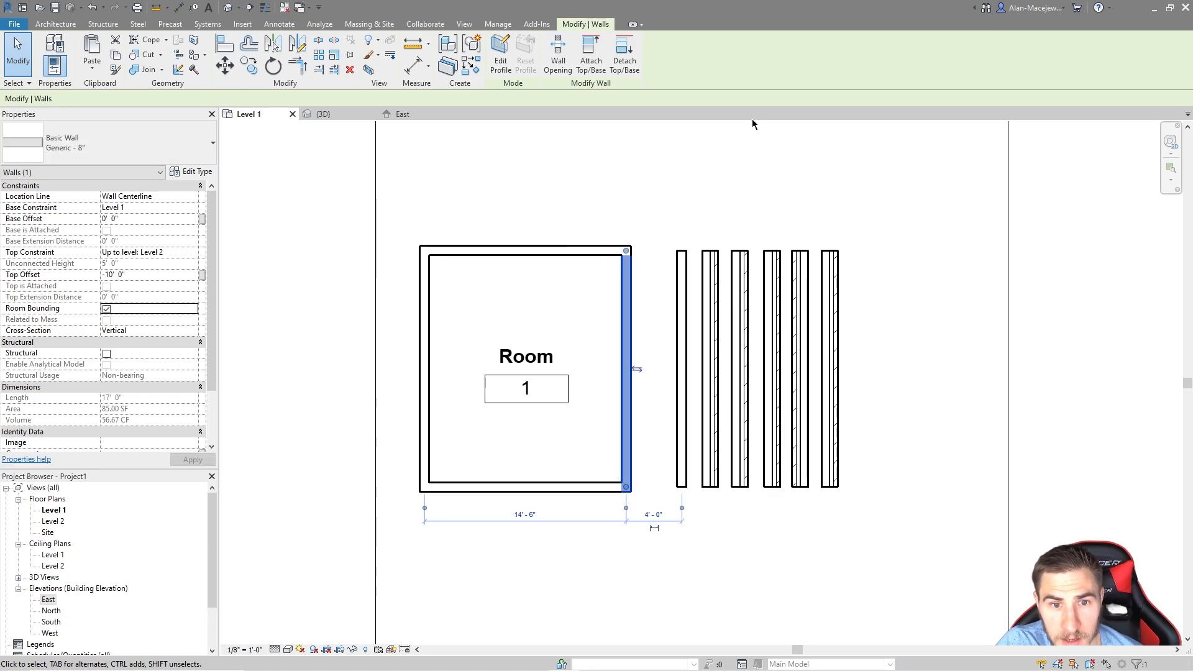
pyautogui.click(559, 345)
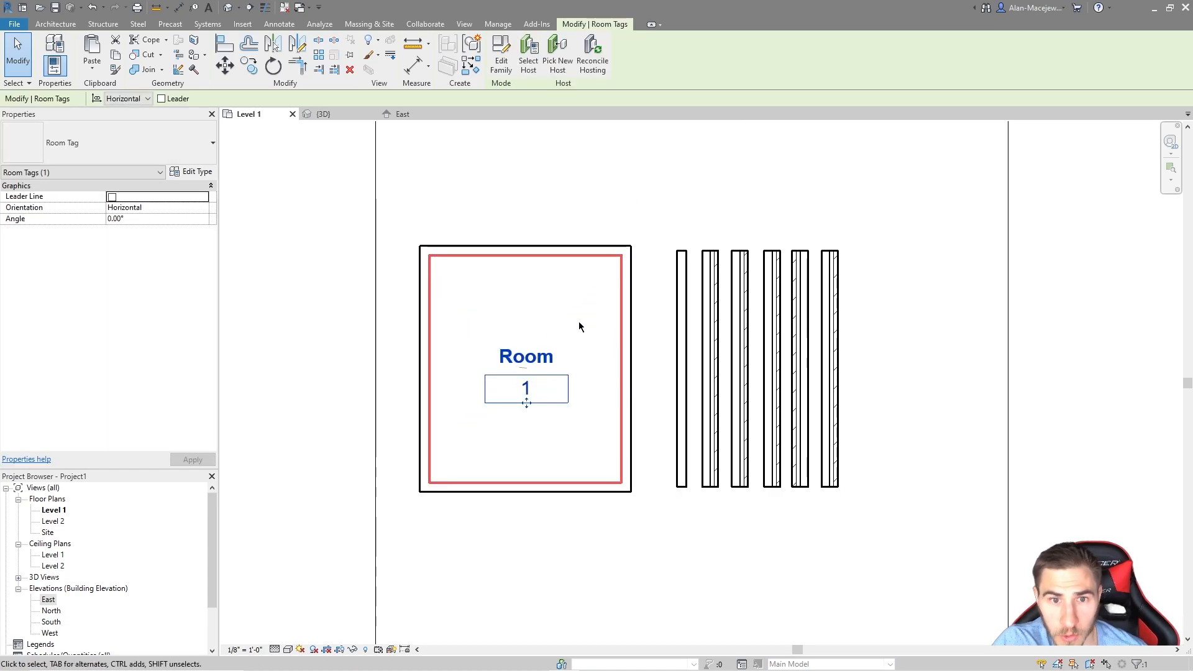
pyautogui.click(581, 308)
pyautogui.click(622, 513)
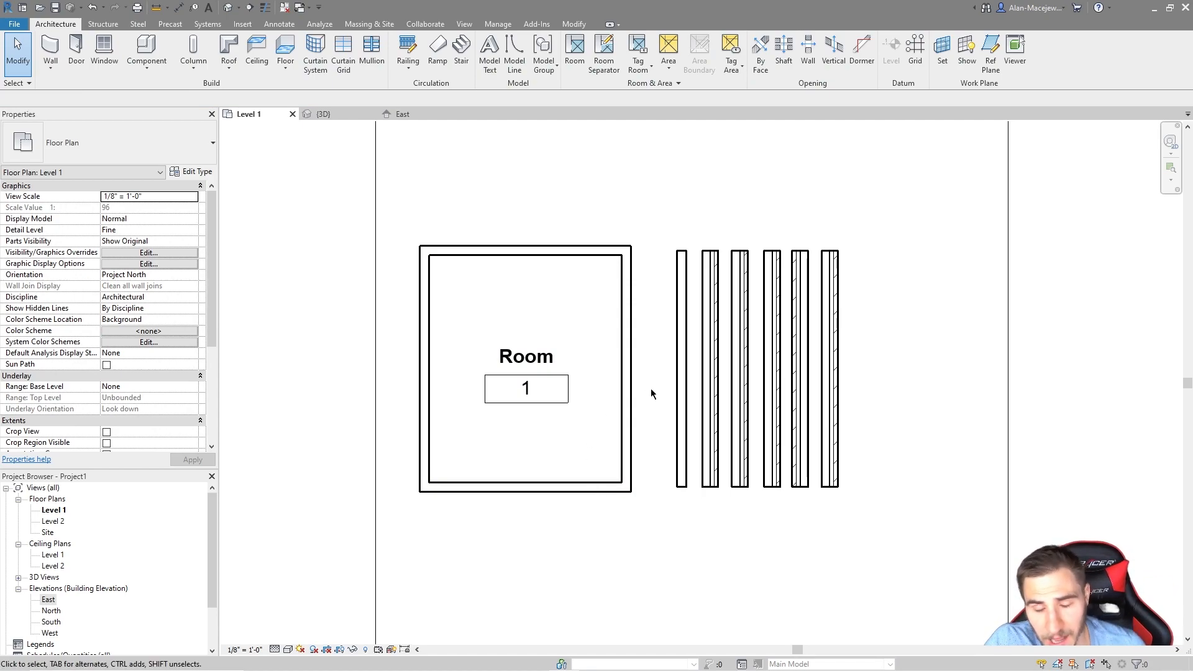
pyautogui.click(629, 359)
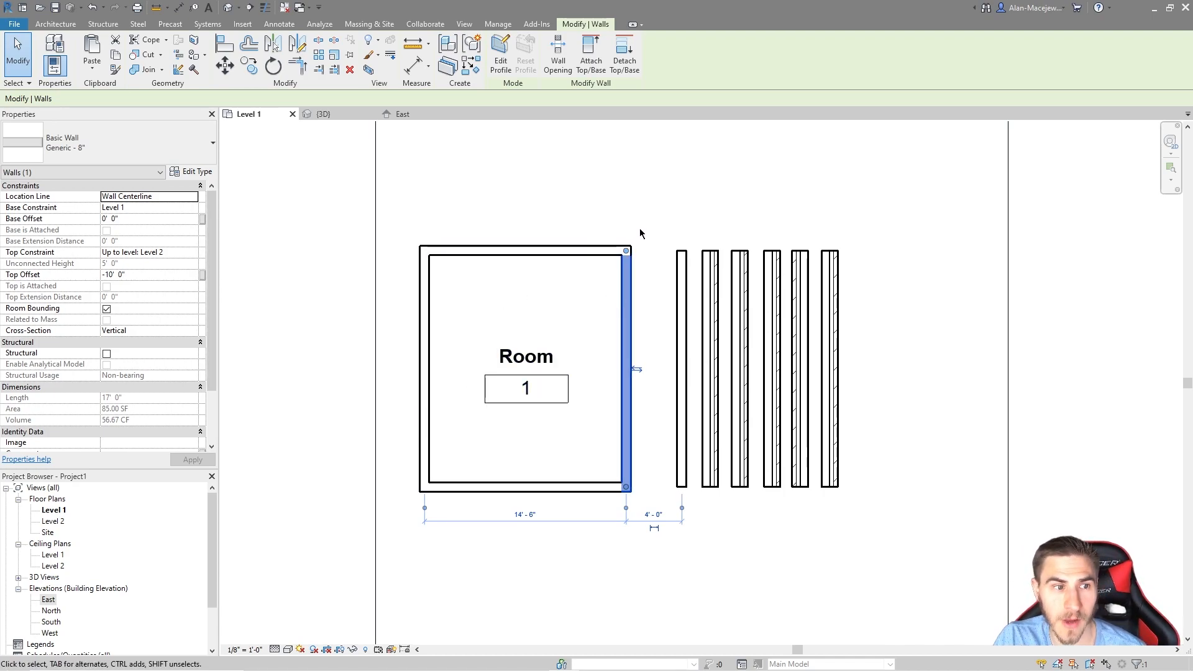
# Step: Delete Room 1 and its four walls with a crossing window, then select the leftmost test wall
pyautogui.moveTo(643, 233); pyautogui.dragTo(415, 524)
pyautogui.press('Delete')
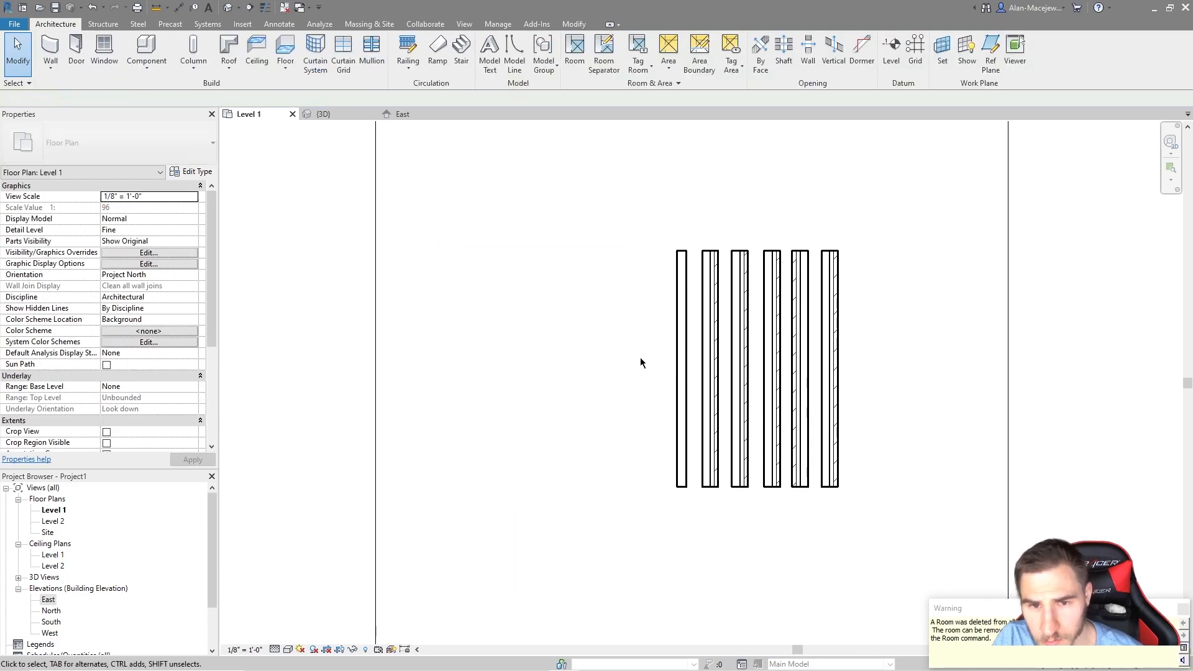
pyautogui.click(681, 367)
pyautogui.scroll(1, 823, 413)
pyautogui.scroll(-3, 819, 412)
pyautogui.scroll(3, 808, 435)
pyautogui.scroll(2, 690, 429)
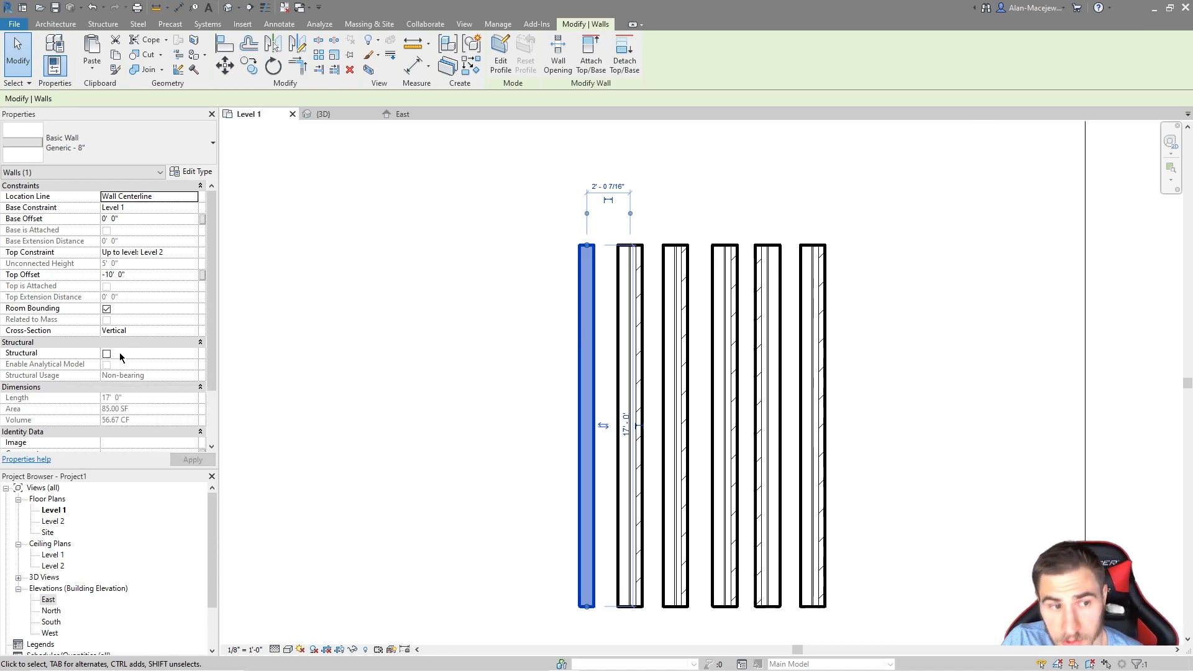
pyautogui.scroll(-3, 109, 341)
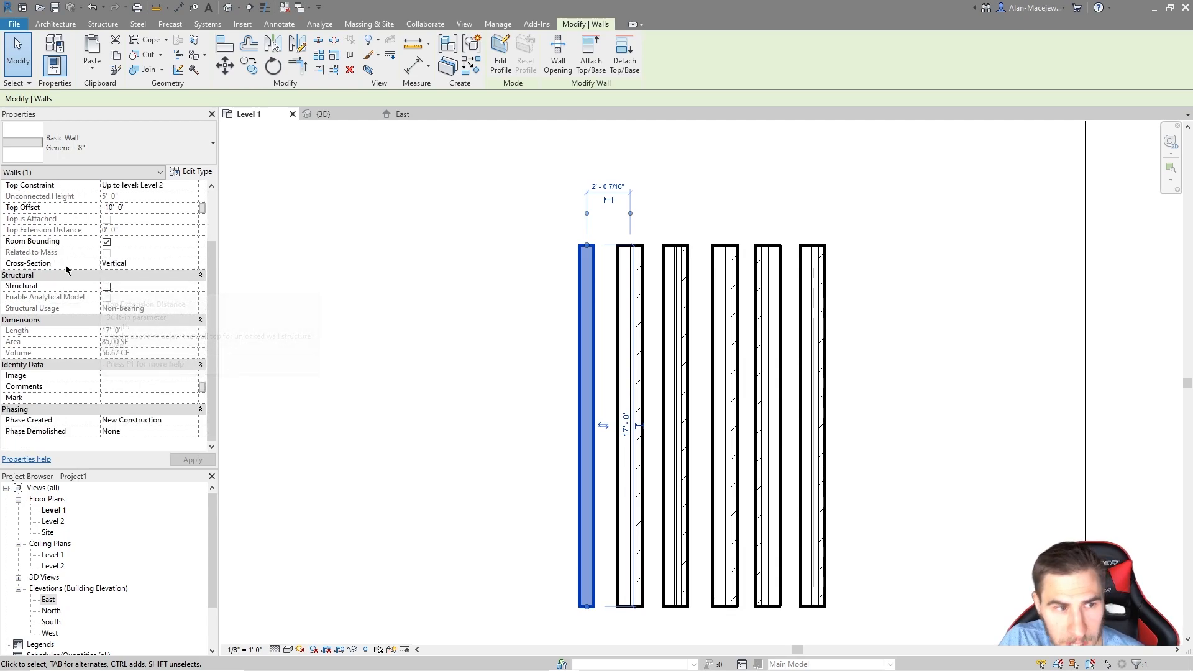
pyautogui.click(106, 287)
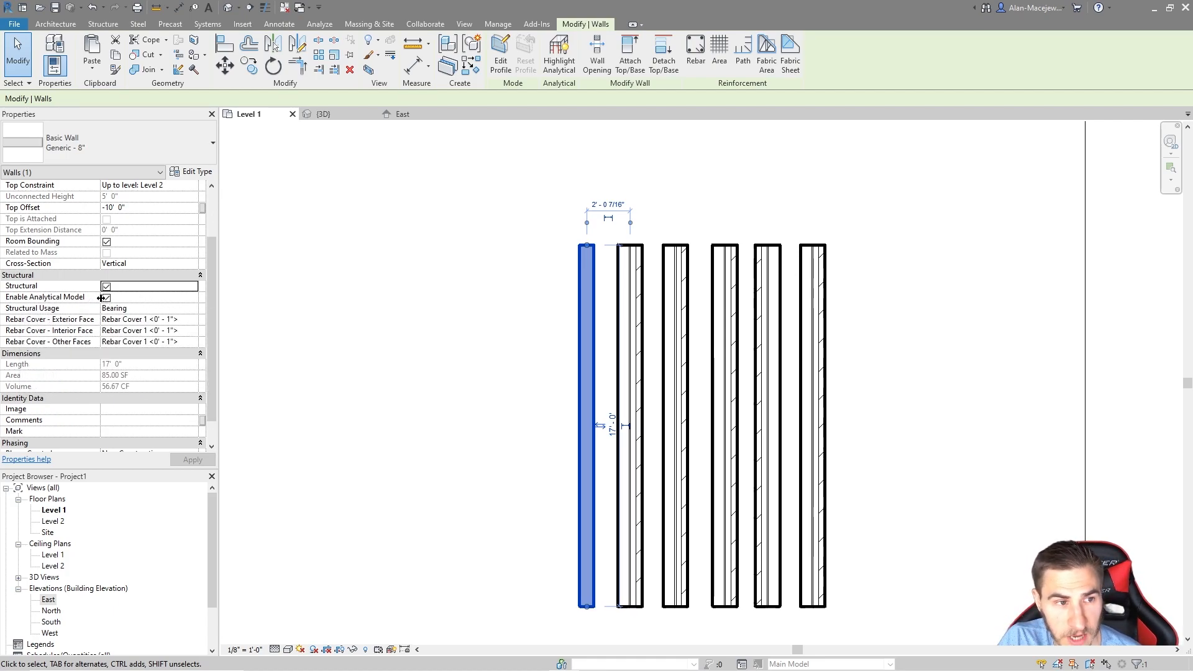
pyautogui.click(168, 309)
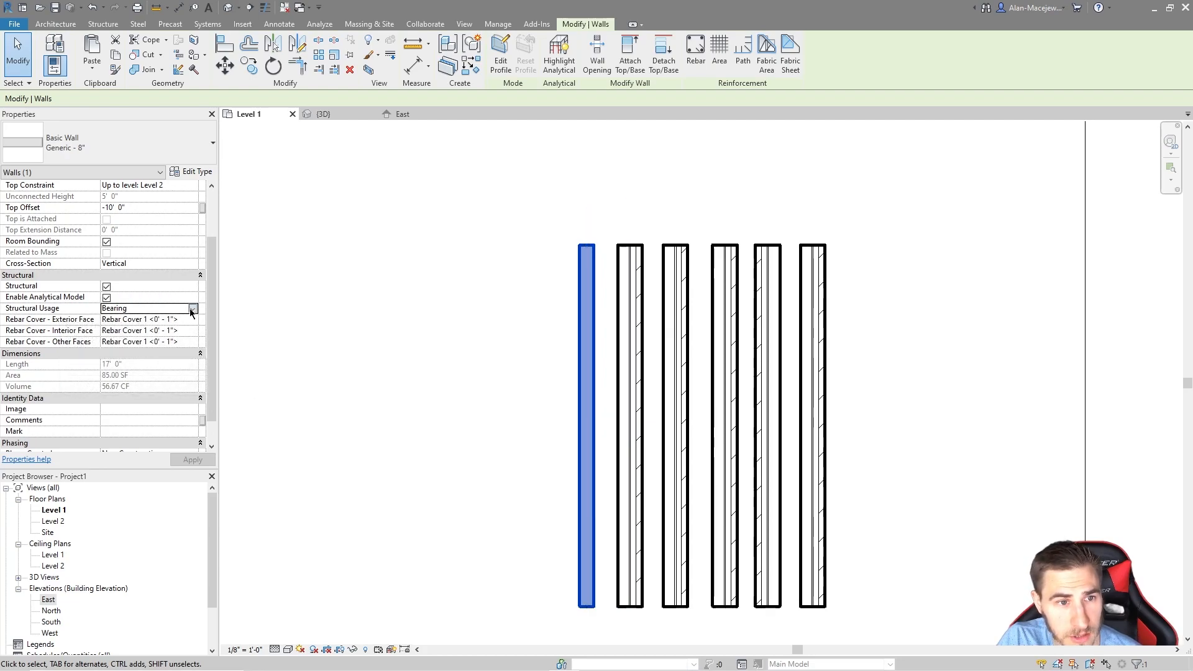
pyautogui.click(192, 309)
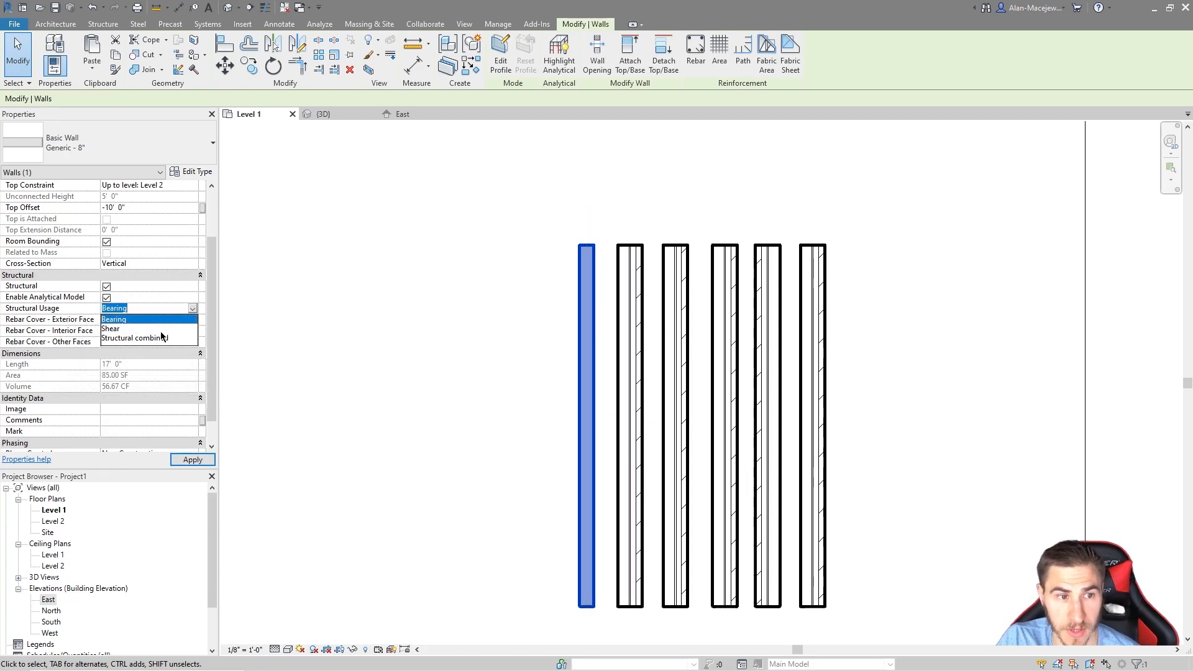
pyautogui.click(51, 315)
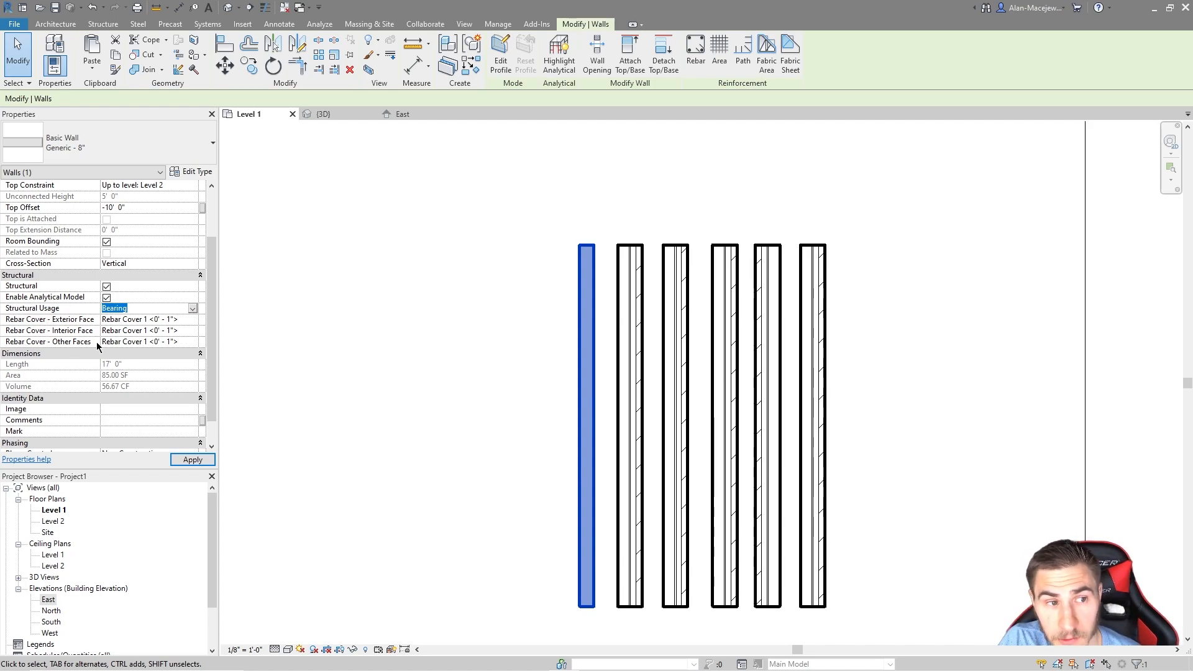
pyautogui.click(195, 459)
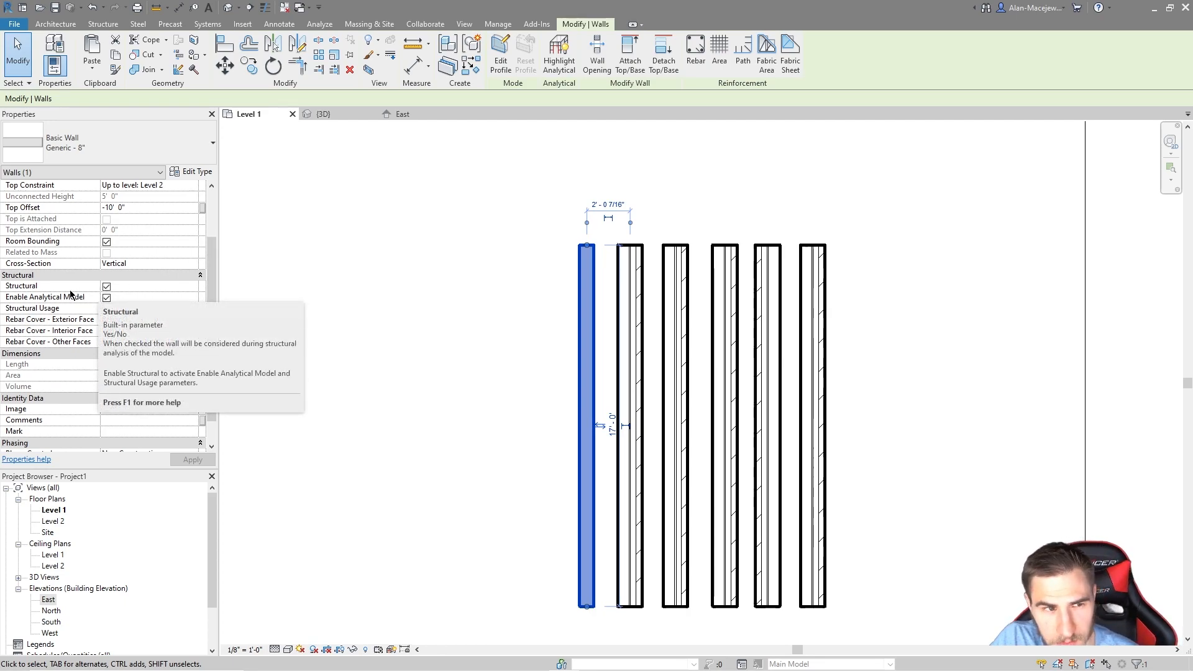
pyautogui.click(107, 288)
pyautogui.click(108, 288)
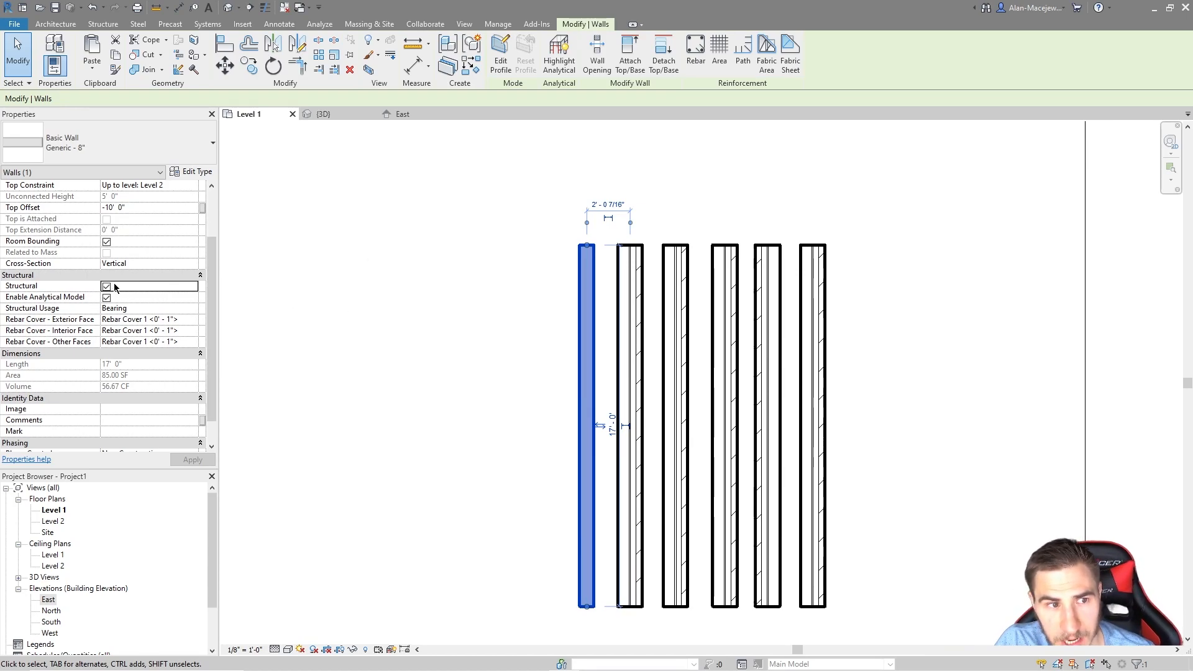
pyautogui.click(106, 286)
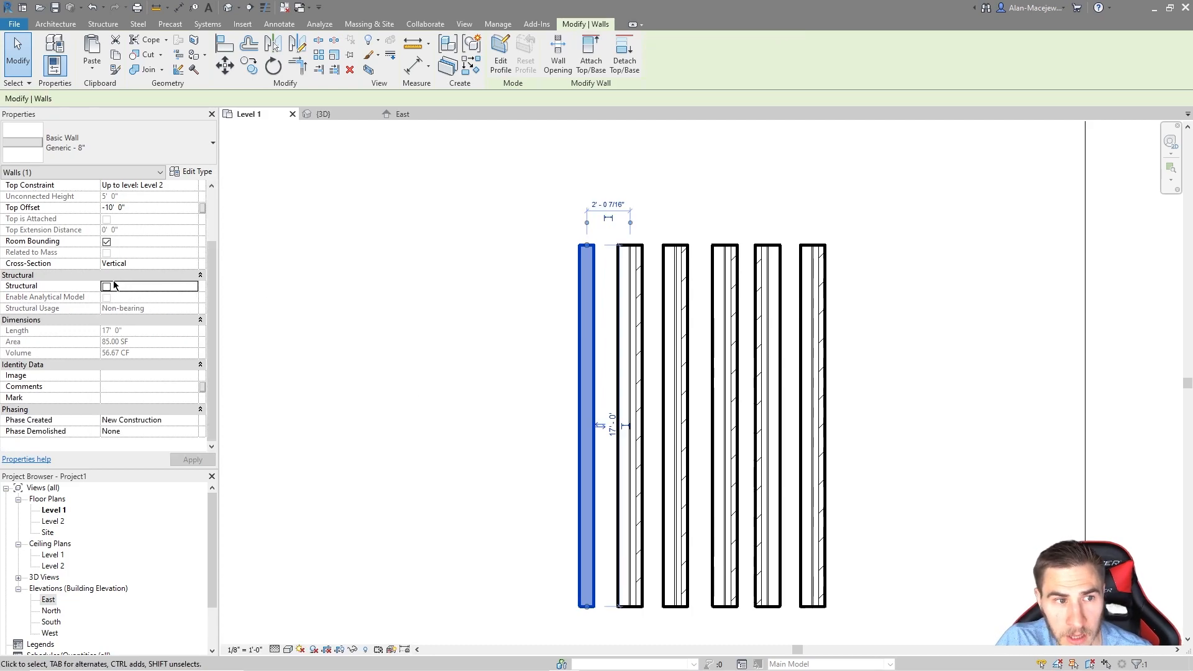
pyautogui.click(106, 286)
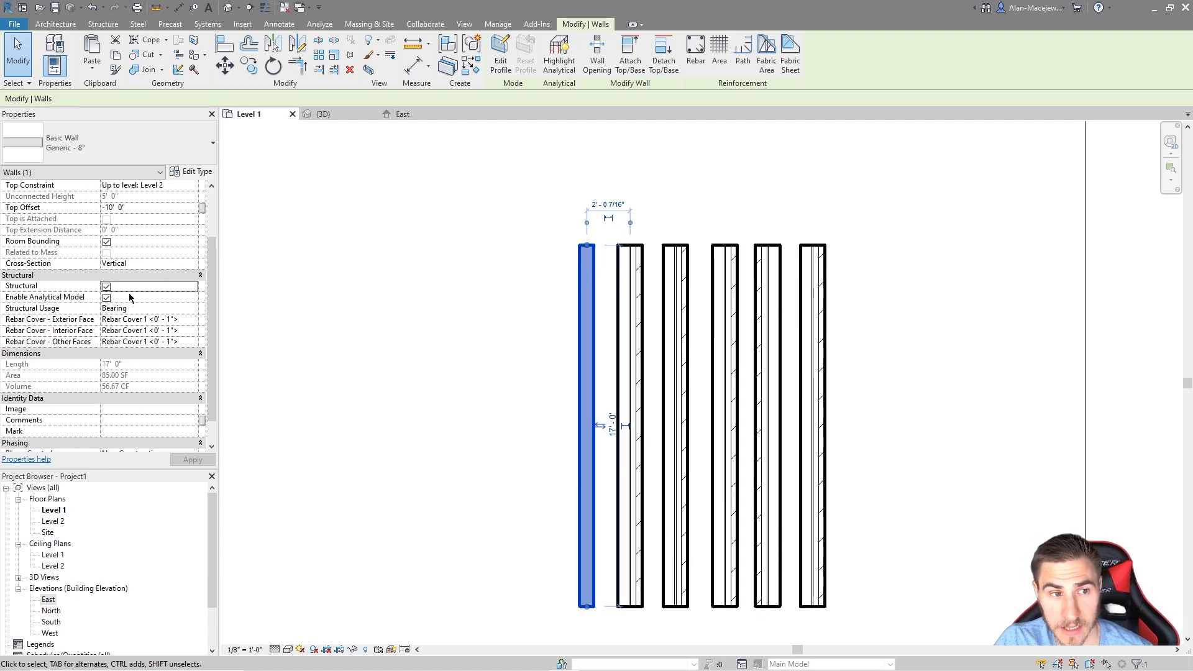
pyautogui.click(106, 286)
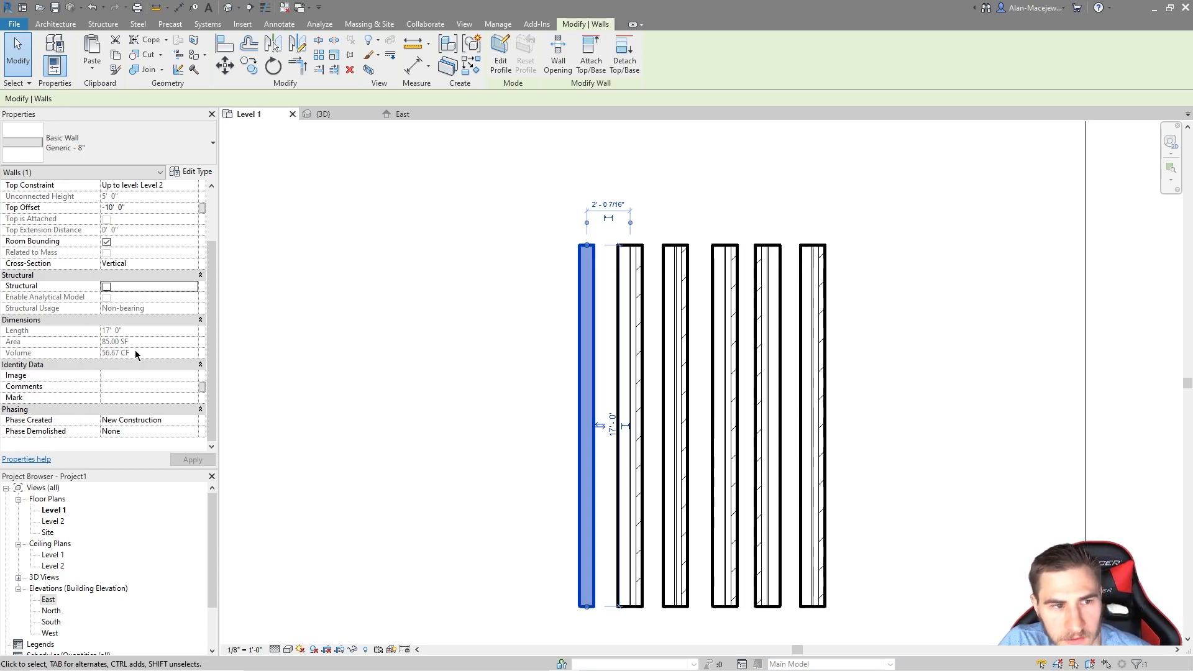
pyautogui.moveTo(586, 245); pyautogui.dragTo(586, 185)
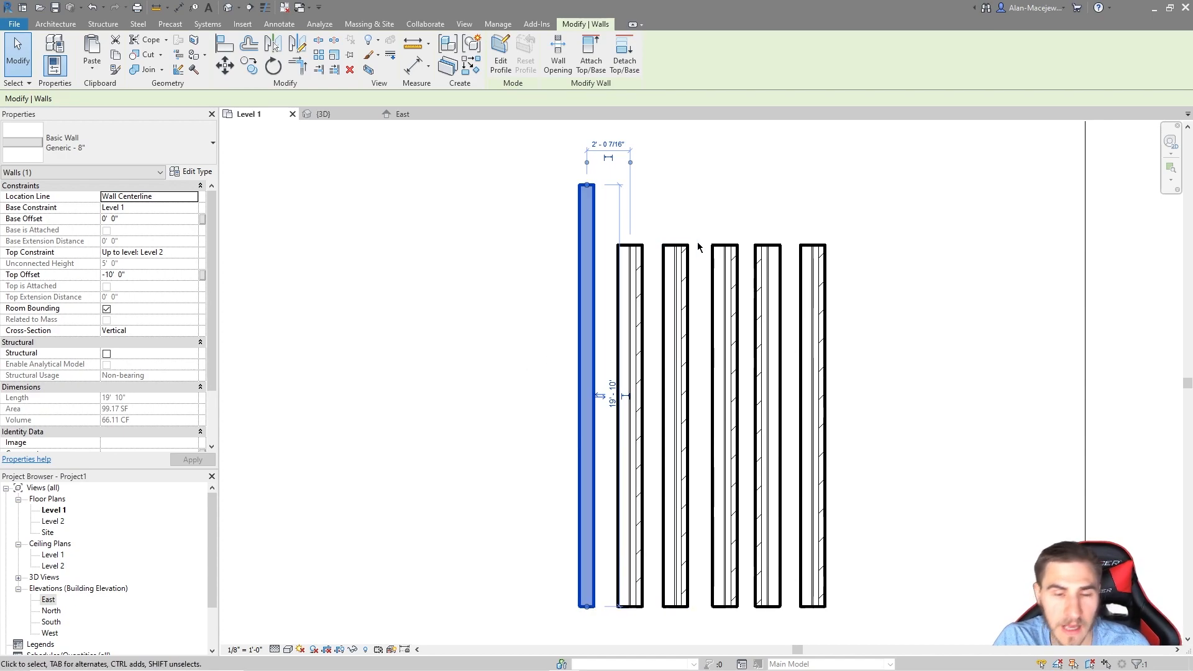
pyautogui.hotkey('ctrl', 'z')
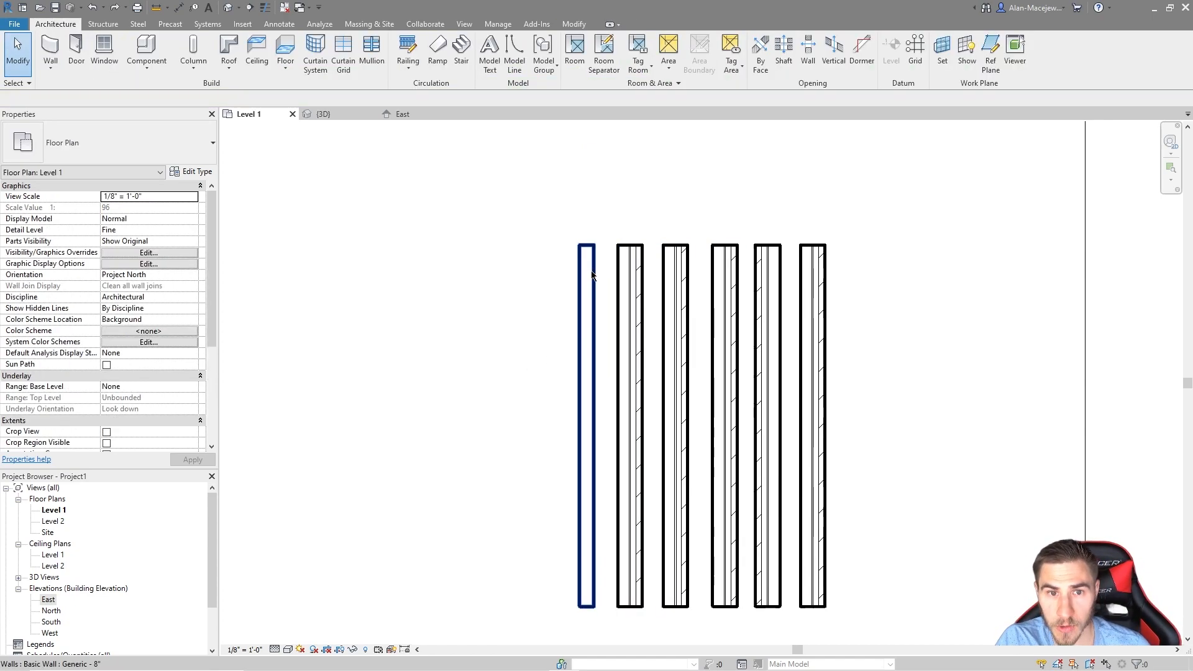
pyautogui.click(588, 331)
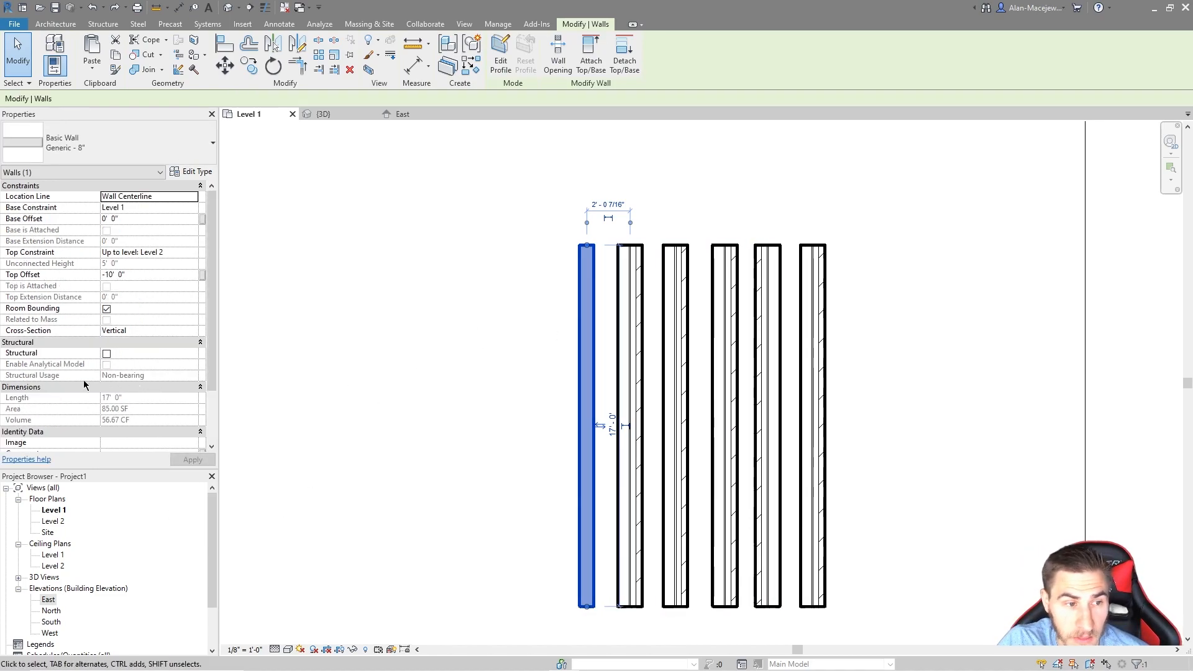
pyautogui.scroll(-2, 134, 391)
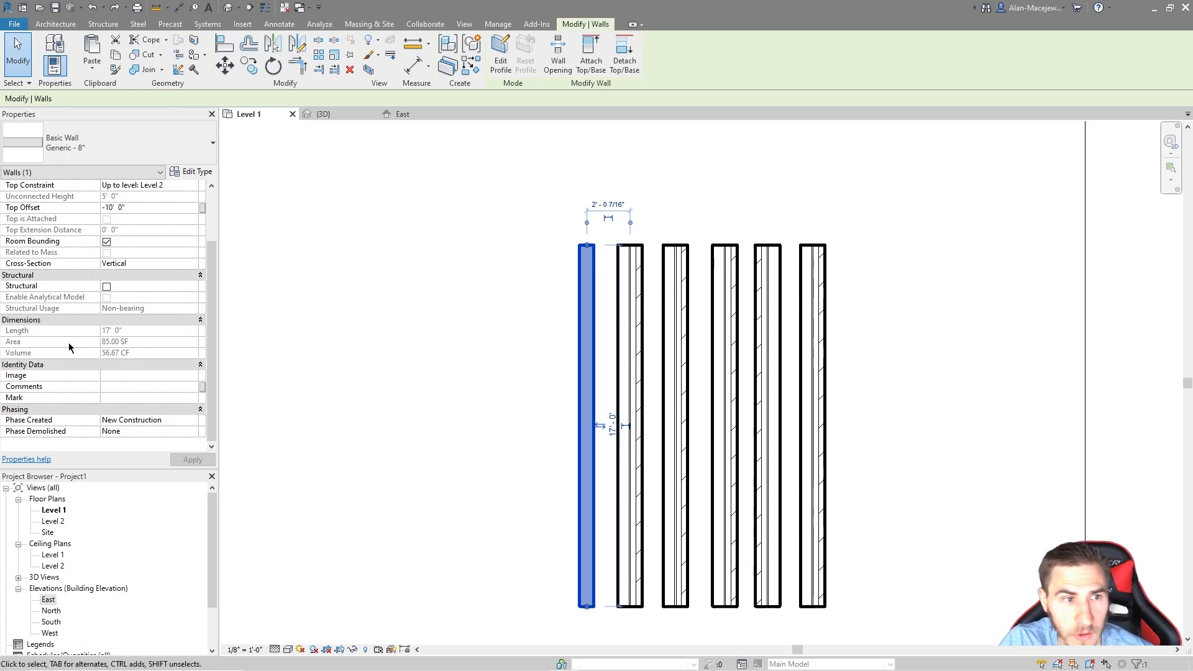
pyautogui.scroll(2, 69, 346)
pyautogui.scroll(-2, 107, 354)
pyautogui.scroll(2, 107, 401)
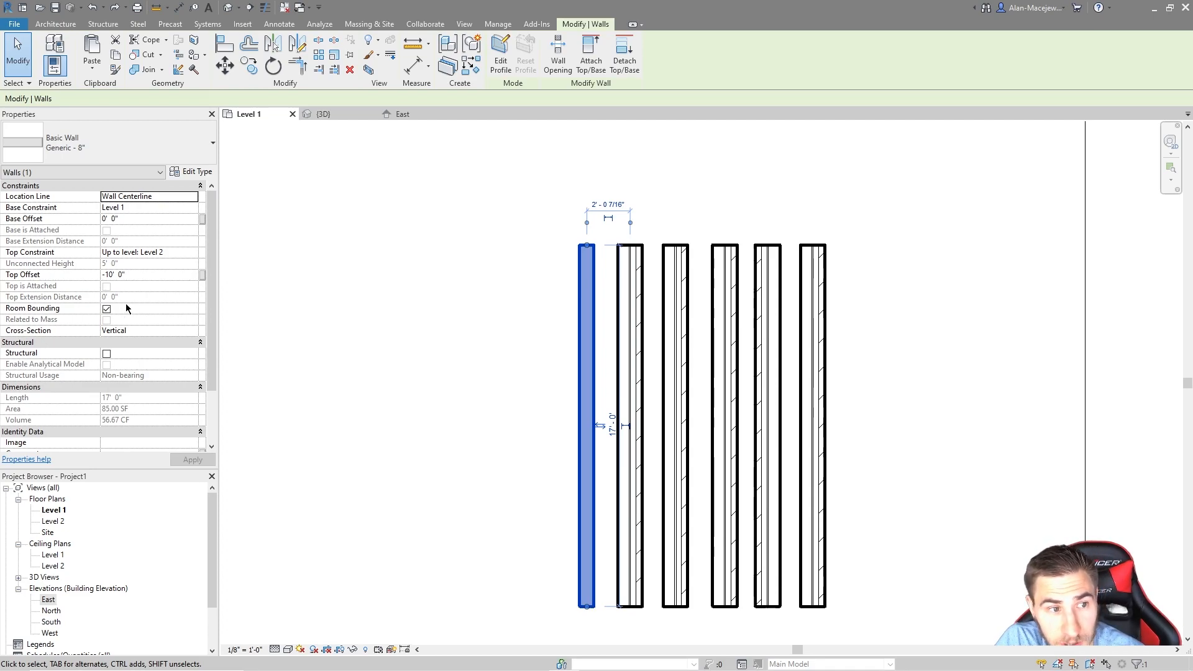
pyautogui.scroll(-3, 124, 323)
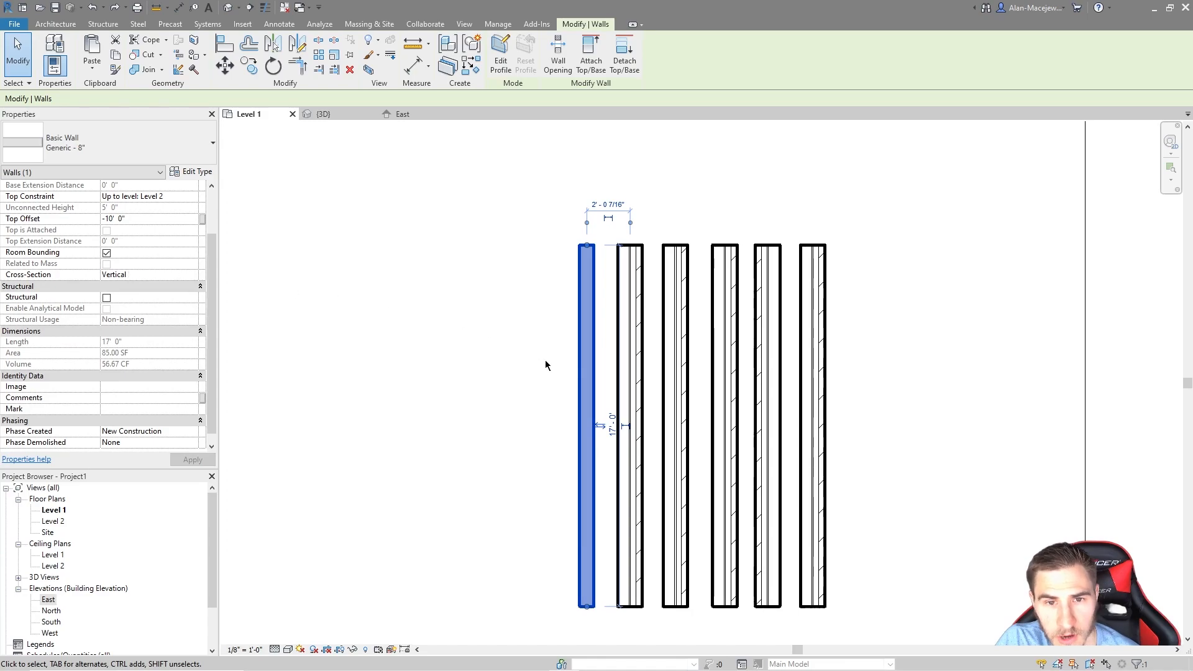
# Step: Drag the leftmost wall left to 12'-11" from the other walls
pyautogui.moveTo(579, 370); pyautogui.dragTo(348, 370)
pyautogui.moveTo(494, 411); pyautogui.dragTo(673, 415, button='middle')
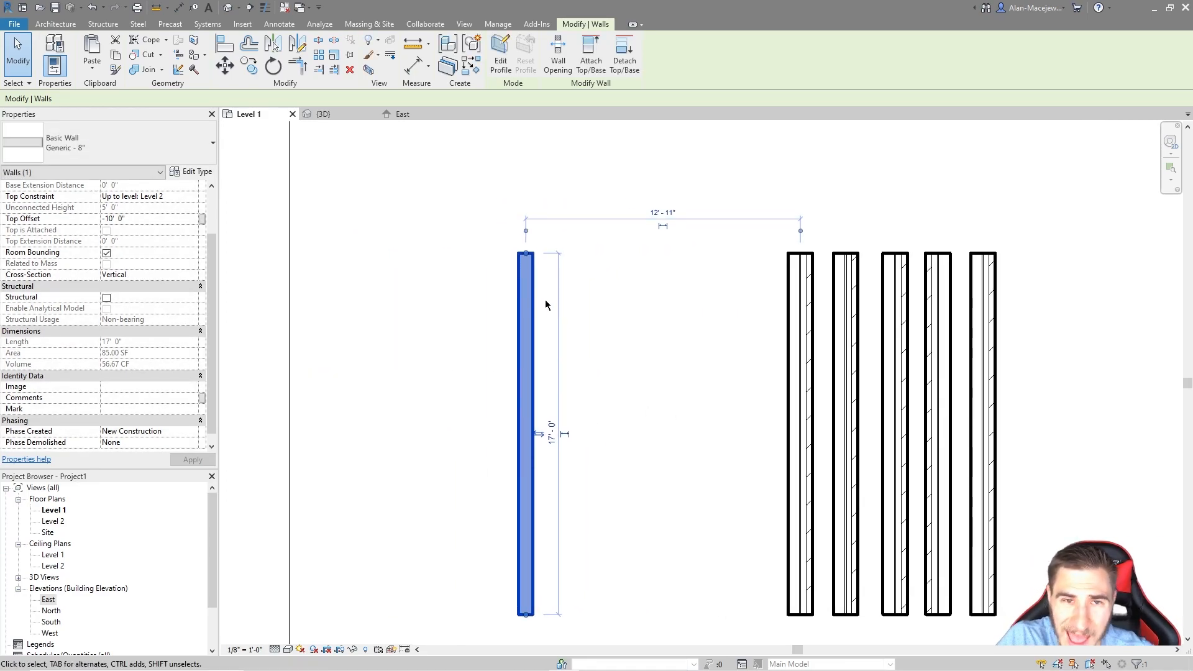
pyautogui.scroll(-1, 348, 345)
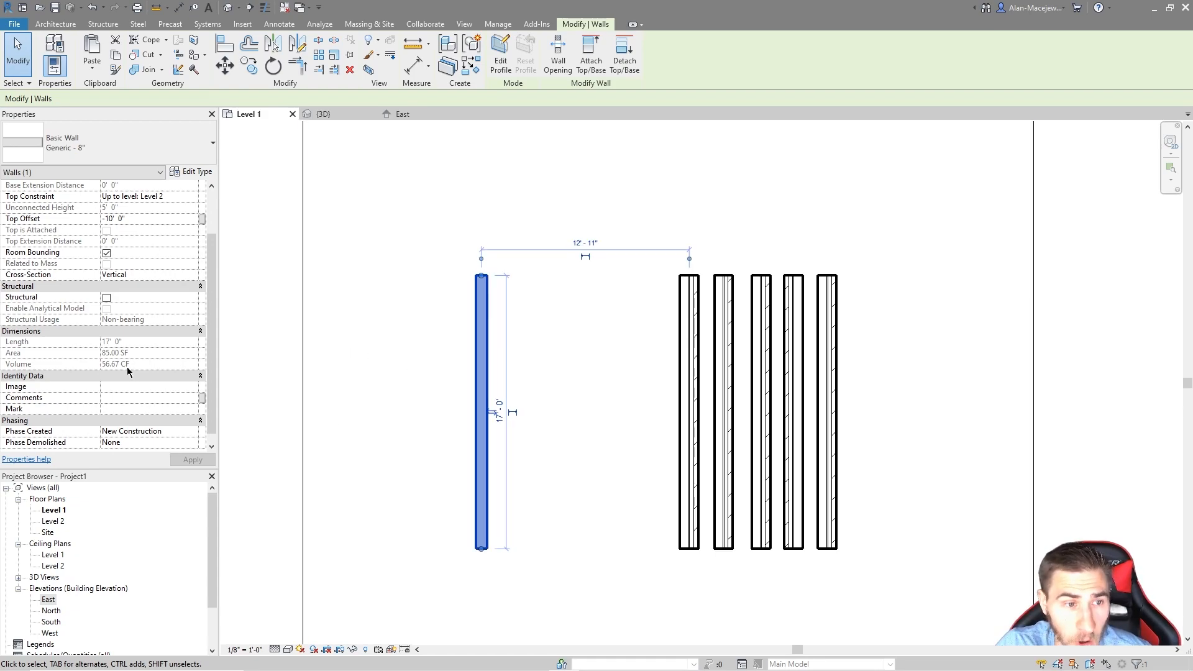
# Step: Delete the Level 2 floor slab in the {3D} view
pyautogui.click(323, 114)
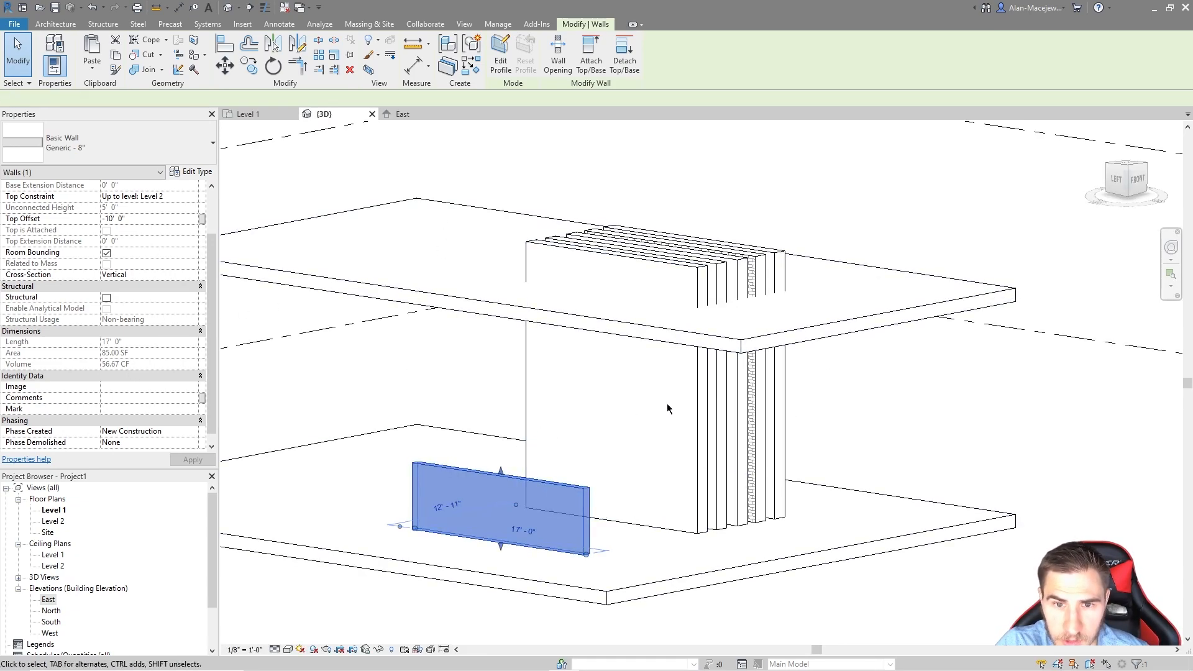
pyautogui.click(866, 347)
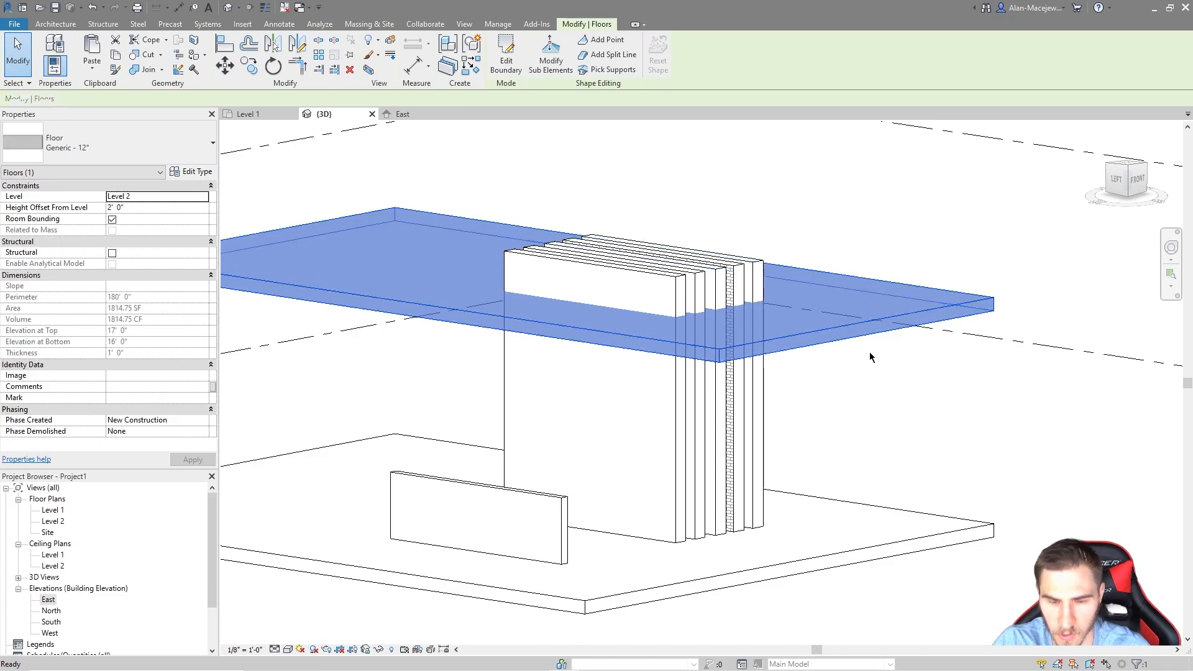
pyautogui.press('Delete')
# Step: Set the moved wall's Top Offset to -5', keeping its cross-section Vertical
pyautogui.click(478, 489)
pyautogui.click(145, 274)
pyautogui.write('-5')
pyautogui.press('Return')
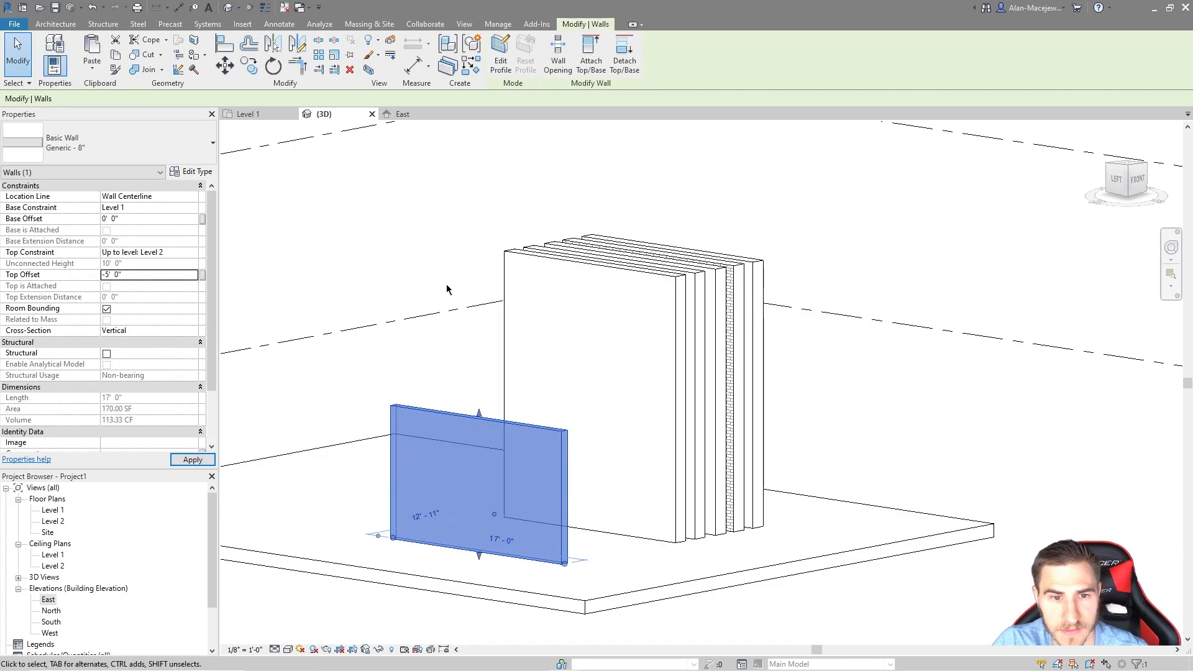
pyautogui.keyDown('shift'); pyautogui.moveTo(697, 361); pyautogui.dragTo(783, 381, button='middle'); pyautogui.keyUp('shift')
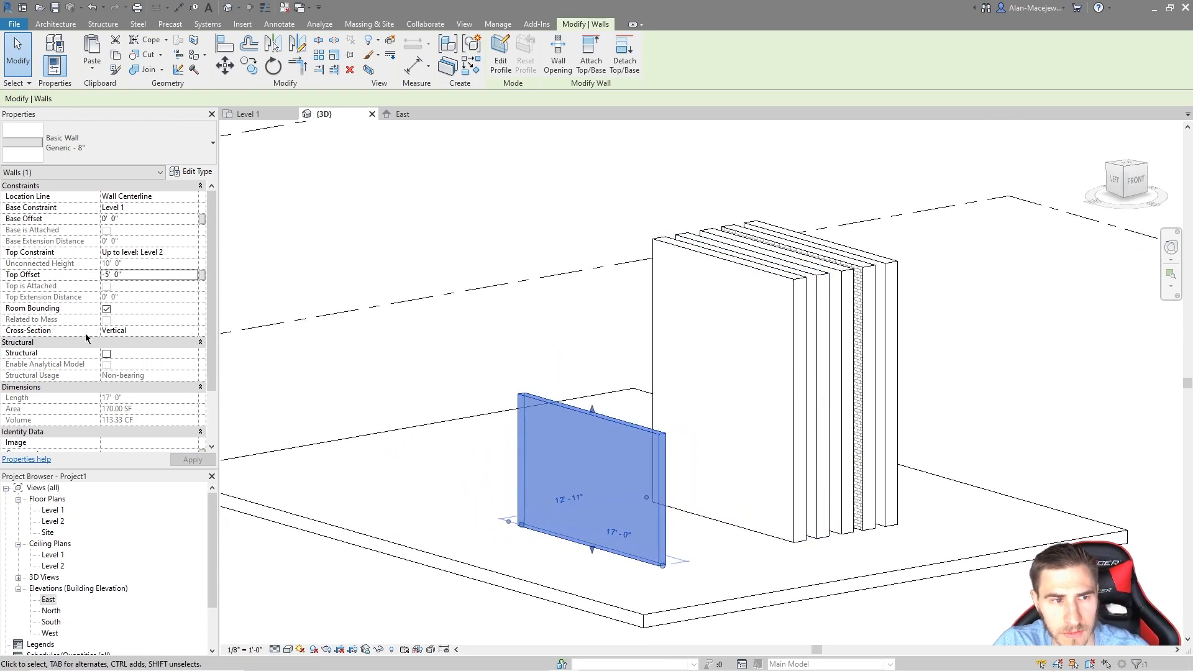
pyautogui.click(190, 331)
pyautogui.click(191, 331)
pyautogui.click(191, 332)
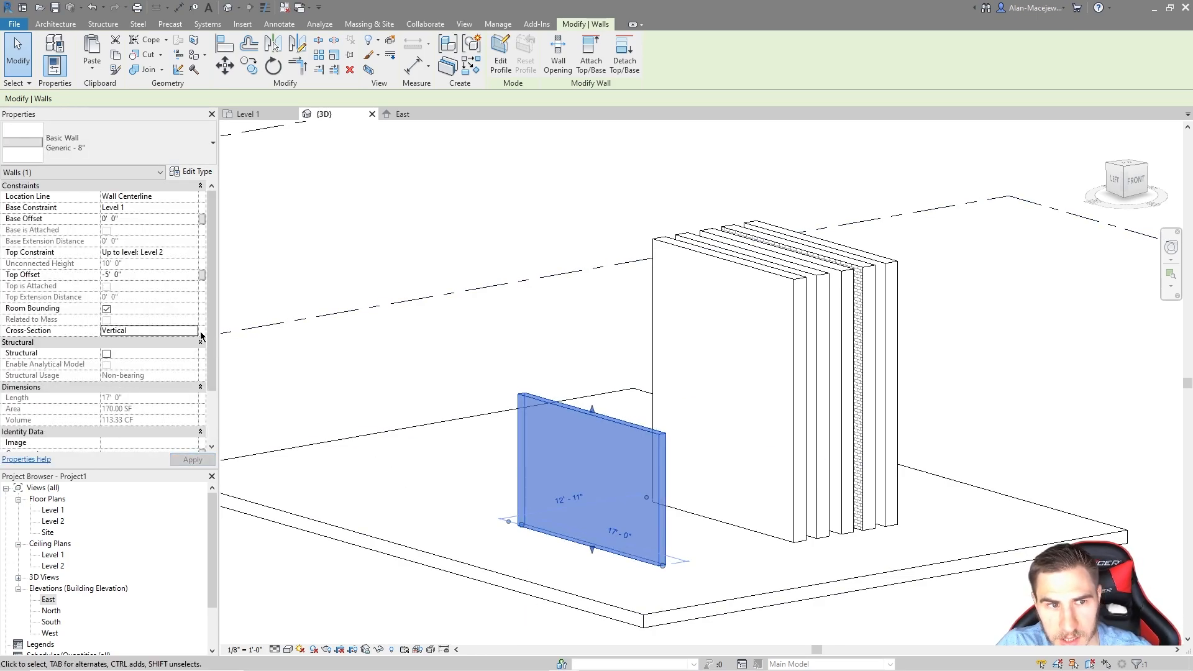
pyautogui.moveTo(503, 454); pyautogui.dragTo(512, 459, button='middle')
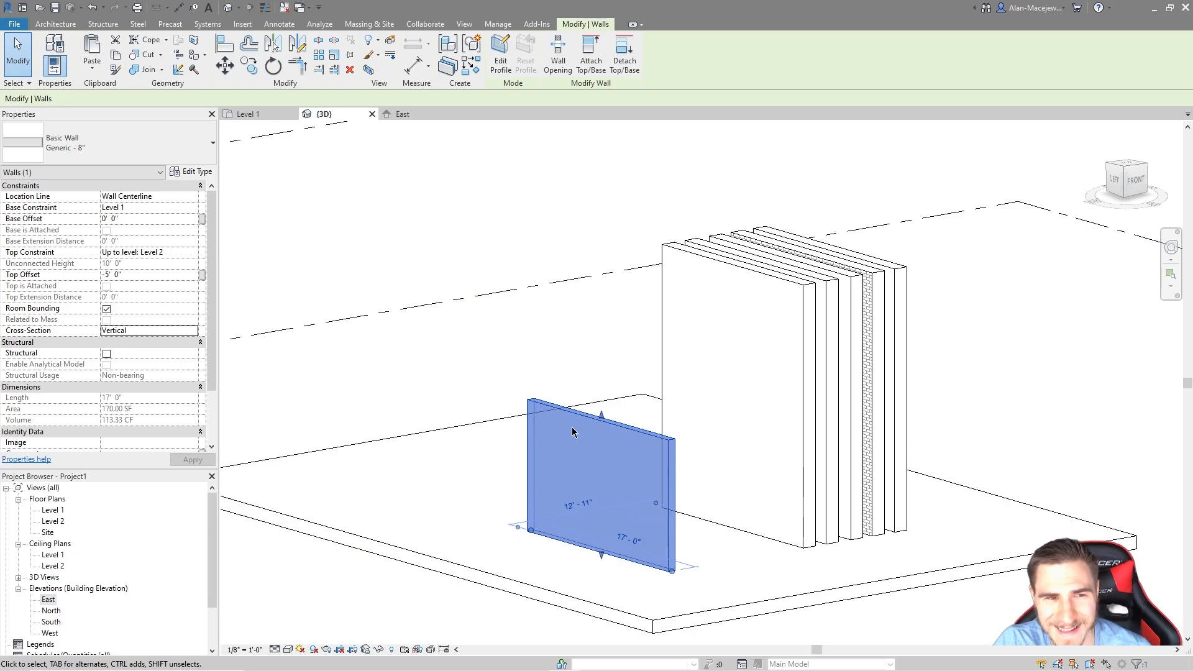
pyautogui.click(102, 27)
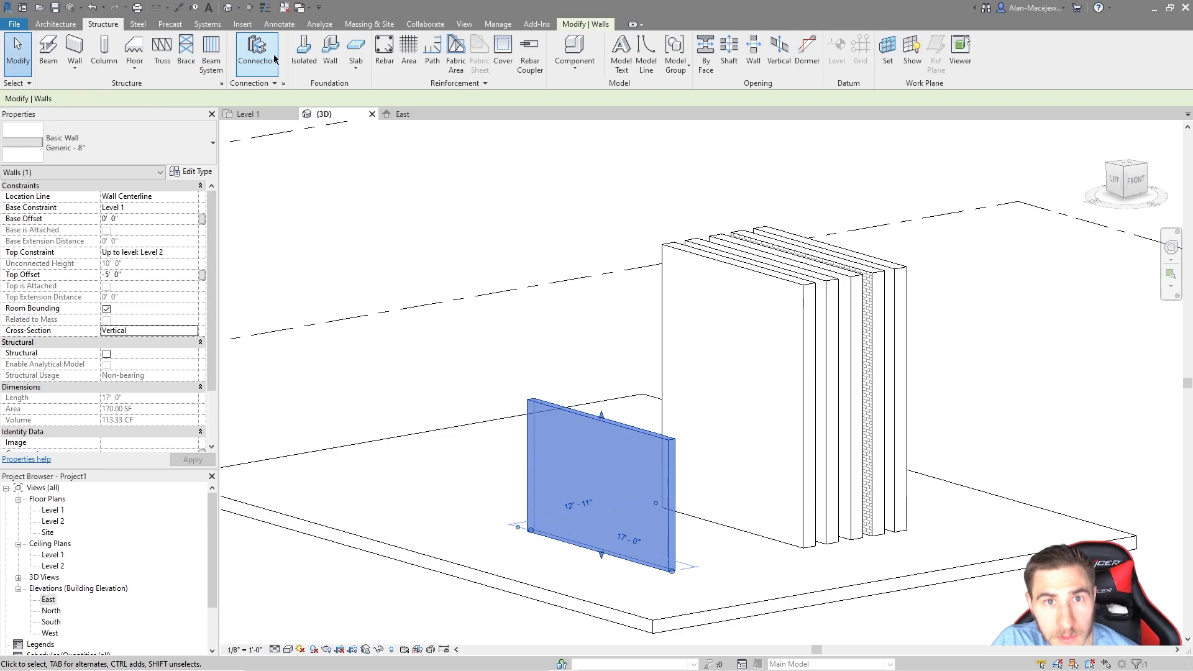
pyautogui.click(103, 57)
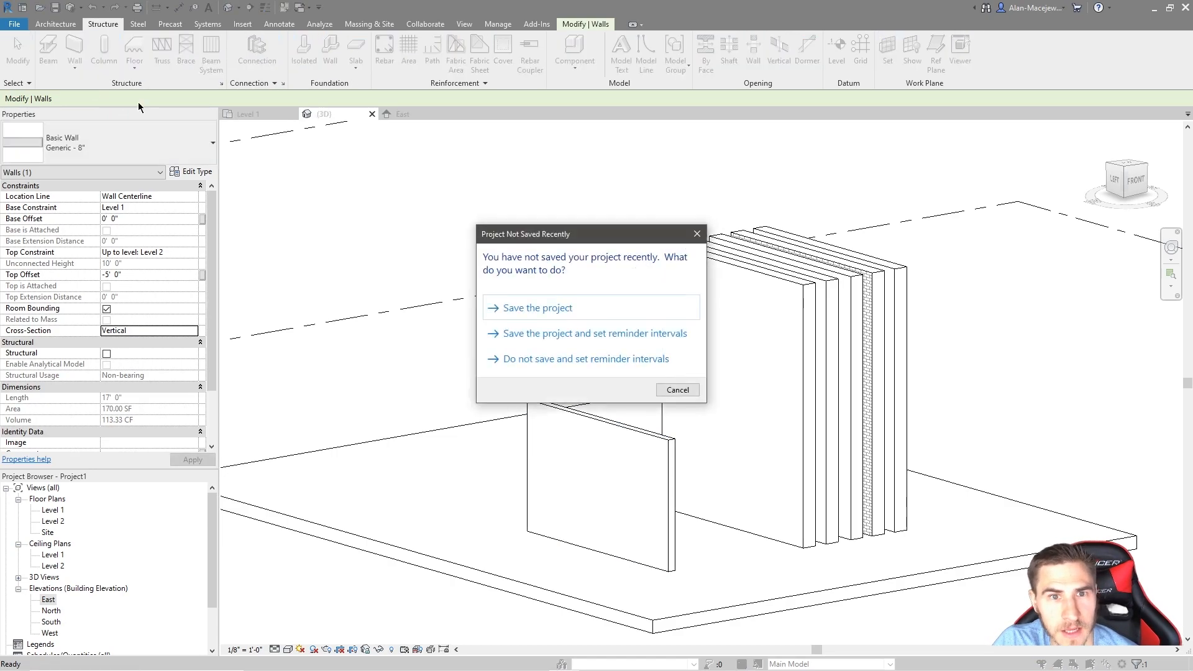
# Step: Dismiss the save reminder, end column placement, and select the 10' 0" tall leftmost wall
pyautogui.click(666, 389)
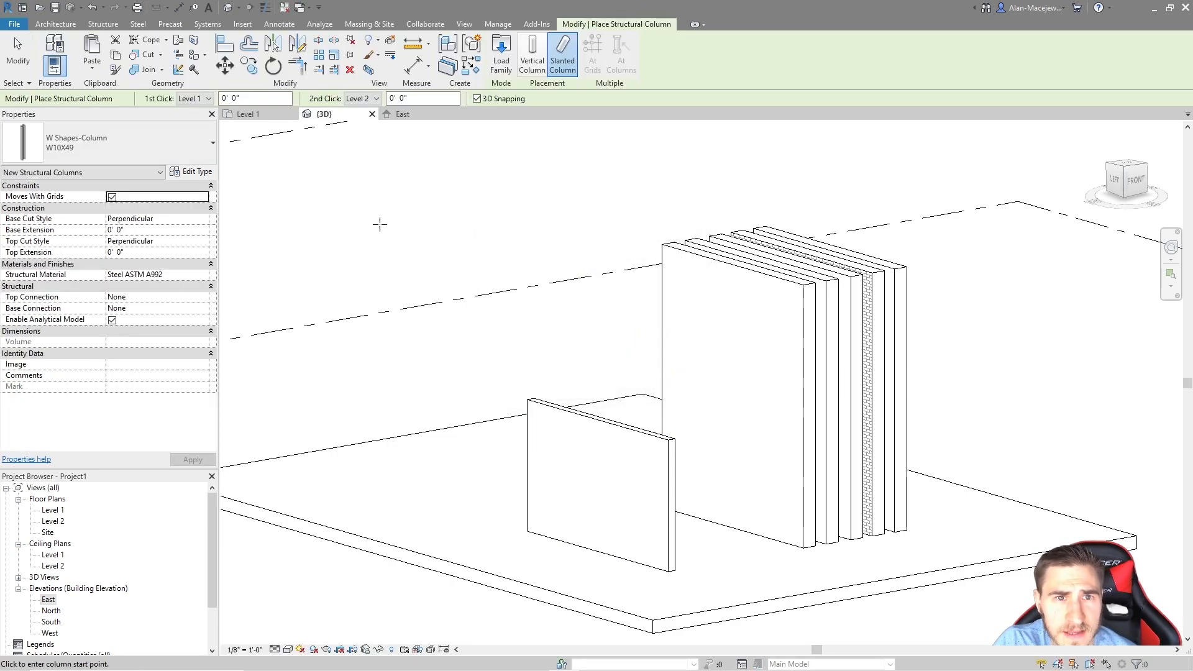
pyautogui.click(532, 56)
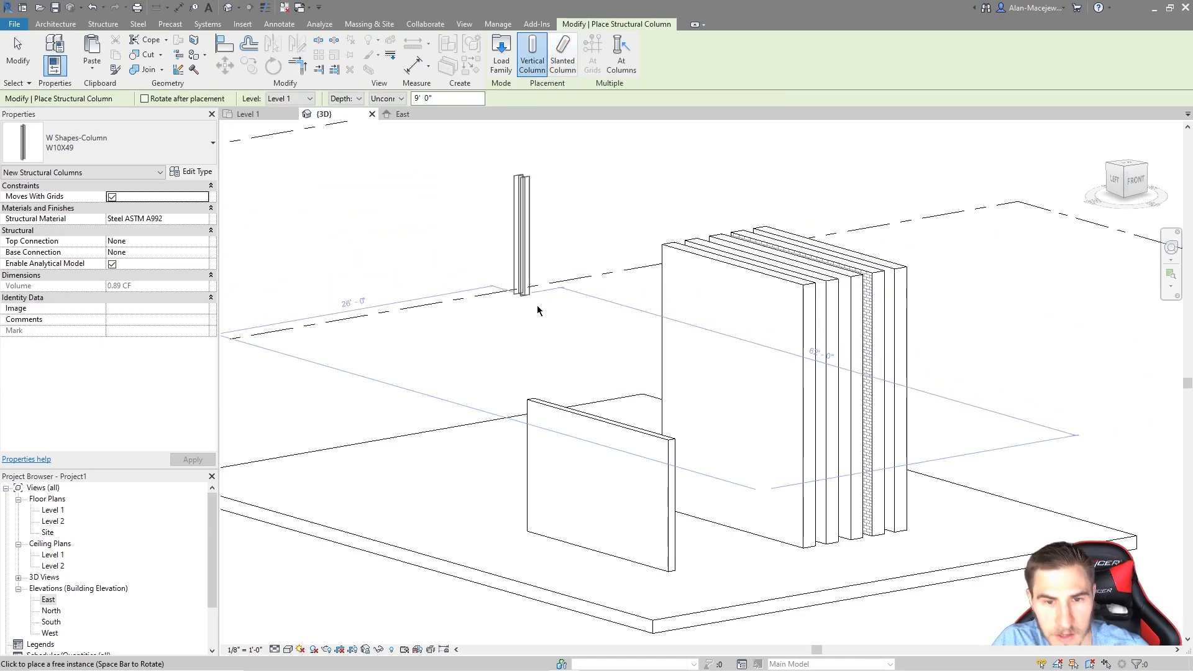
pyautogui.press('Escape')
pyautogui.click(579, 412)
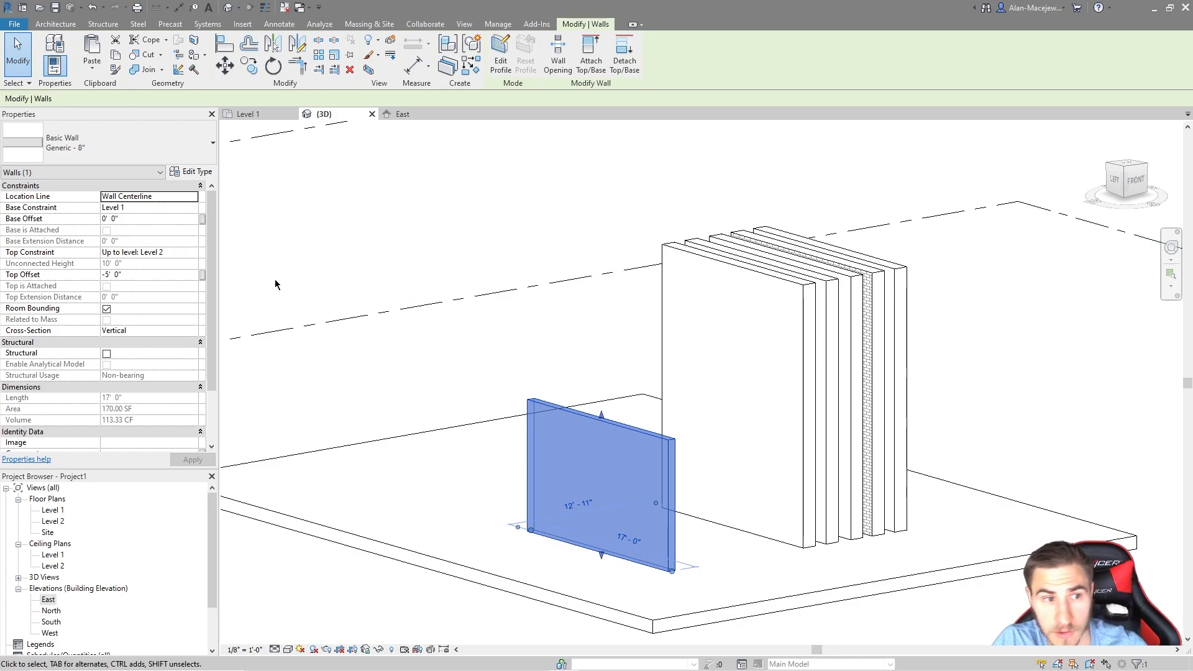
# Step: Make the small wall's cross-section Slanted with a 15° angle from vertical
pyautogui.click(197, 331)
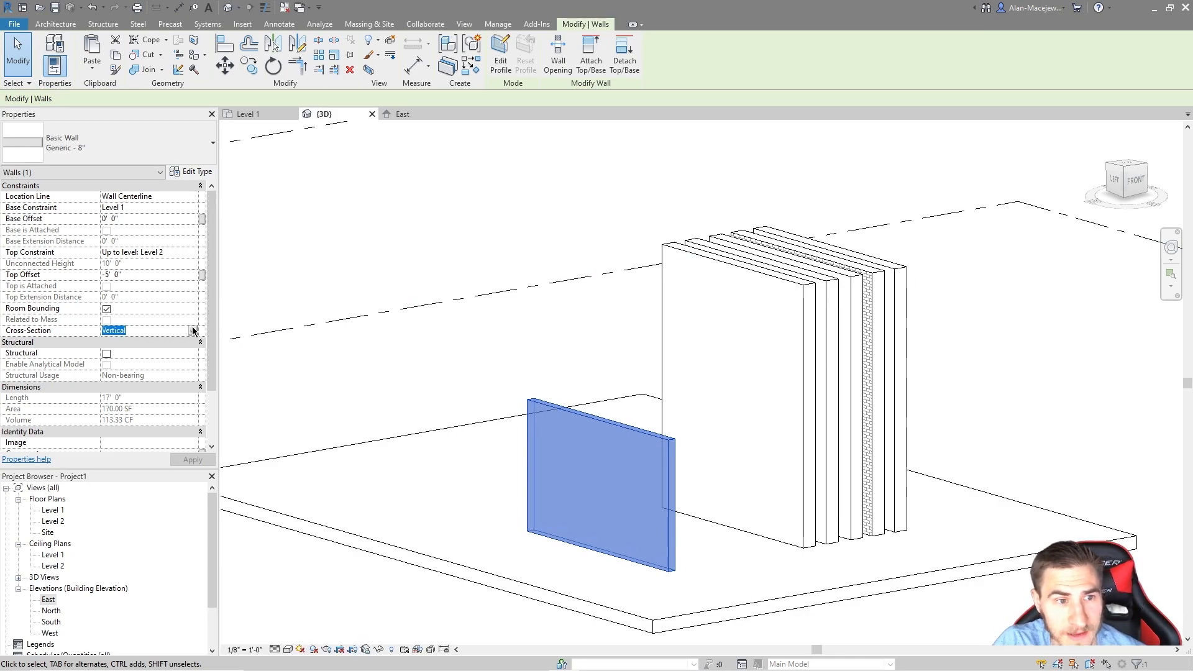
pyautogui.click(193, 330)
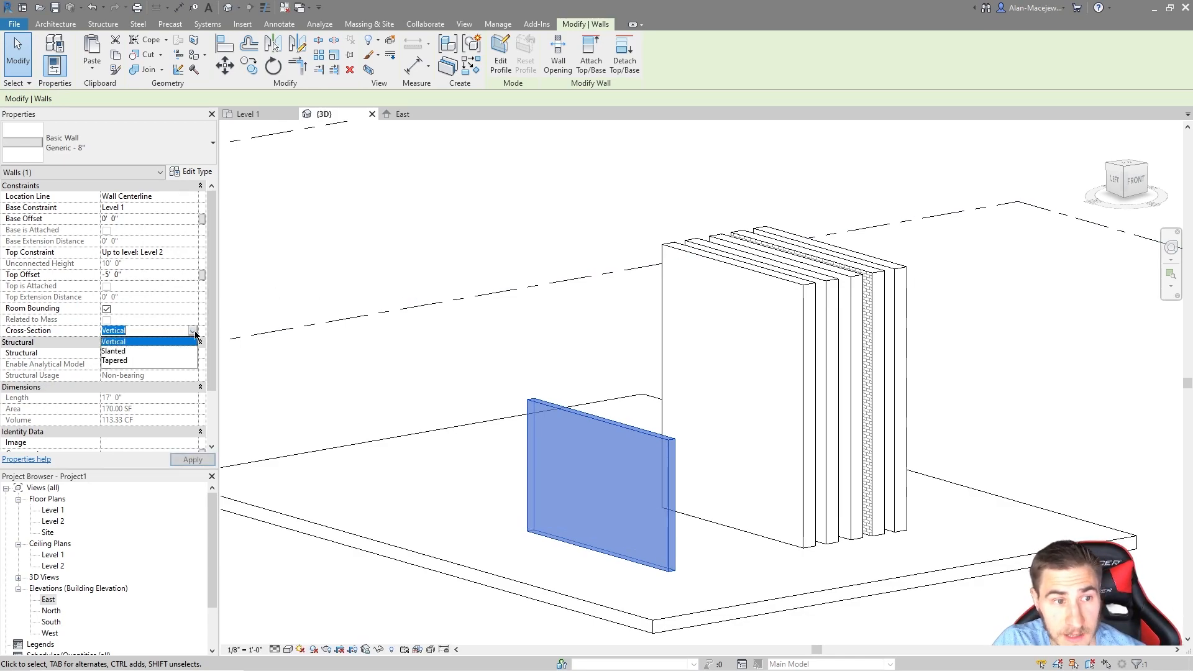
pyautogui.click(164, 351)
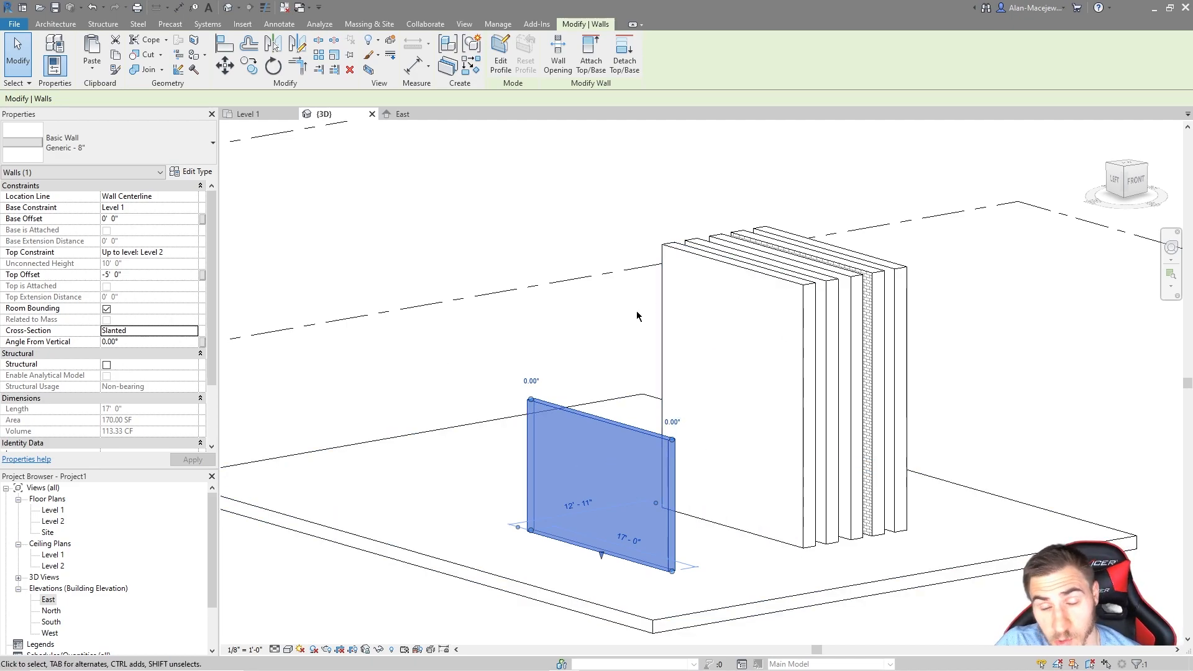
pyautogui.keyDown('shift'); pyautogui.moveTo(614, 341); pyautogui.dragTo(500, 385, button='middle'); pyautogui.keyUp('shift')
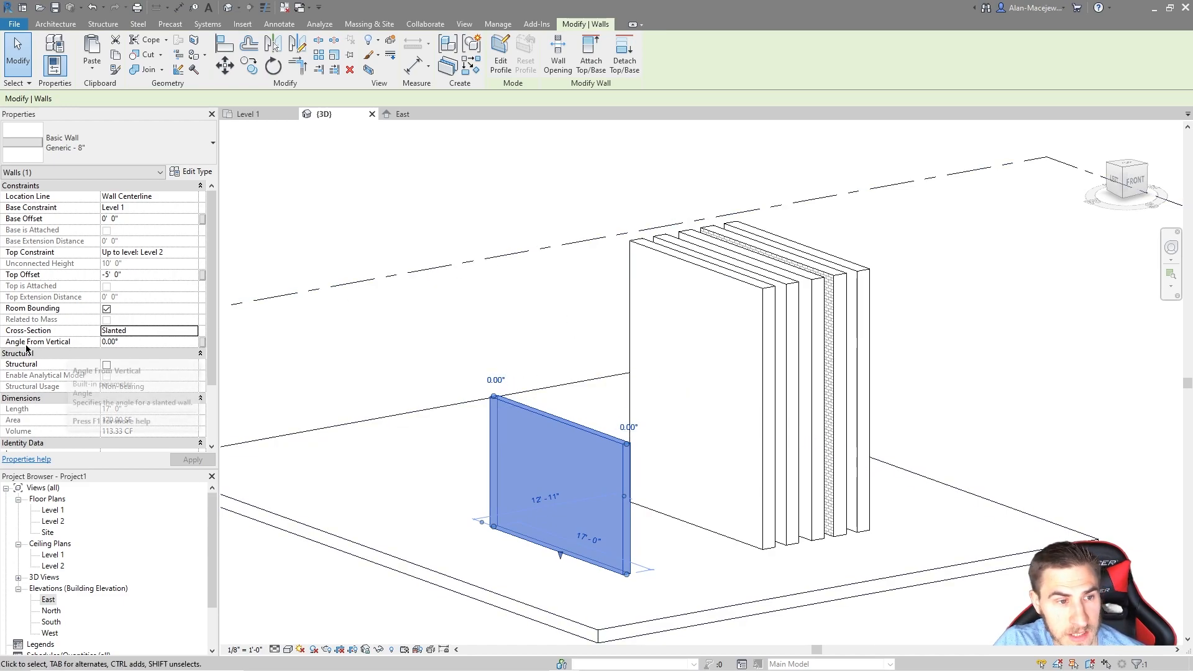
pyautogui.click(135, 343)
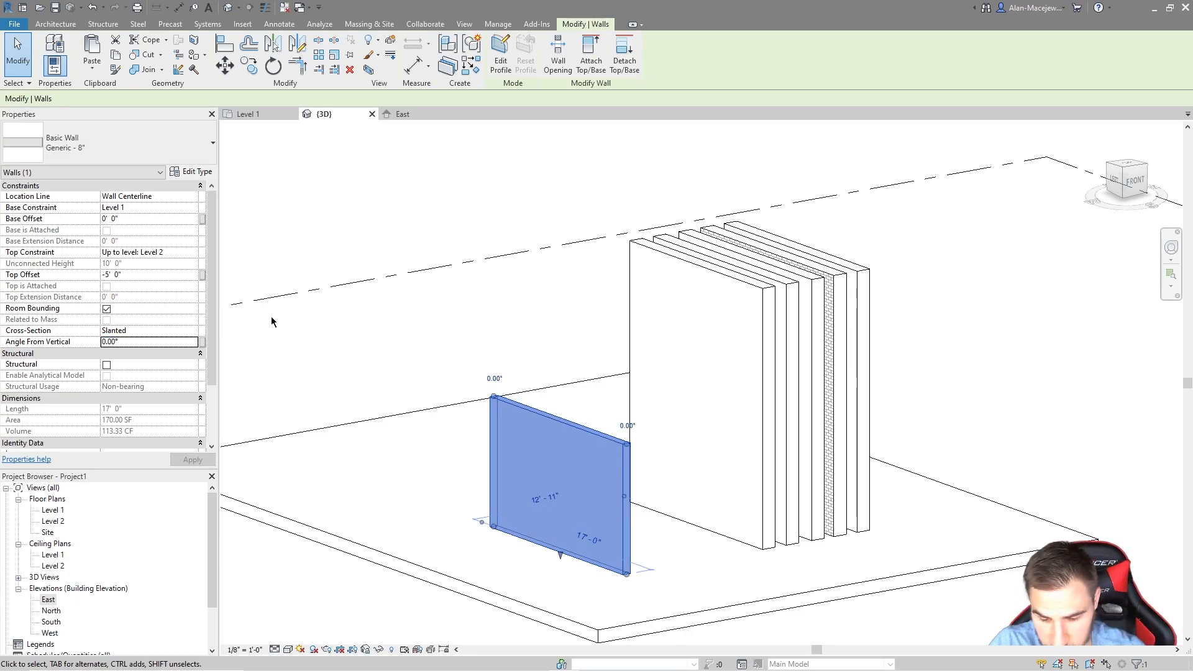
pyautogui.click(143, 342)
pyautogui.write('15')
pyautogui.press('Return')
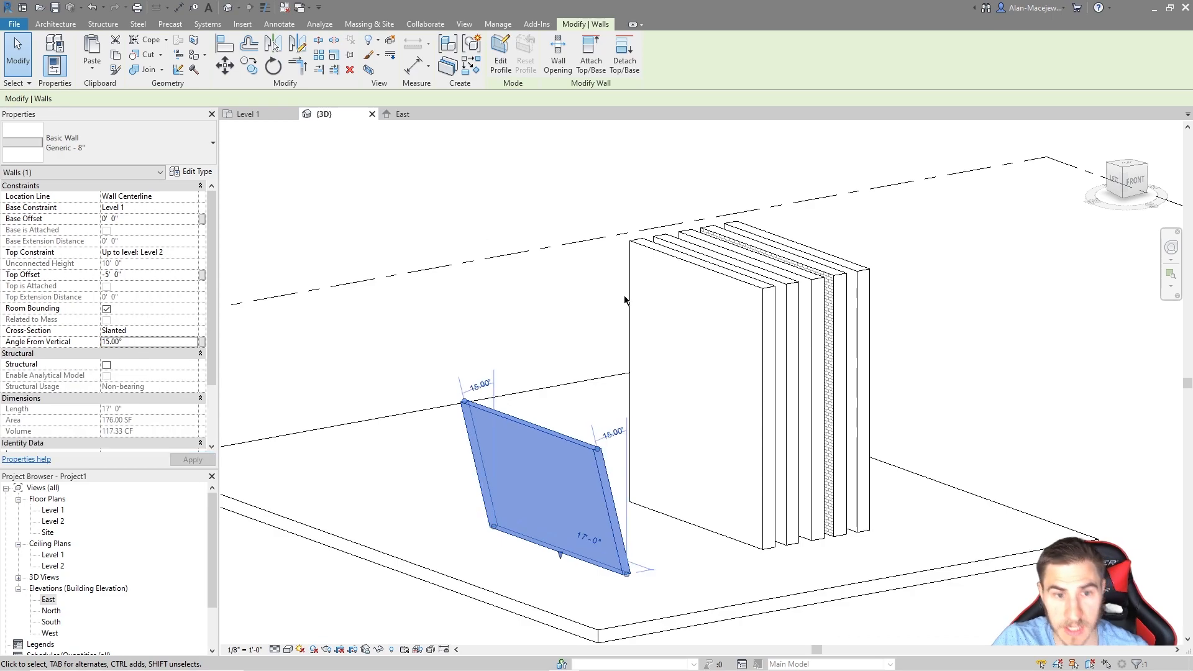
# Step: Change the slant to -15° through the angle dimension on the model, so the wall leans the other way
pyautogui.keyDown('shift'); pyautogui.moveTo(588, 391); pyautogui.dragTo(575, 443, button='middle'); pyautogui.keyUp('shift')
pyautogui.scroll(2, 575, 443)
pyautogui.click(602, 441)
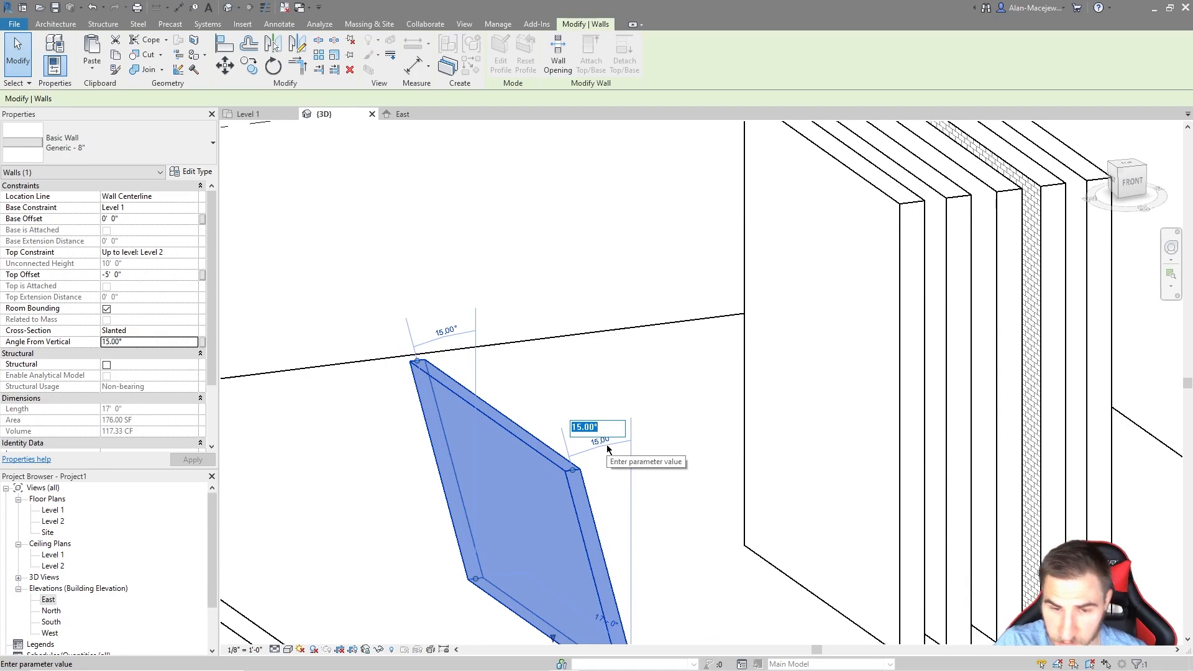
pyautogui.write('-')
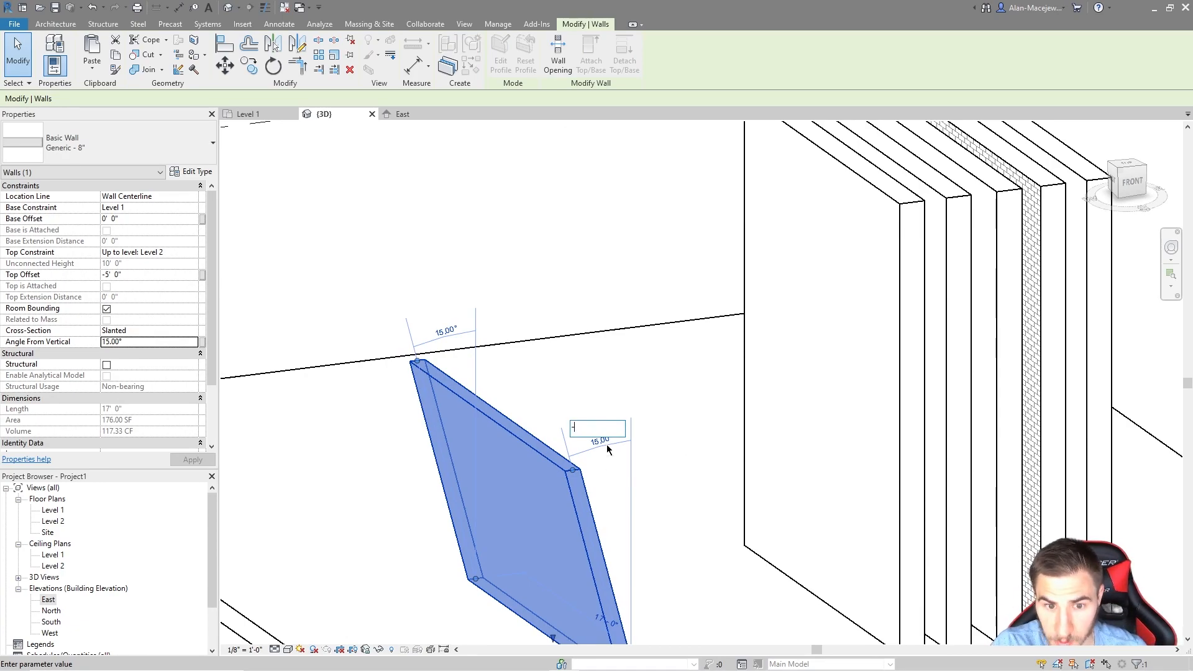
pyautogui.write('15')
pyautogui.press('Return')
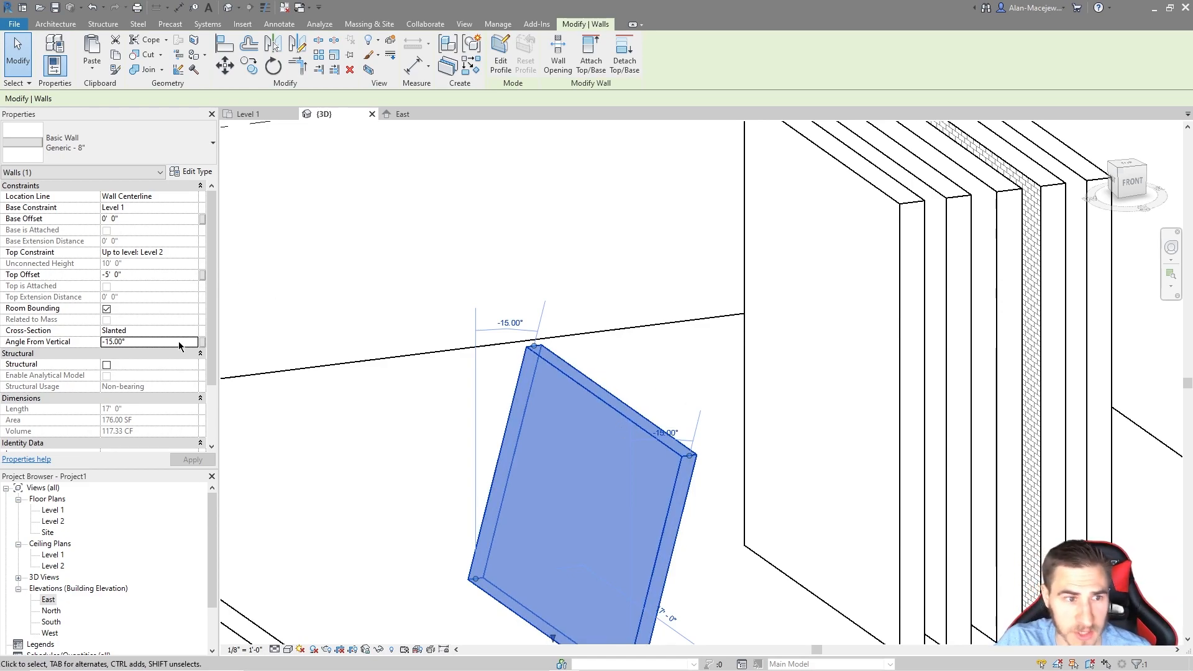
pyautogui.click(194, 331)
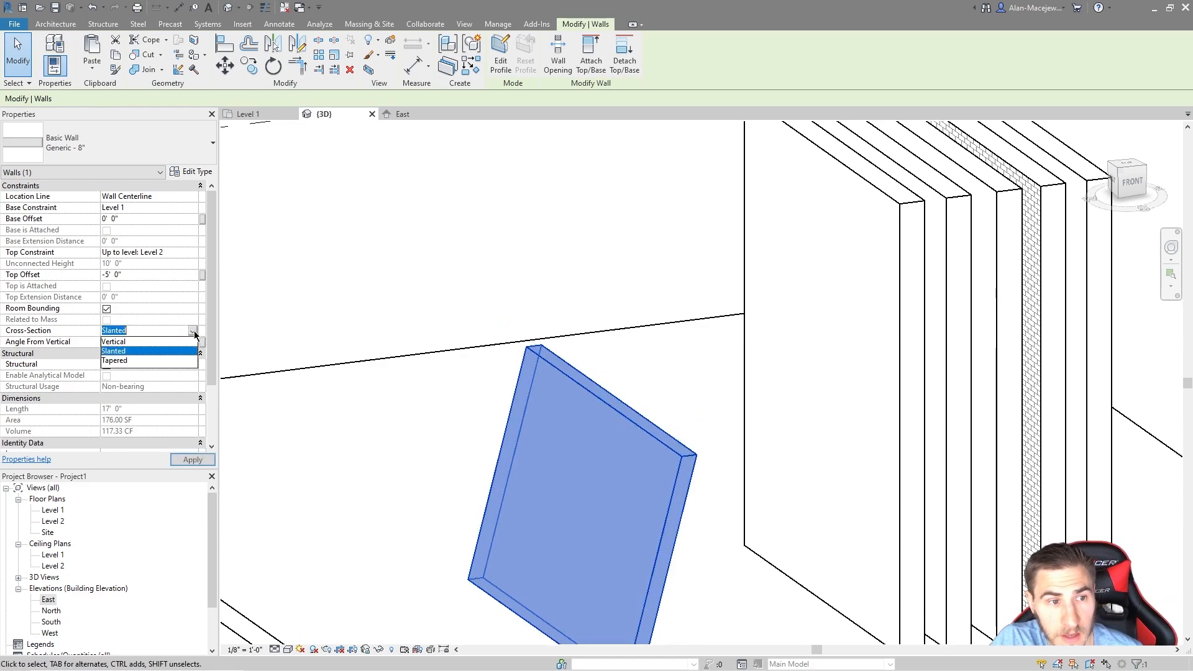
# Step: Try a Tapered cross-section and dismiss the incompatible wall type warning
pyautogui.click(134, 363)
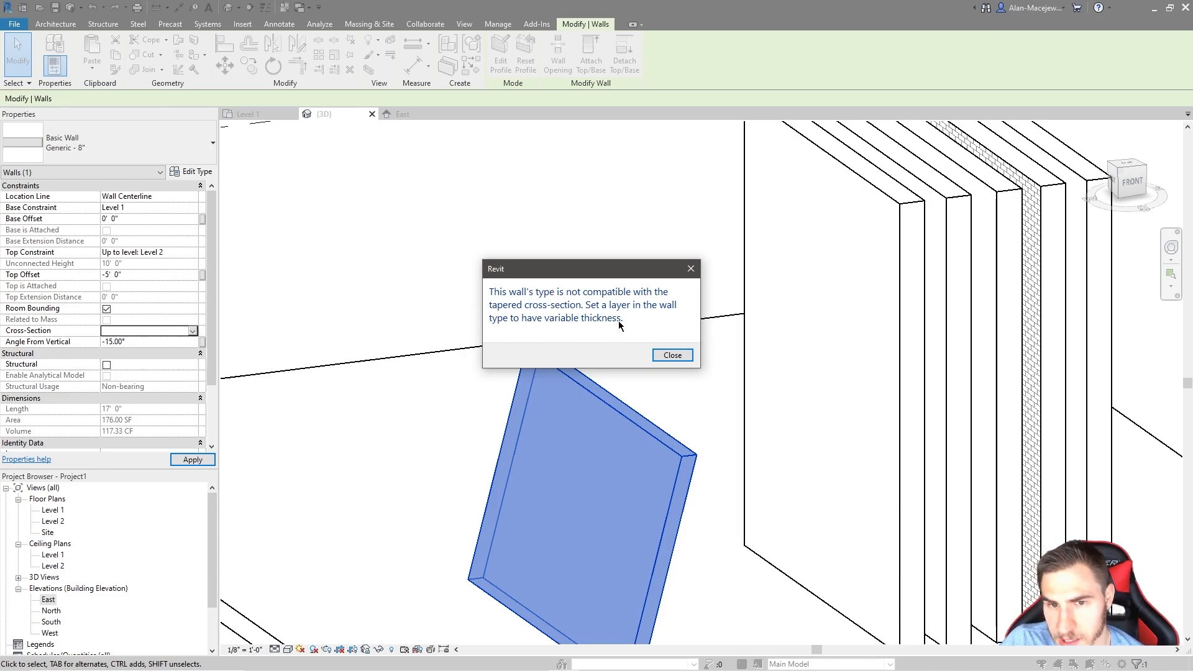
pyautogui.click(665, 355)
pyautogui.scroll(-3, 600, 460)
# Step: Copy the Exterior - Brick on Mtl. Stud wall beside the slanted wall and select the copy
pyautogui.moveTo(801, 474); pyautogui.dragTo(708, 501, button='middle')
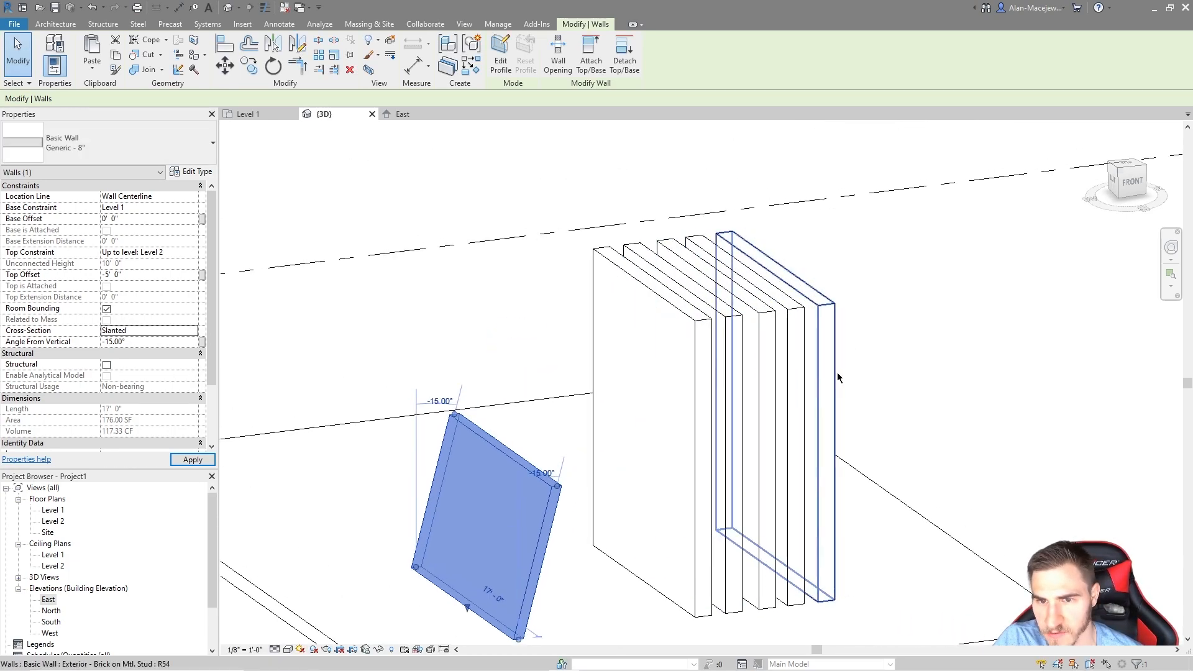
pyautogui.click(837, 372)
pyautogui.keyDown('ctrl'); pyautogui.moveTo(834, 581); pyautogui.dragTo(413, 643); pyautogui.keyUp('ctrl')
pyautogui.moveTo(509, 584); pyautogui.dragTo(687, 505, button='middle')
pyautogui.click(717, 486)
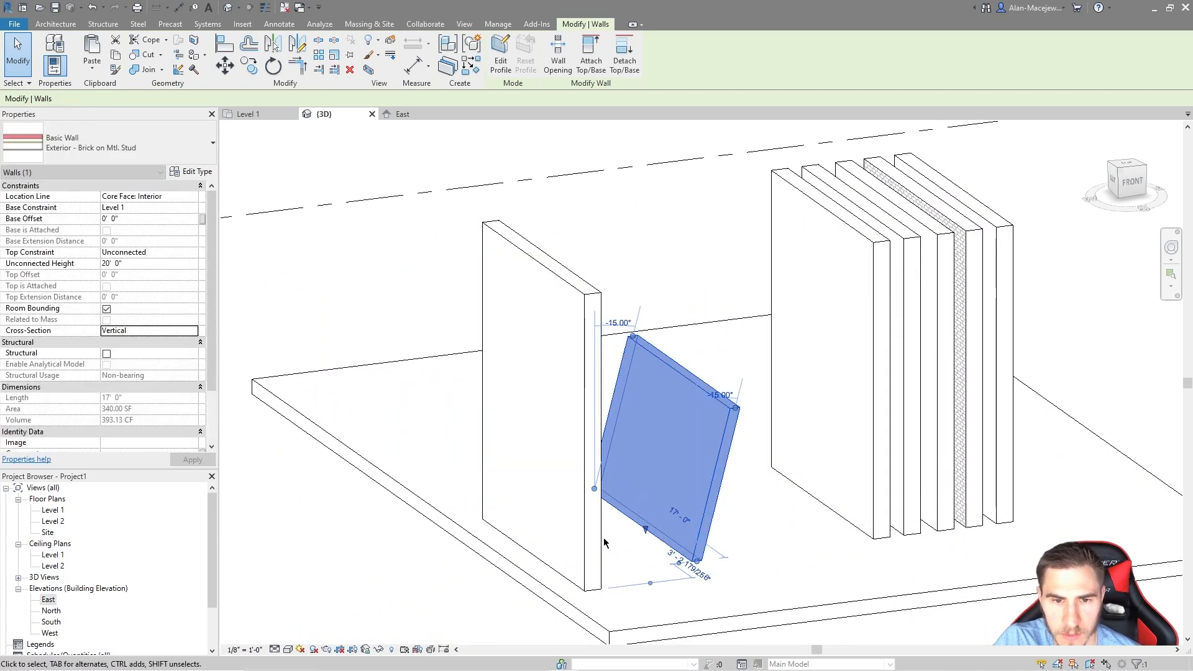
pyautogui.click(600, 540)
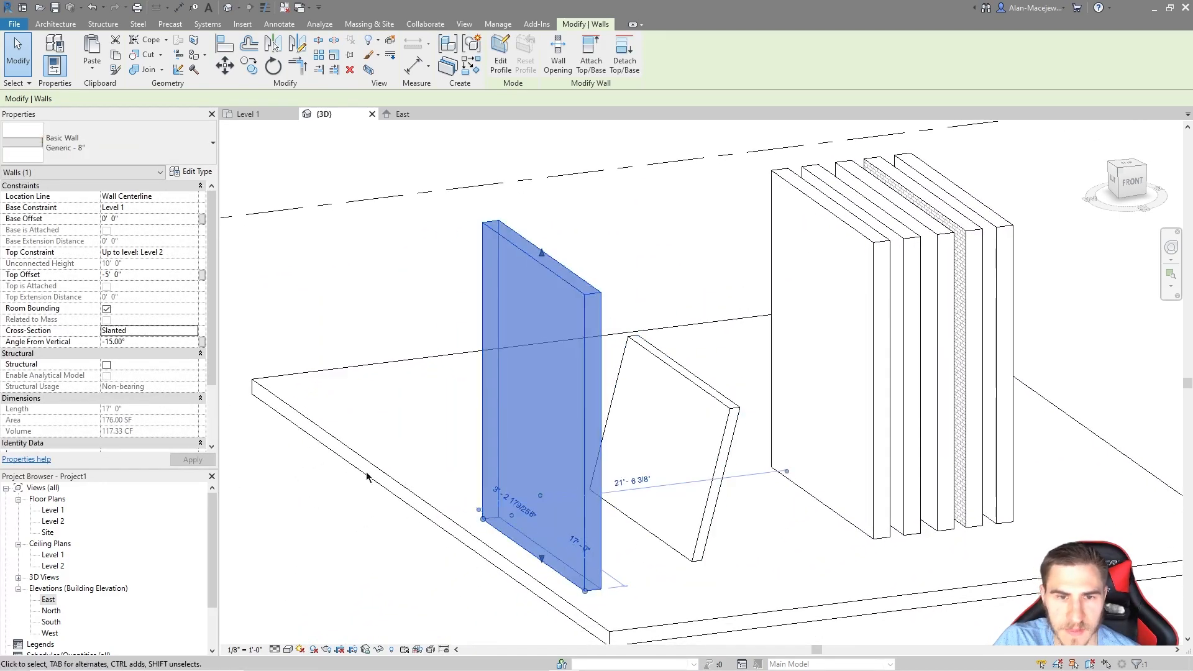
# Step: In the brick wall type's structure, mark the Thermal/Air layer as Variable and confirm both dialogs
pyautogui.click(192, 172)
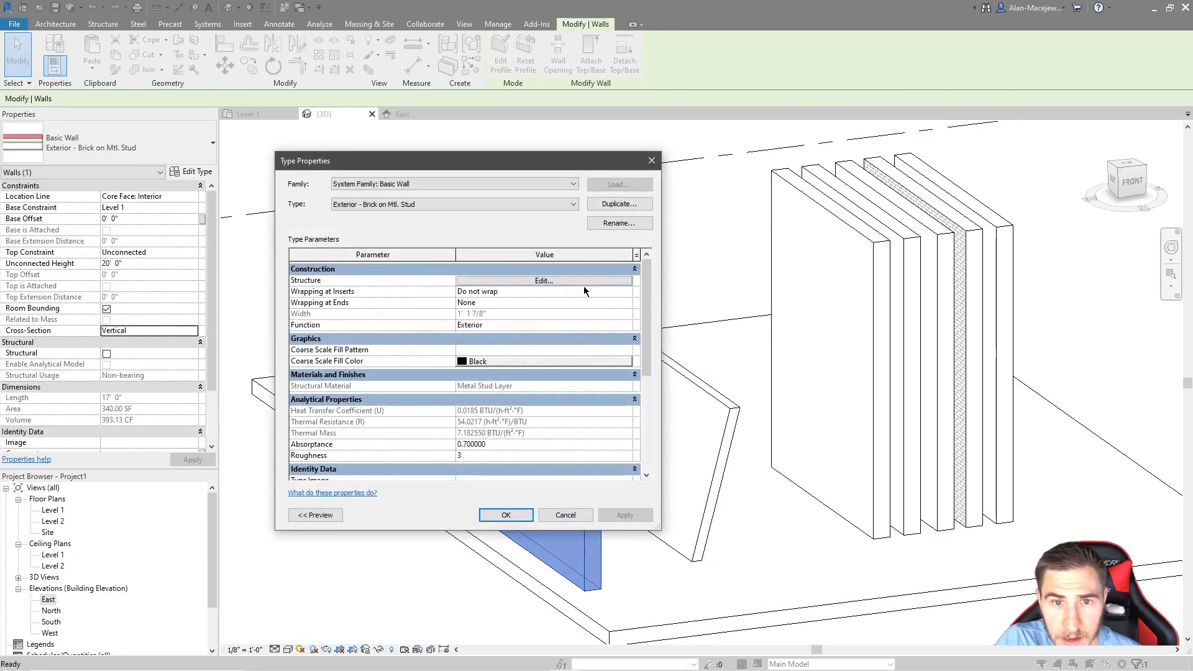
pyautogui.click(583, 283)
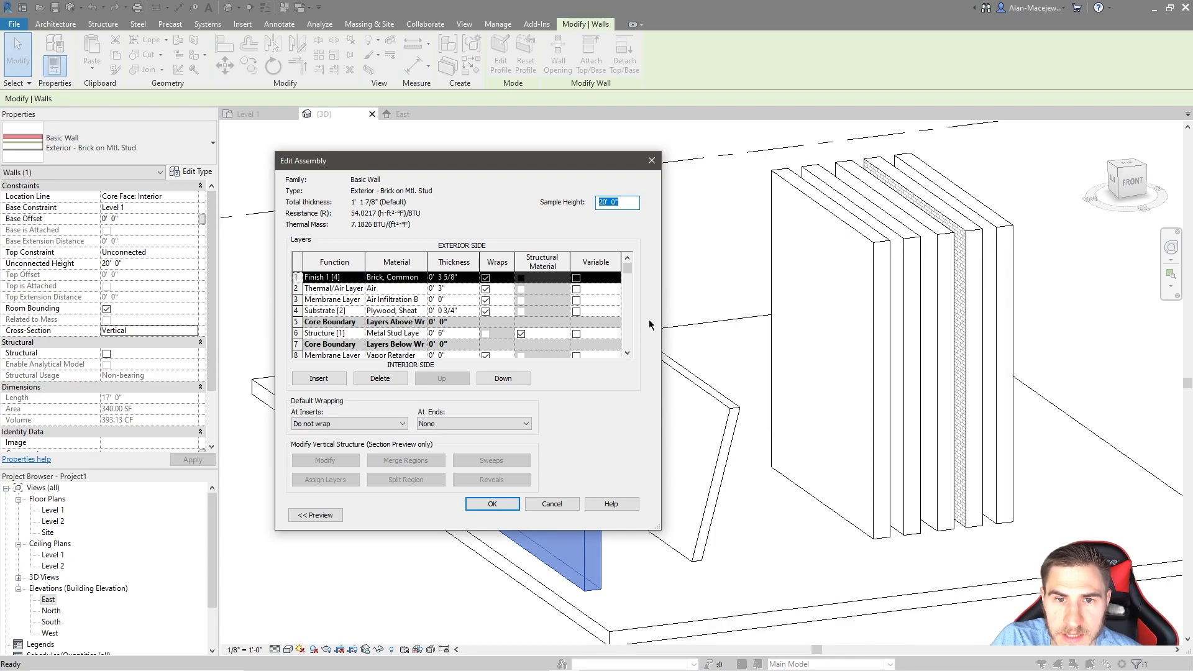
pyautogui.moveTo(661, 313); pyautogui.dragTo(846, 314)
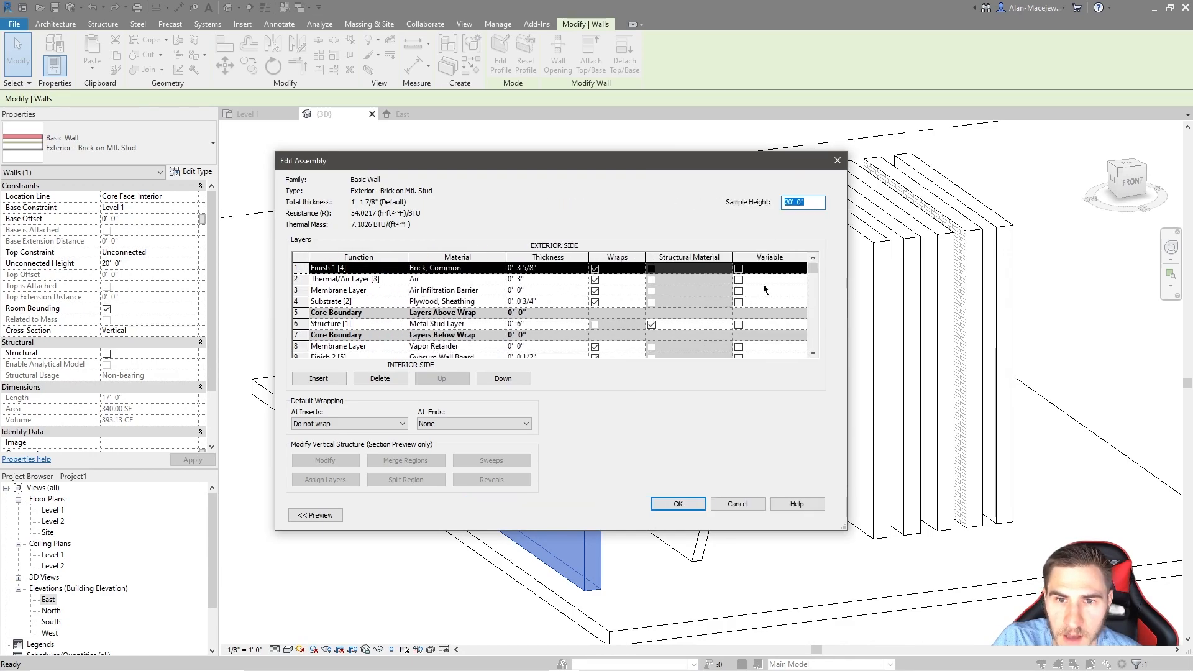
pyautogui.scroll(-1, 759, 310)
pyautogui.scroll(1, 769, 293)
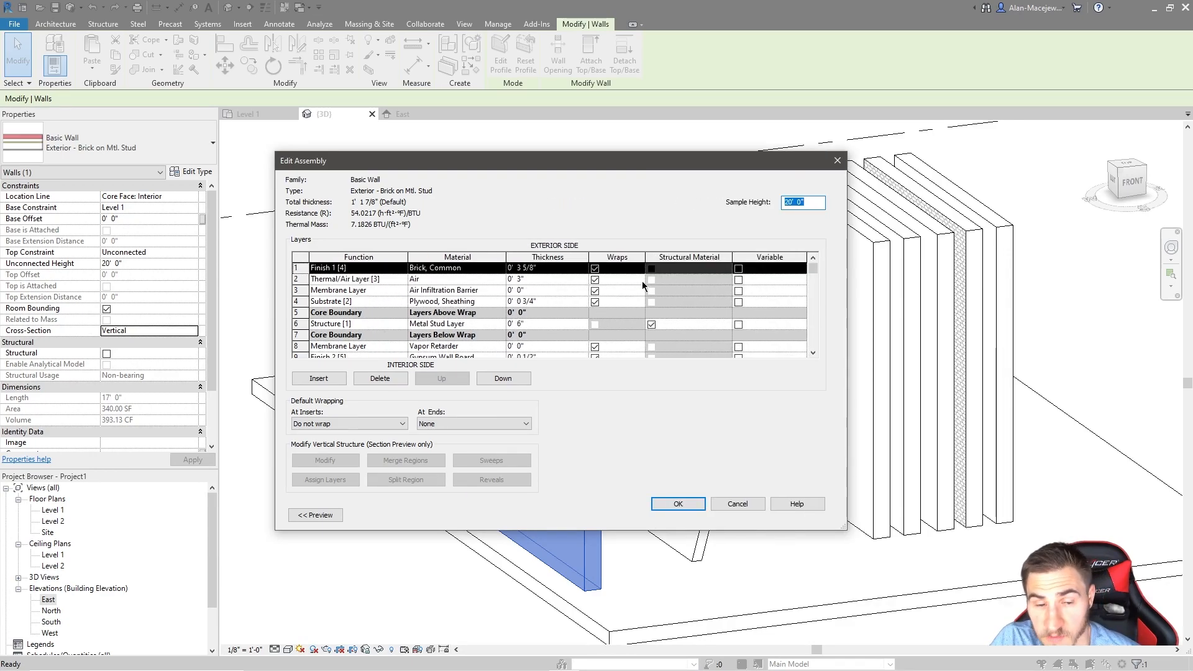
pyautogui.scroll(-1, 634, 303)
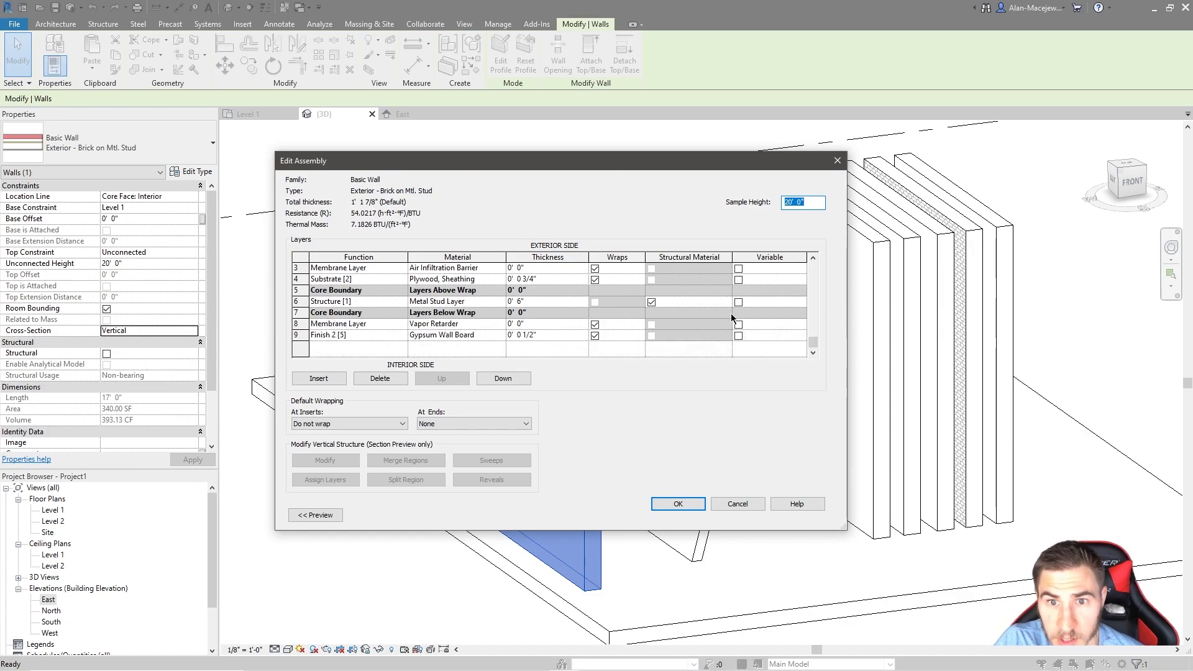
pyautogui.scroll(1, 763, 327)
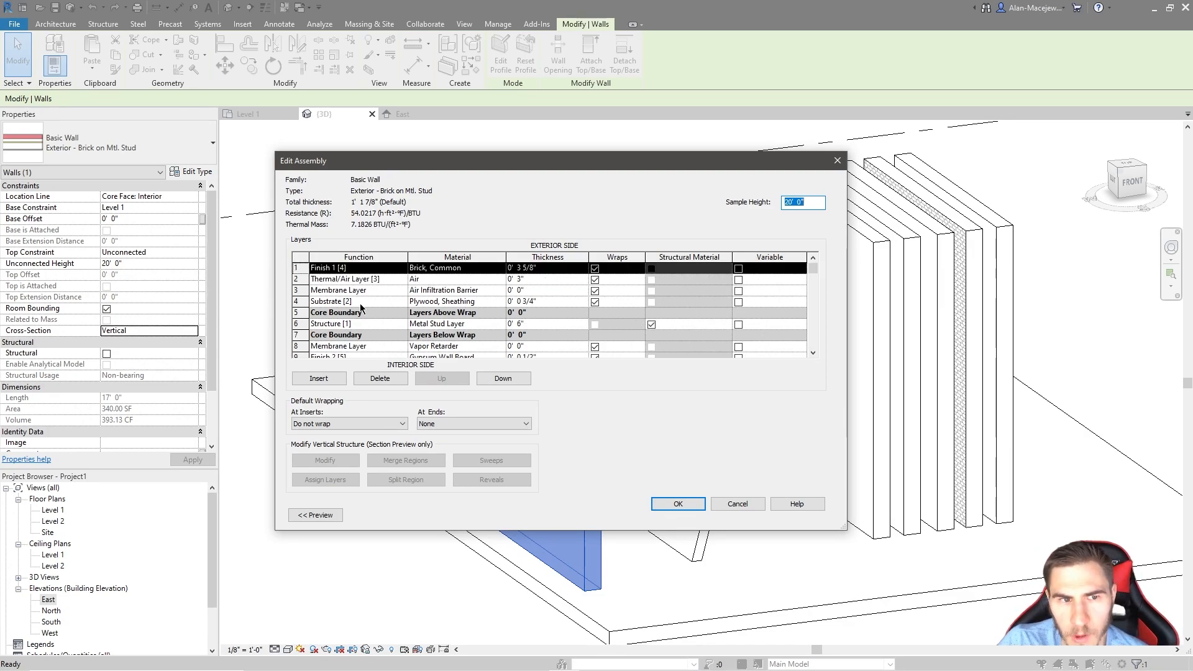
pyautogui.click(738, 279)
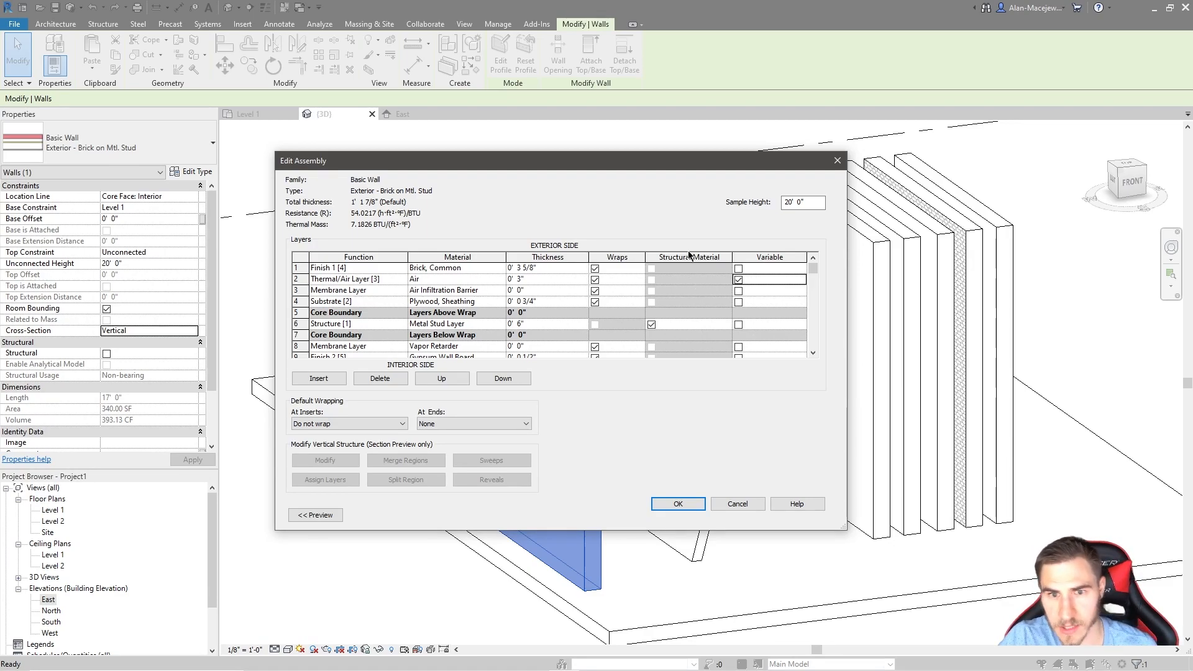
pyautogui.click(682, 501)
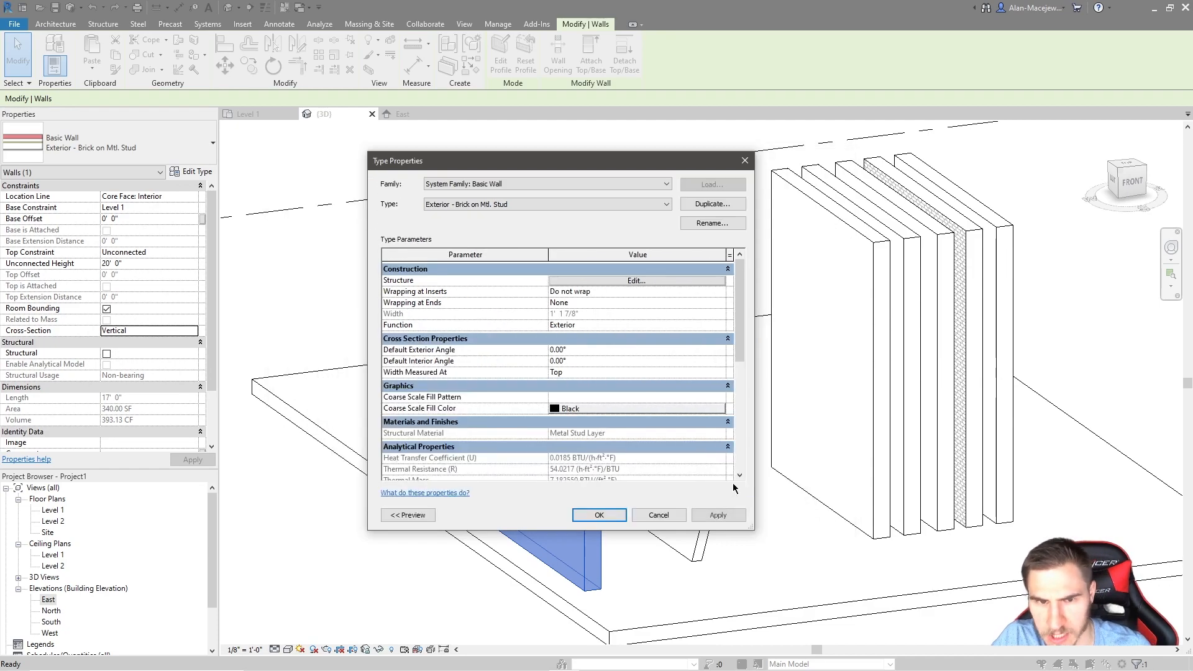
pyautogui.click(601, 518)
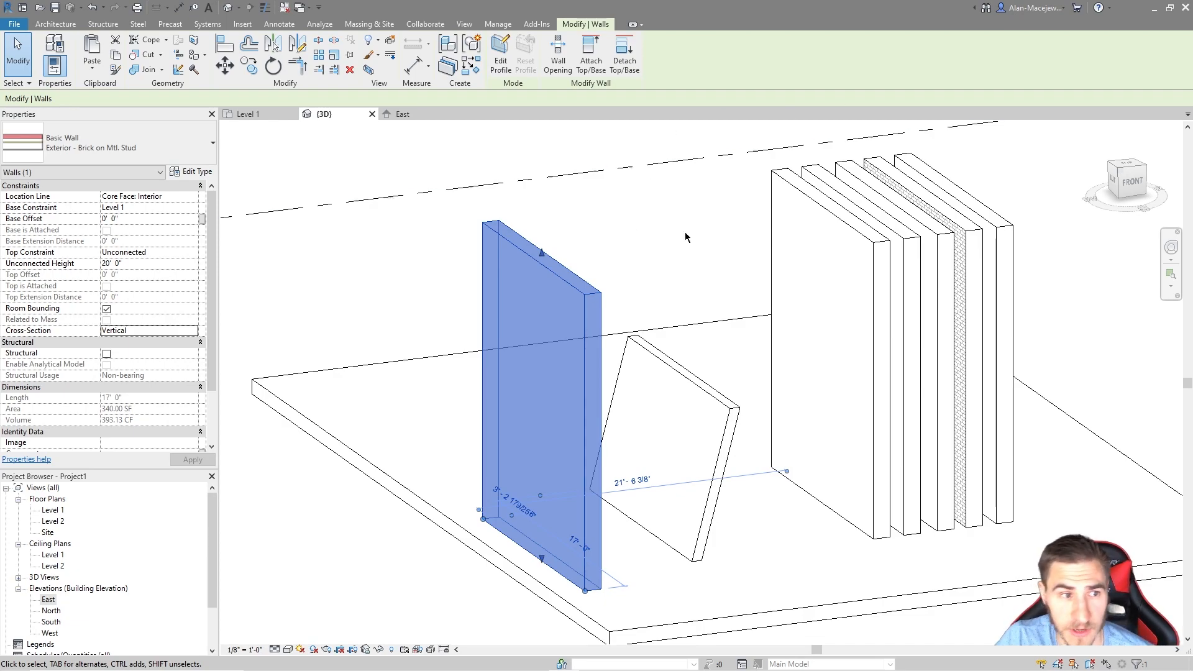
# Step: Set the copied brick wall's cross-section to Tapered
pyautogui.click(197, 331)
pyautogui.click(193, 331)
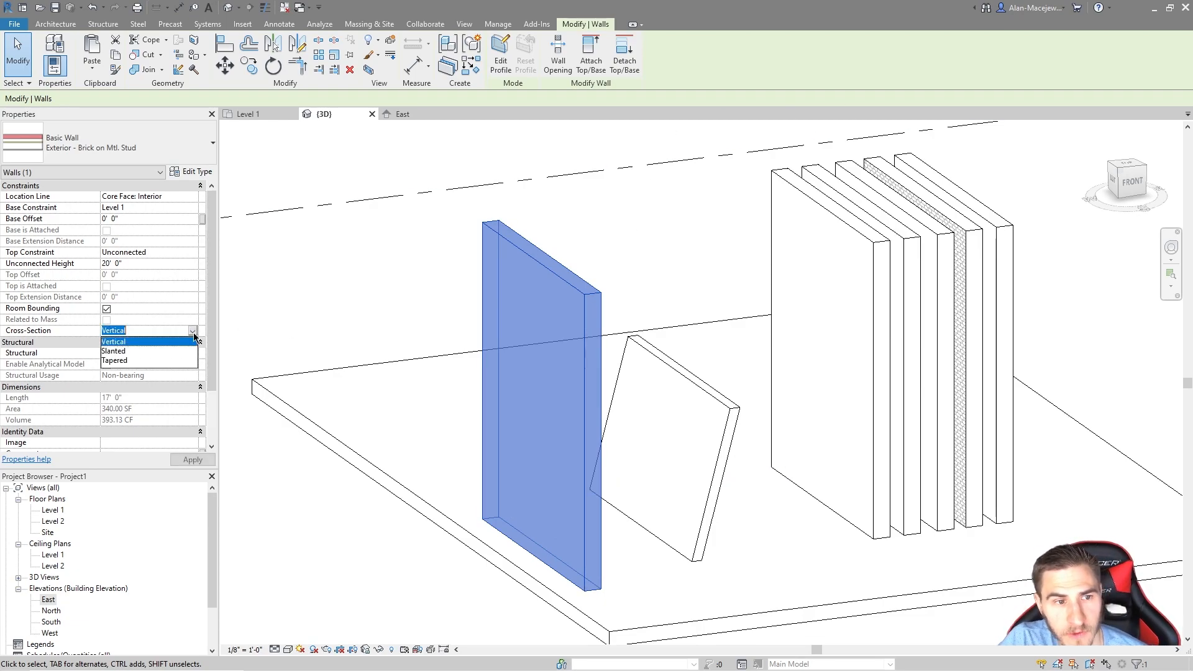
pyautogui.click(124, 364)
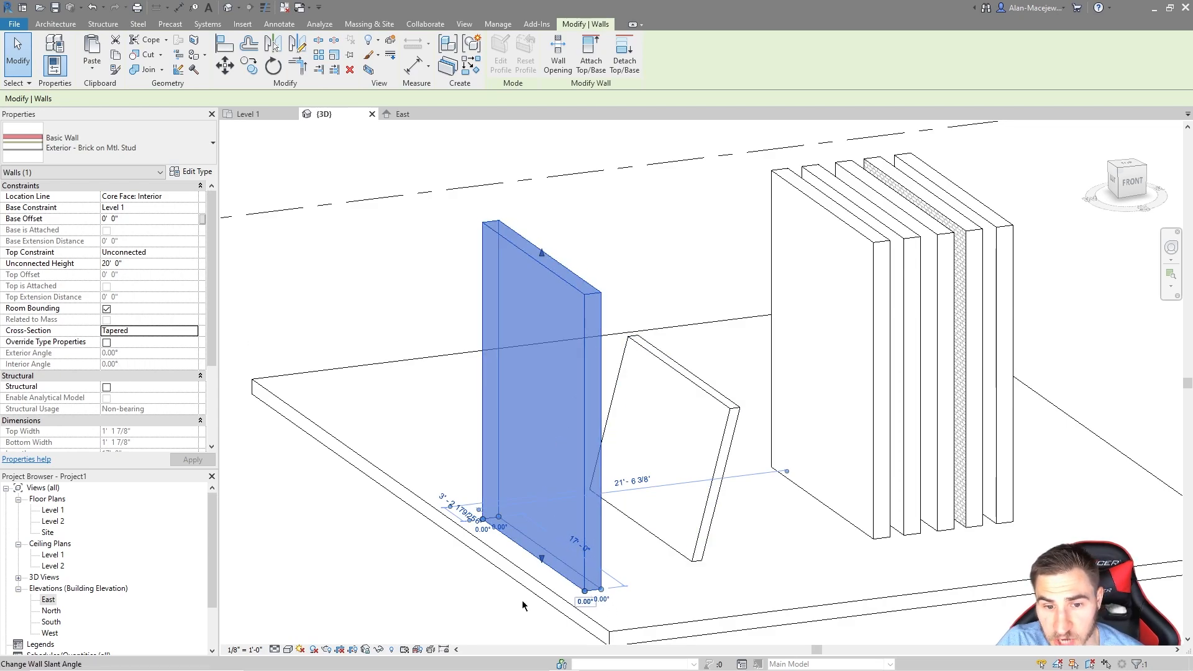
# Step: Try a 5° exterior angle on the model, cancel the override prompt, and reselect the wall
pyautogui.click(600, 599)
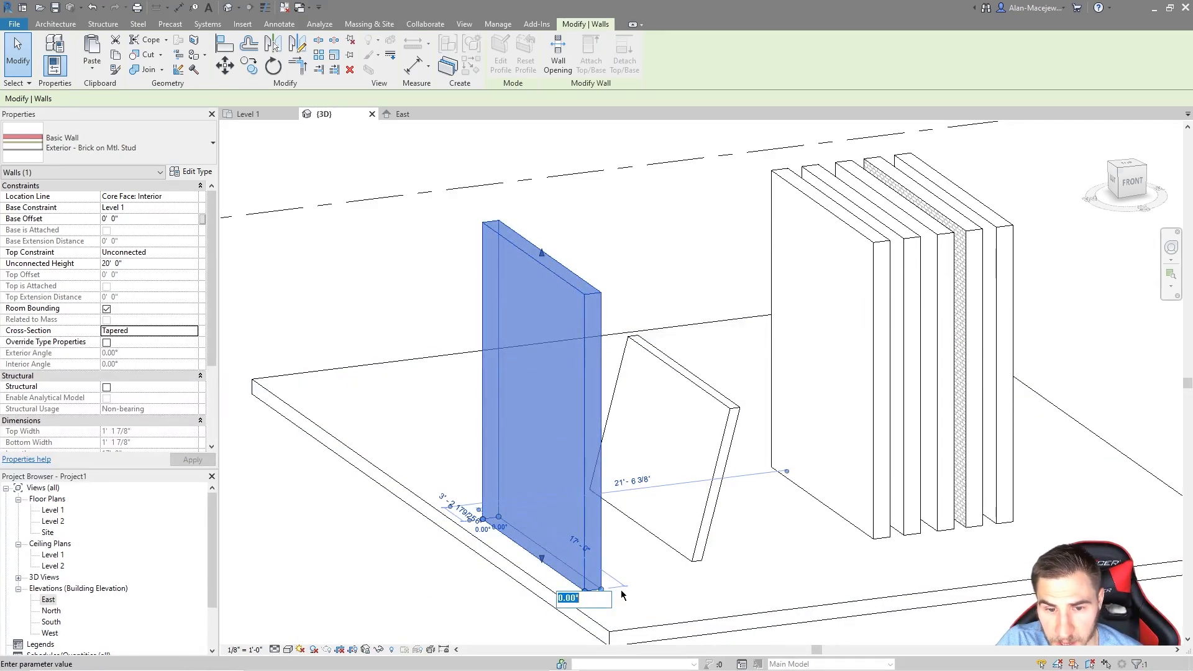
pyautogui.write('5')
pyautogui.press('Return')
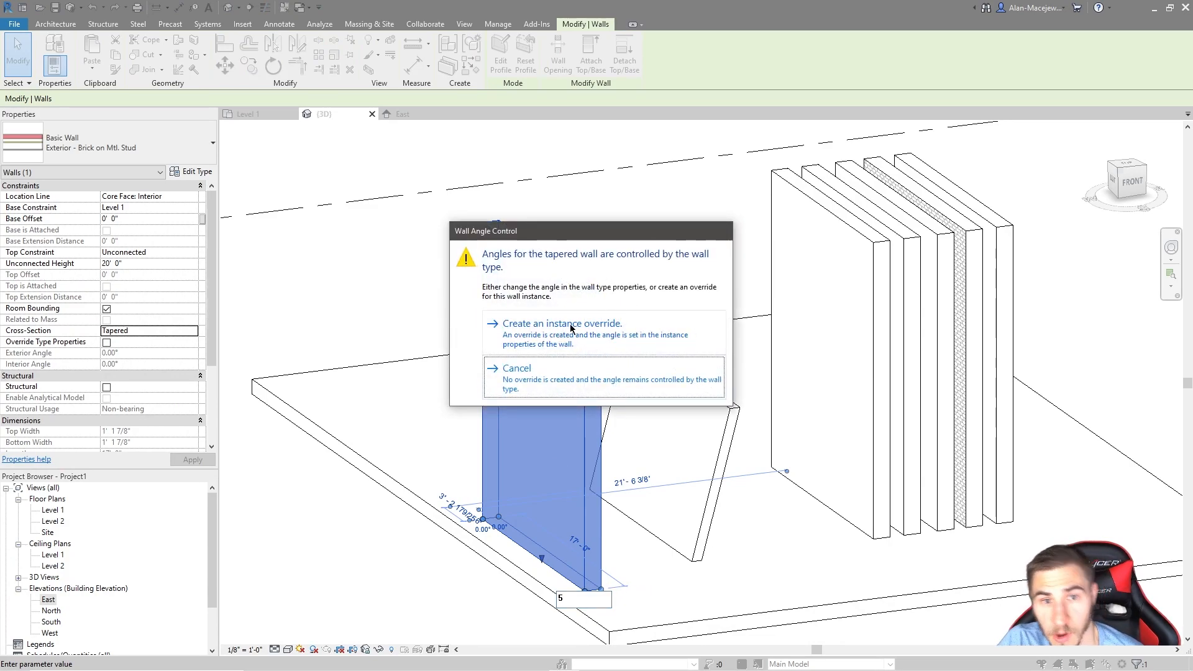
pyautogui.click(577, 379)
pyautogui.press('Escape')
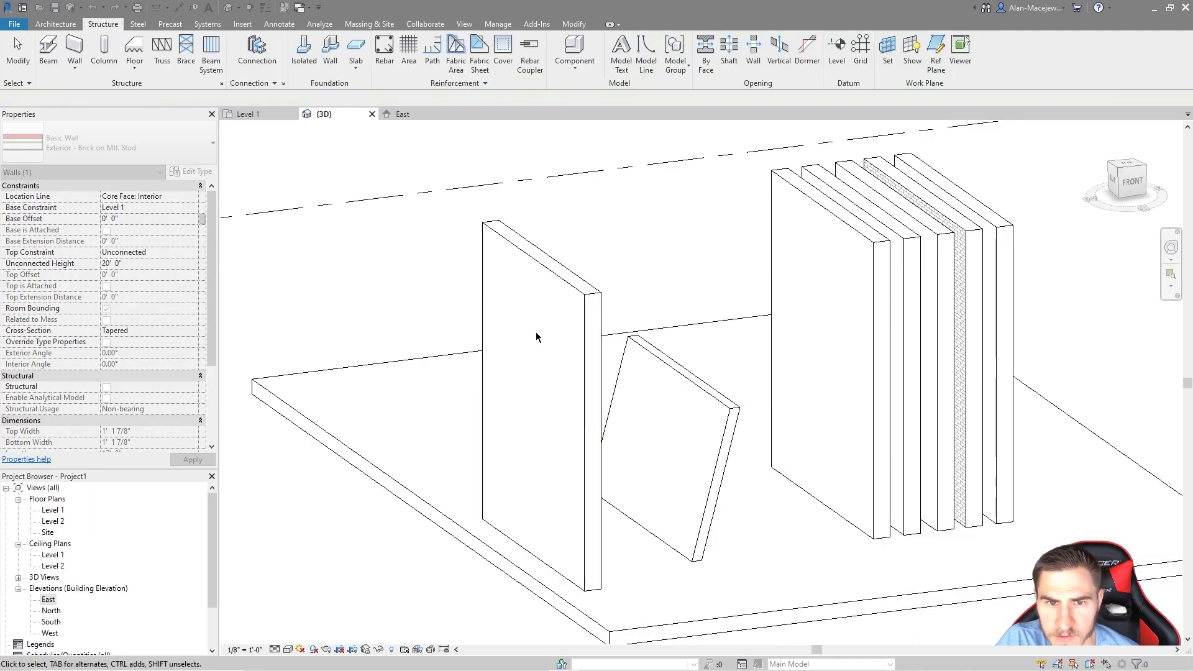
pyautogui.click(579, 294)
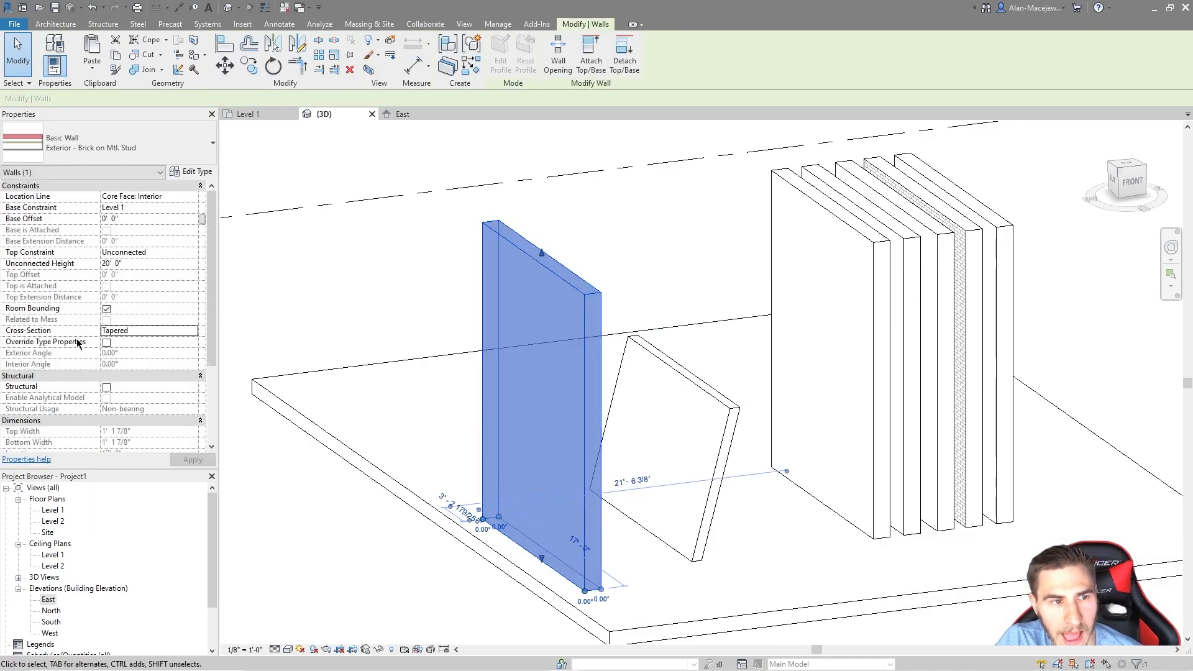
# Step: Override the type properties and set the brick wall's exterior angle to 15°
pyautogui.click(106, 342)
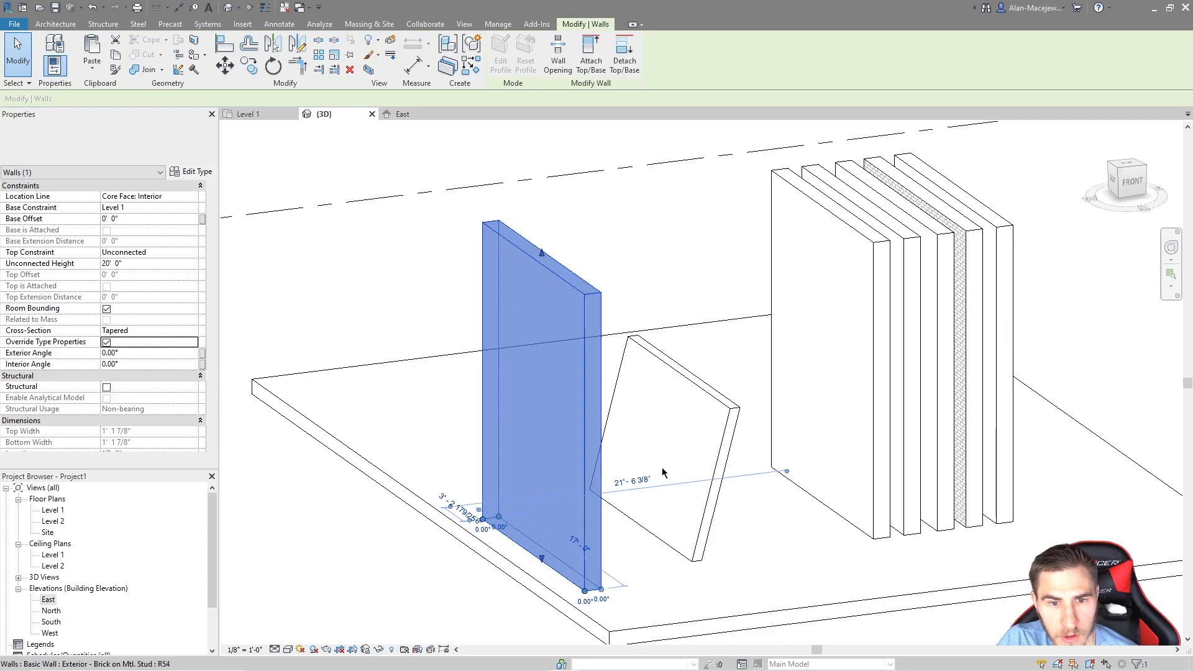
pyautogui.click(192, 460)
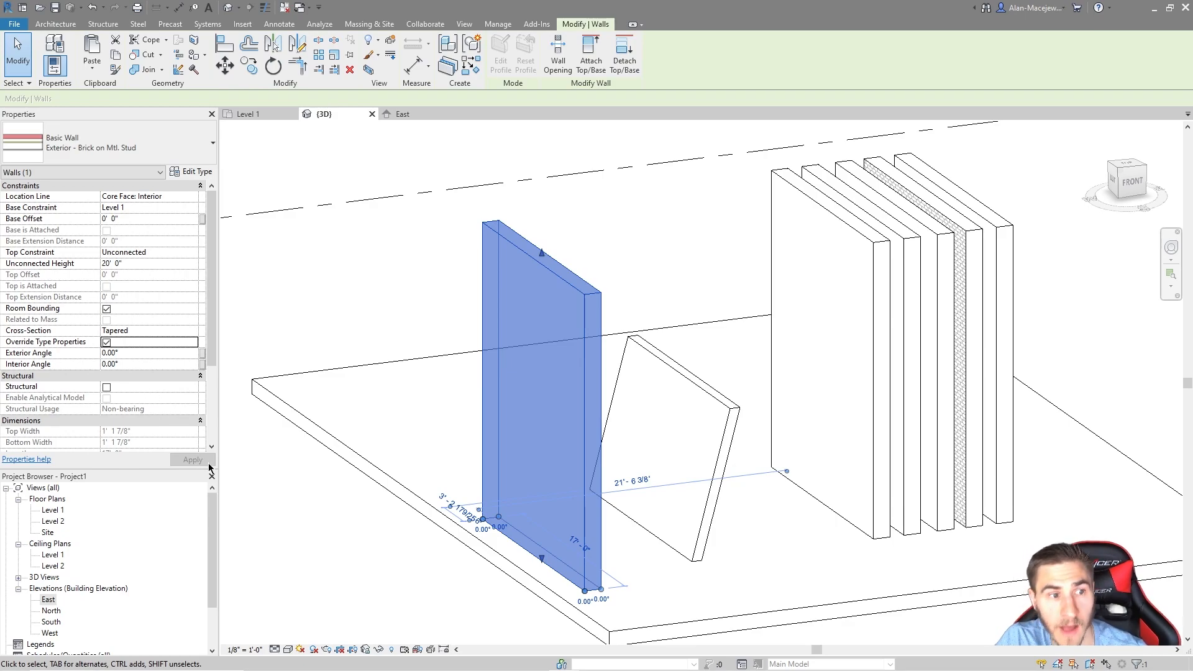
pyautogui.click(153, 349)
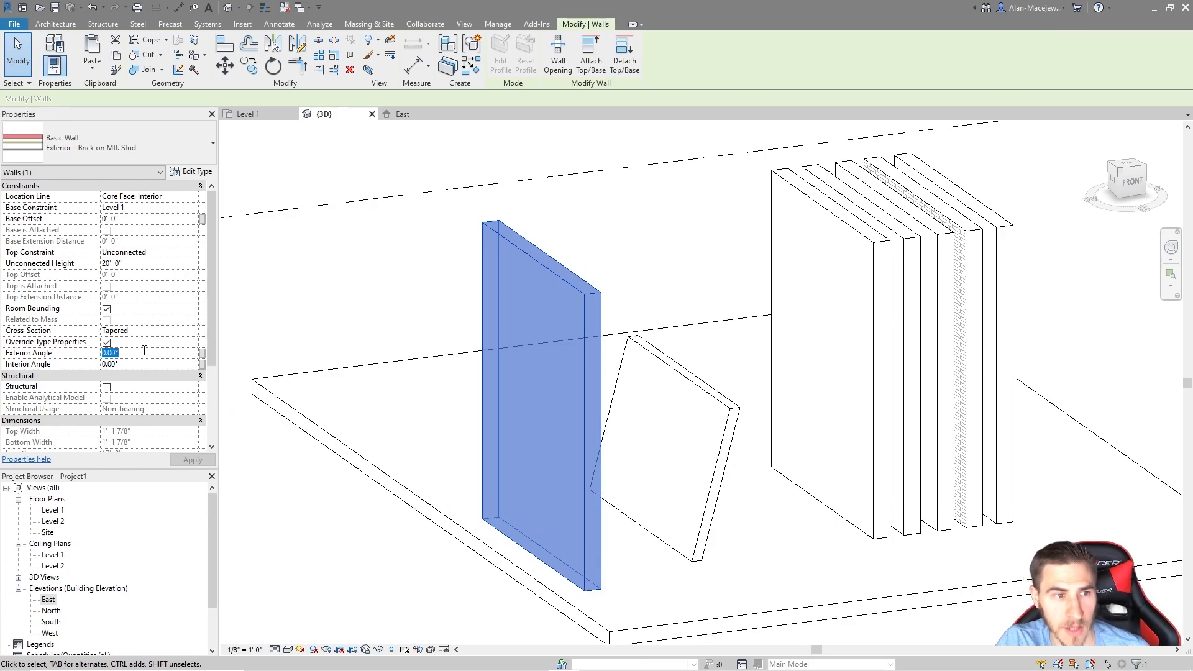
pyautogui.write('15')
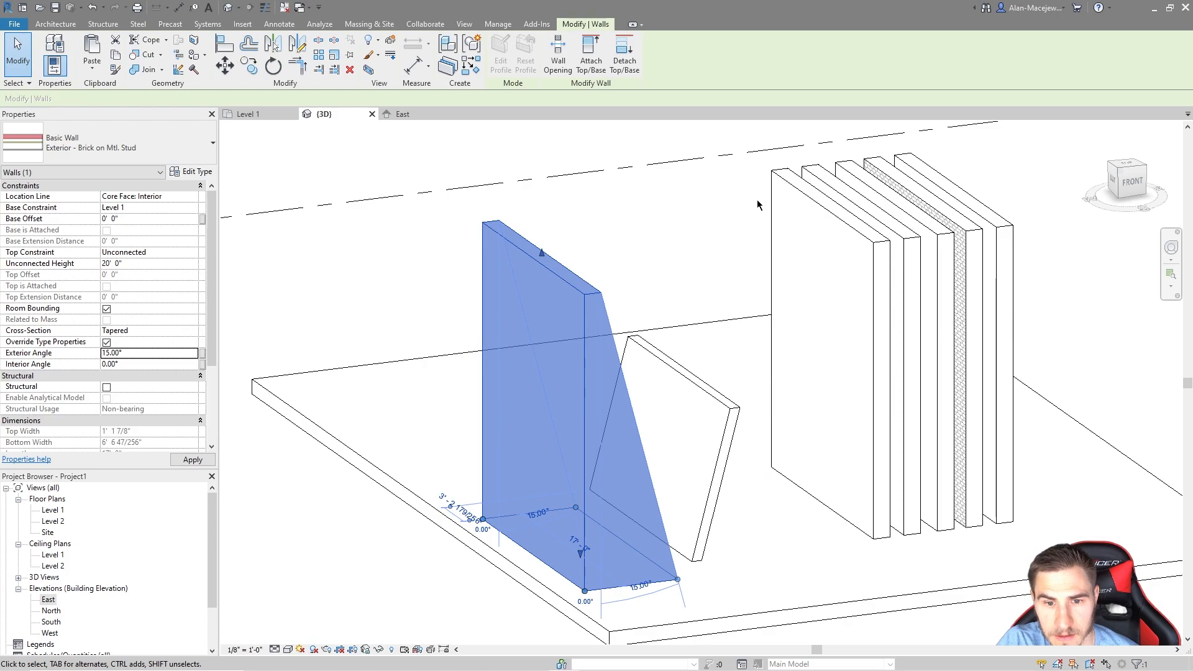
pyautogui.keyDown('shift'); pyautogui.moveTo(772, 524); pyautogui.dragTo(627, 581, button='middle'); pyautogui.keyUp('shift')
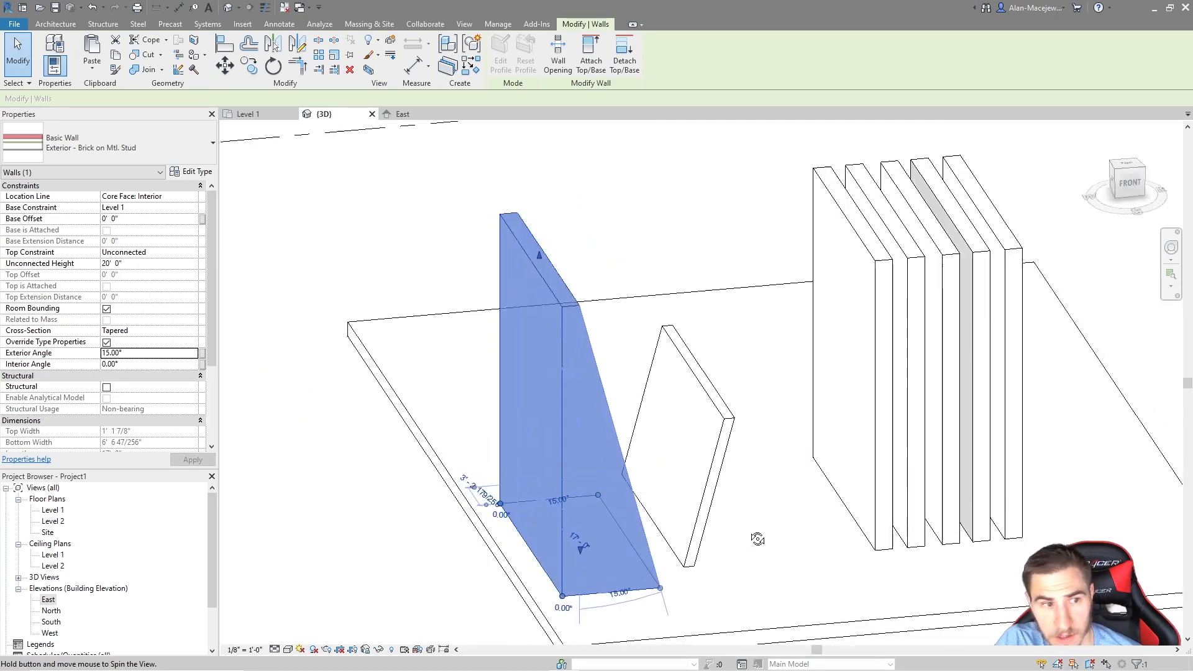
# Step: Set the interior angle to 15° as well and orbit to inspect the tapered wall
pyautogui.click(162, 364)
pyautogui.write('15')
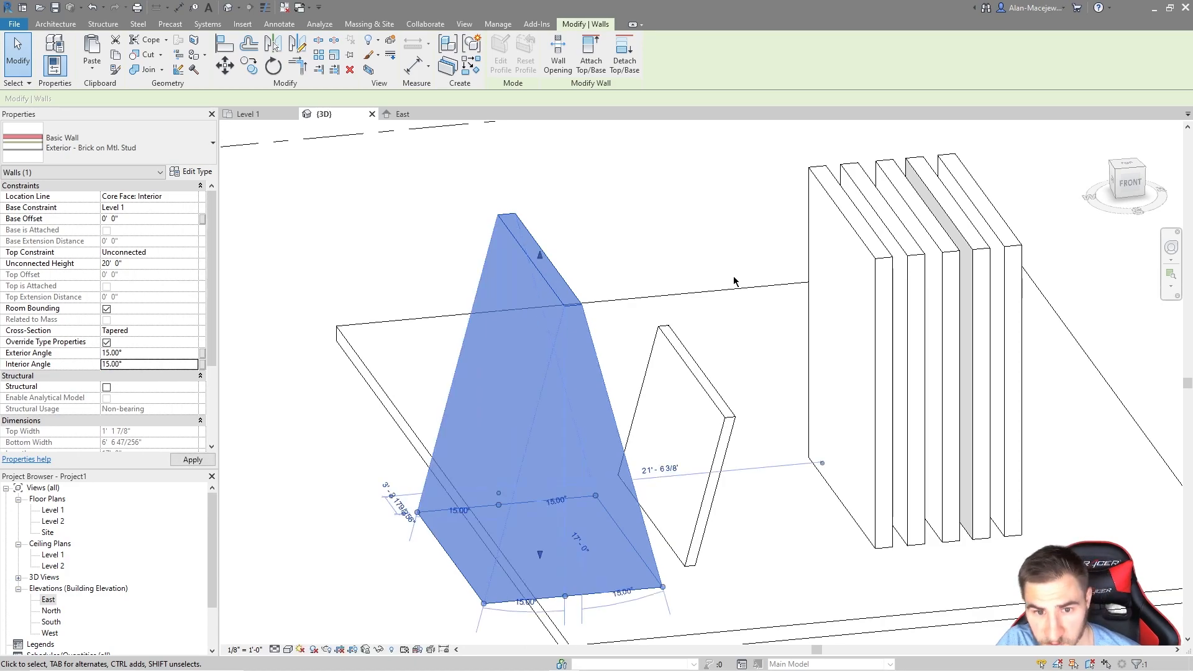
pyautogui.click(772, 541)
pyautogui.keyDown('shift'); pyautogui.moveTo(761, 535); pyautogui.dragTo(792, 522, button='middle'); pyautogui.keyUp('shift')
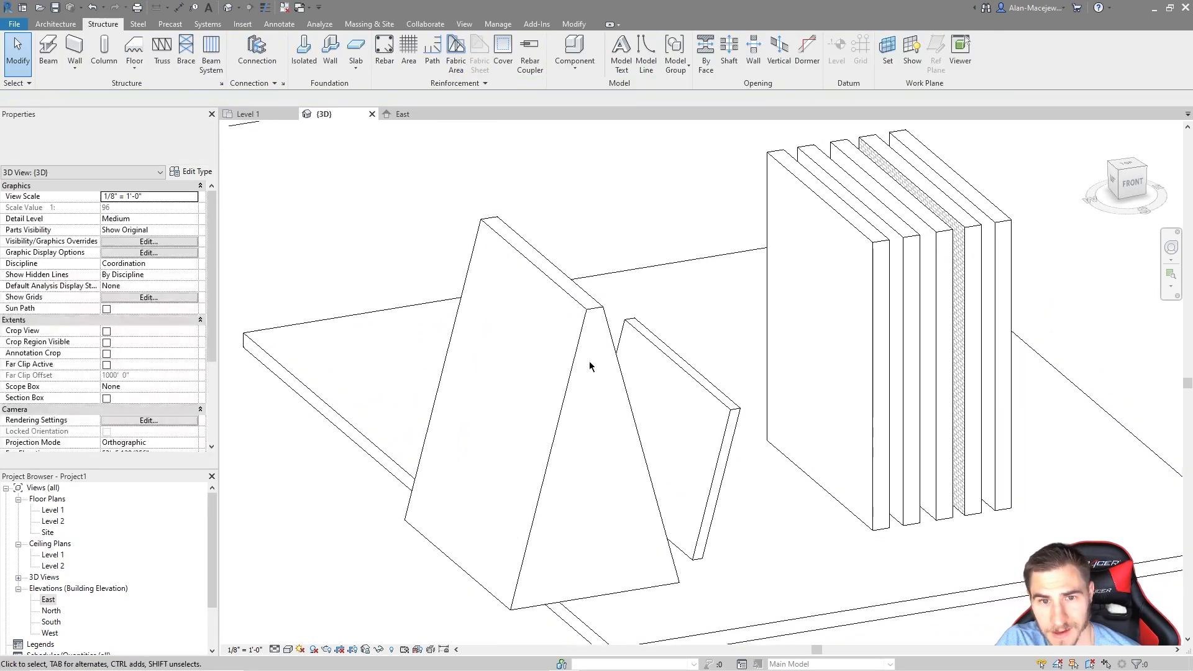
pyautogui.click(591, 316)
pyautogui.keyDown('shift'); pyautogui.moveTo(585, 294); pyautogui.dragTo(427, 381, button='middle'); pyautogui.keyUp('shift')
pyautogui.click(342, 358)
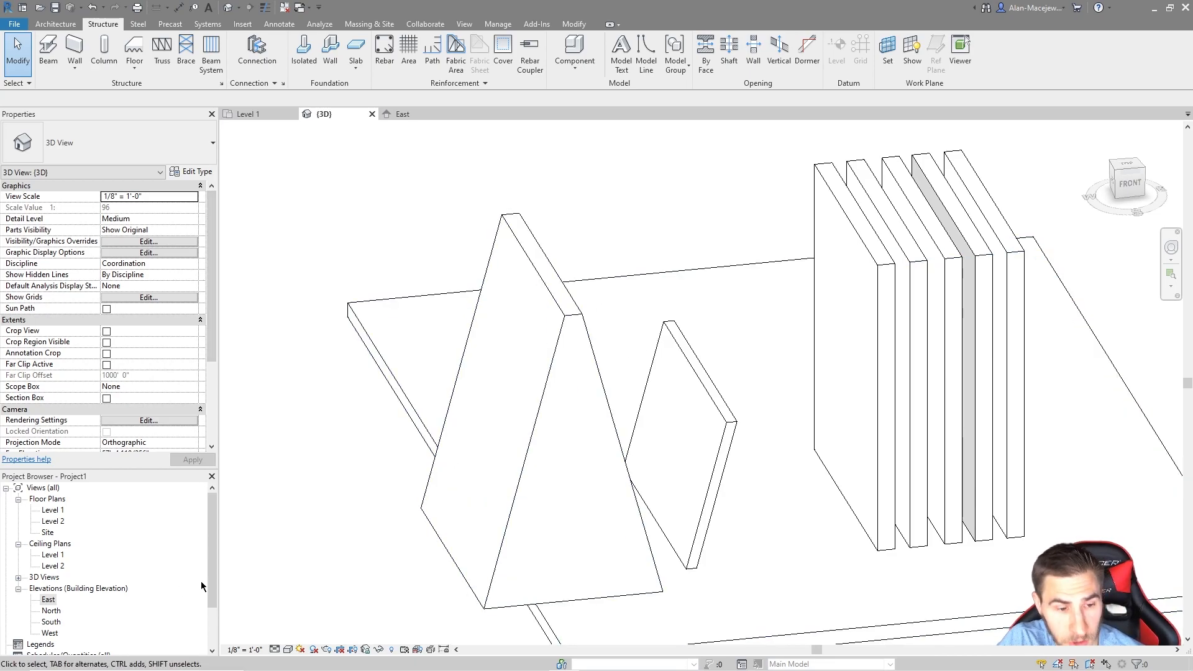
# Step: Open the Level 1 floor plan and zoom and pan around the tapered wall's footprint
pyautogui.doubleClick(50, 510)
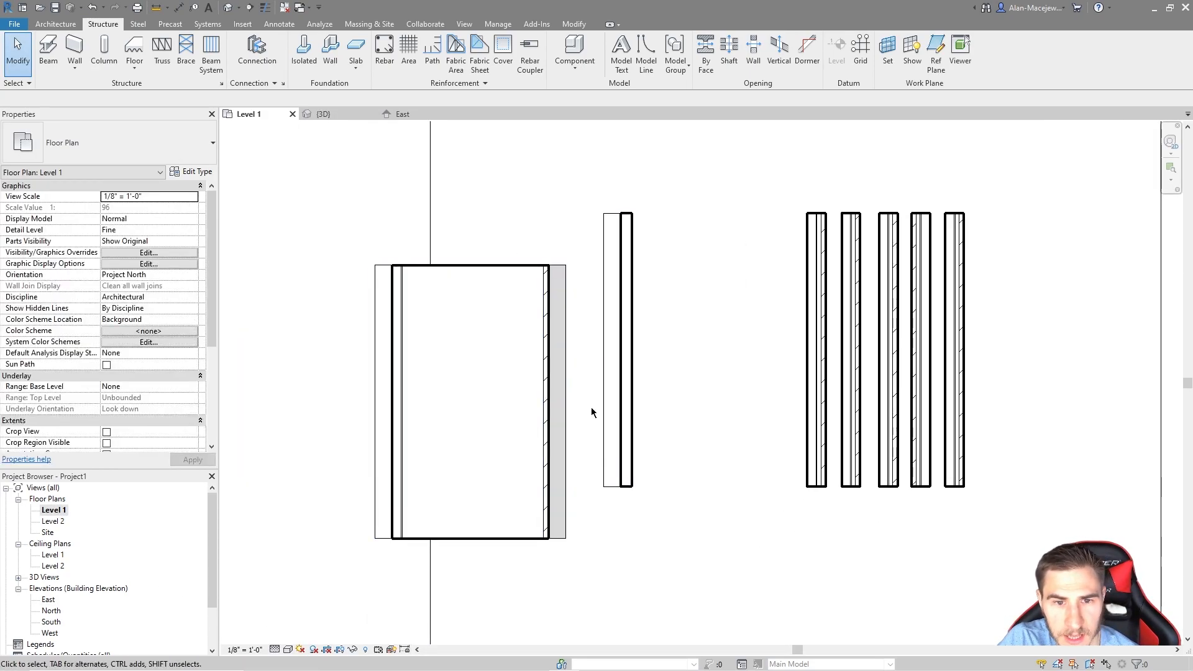
pyautogui.scroll(3, 586, 398)
pyautogui.scroll(-2, 634, 508)
pyautogui.scroll(2, 539, 504)
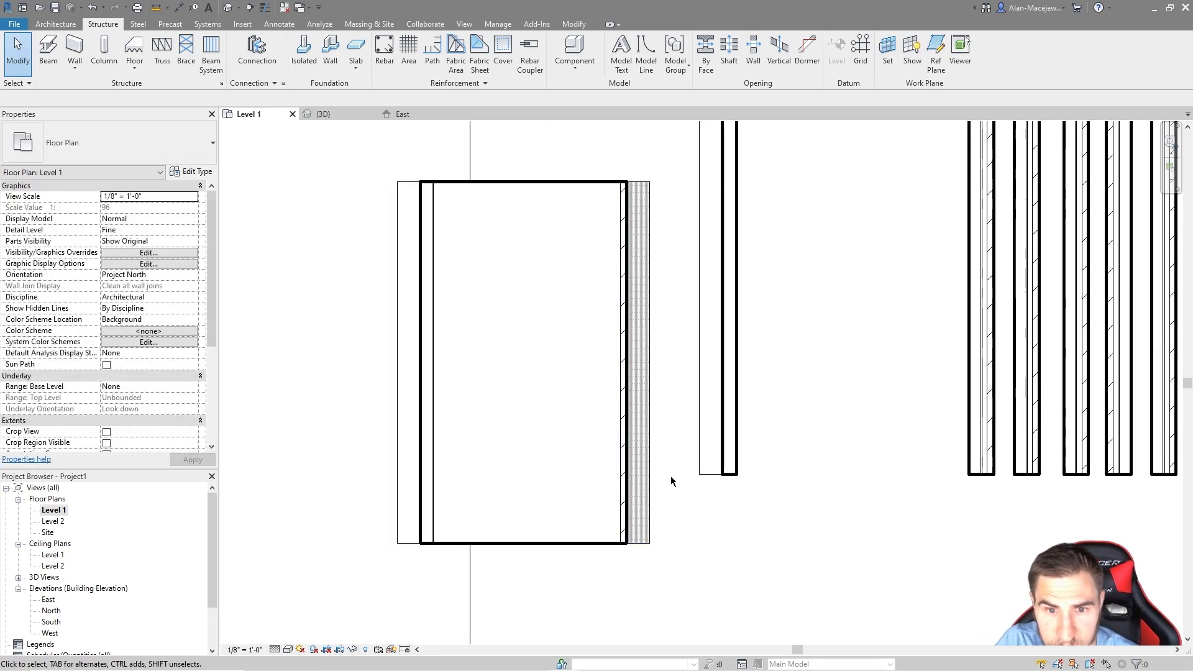
pyautogui.scroll(2, 635, 554)
pyautogui.scroll(-2, 703, 431)
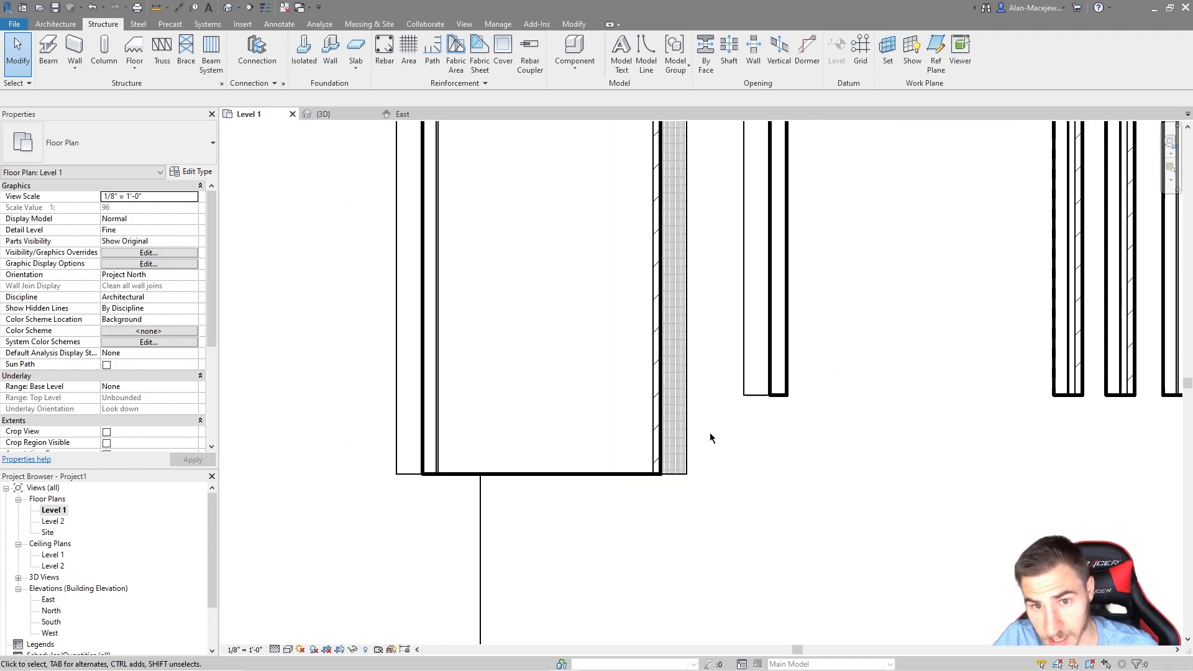
pyautogui.scroll(4, 623, 459)
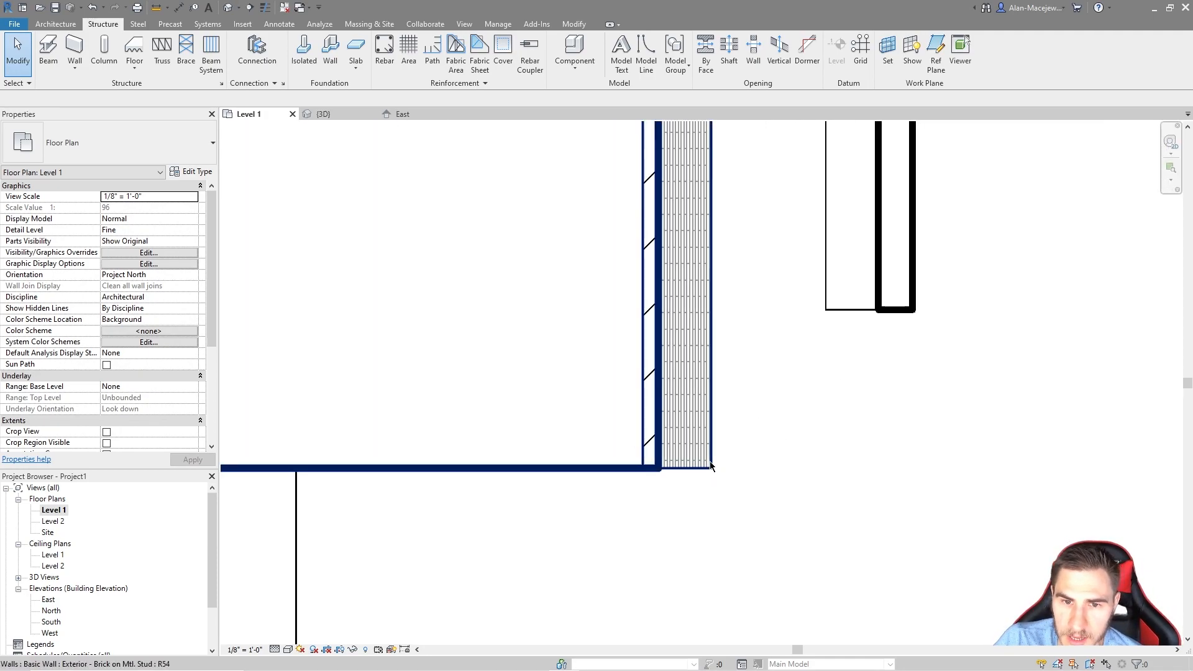
pyautogui.scroll(-3, 706, 521)
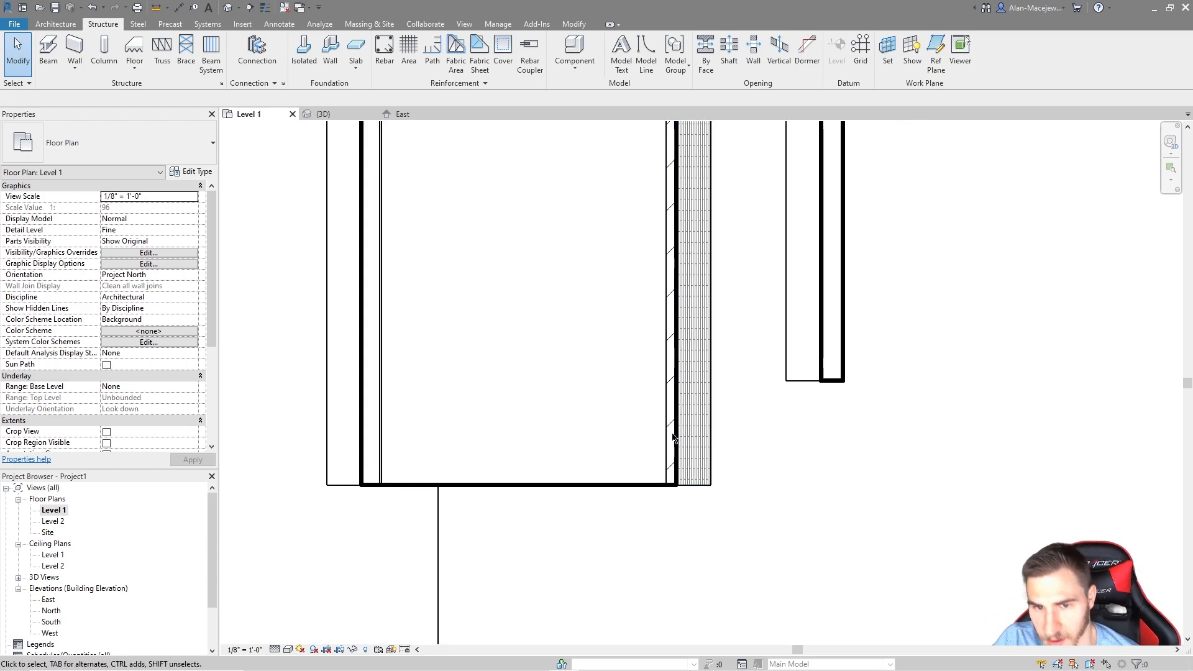
pyautogui.scroll(5, 671, 433)
pyautogui.scroll(-4, 702, 454)
pyautogui.scroll(2, 684, 459)
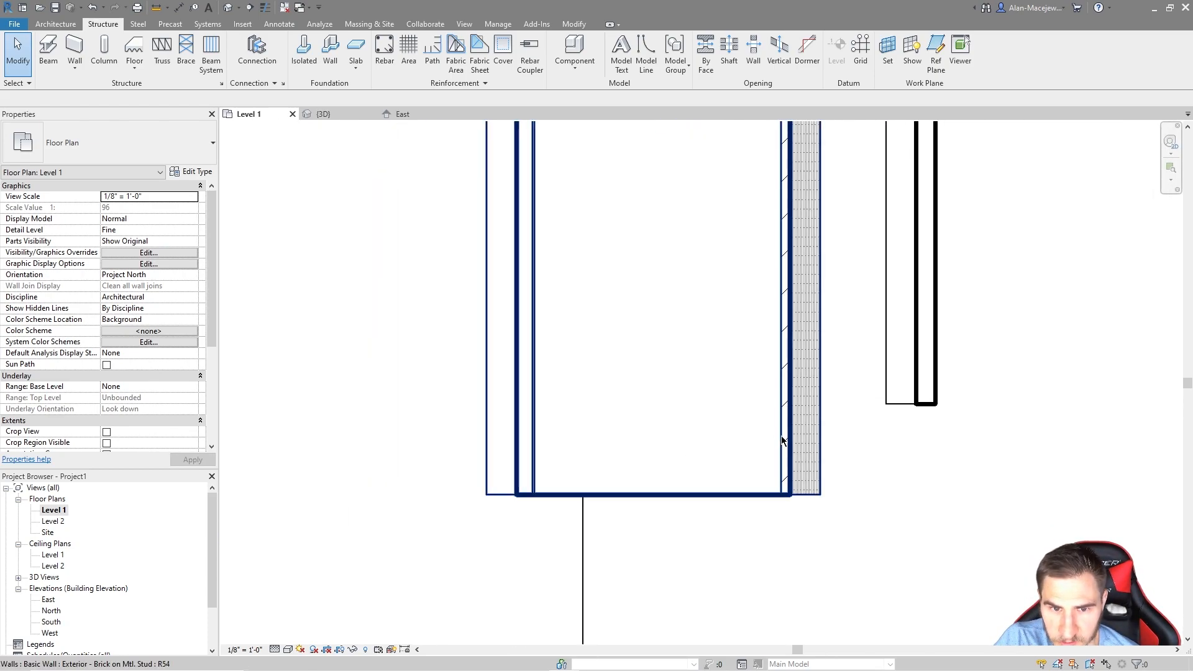
pyautogui.moveTo(682, 406); pyautogui.dragTo(670, 538, button='middle')
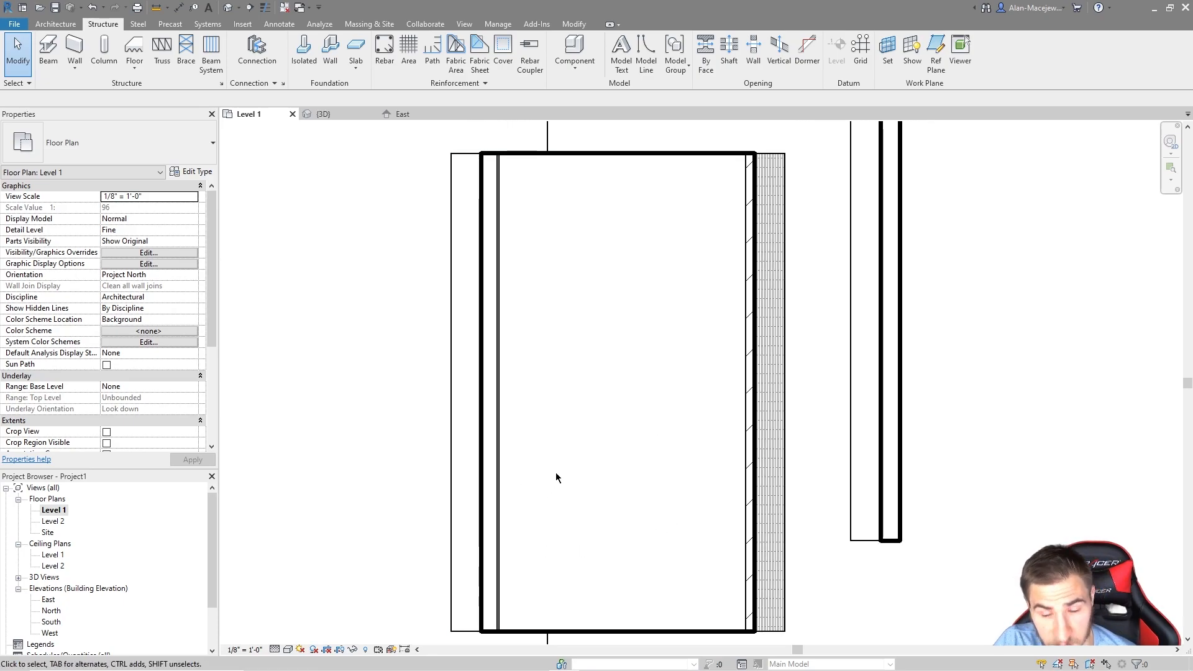
pyautogui.scroll(-2, 560, 472)
pyautogui.scroll(2, 565, 458)
pyautogui.moveTo(583, 453)
pyautogui.mouseDown(button='middle')
pyautogui.moveTo(623, 426)
pyautogui.moveTo(628, 441)
pyautogui.mouseUp(button='middle')
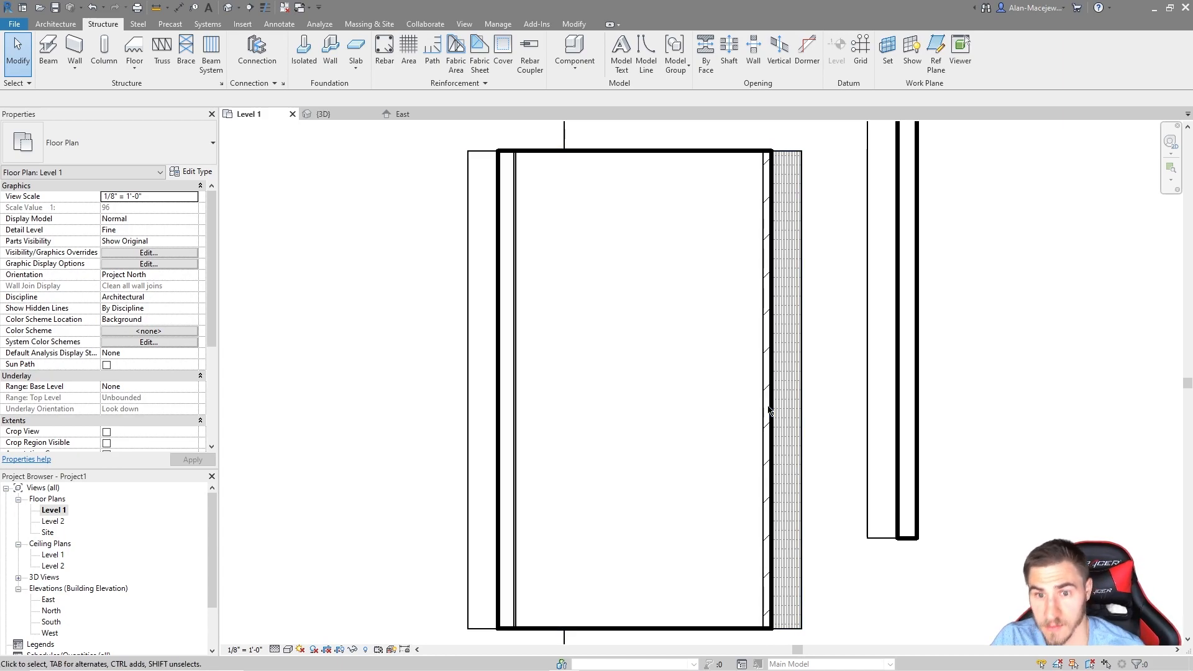
pyautogui.scroll(3, 768, 403)
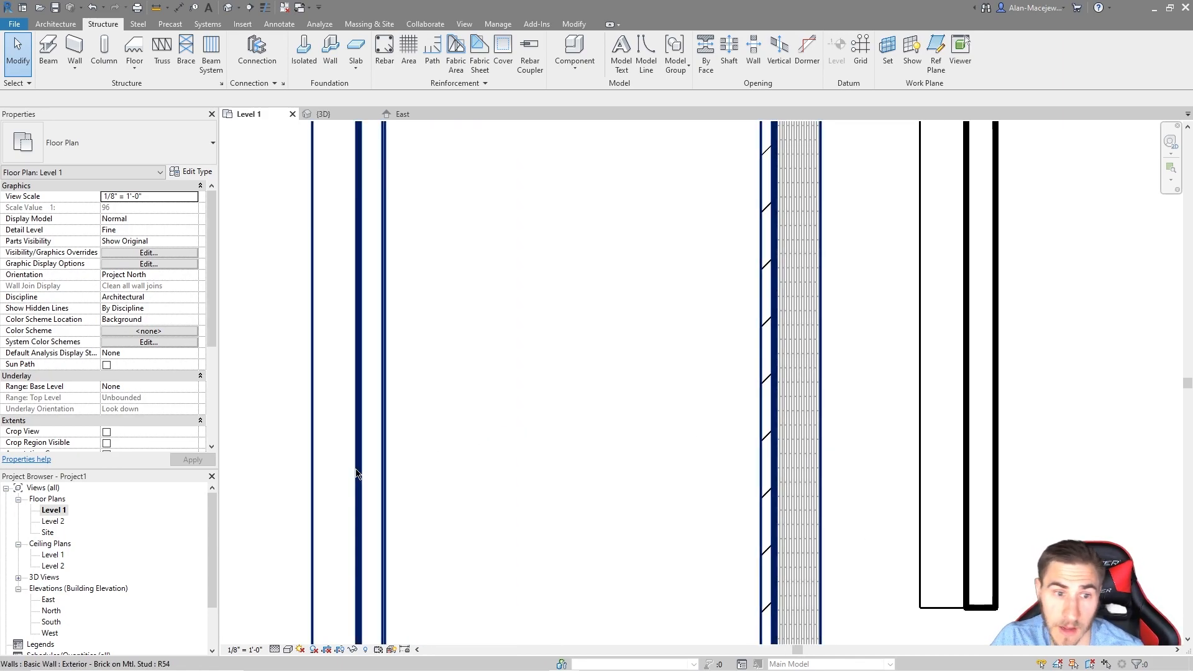
pyautogui.scroll(-1, 698, 462)
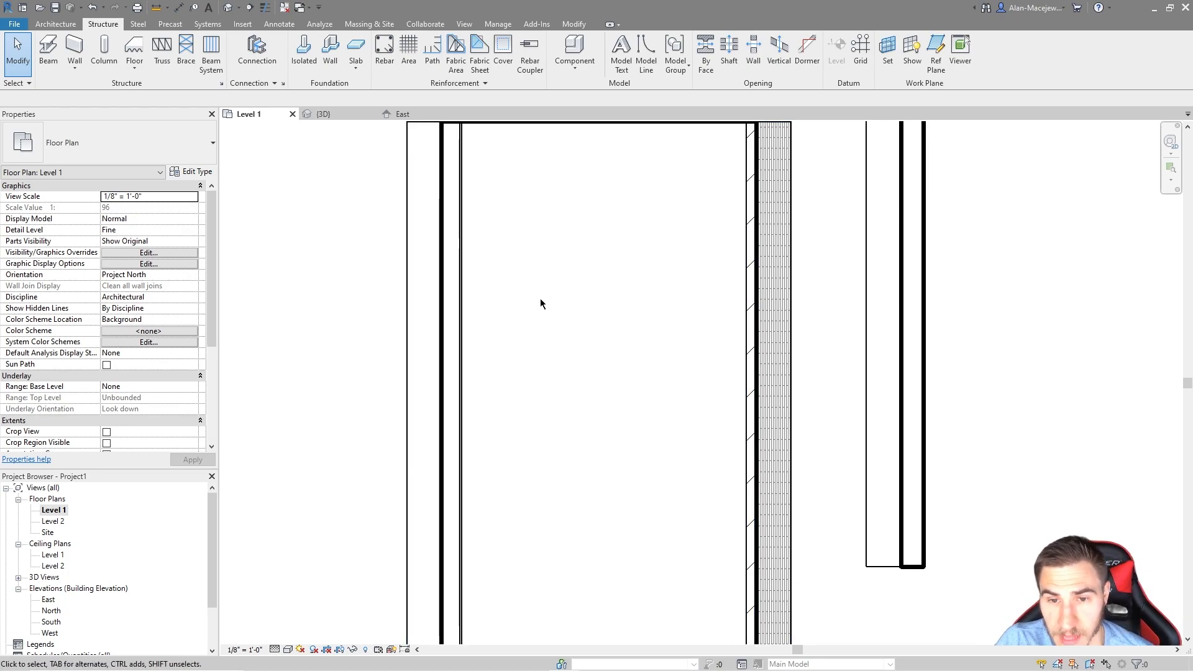
pyautogui.scroll(-2, 575, 274)
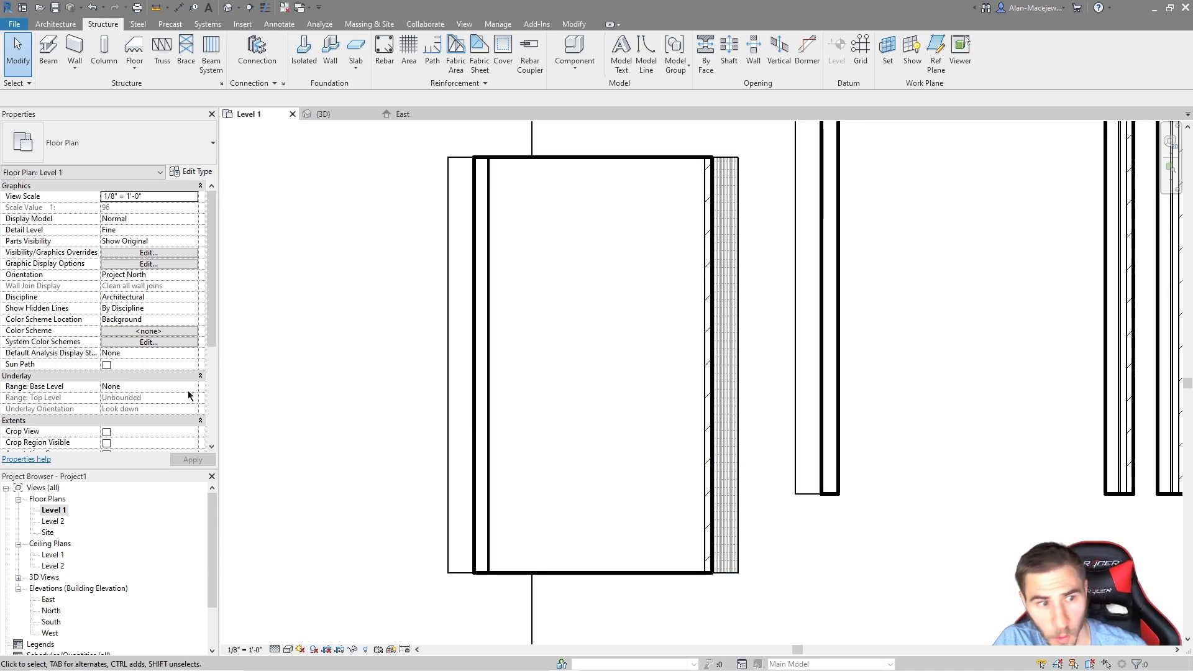
# Step: Back in the 3D view, set the tapered wall's interior angle to -10°
pyautogui.click(326, 114)
pyautogui.click(590, 334)
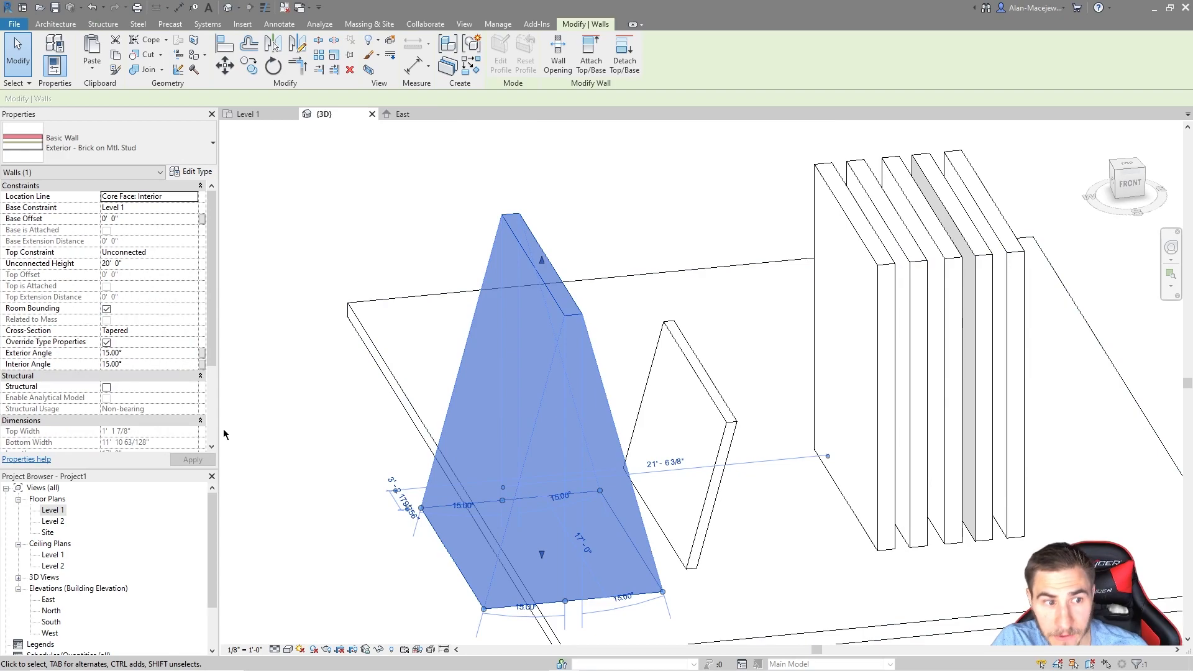
pyautogui.click(139, 363)
pyautogui.write('-10')
pyautogui.keyDown('shift'); pyautogui.moveTo(591, 552); pyautogui.dragTo(557, 535, button='middle'); pyautogui.keyUp('shift')
pyautogui.click(452, 591)
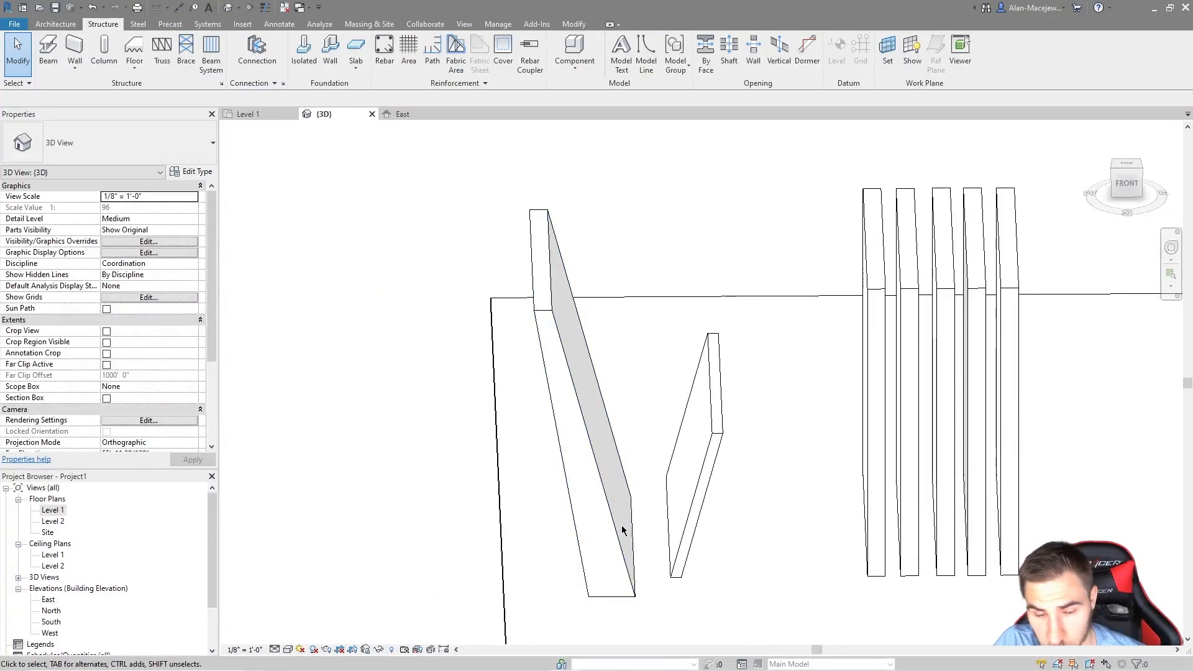
pyautogui.click(620, 491)
pyautogui.keyDown('shift'); pyautogui.moveTo(751, 559); pyautogui.dragTo(759, 553, button='middle'); pyautogui.keyUp('shift')
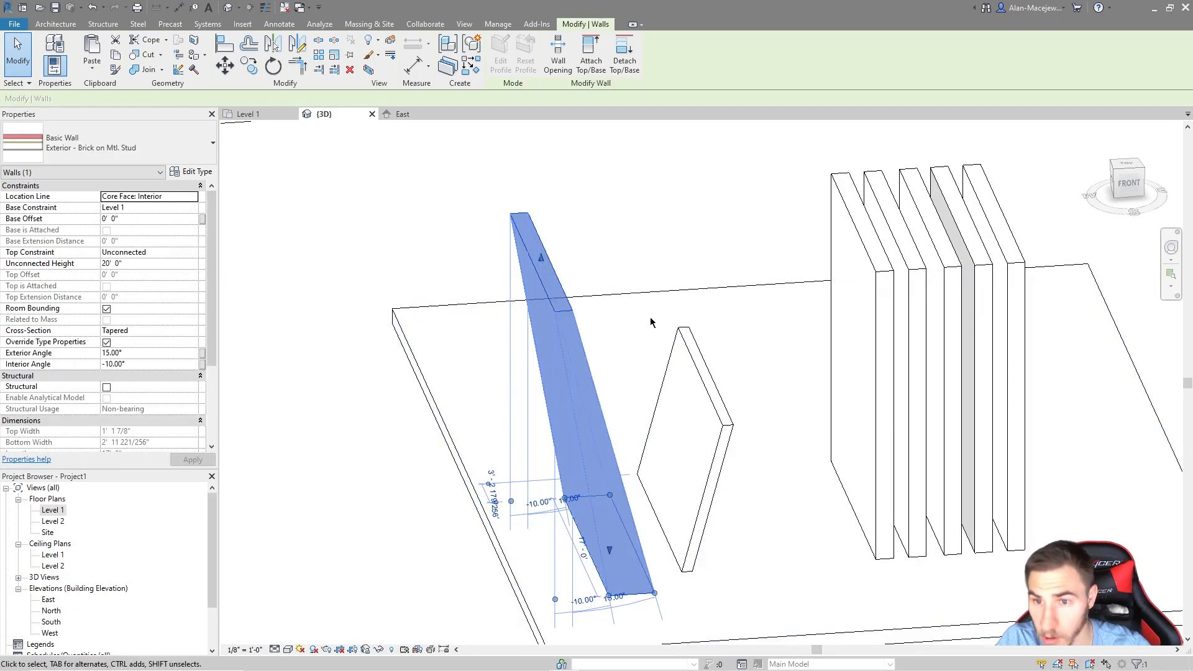
# Step: Select the five parallel walls, then inspect the tapered wall from another angle
pyautogui.moveTo(1070, 454); pyautogui.dragTo(814, 478)
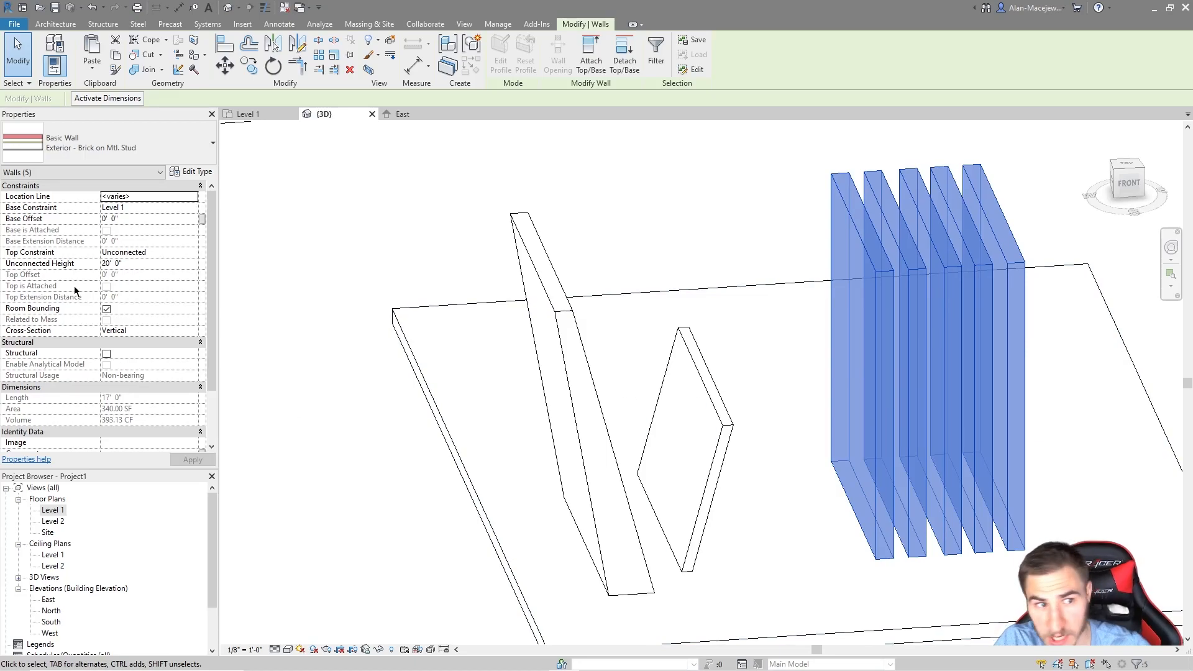
pyautogui.scroll(-2, 73, 303)
pyautogui.click(275, 416)
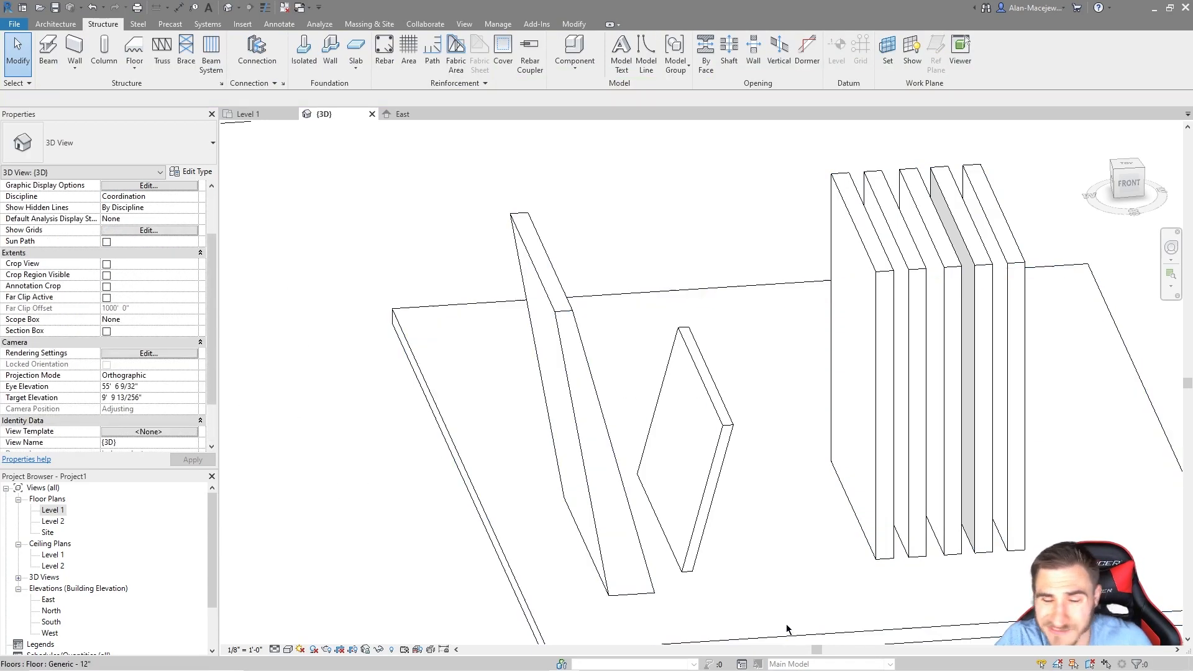
pyautogui.click(614, 457)
pyautogui.keyDown('shift'); pyautogui.moveTo(674, 348); pyautogui.dragTo(676, 337, button='middle'); pyautogui.keyUp('shift')
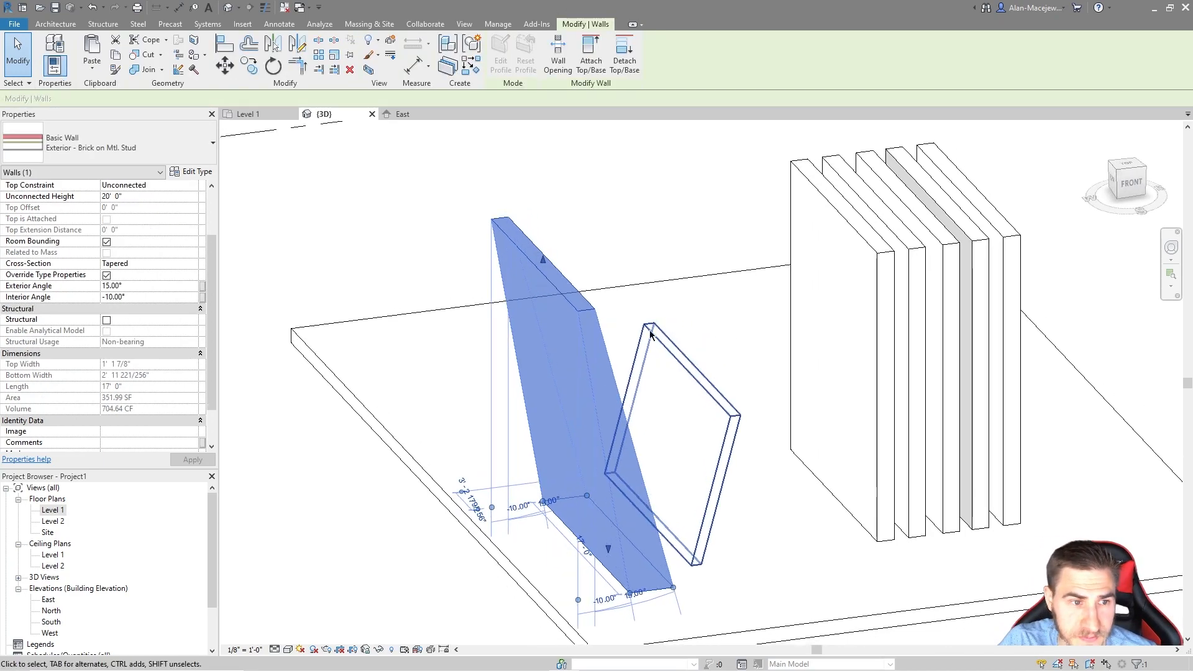
pyautogui.click(349, 255)
pyautogui.scroll(-3, 185, 322)
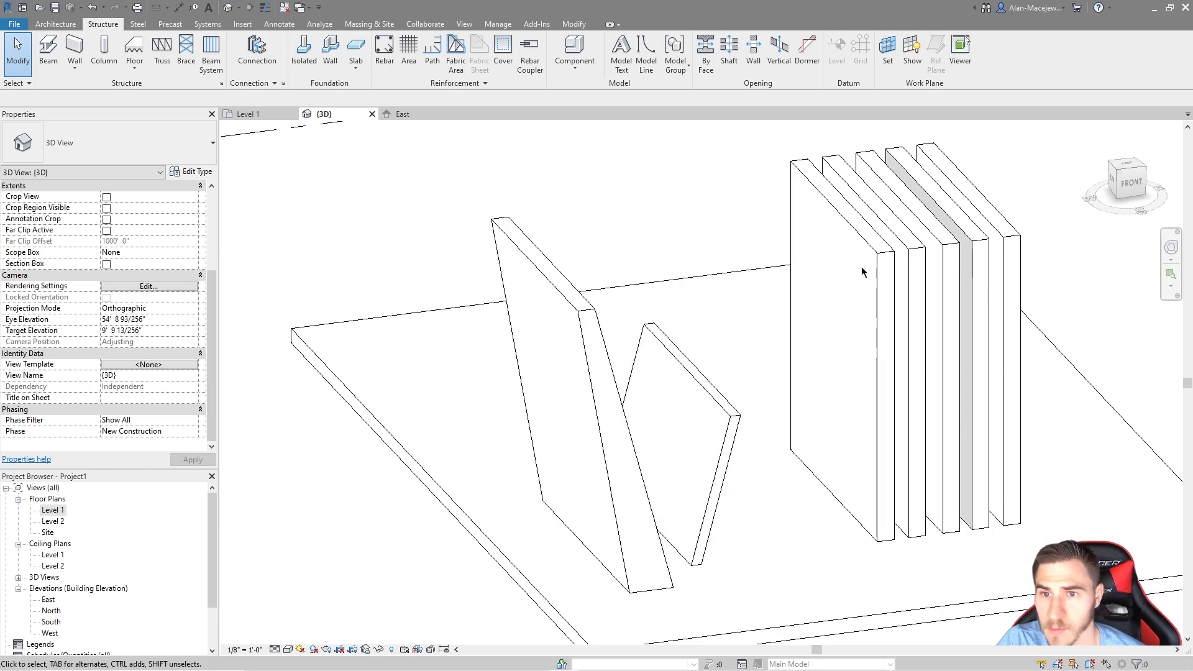
# Step: Select the slanted wall and leave its Image property unchanged
pyautogui.click(690, 397)
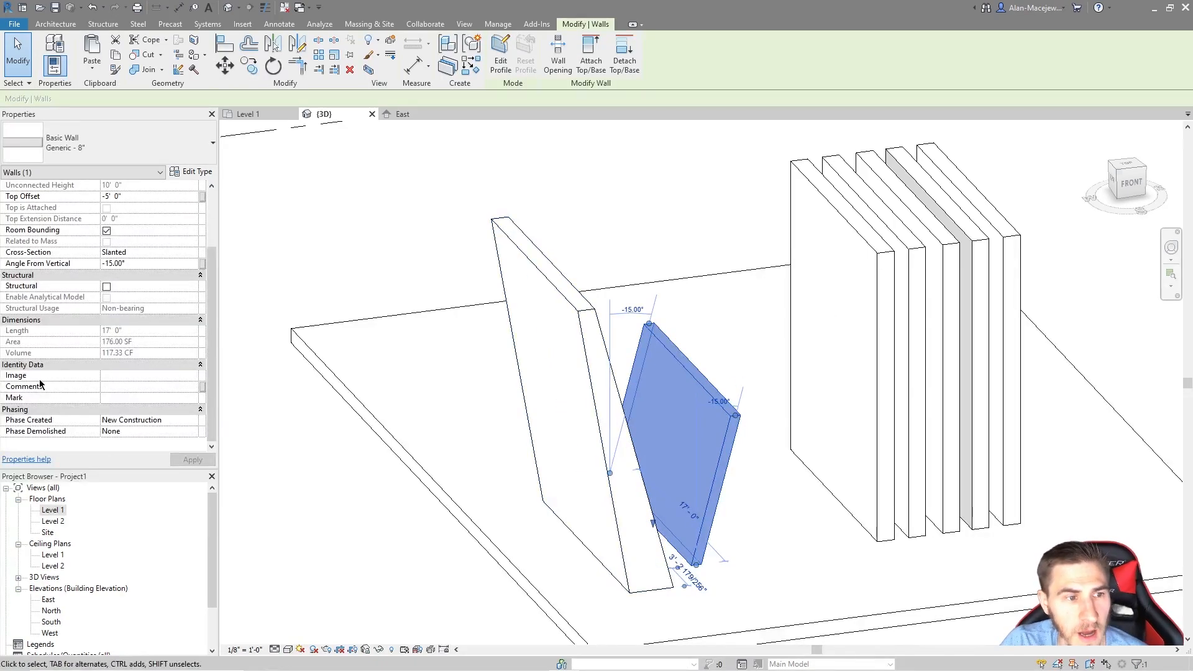
pyautogui.click(177, 376)
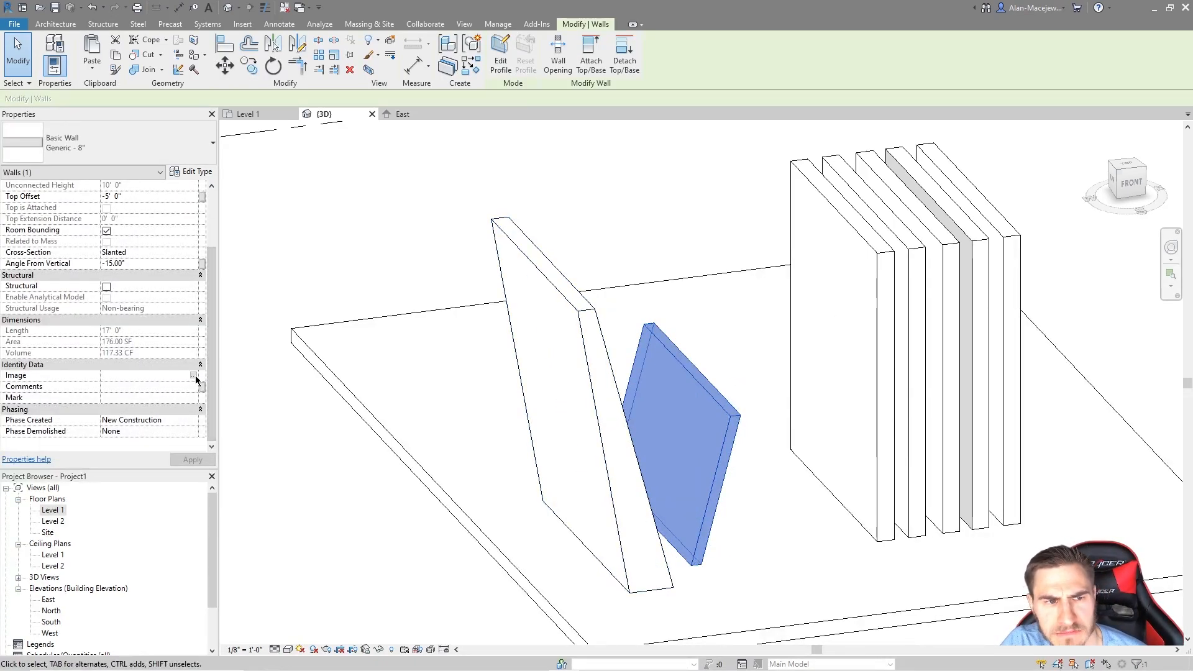
pyautogui.click(126, 376)
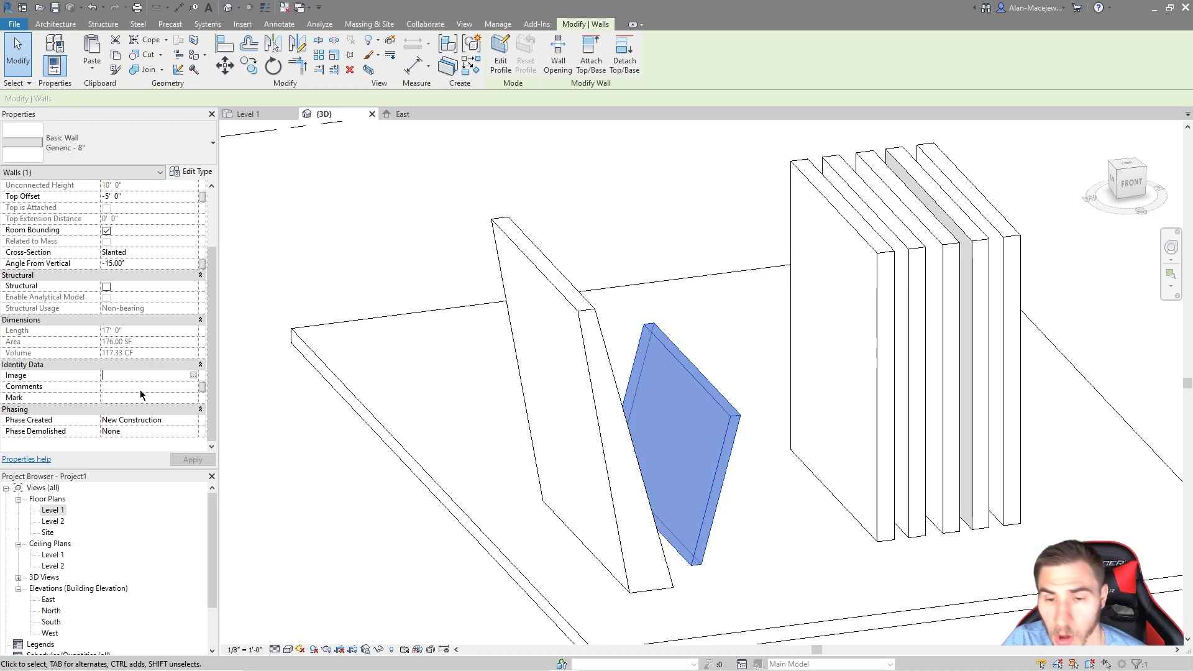
pyautogui.click(193, 376)
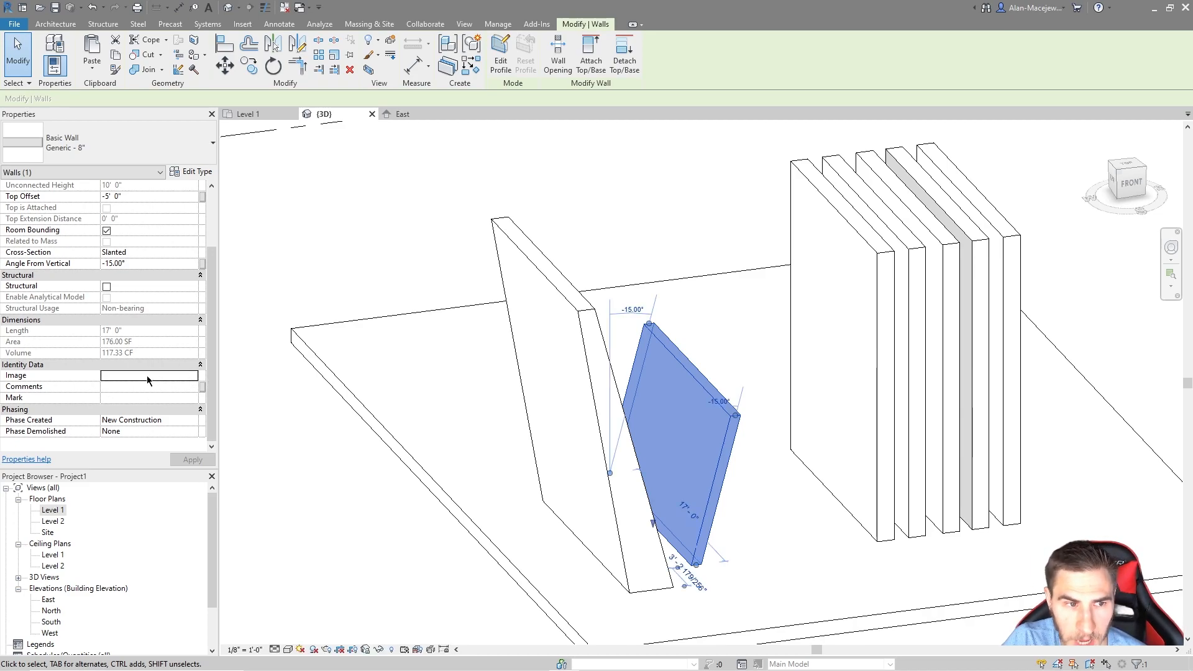
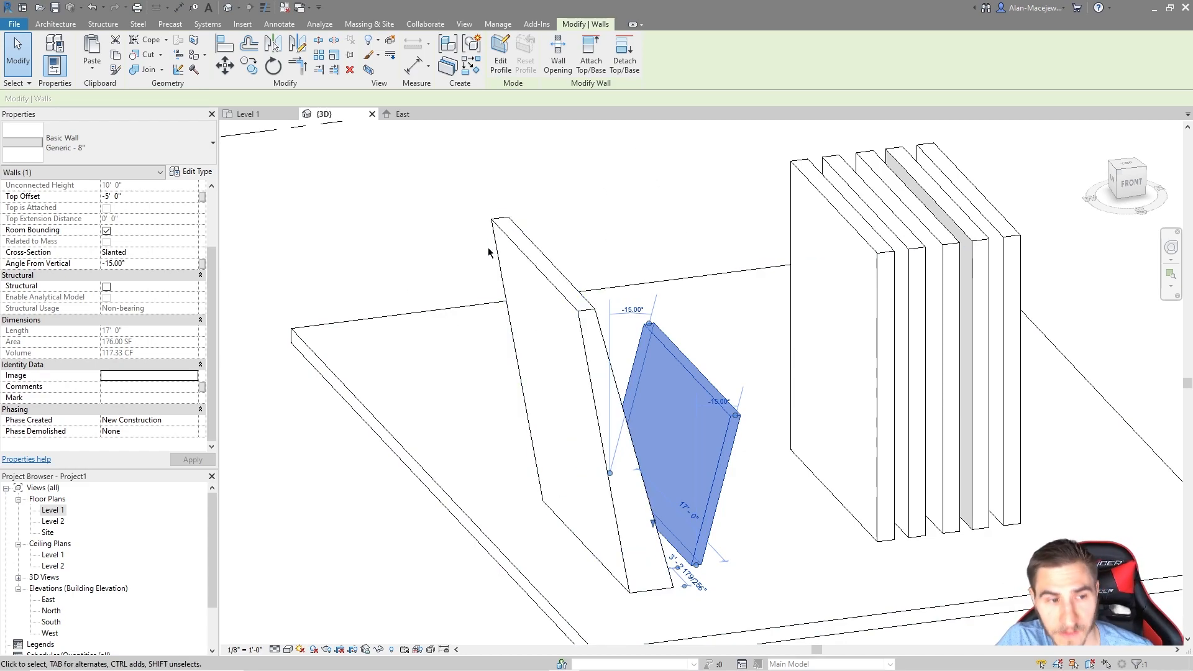
# Step: Select the slanted wall's Comments and Mark properties without entering any values
pyautogui.click(131, 387)
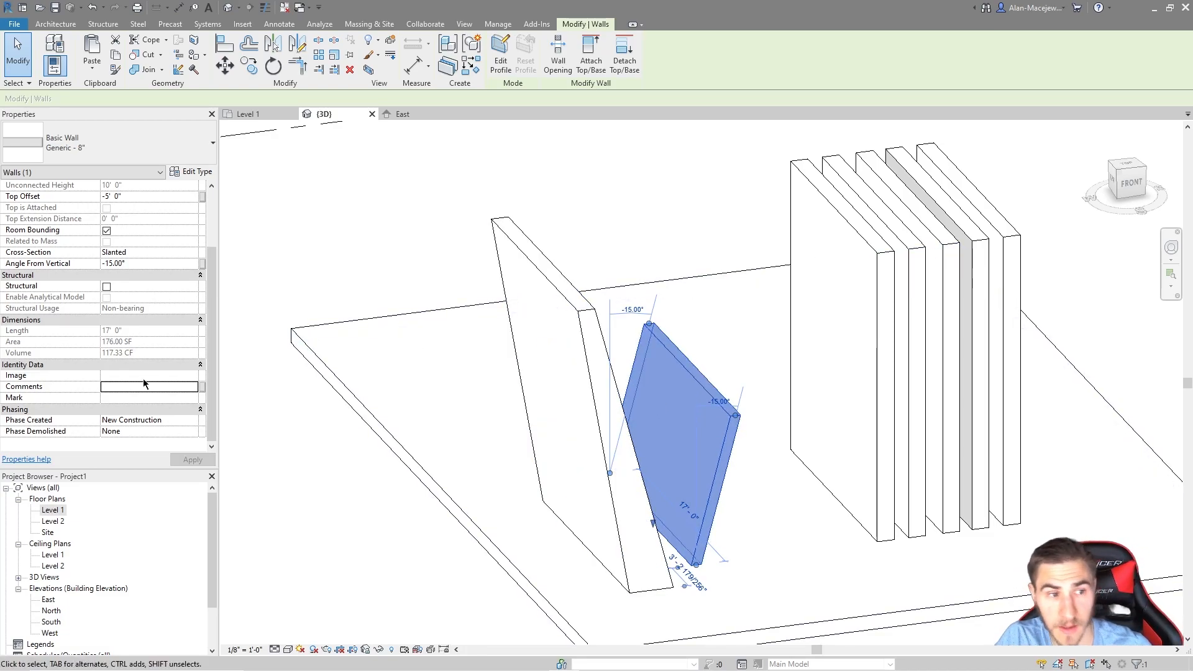
pyautogui.click(123, 396)
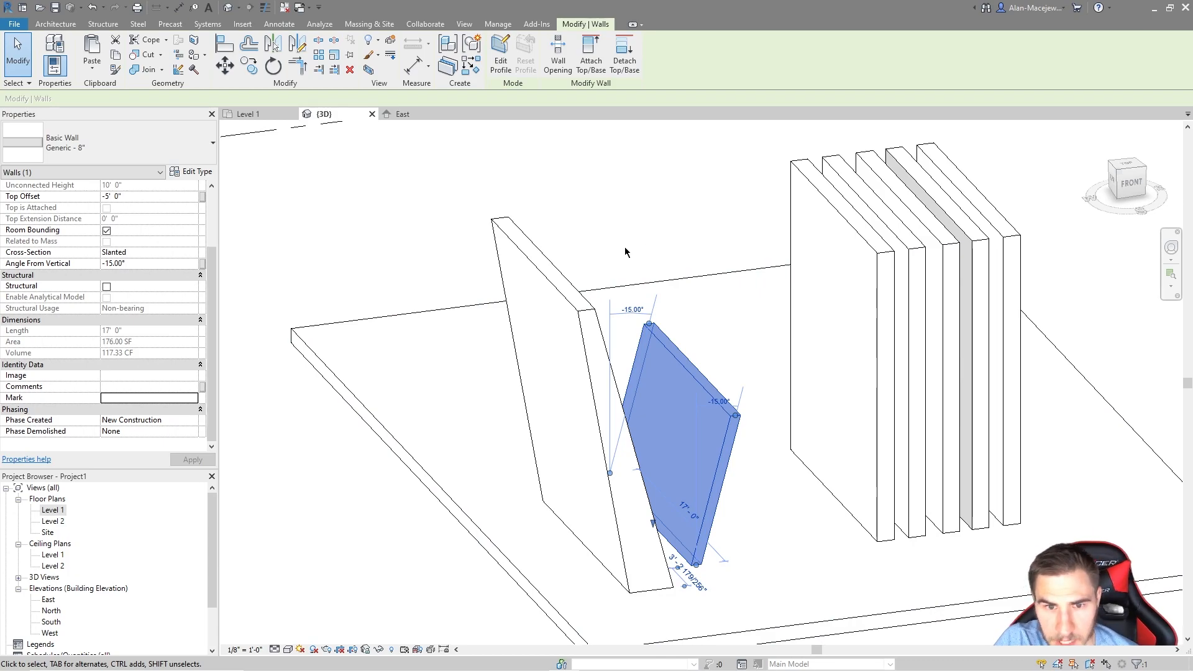
pyautogui.scroll(3, 121, 276)
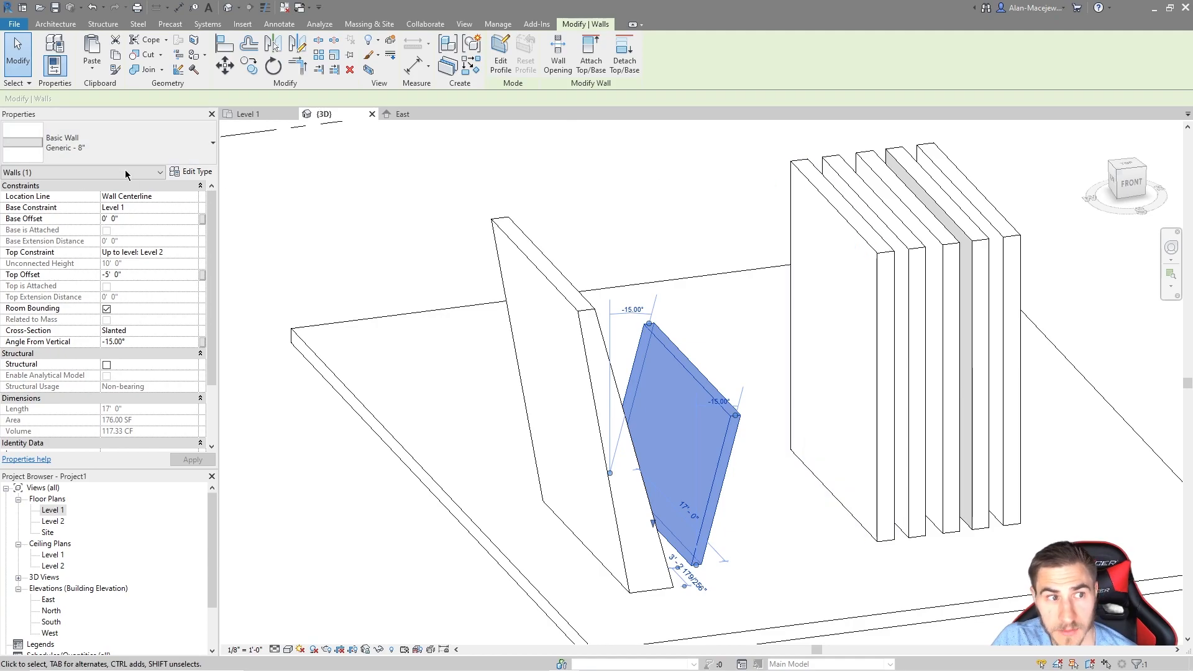
pyautogui.scroll(-3, 122, 305)
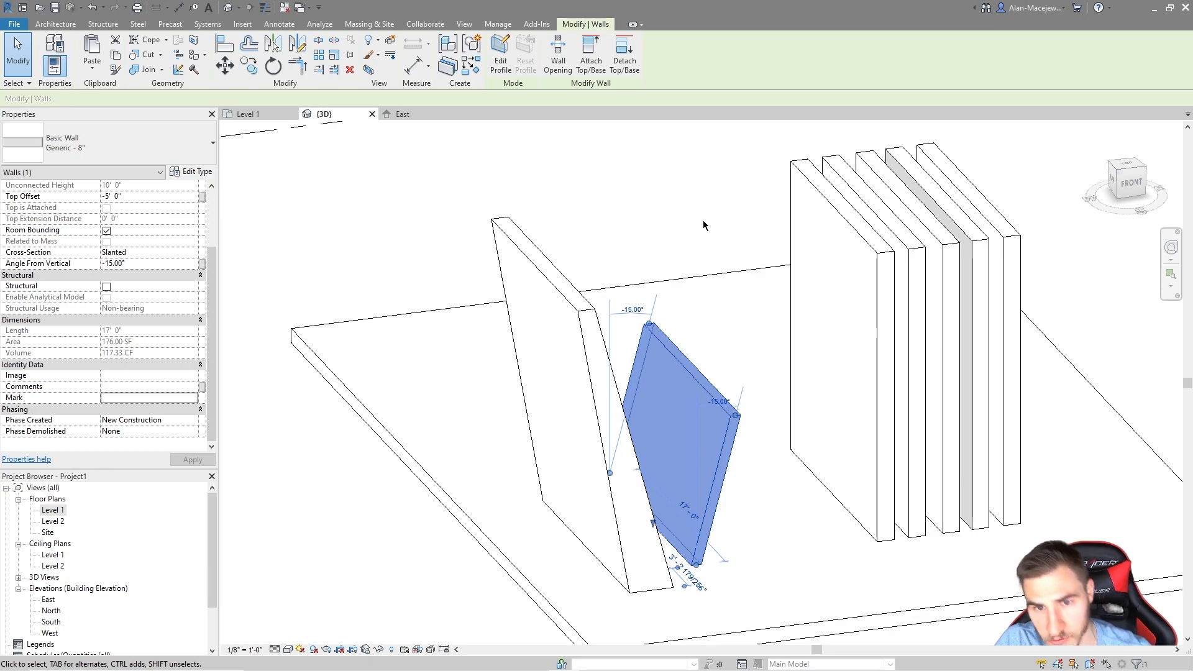
# Step: Review the slanted wall type's layer structure without changes, then deselect the wall
pyautogui.click(202, 173)
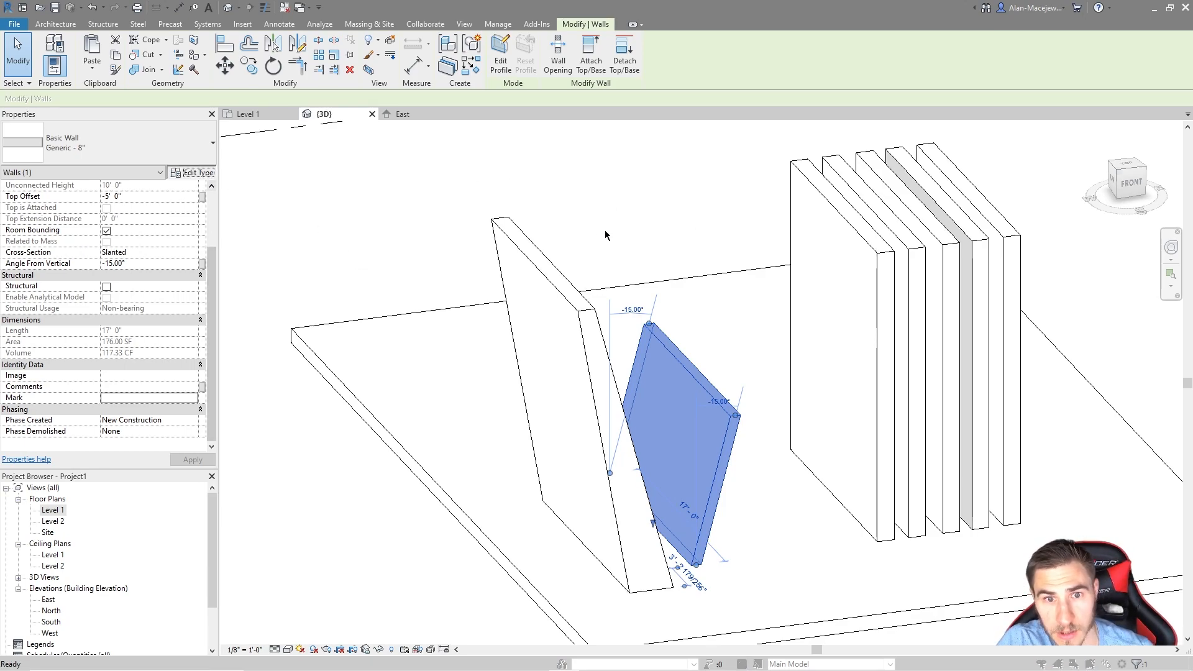
pyautogui.scroll(-6, 638, 311)
pyautogui.scroll(8, 645, 399)
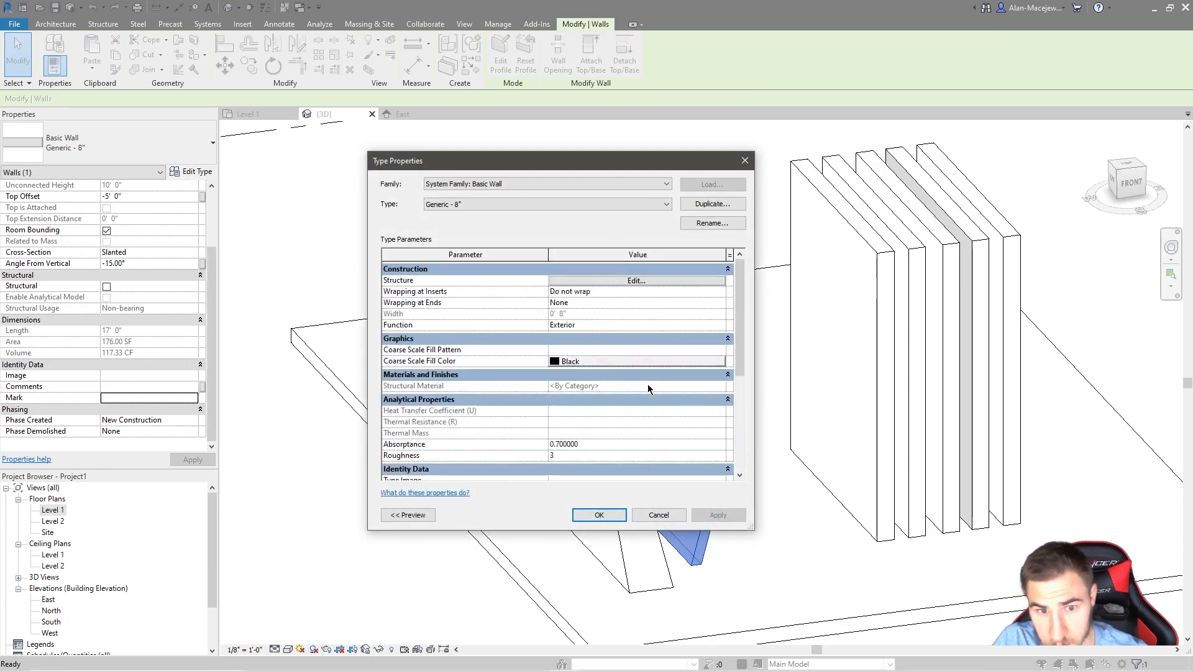
pyautogui.click(653, 280)
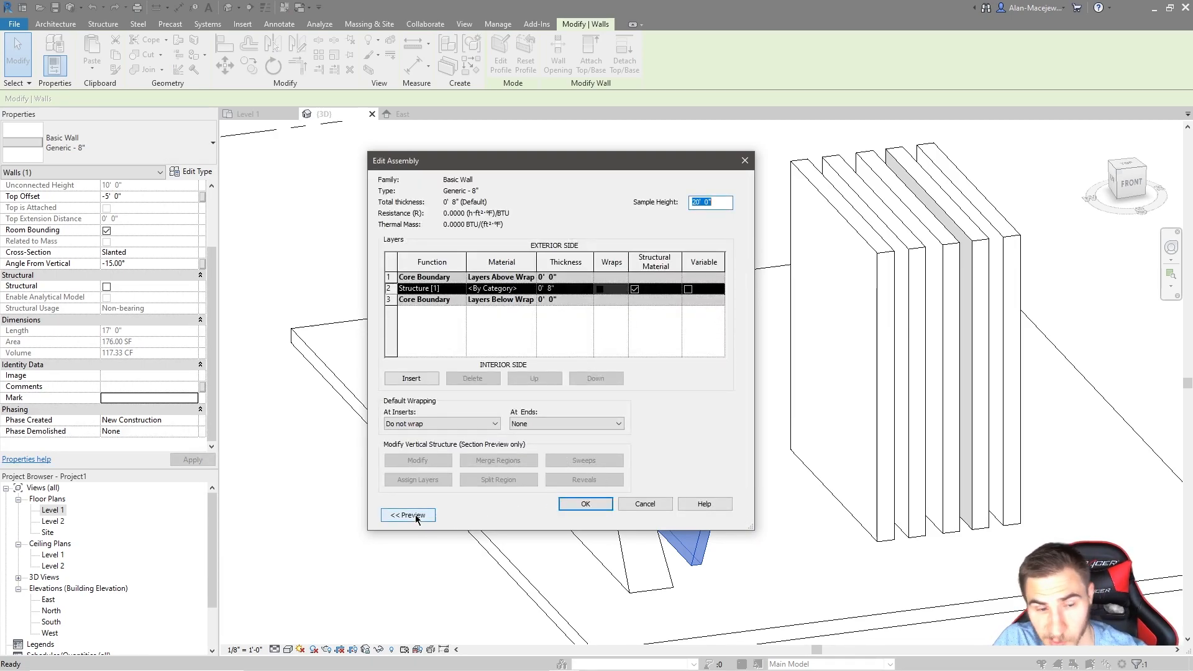
pyautogui.click(641, 504)
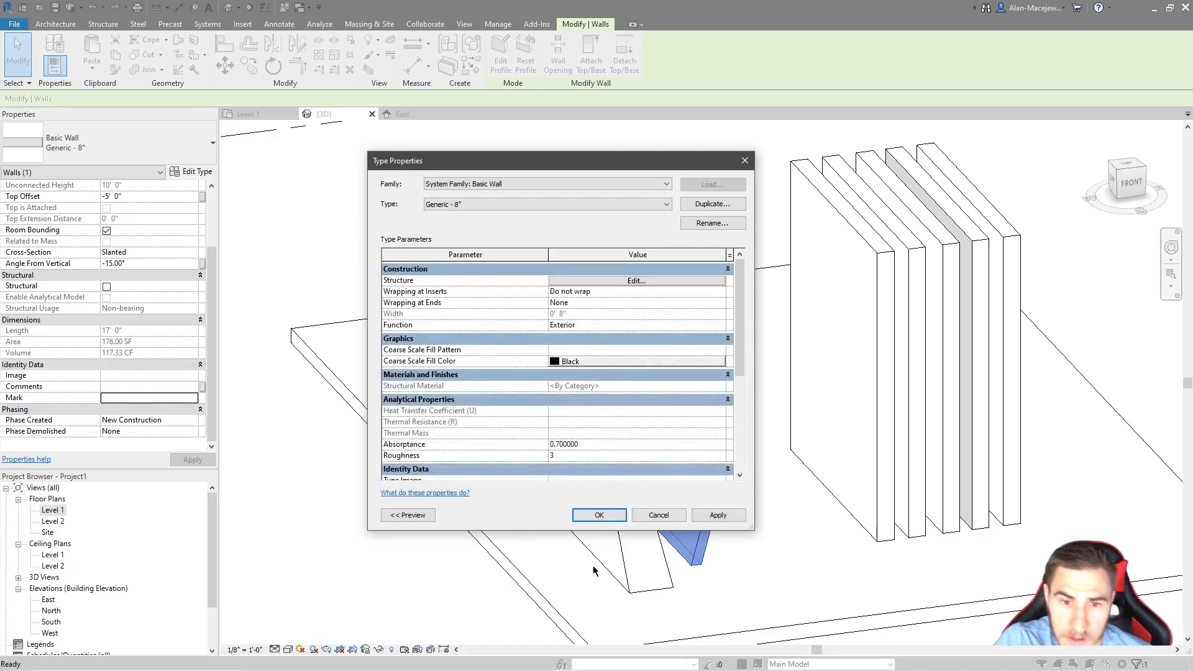
pyautogui.click(672, 519)
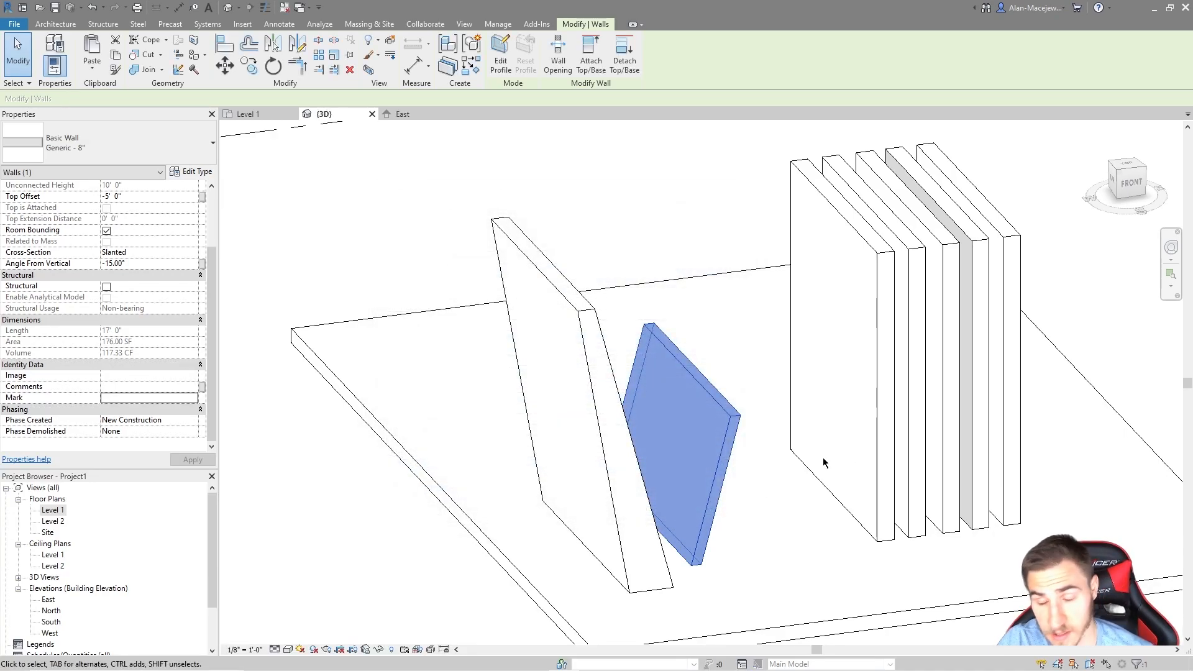
pyautogui.click(678, 260)
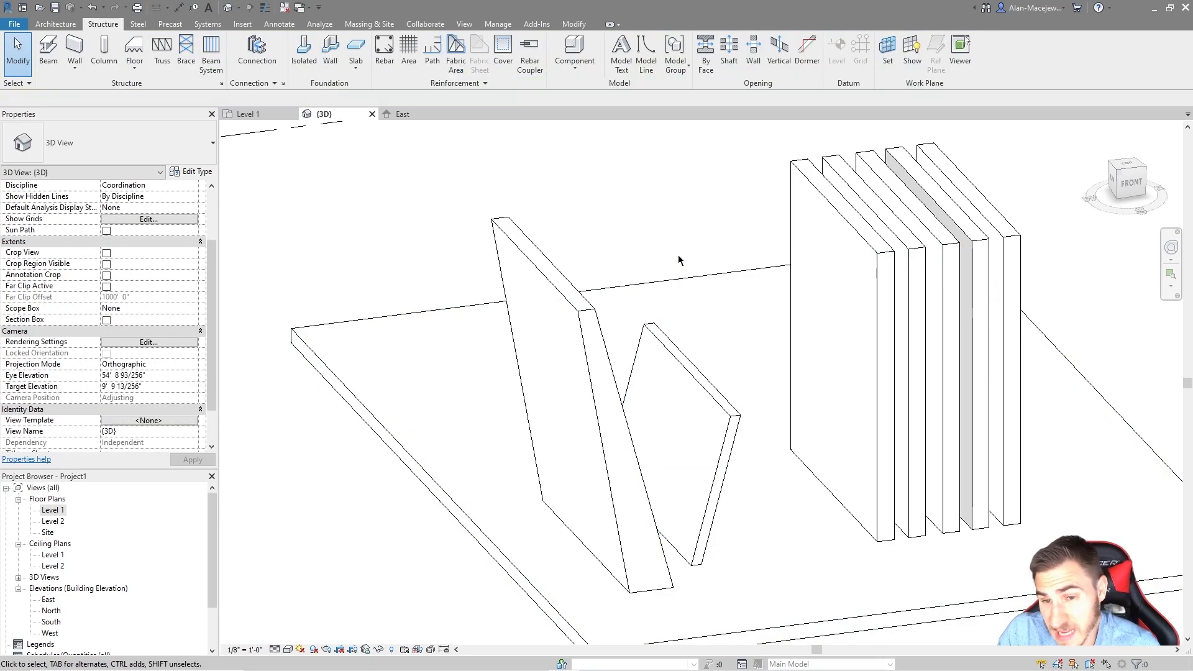